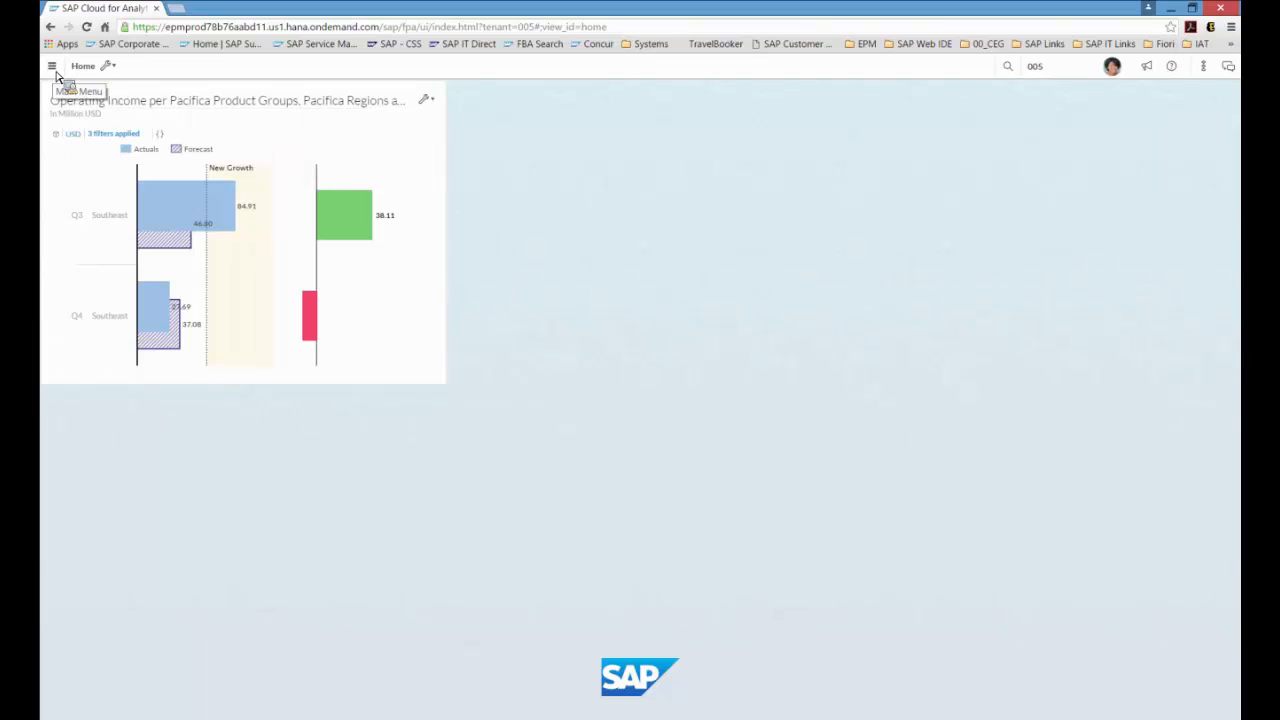
Step: In the Modeler, create a planning-enabled model named ABC_OP_INCOME with the description ABC Op Income
{"action": "left_click", "coordinate": [54, 69]}
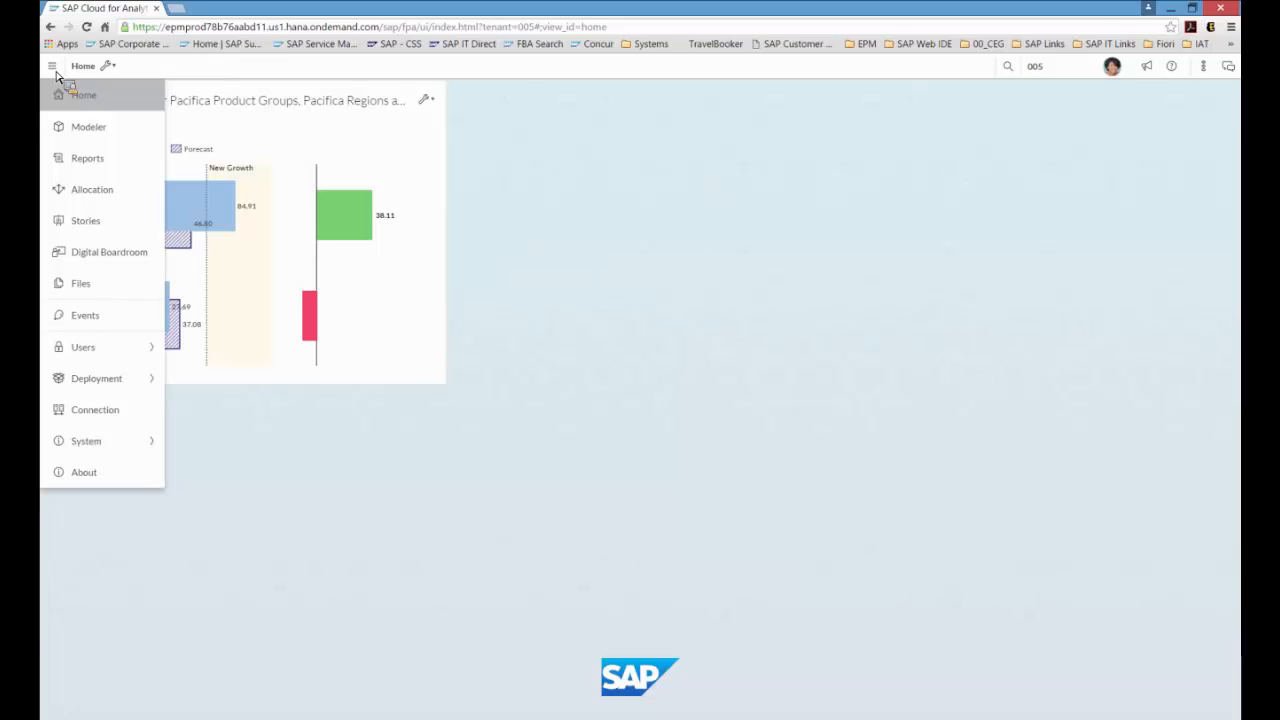
{"action": "left_click", "coordinate": [111, 141]}
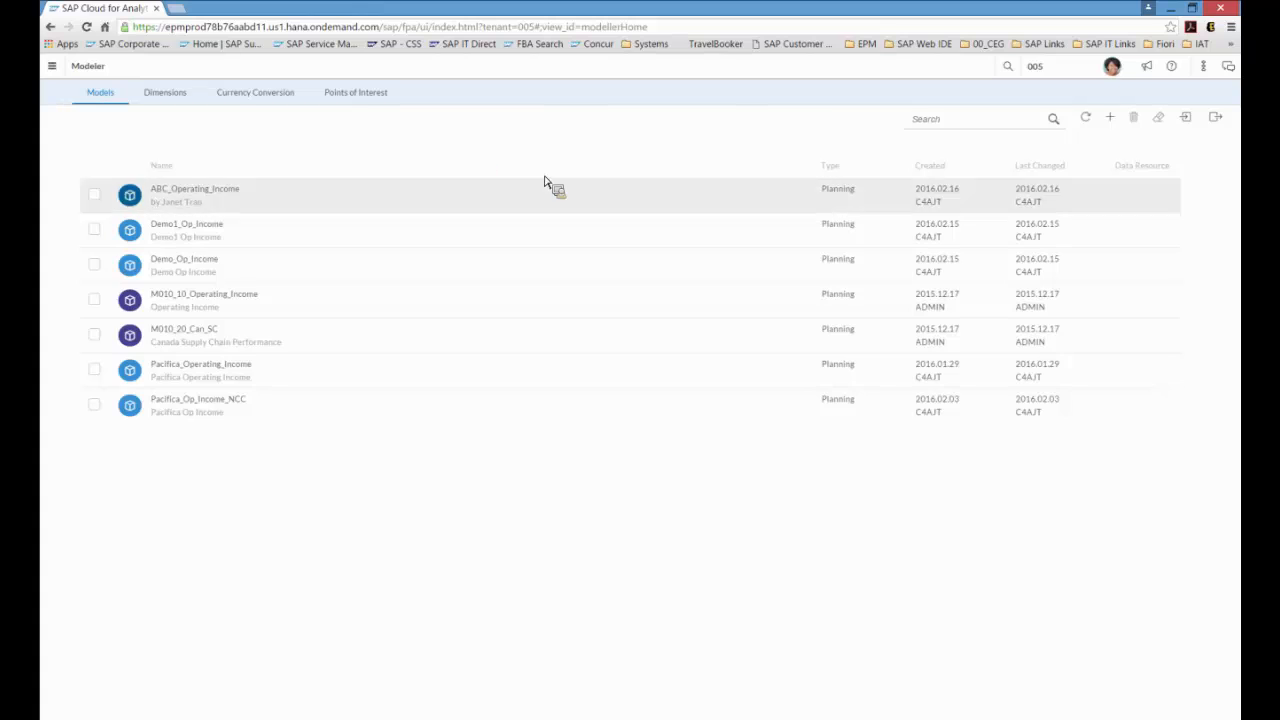
{"action": "left_click", "coordinate": [1111, 119]}
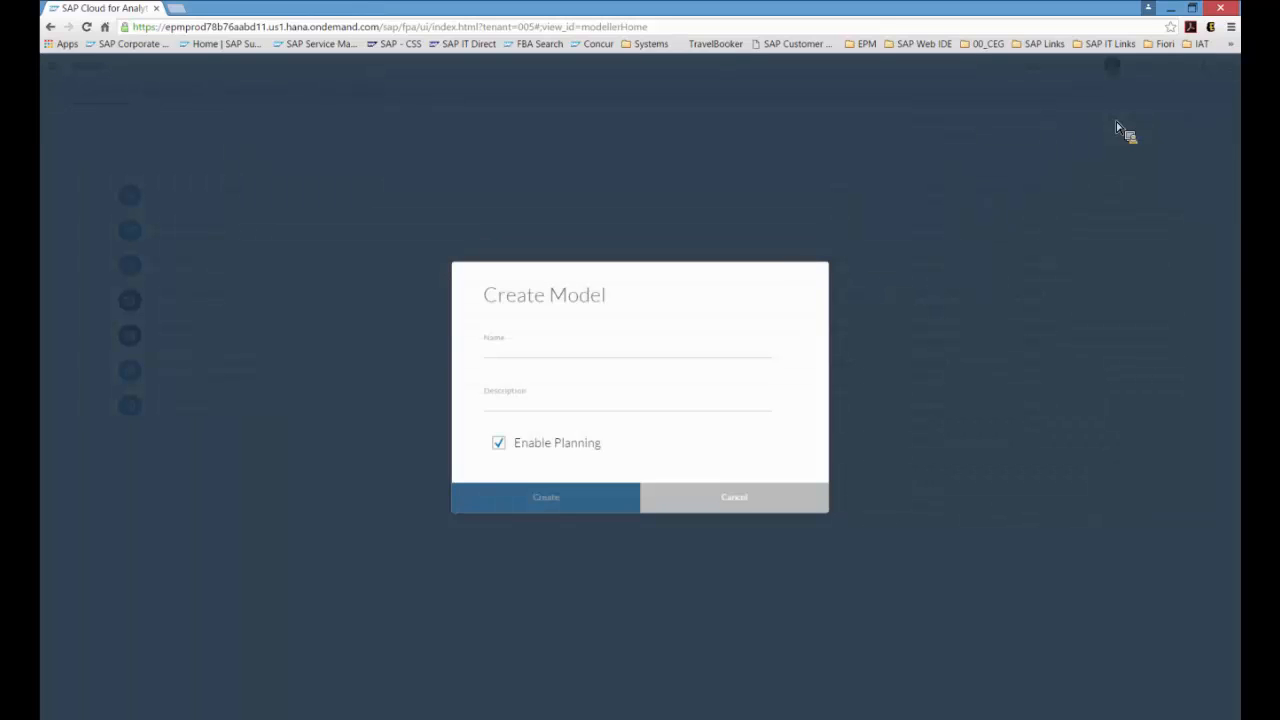
{"action": "left_click", "coordinate": [597, 354]}
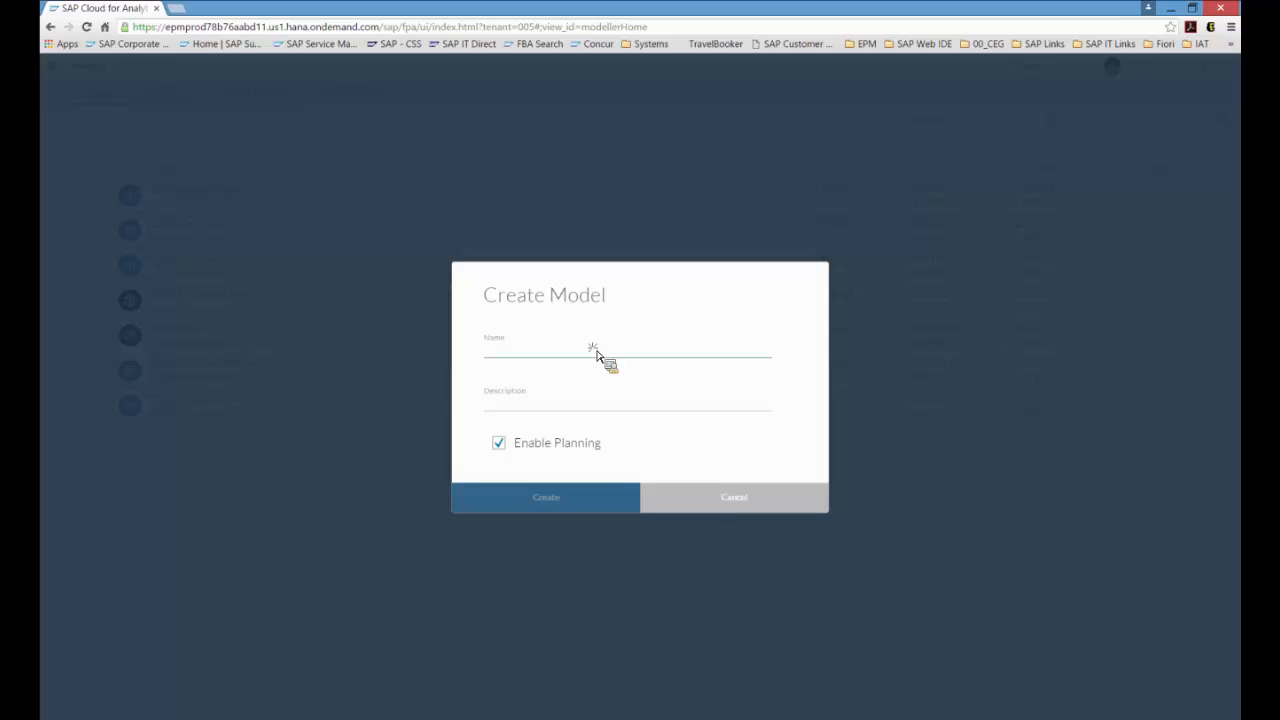
{"action": "type", "text": "AB"}
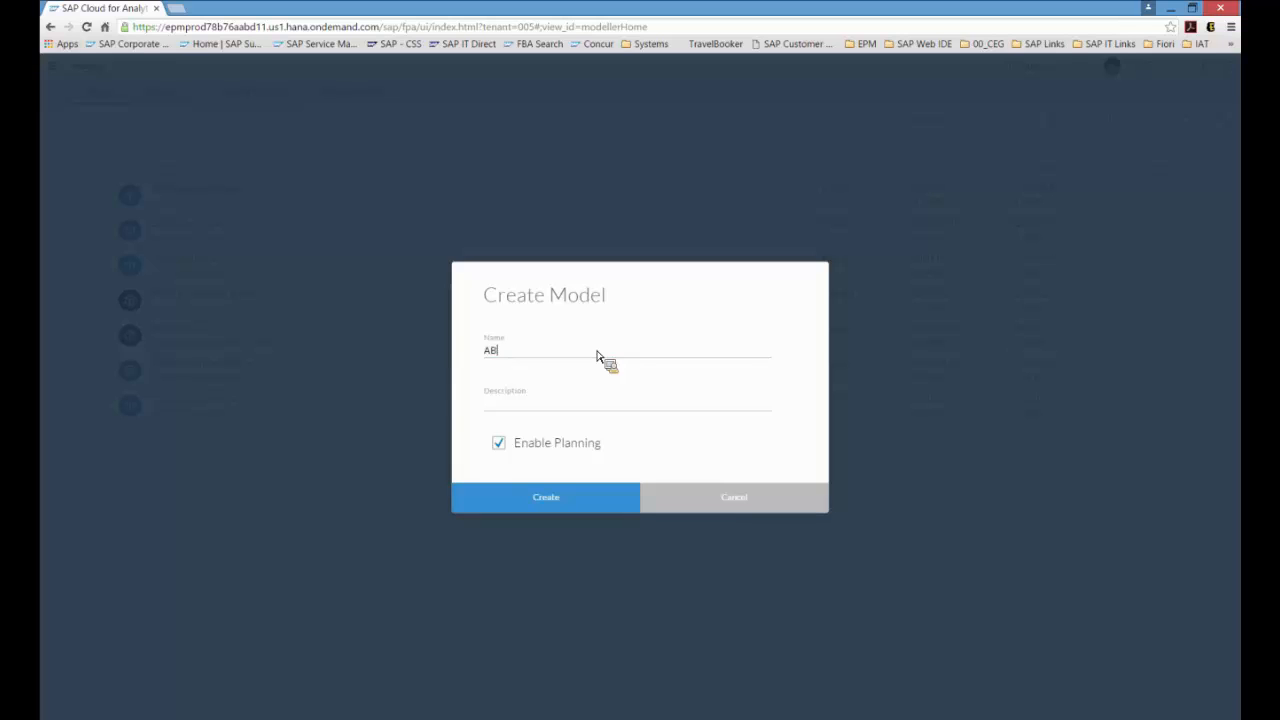
{"action": "type", "text": "C_OP_INCOME"}
{"action": "key", "text": "Tab"}
{"action": "type", "text": "ABC Op Income"}
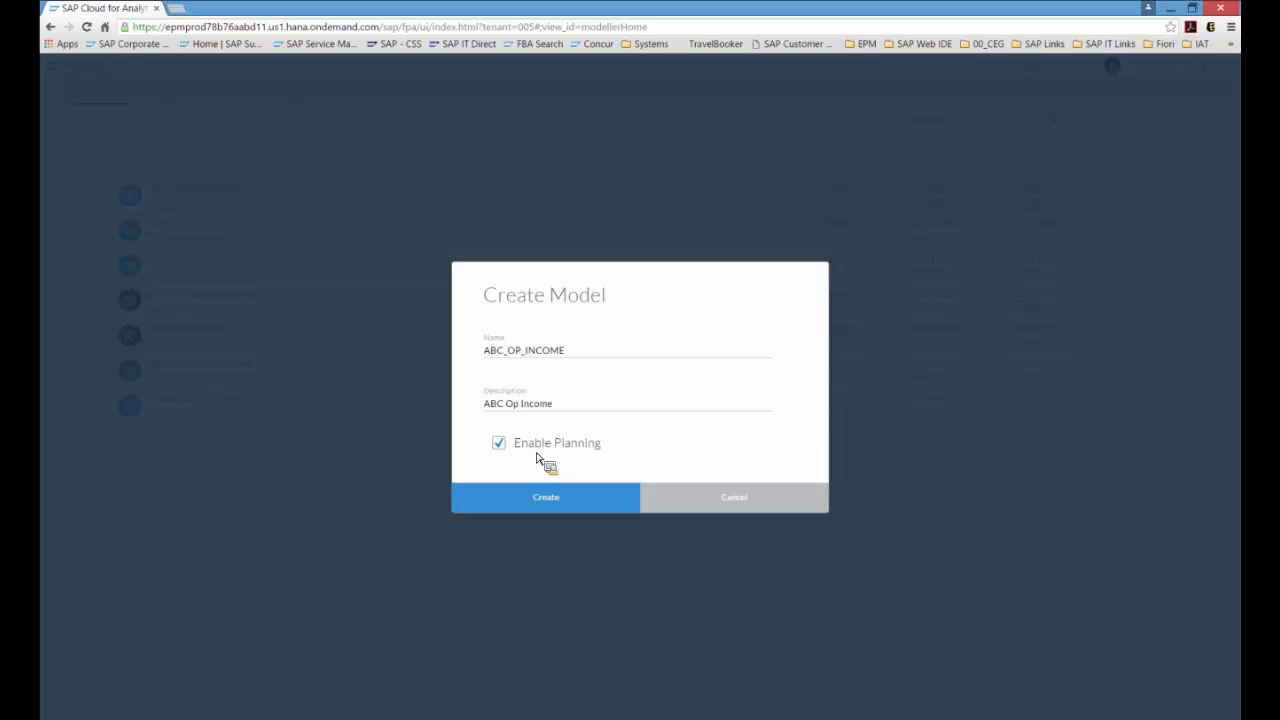
{"action": "left_click", "coordinate": [551, 506]}
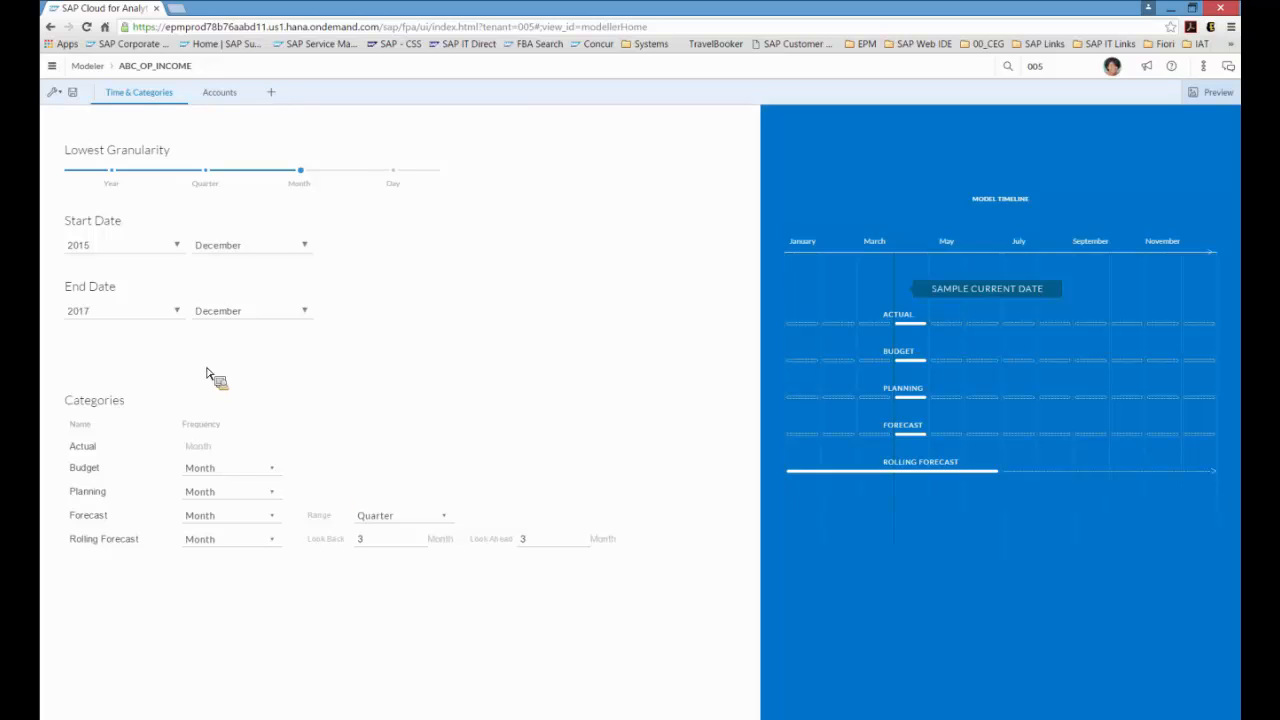
Step: Set the model's start date year to 2014
{"action": "left_click", "coordinate": [179, 250]}
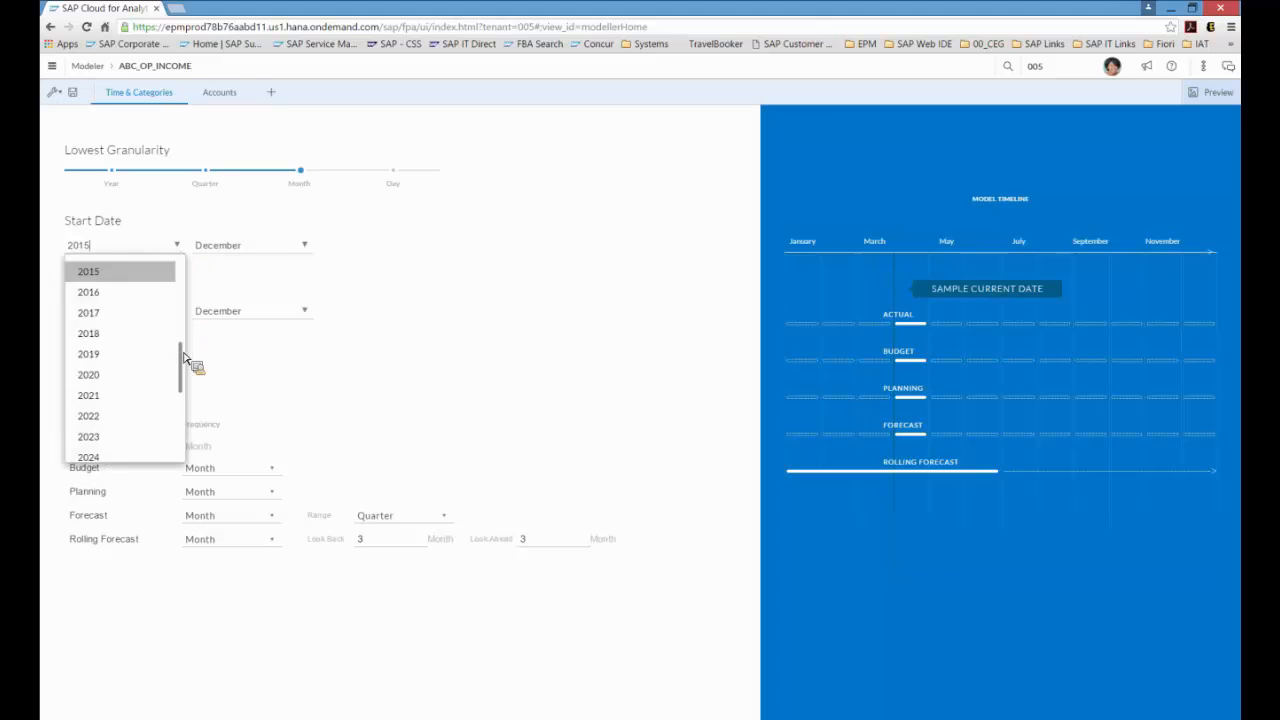
{"action": "scroll", "coordinate": [180, 357], "scroll_direction": "up", "scroll_amount": 1}
{"action": "left_click", "coordinate": [118, 265]}
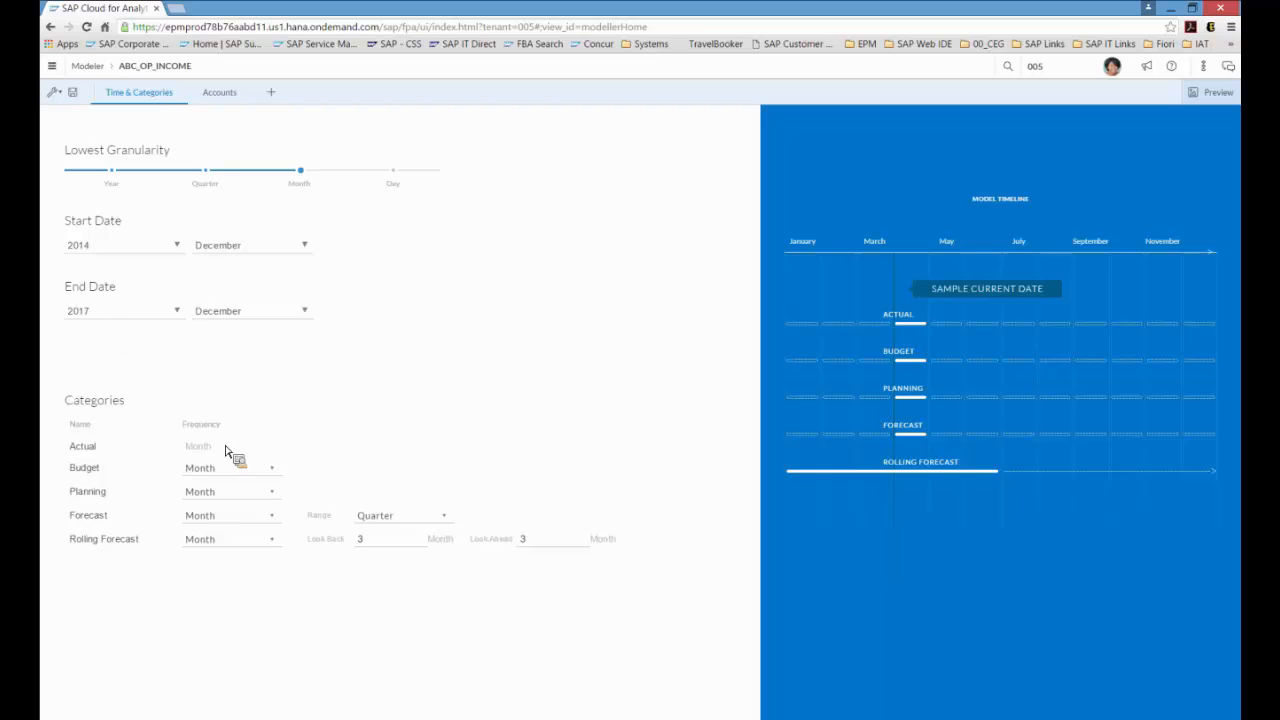
Step: Set the Budget category frequency to Year and the Planning category frequency to Quarter
{"action": "left_click", "coordinate": [272, 470]}
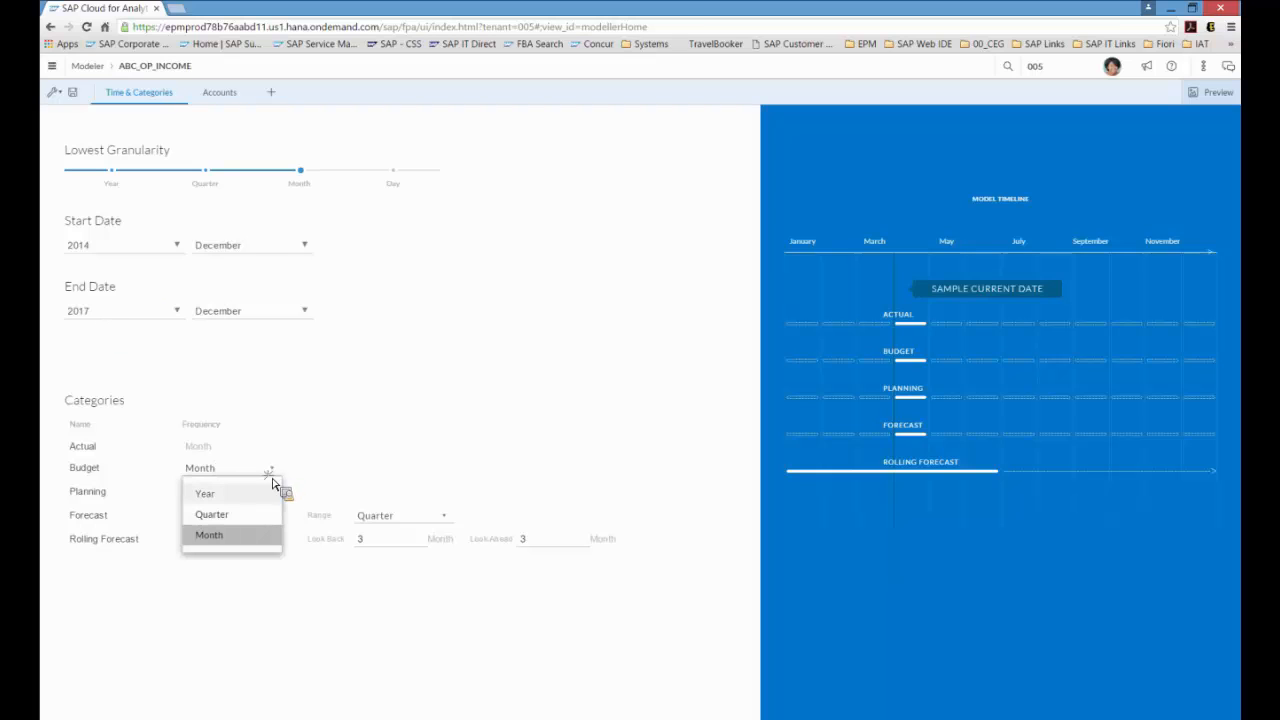
{"action": "left_click", "coordinate": [265, 492]}
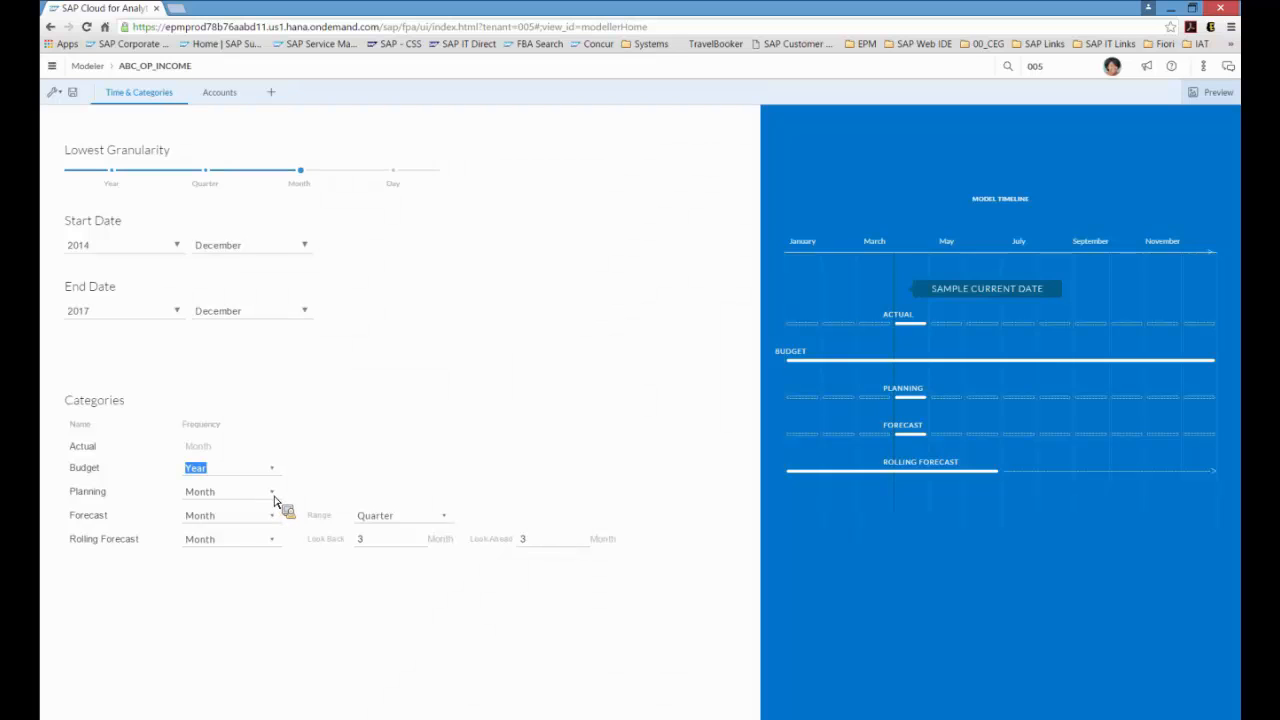
{"action": "left_click", "coordinate": [272, 494]}
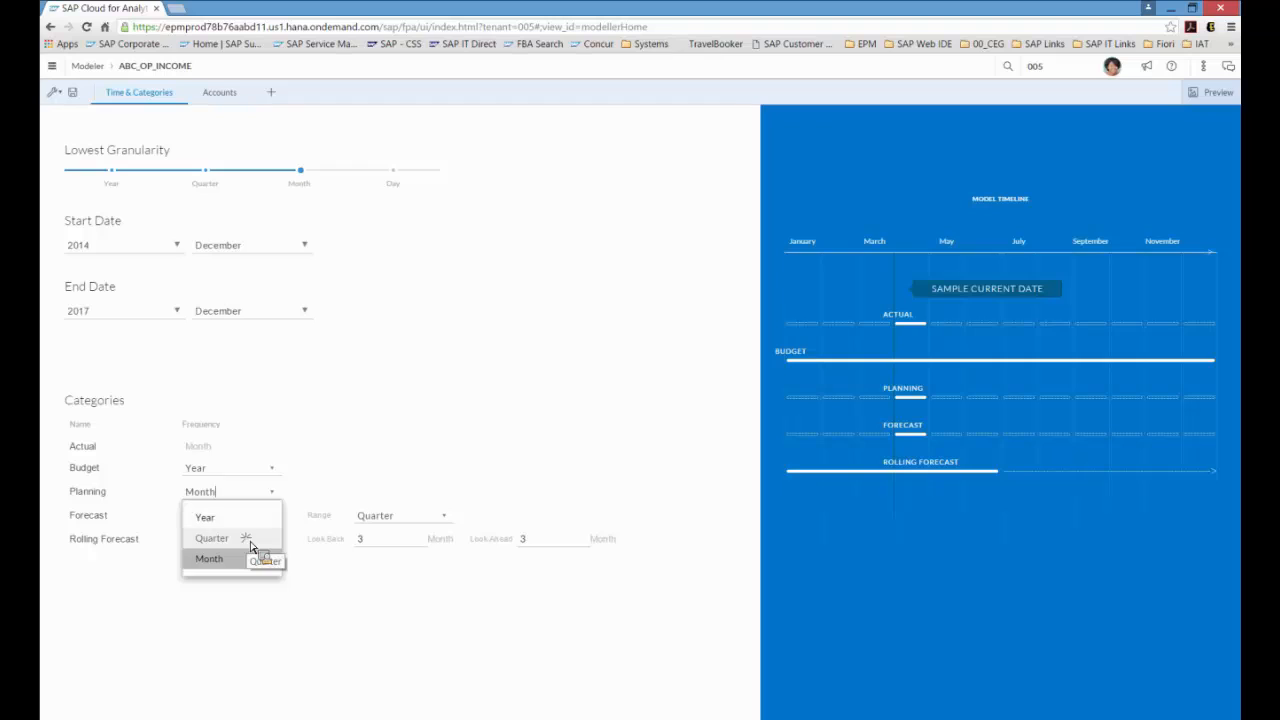
{"action": "left_click", "coordinate": [252, 538]}
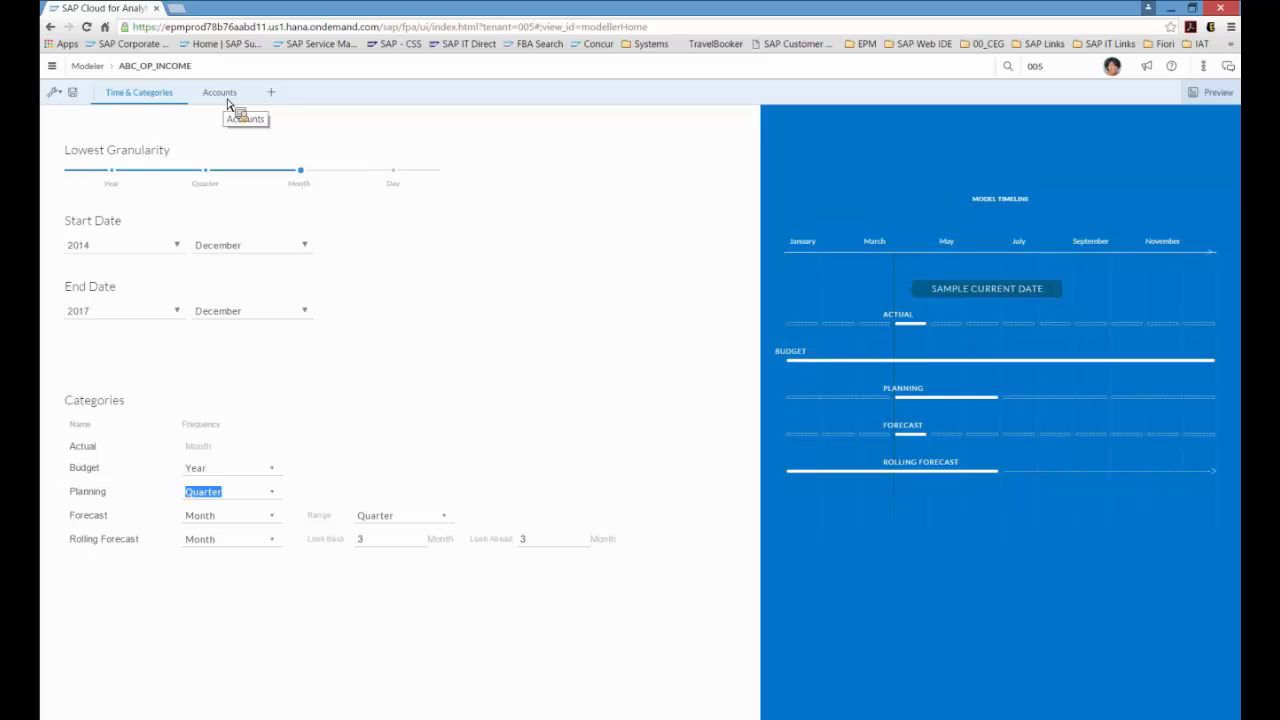
Step: Create a new Account dimension named ABC_ACCOUNT with description ABC Account and Rate Type enabled
{"action": "left_click", "coordinate": [227, 100]}
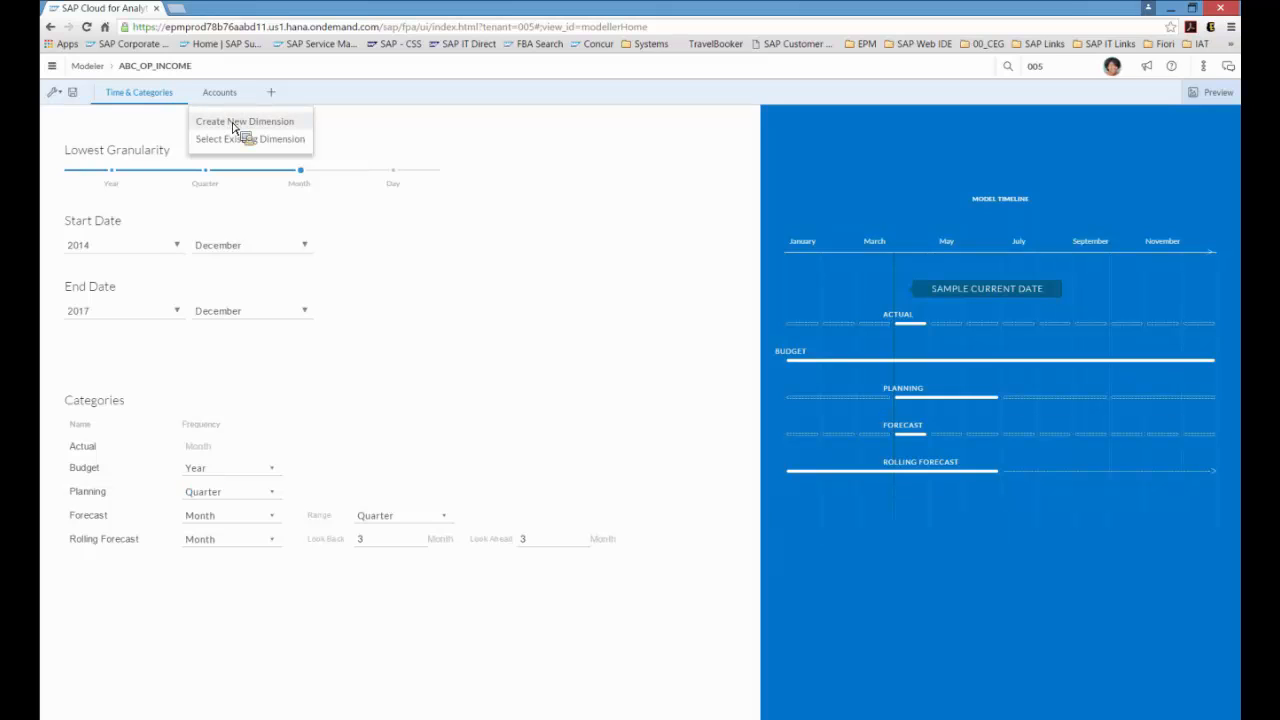
{"action": "left_click", "coordinate": [233, 122]}
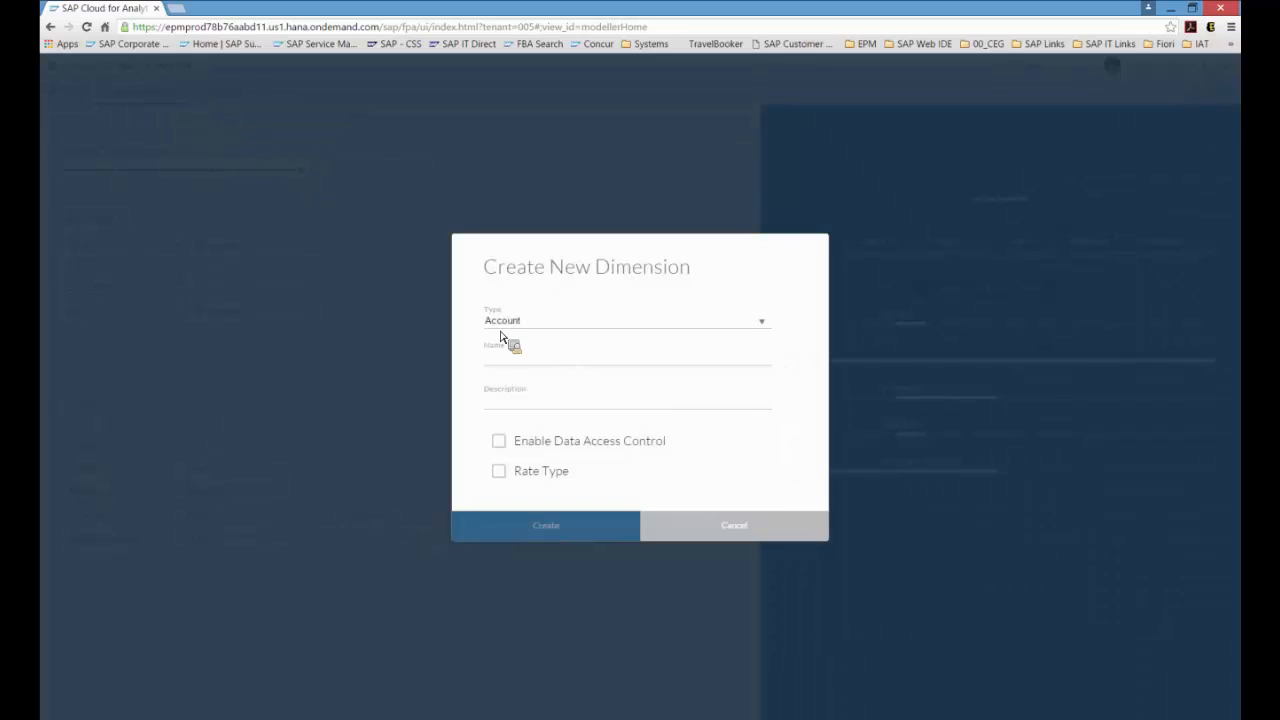
{"action": "left_click", "coordinate": [517, 366]}
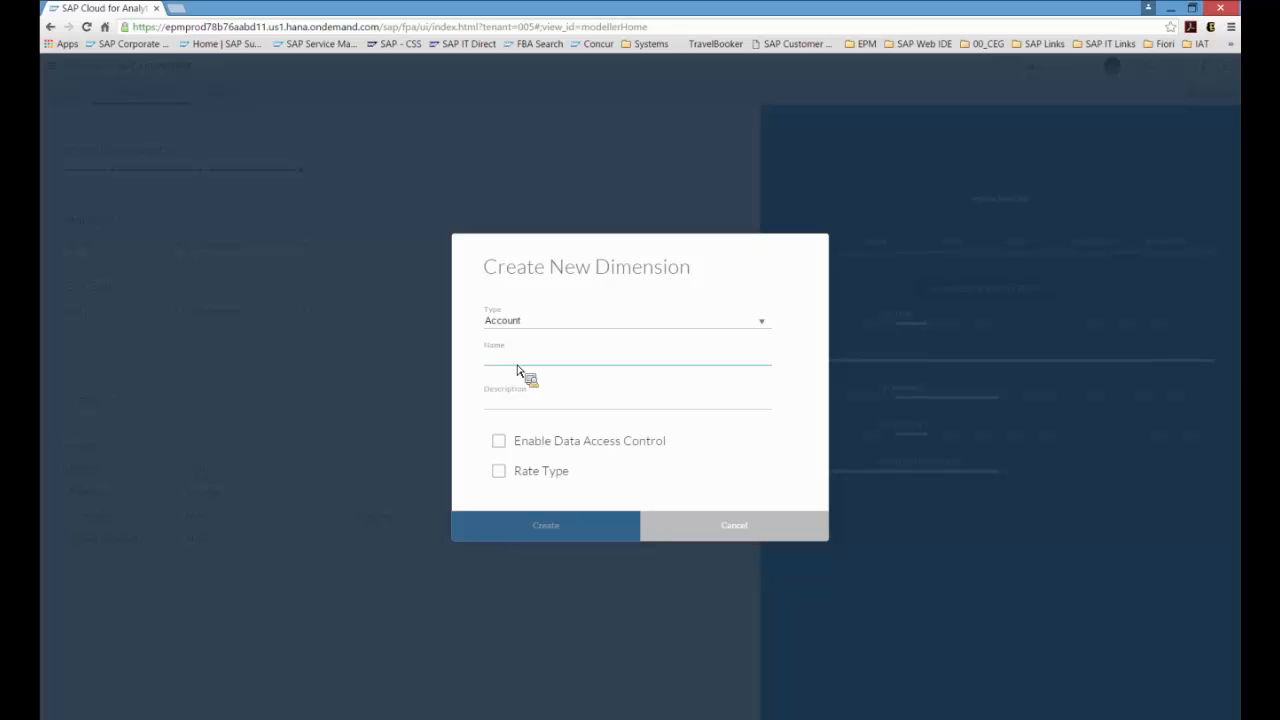
{"action": "type", "text": "A"}
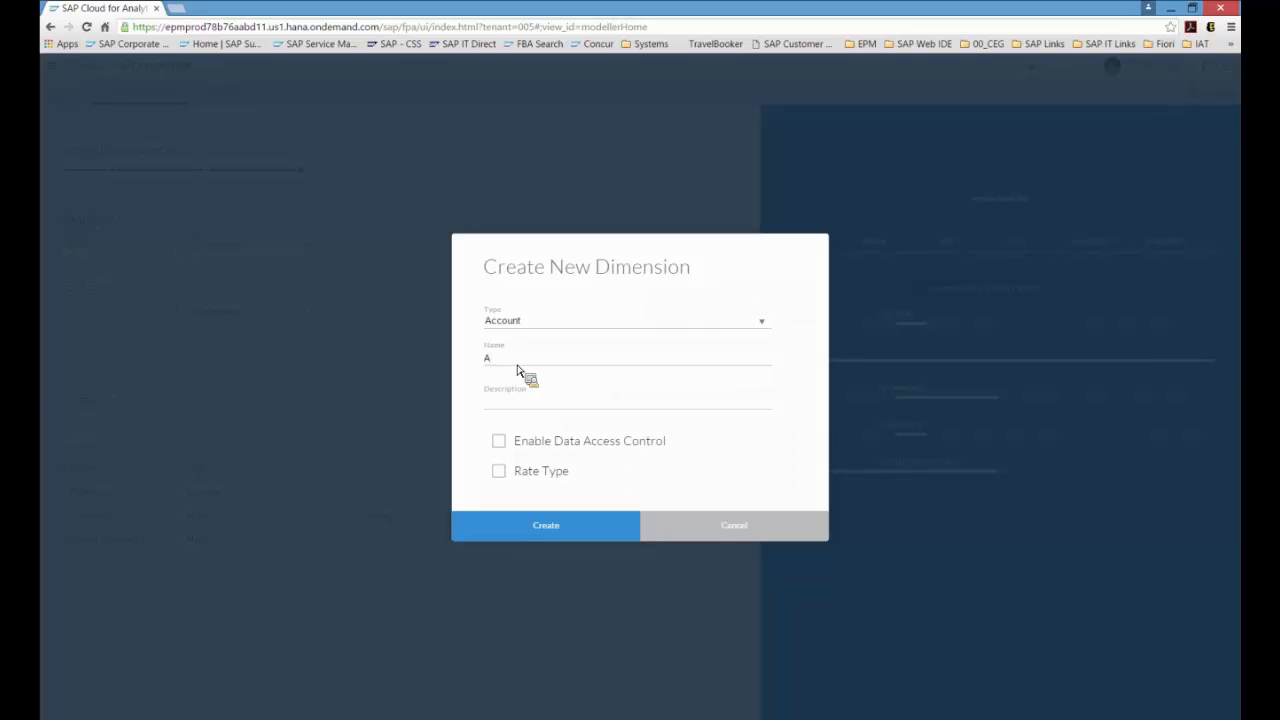
{"action": "type", "text": "BC_ACCOUNT"}
{"action": "key", "text": "Tab"}
{"action": "type", "text": "ABC Account"}
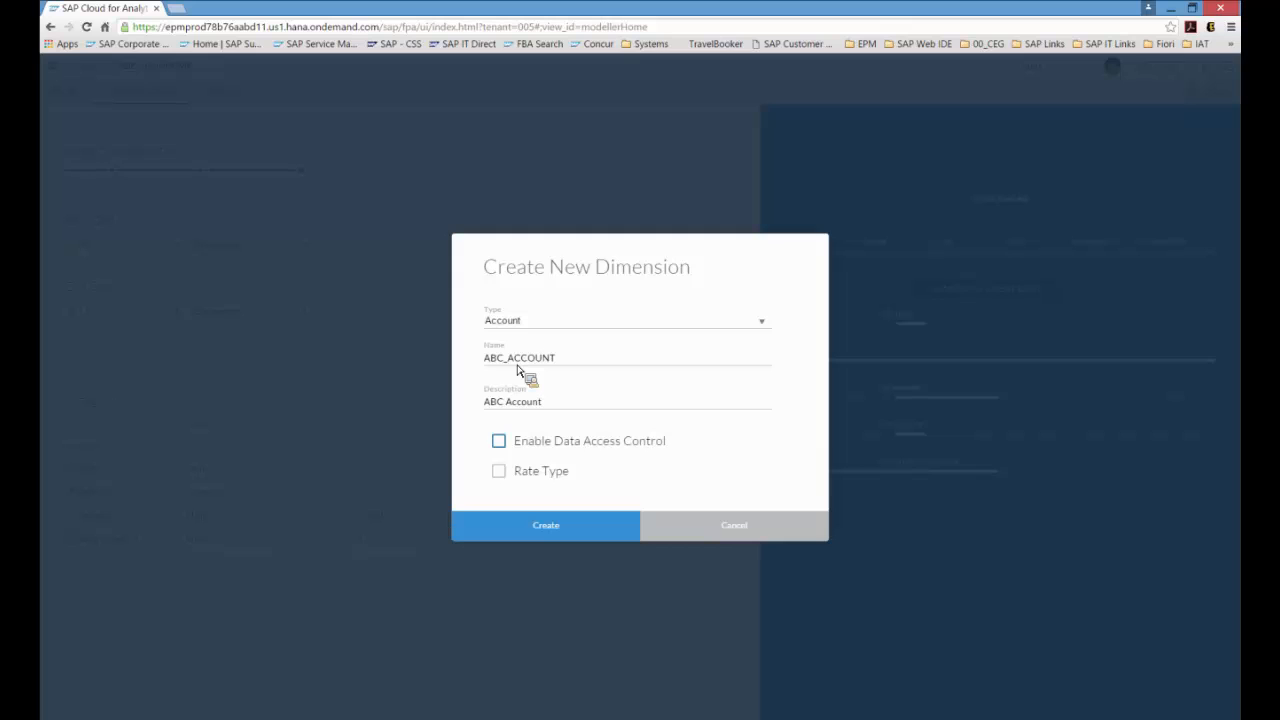
{"action": "left_click", "coordinate": [499, 471]}
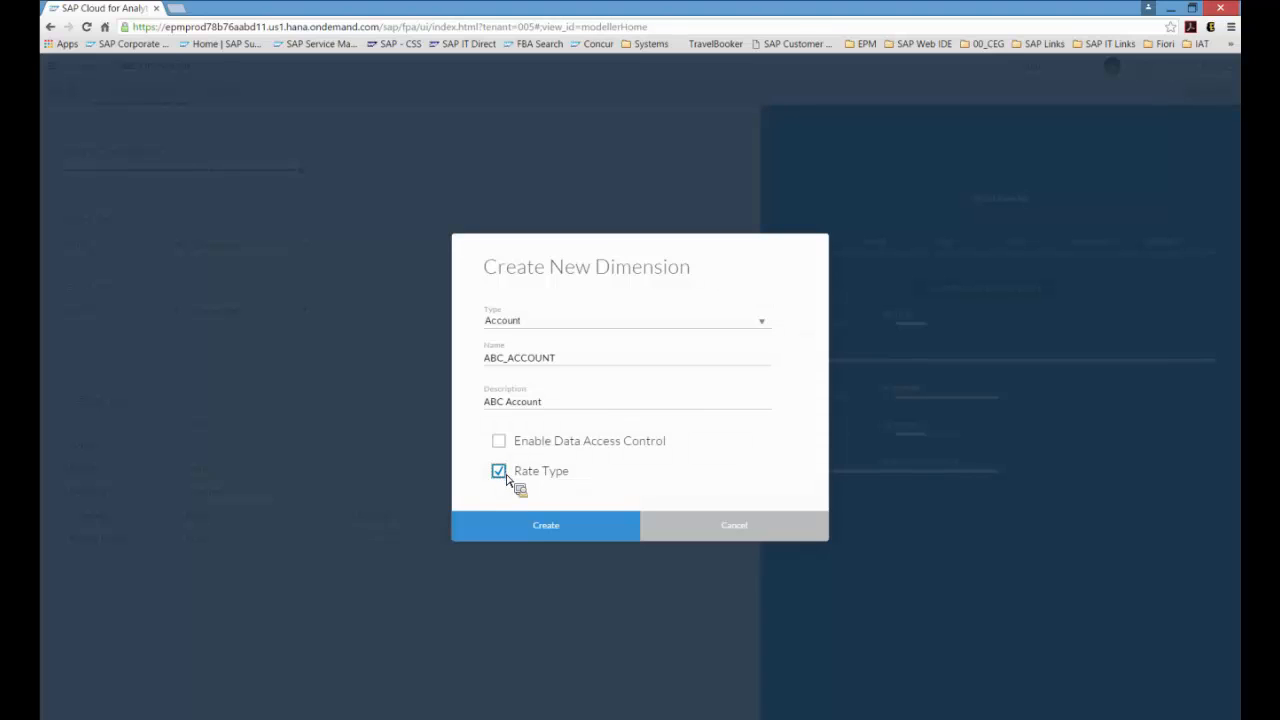
{"action": "left_click", "coordinate": [532, 527]}
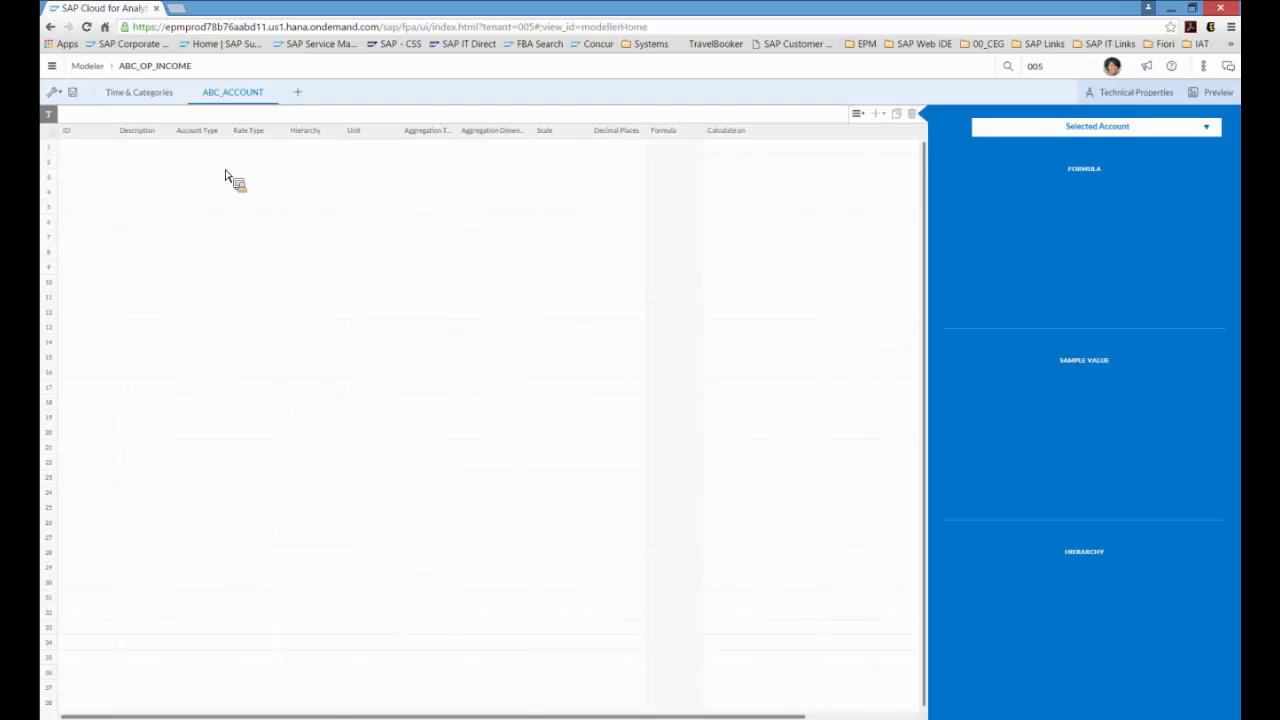
Step: Paste the account rows copied from the AXX_ACCOUNTS Excel sheet into the ABC_ACCOUNT grid starting at the first ID cell
{"action": "left_click", "coordinate": [97, 150]}
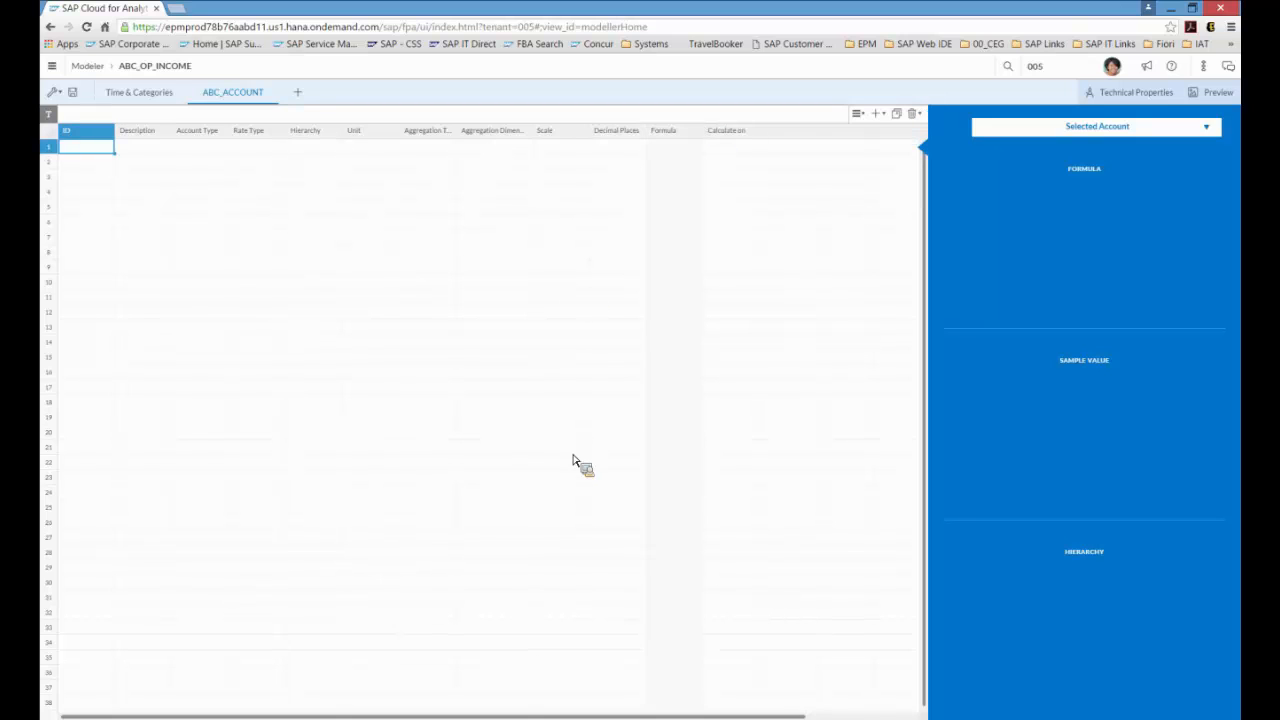
{"action": "mouse_move", "coordinate": [432, 718]}
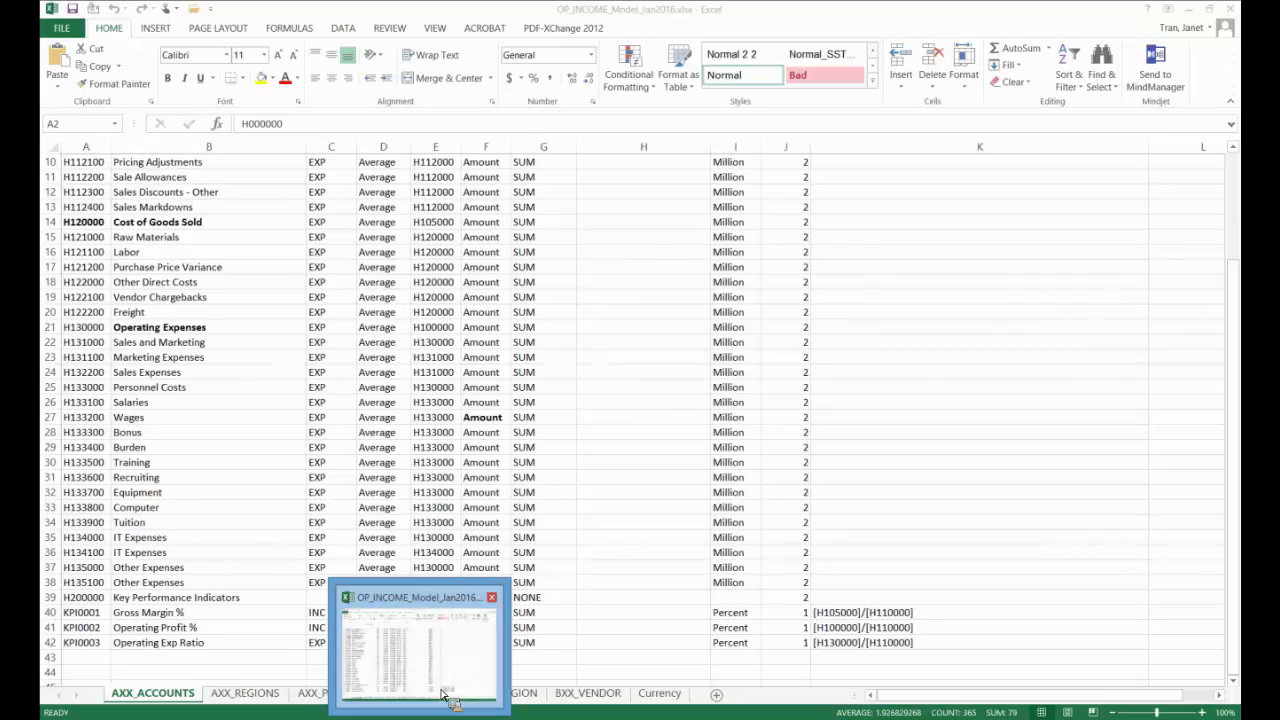
{"action": "left_click", "coordinate": [425, 605]}
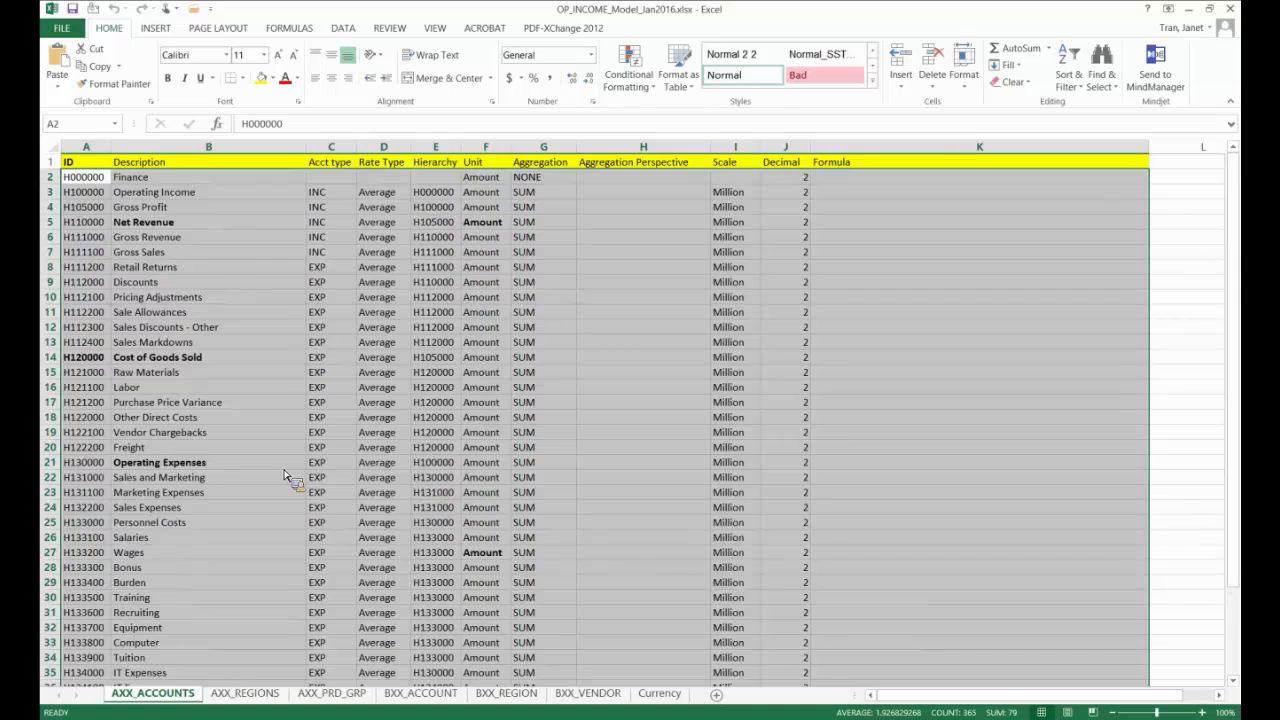
{"action": "scroll", "coordinate": [285, 477], "scroll_direction": "down", "scroll_amount": 1}
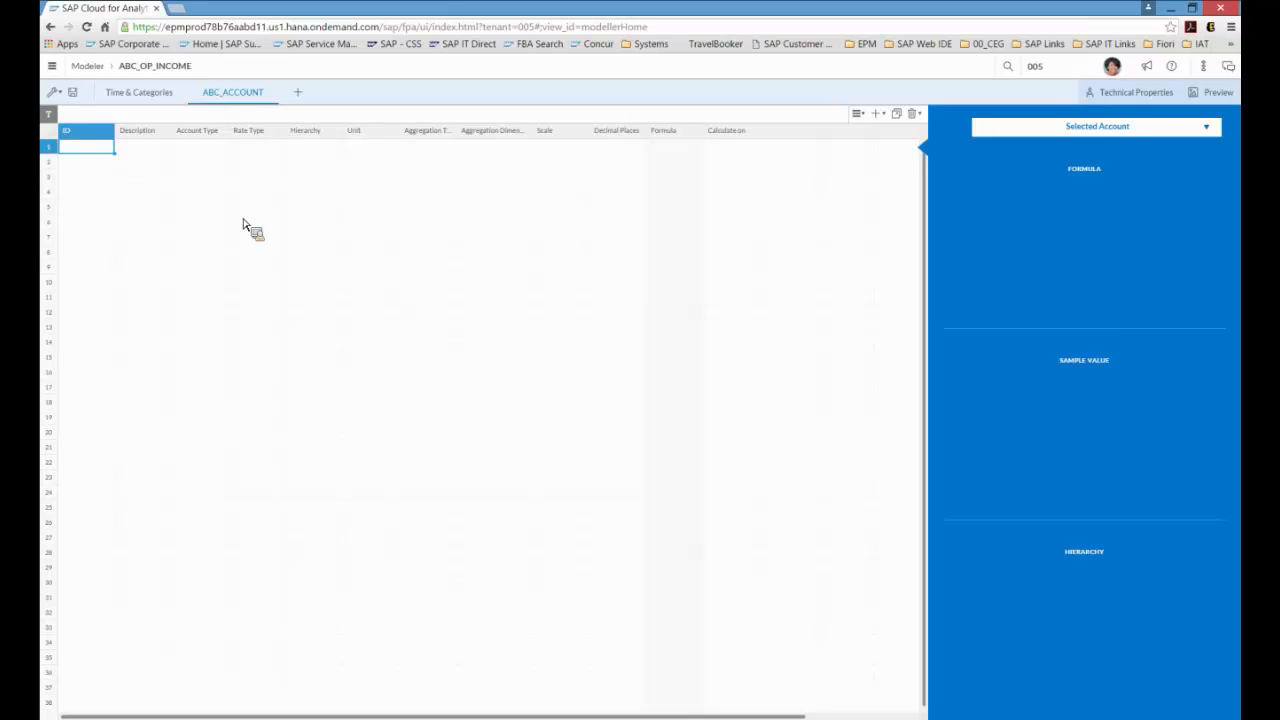
{"action": "key", "text": "ctrl+v"}
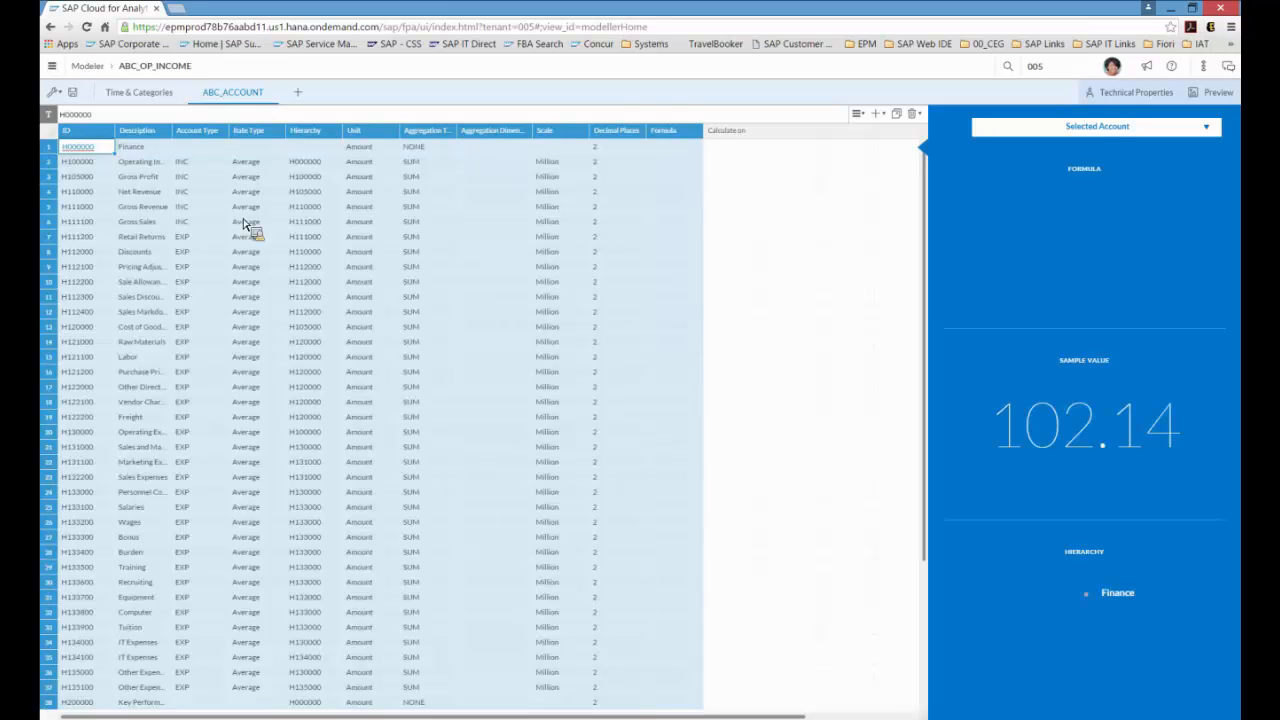
Step: Inspect the Rate Type and Calculation cells of the pasted accounts
{"action": "left_click", "coordinate": [738, 269]}
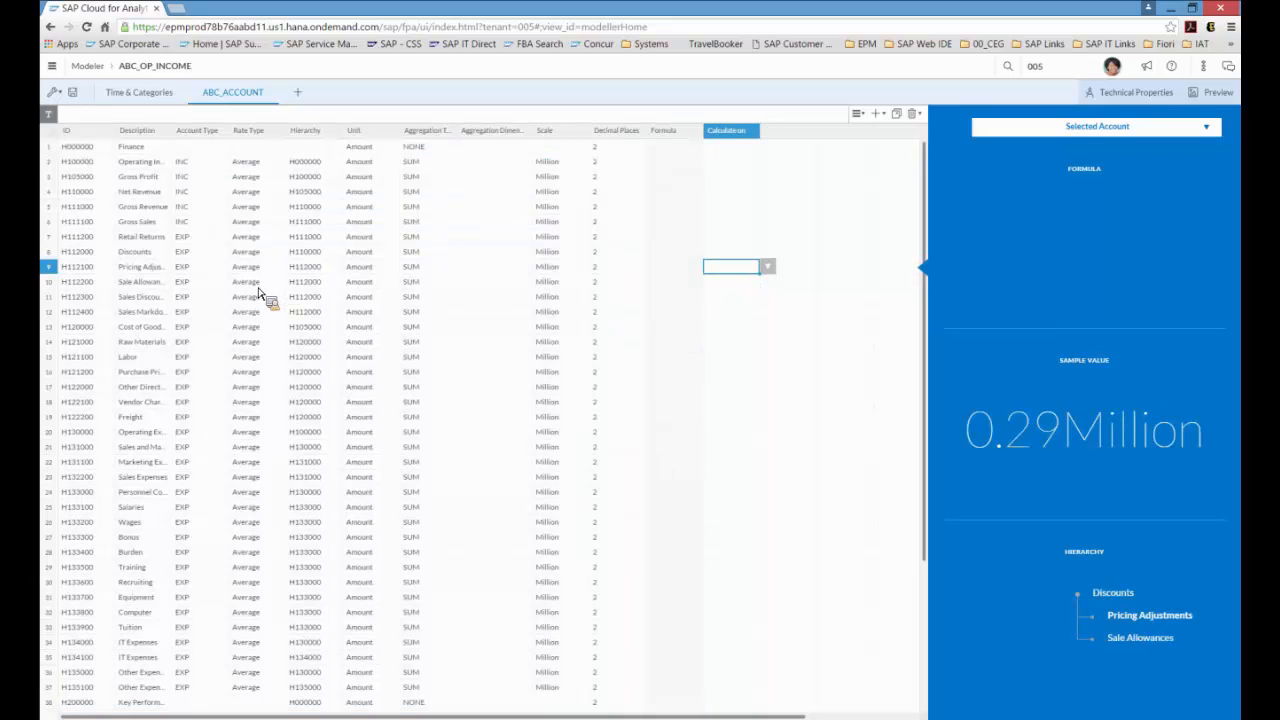
{"action": "left_click", "coordinate": [280, 148]}
{"action": "left_click", "coordinate": [293, 149]}
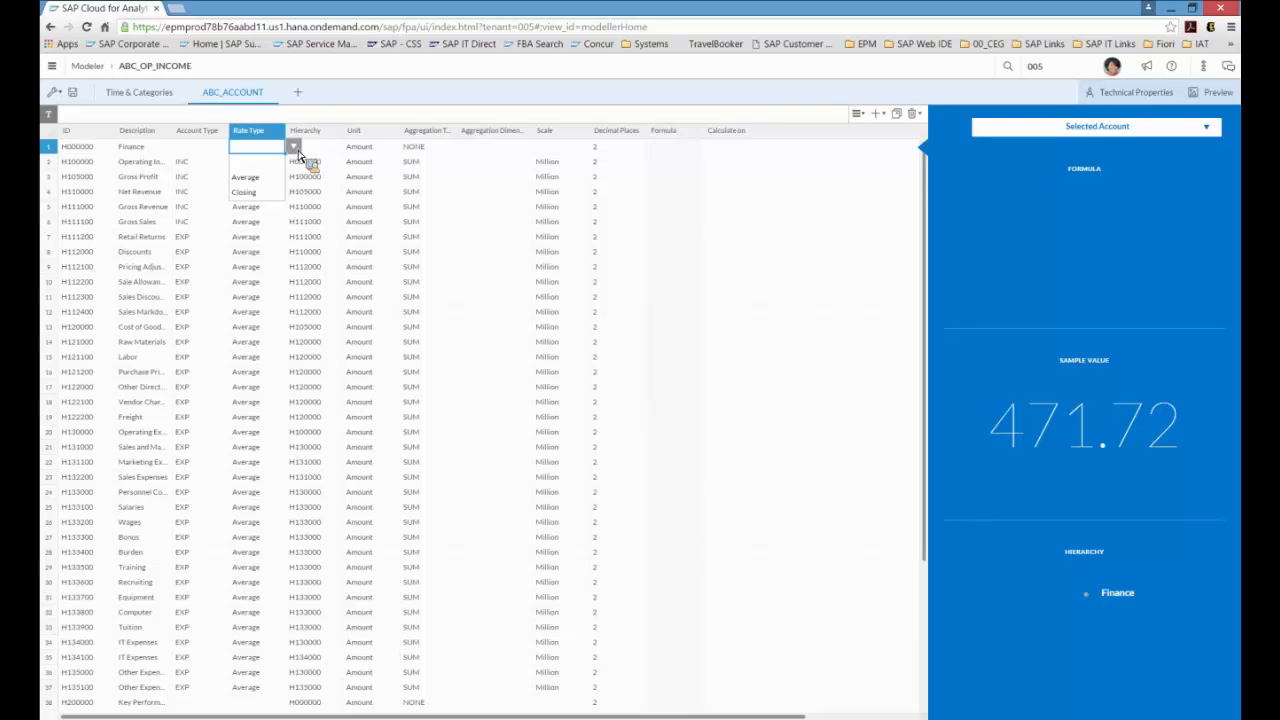
{"action": "left_click", "coordinate": [733, 255]}
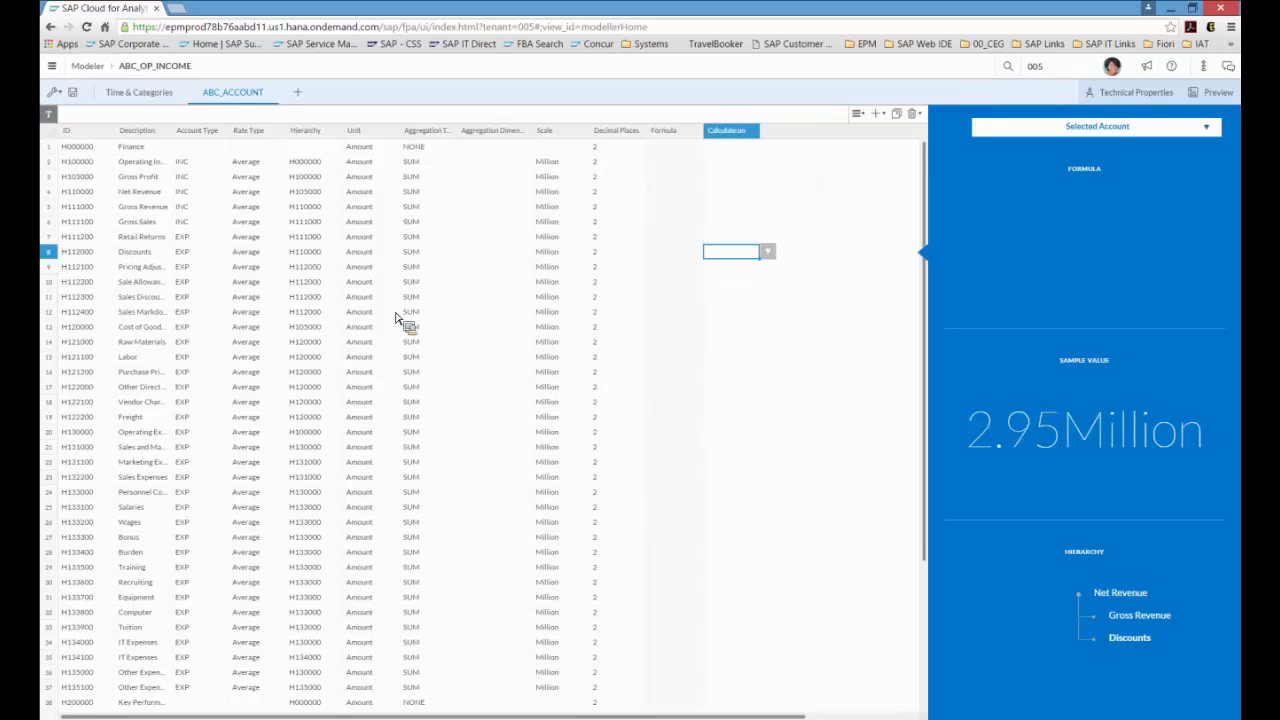
Step: Add the existing dimension ABC_Regions to the model
{"action": "left_click", "coordinate": [298, 93]}
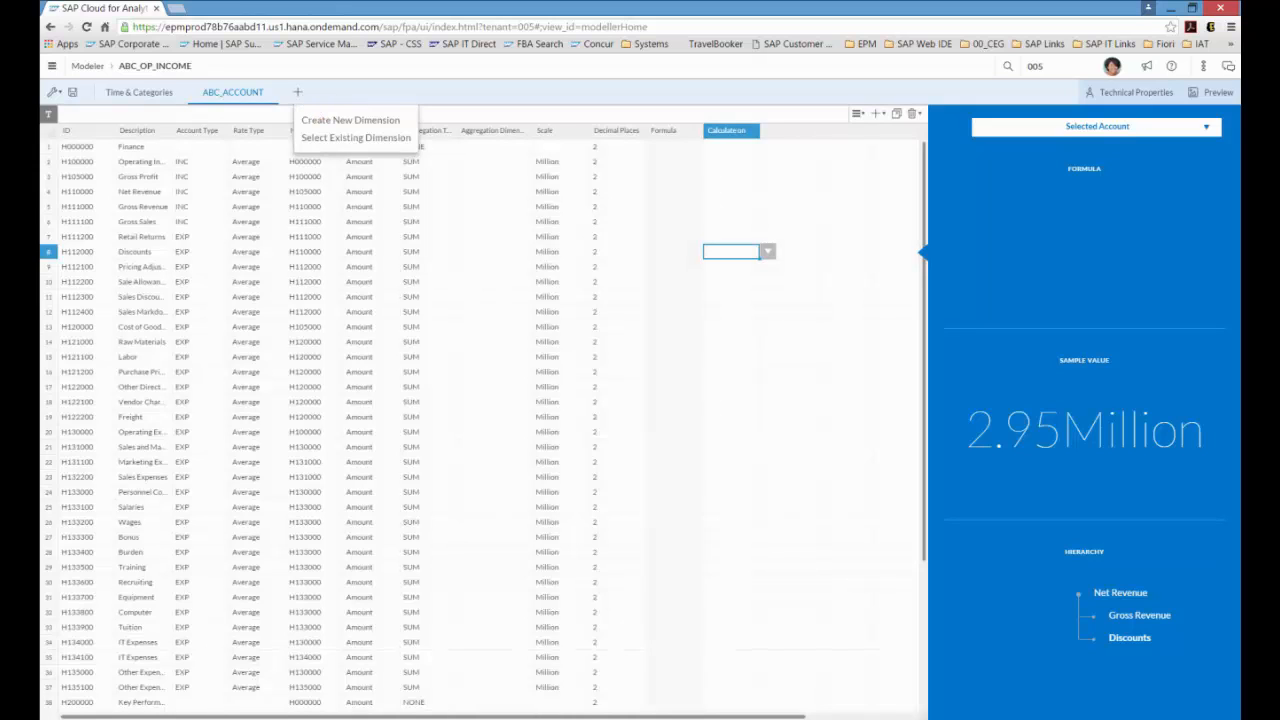
{"action": "left_click", "coordinate": [355, 148]}
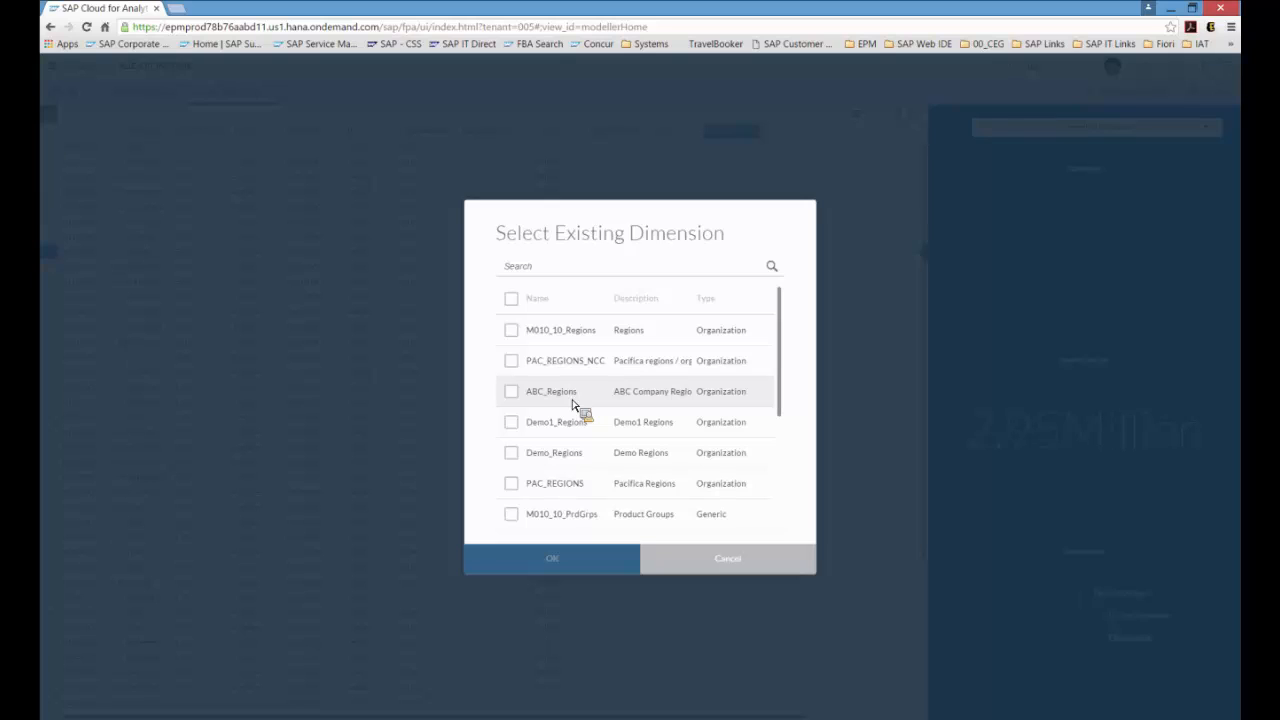
{"action": "left_click", "coordinate": [519, 401]}
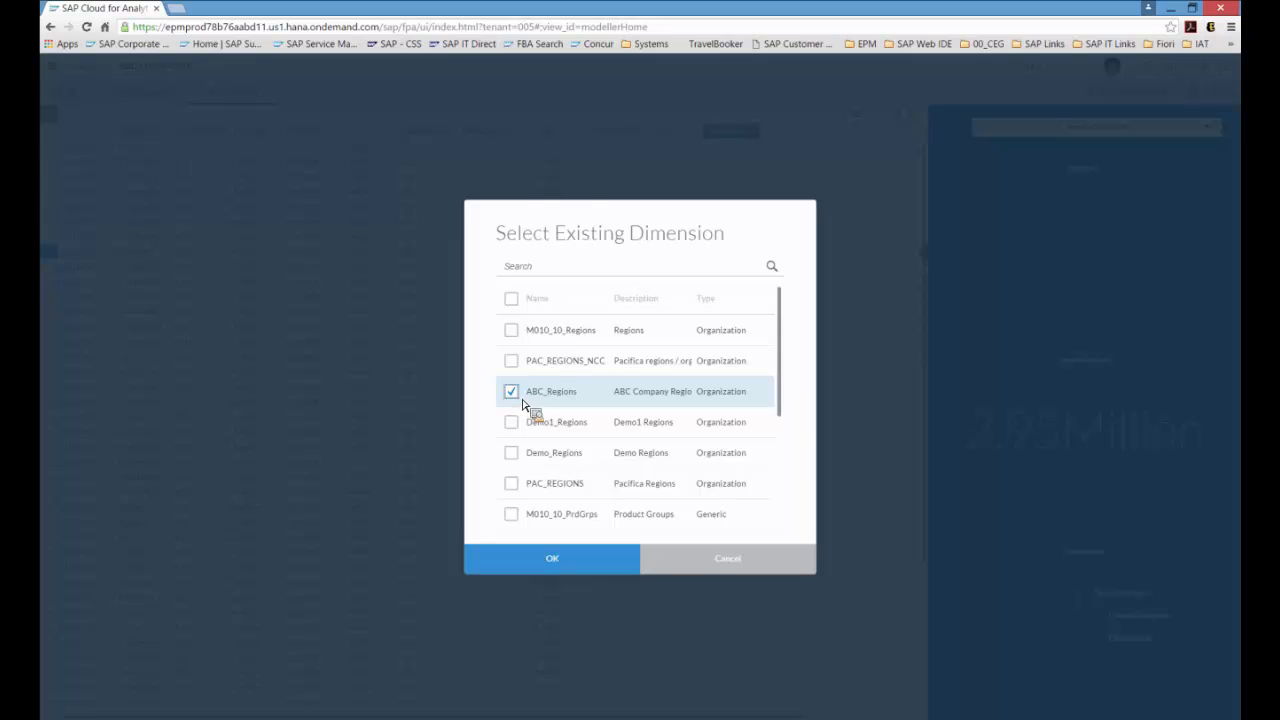
{"action": "left_click", "coordinate": [552, 564]}
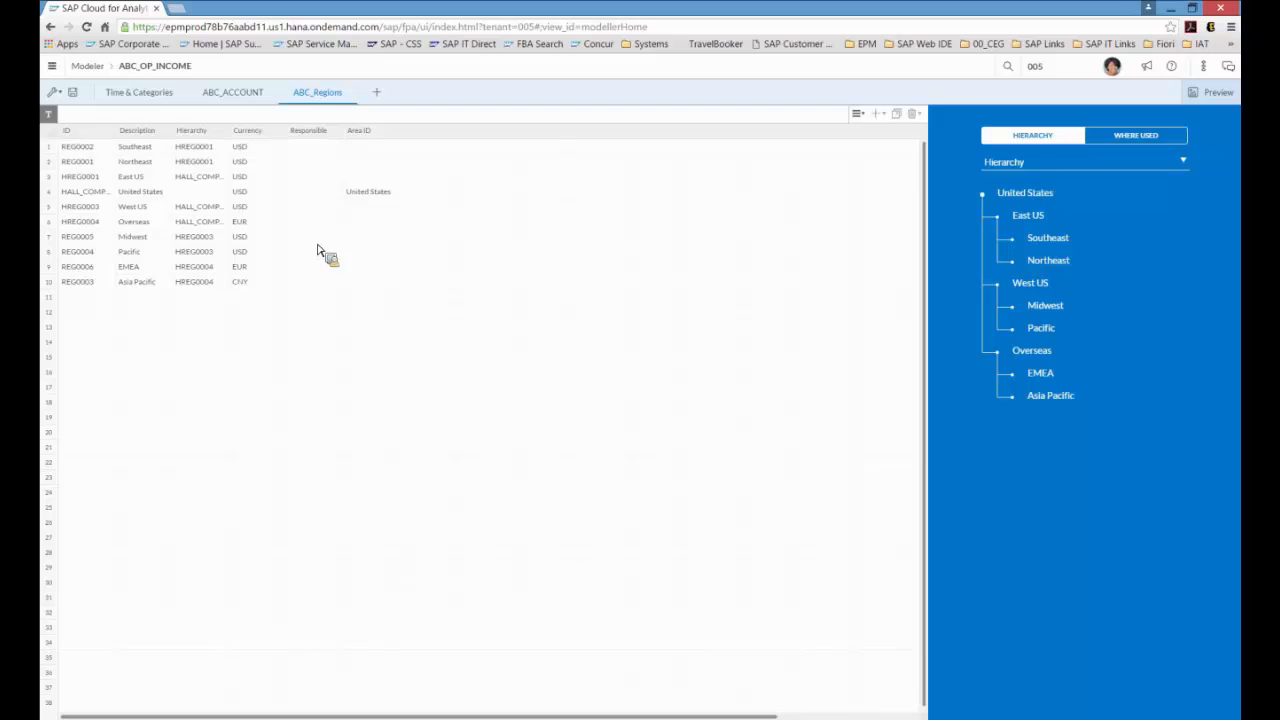
{"action": "left_click", "coordinate": [312, 150]}
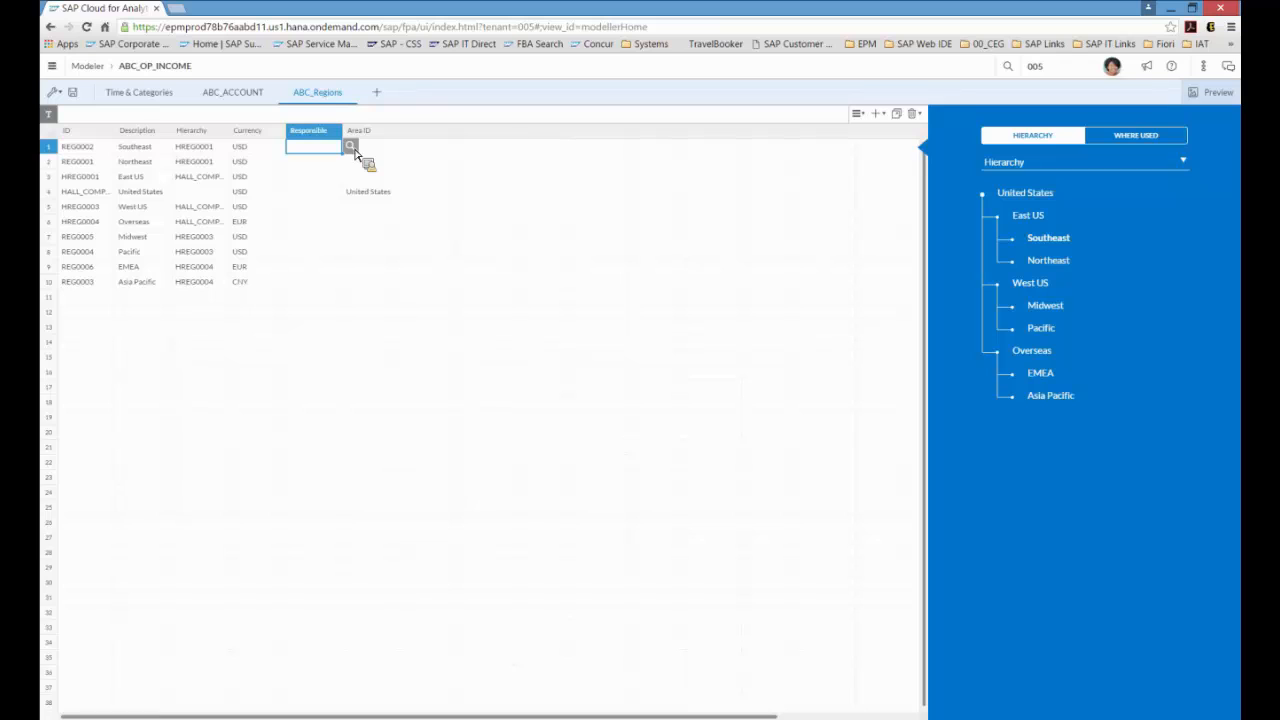
{"action": "left_click", "coordinate": [350, 147]}
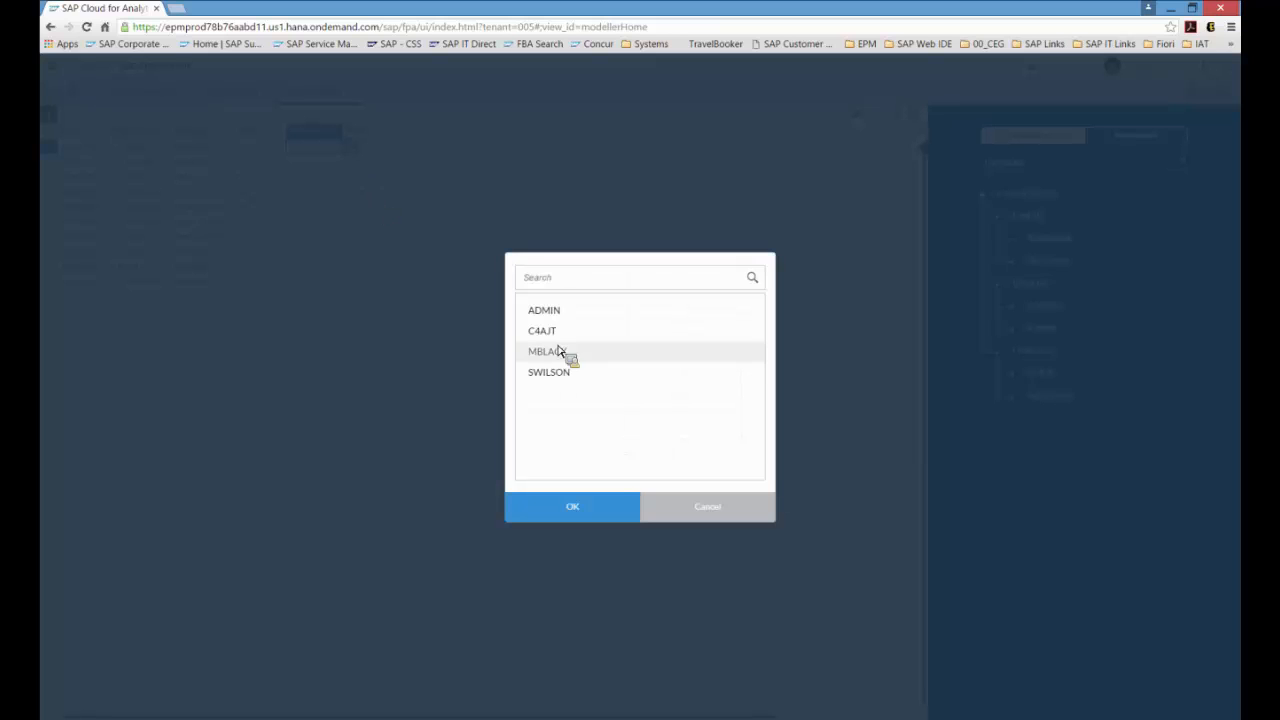
{"action": "left_click", "coordinate": [697, 512]}
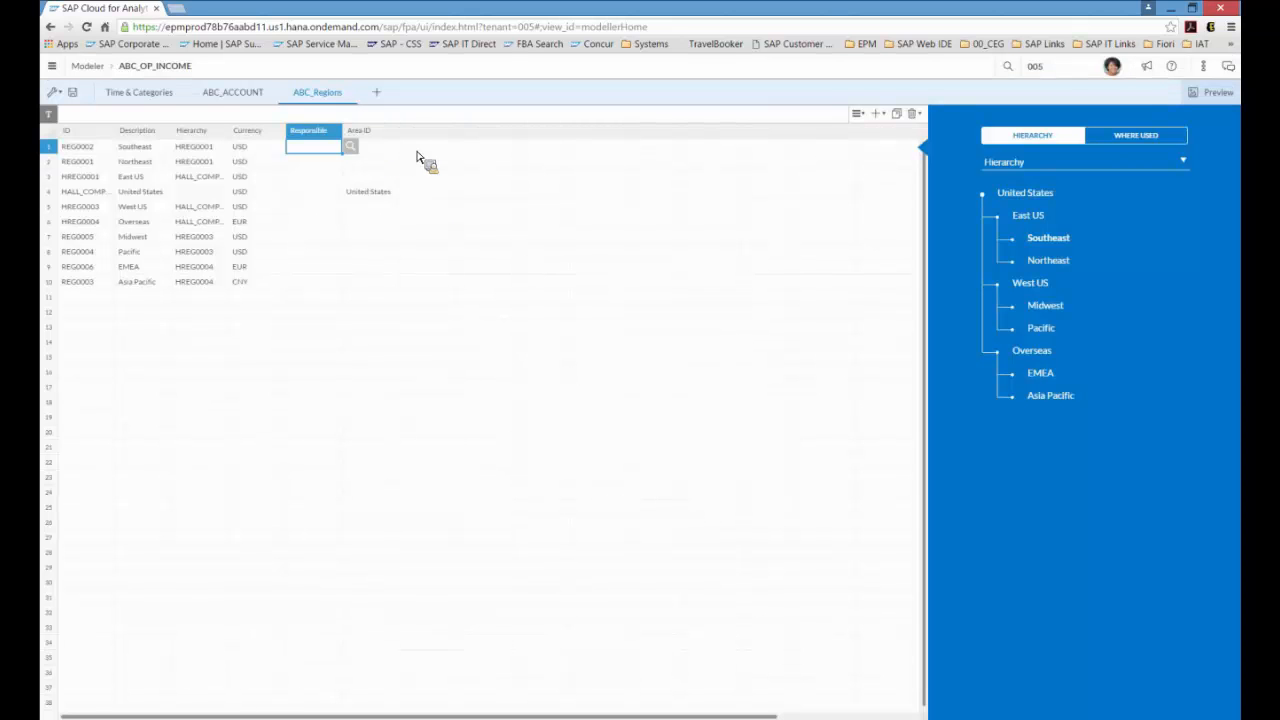
Step: Add the existing dimension ABC_Prd_Grps to the model, searching the dimension list for ABC
{"action": "left_click", "coordinate": [379, 94]}
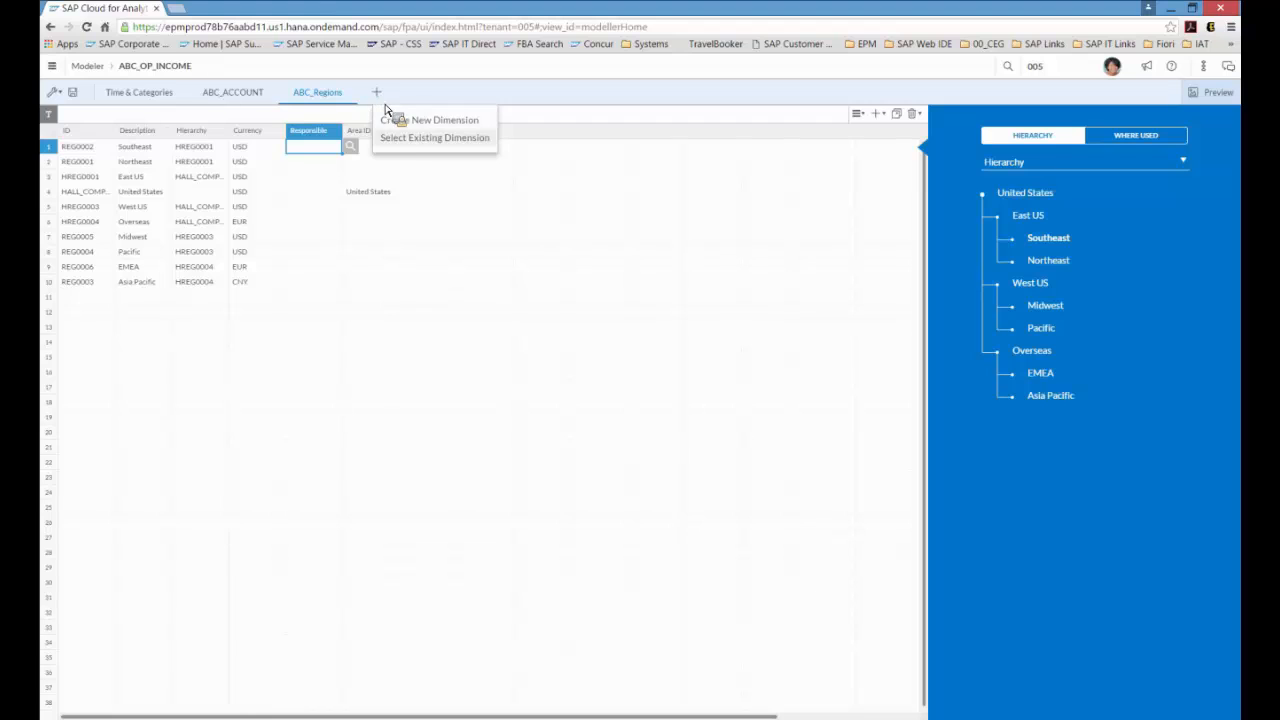
{"action": "left_click", "coordinate": [398, 143]}
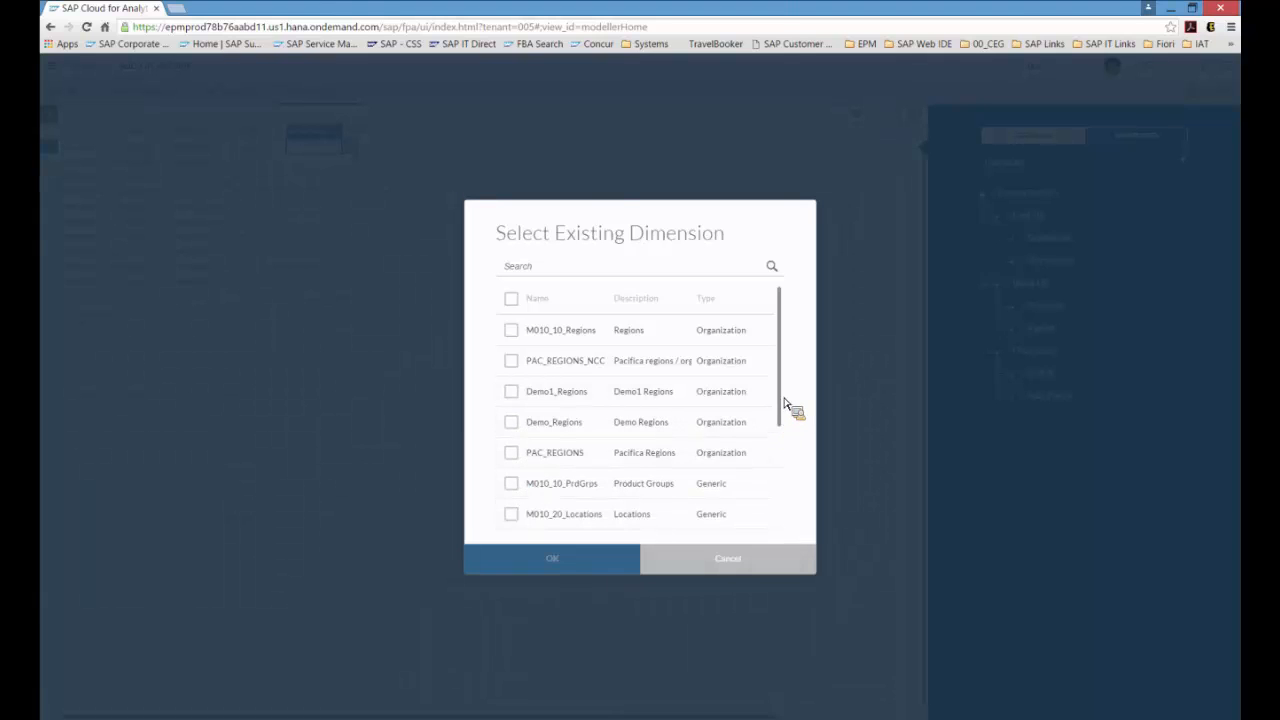
{"action": "left_click", "coordinate": [770, 267]}
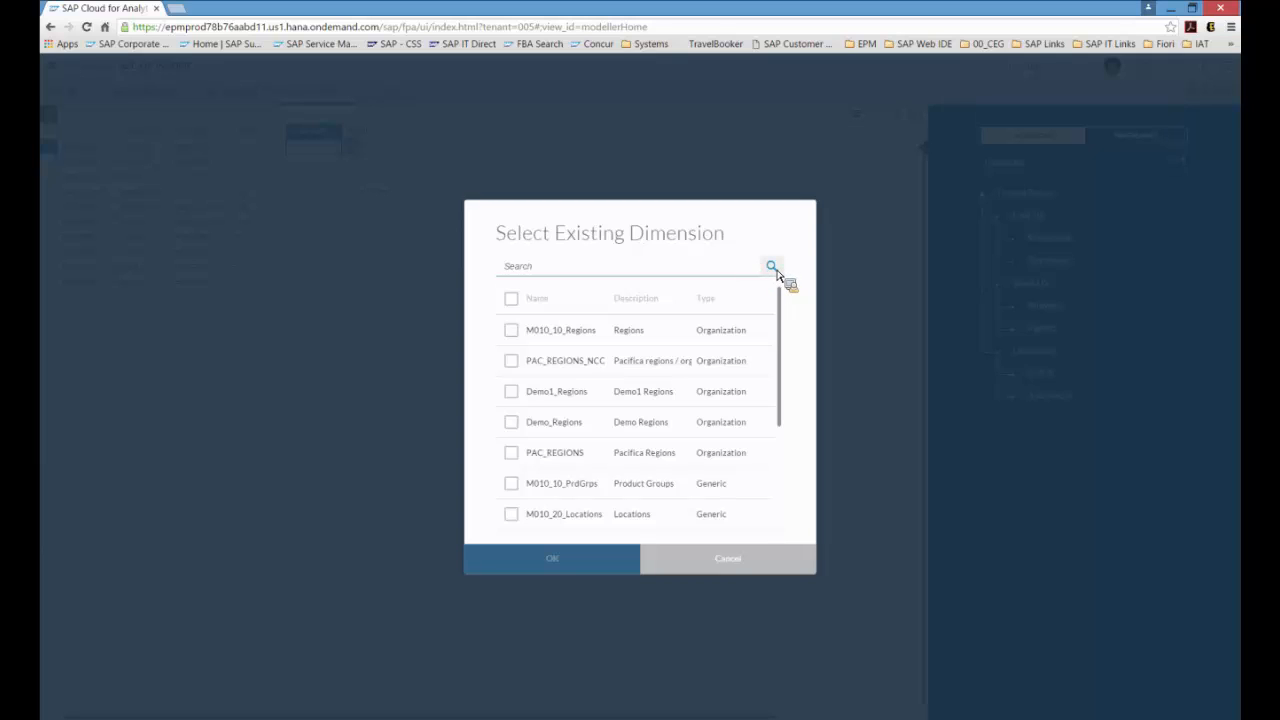
{"action": "type", "text": "ABC"}
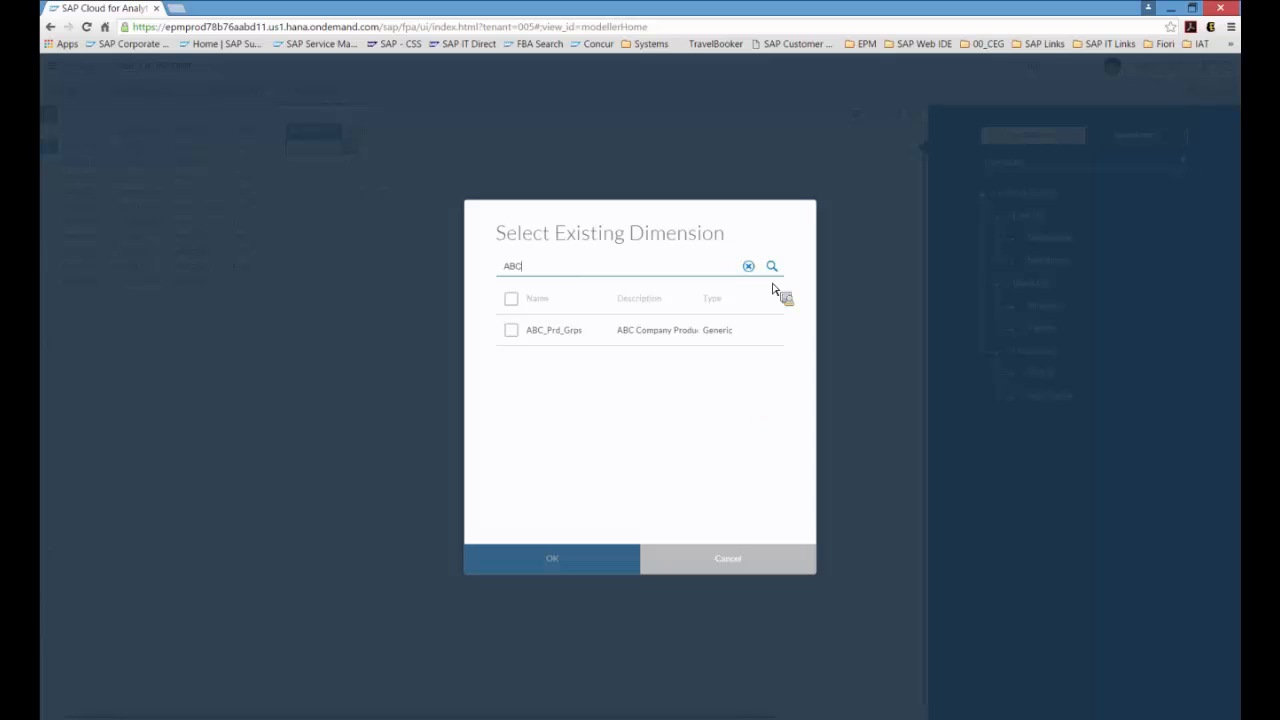
{"action": "left_click", "coordinate": [553, 341]}
{"action": "left_click", "coordinate": [621, 571]}
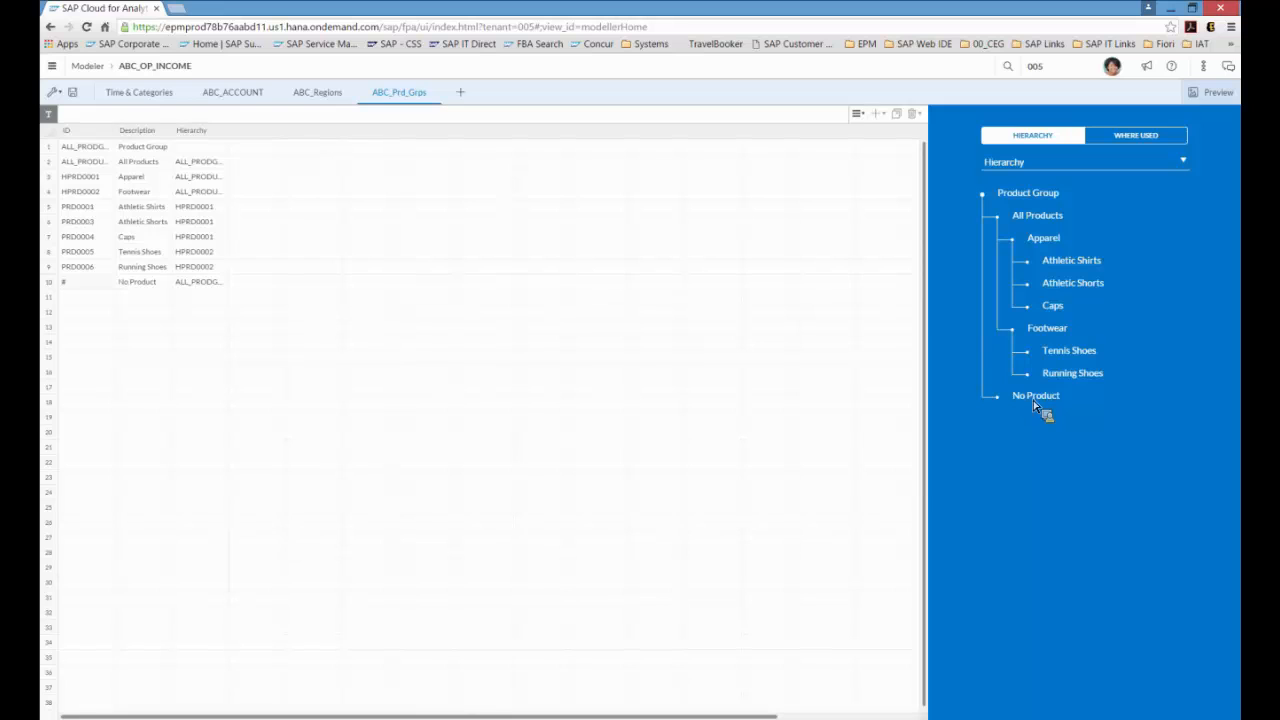
Step: Move the No Product member to the top of the hierarchy and reattach it under Product Group
{"action": "left_click_drag", "start_coordinate": [1036, 398], "coordinate": [996, 180]}
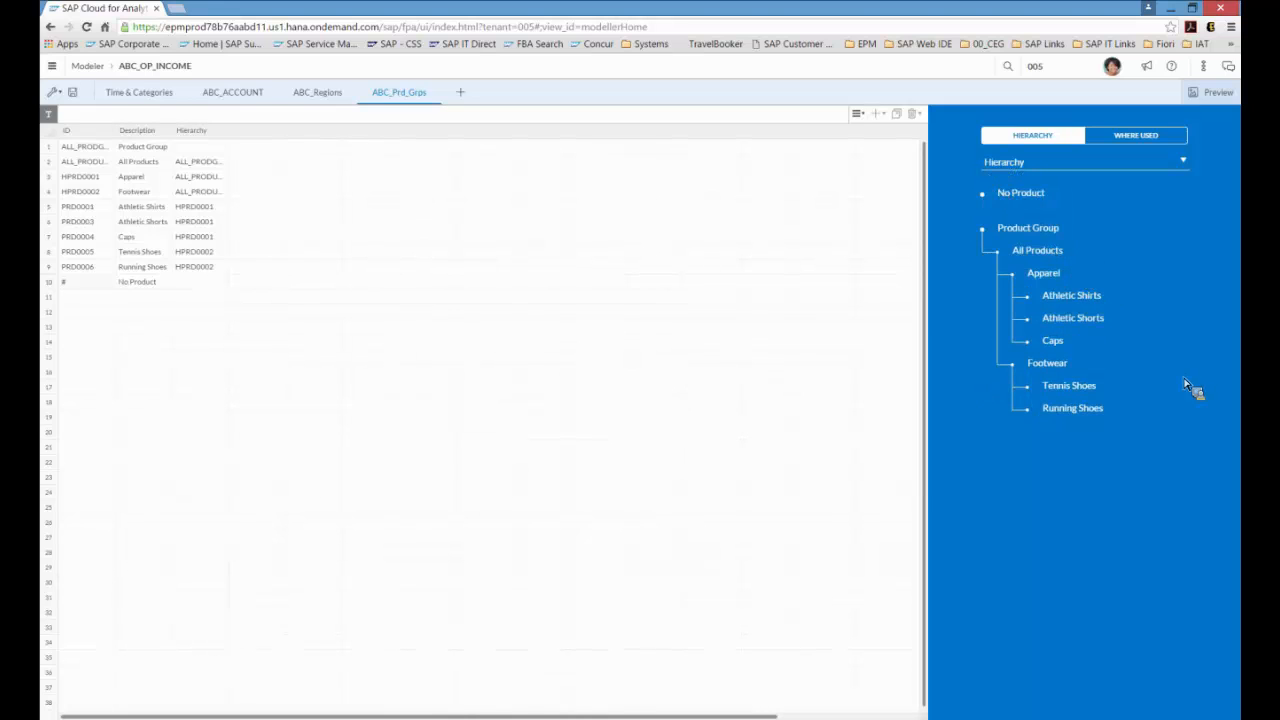
{"action": "left_click", "coordinate": [200, 285]}
{"action": "left_click", "coordinate": [160, 286]}
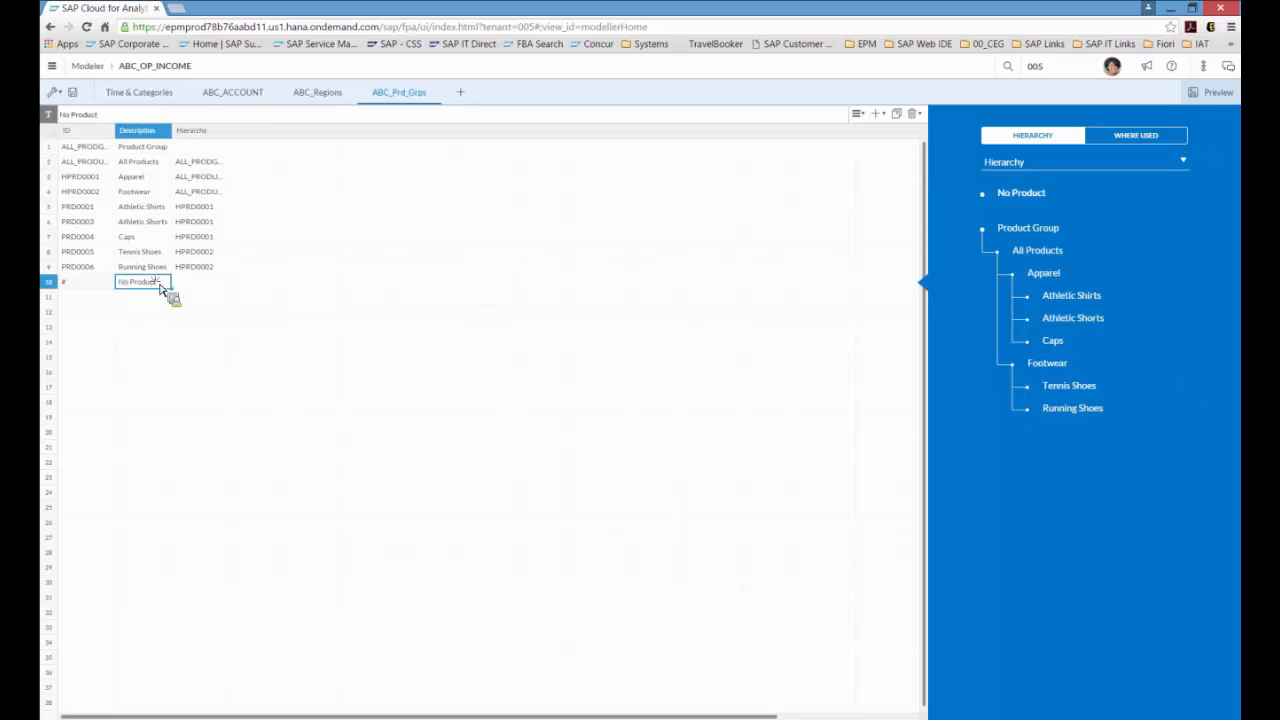
{"action": "left_click_drag", "start_coordinate": [160, 287], "coordinate": [1036, 243]}
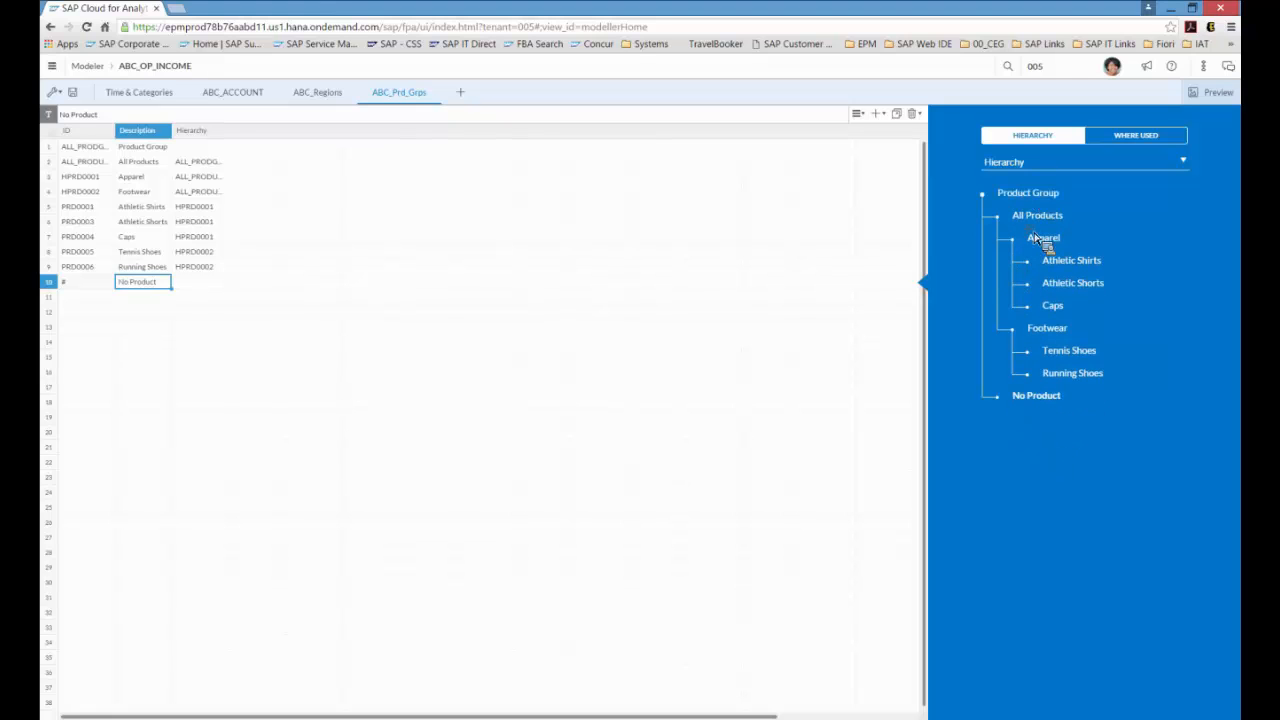
{"action": "left_click", "coordinate": [182, 284]}
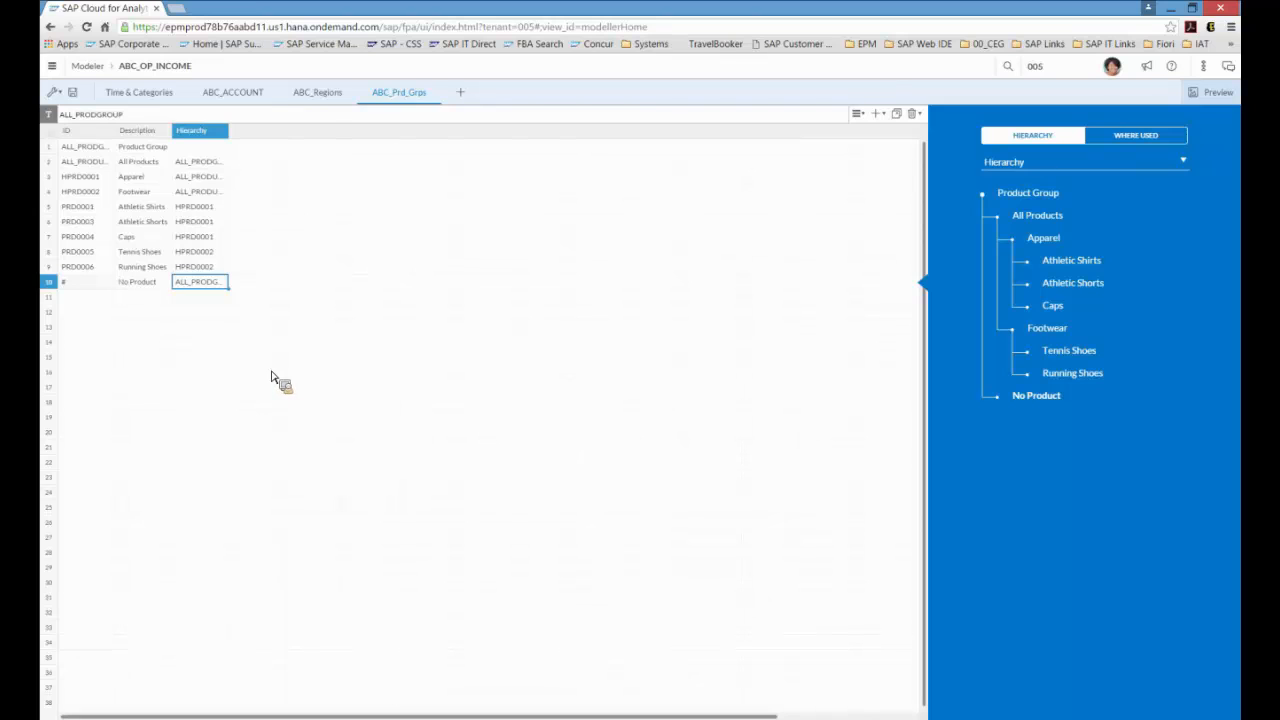
Step: Review the ABC_Regions hierarchy and show all accounts in the ABC_ACCOUNT hierarchy view
{"action": "left_click", "coordinate": [318, 102]}
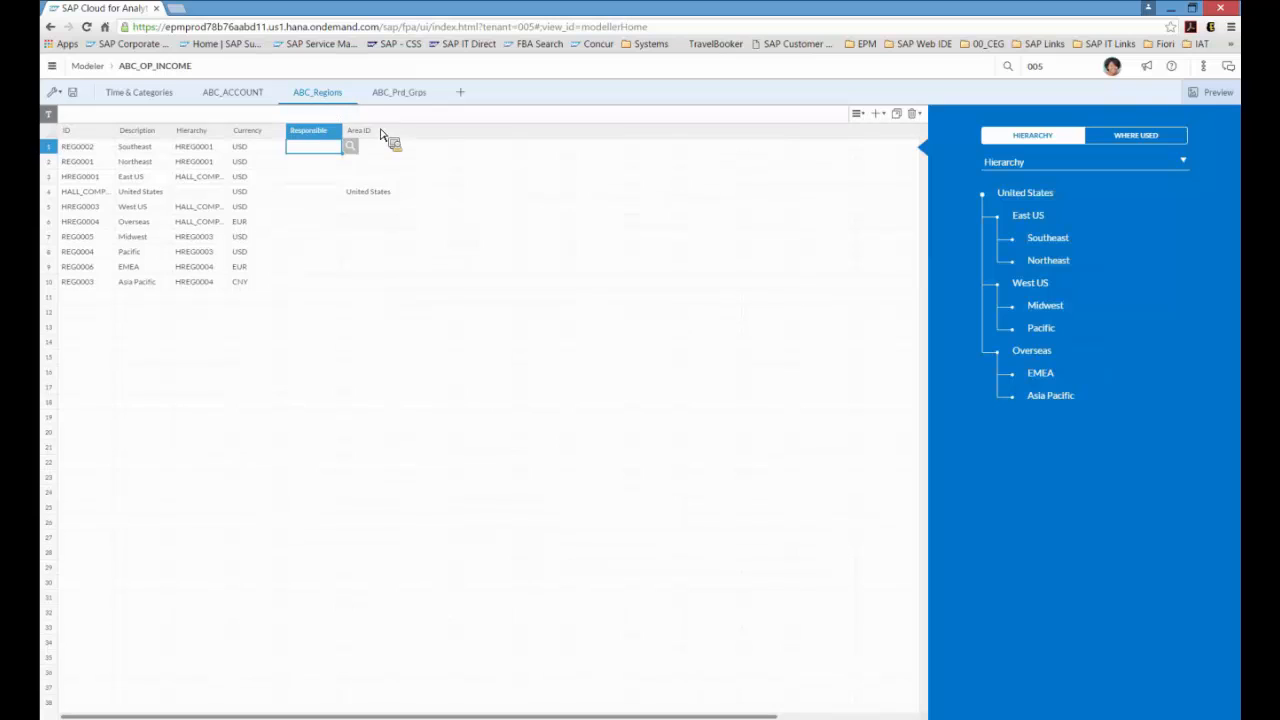
{"action": "left_click", "coordinate": [225, 283]}
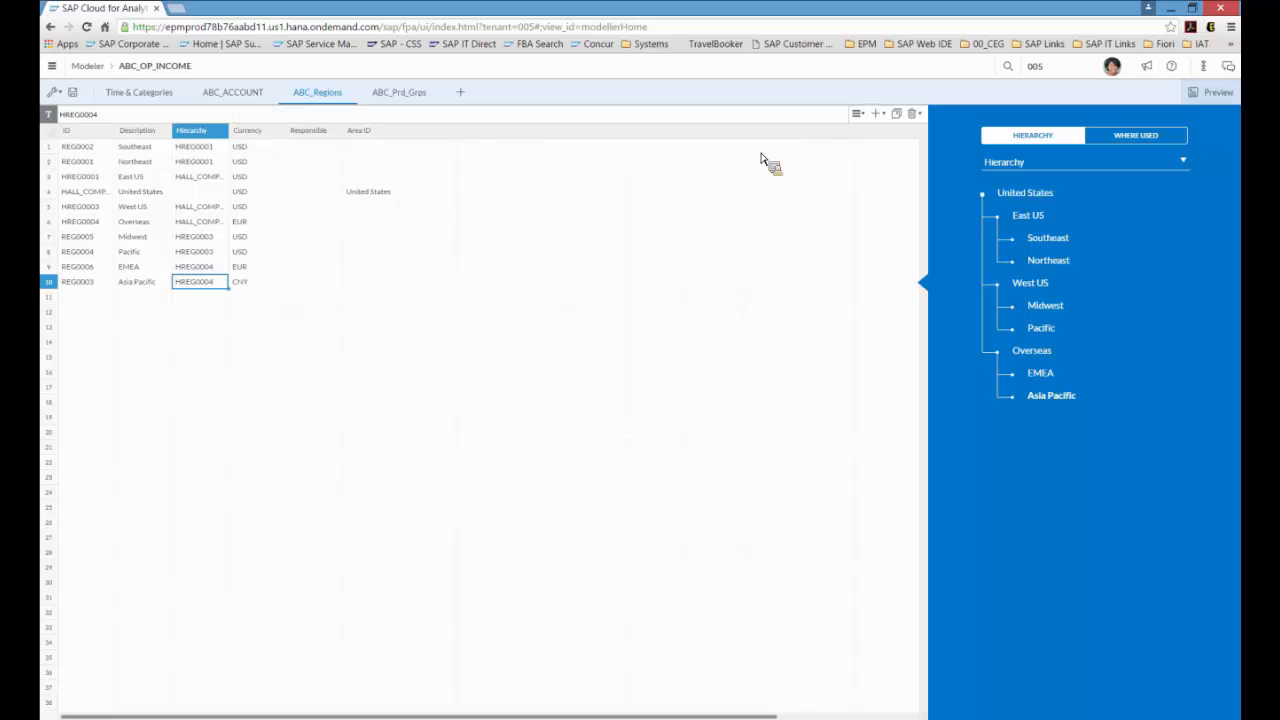
{"action": "left_click", "coordinate": [228, 94]}
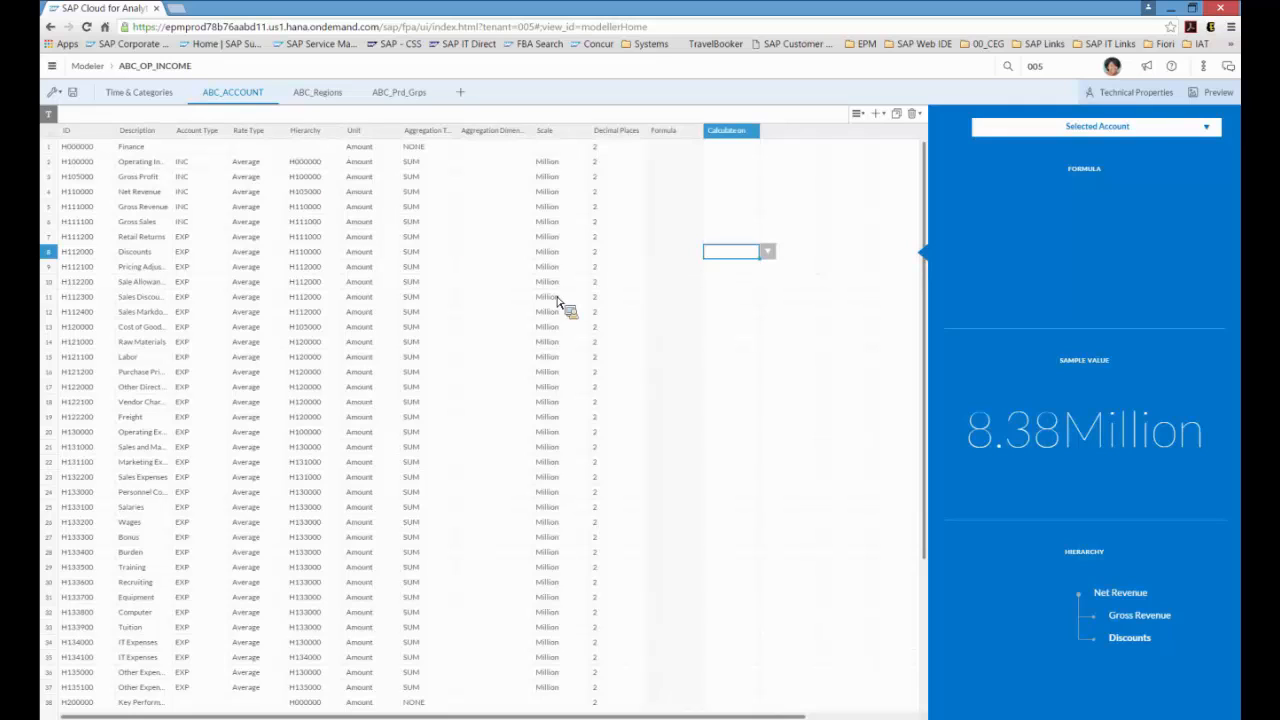
{"action": "left_click", "coordinate": [1218, 130]}
{"action": "left_click", "coordinate": [1138, 180]}
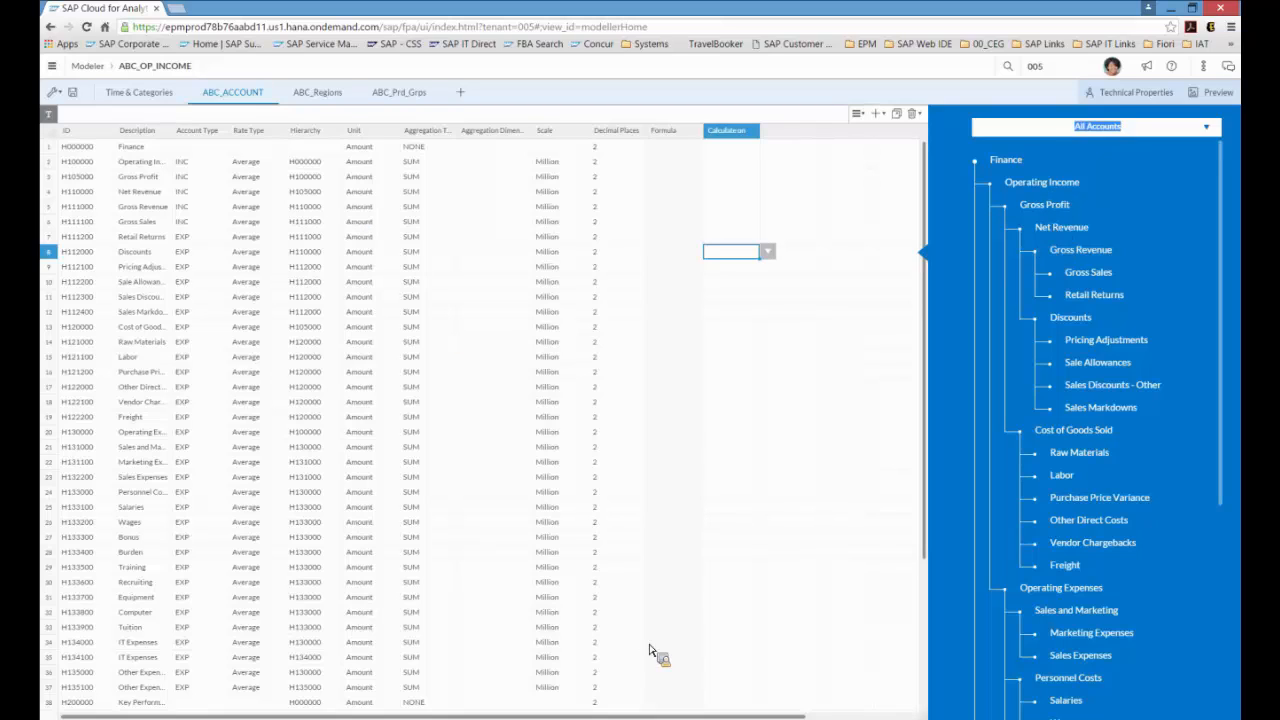
{"action": "left_click", "coordinate": [730, 147]}
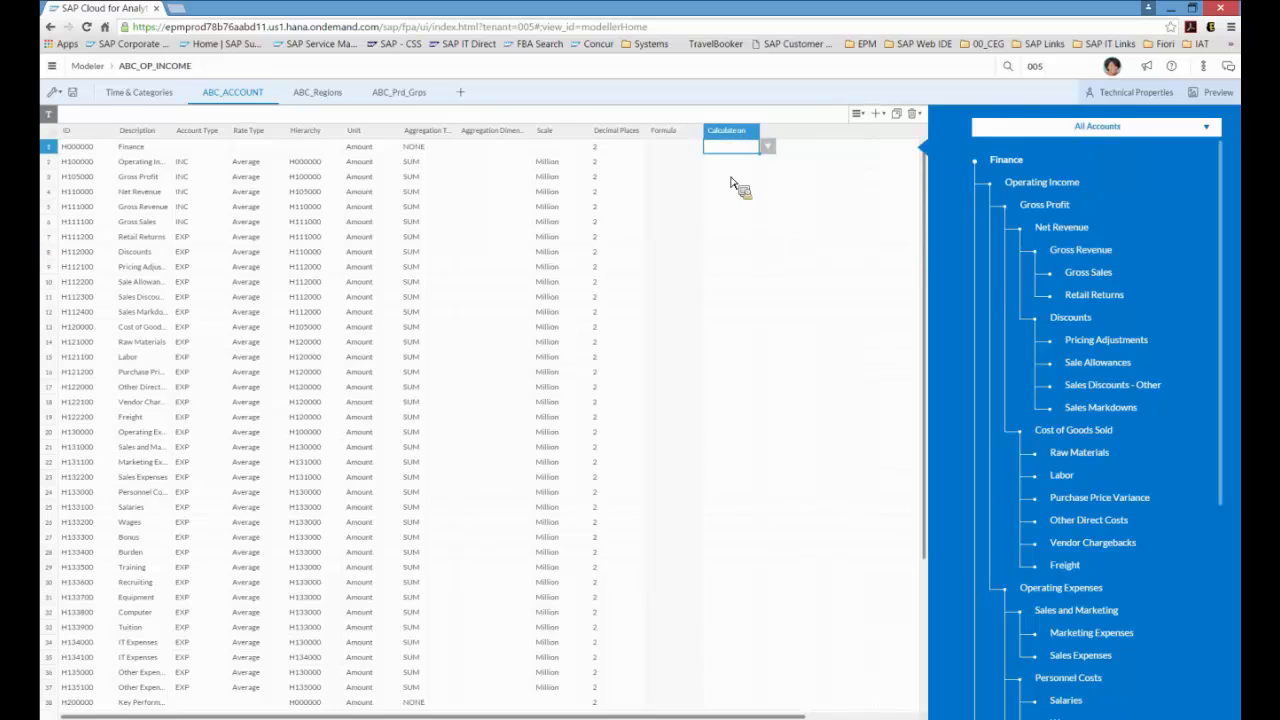
Step: Enable currency conversion in the model preferences with Currency_Table as the conversion table
{"action": "left_click", "coordinate": [63, 97]}
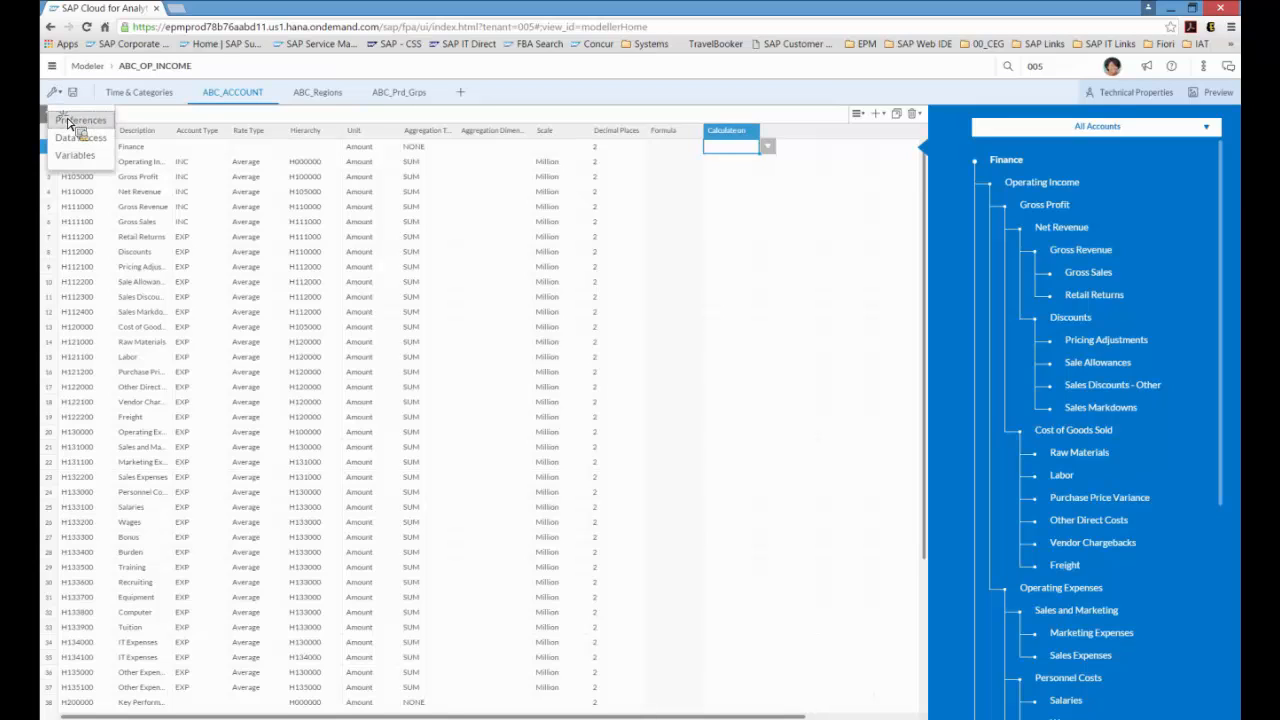
{"action": "left_click", "coordinate": [80, 124]}
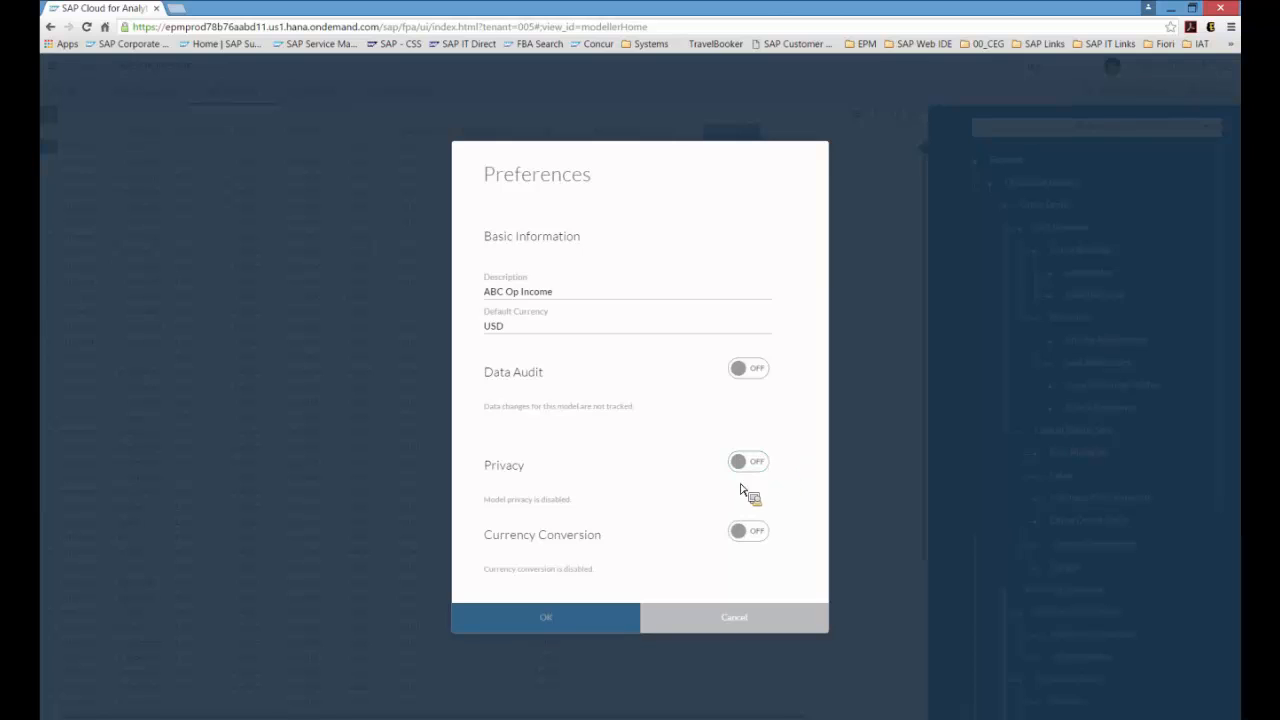
{"action": "left_click", "coordinate": [755, 535]}
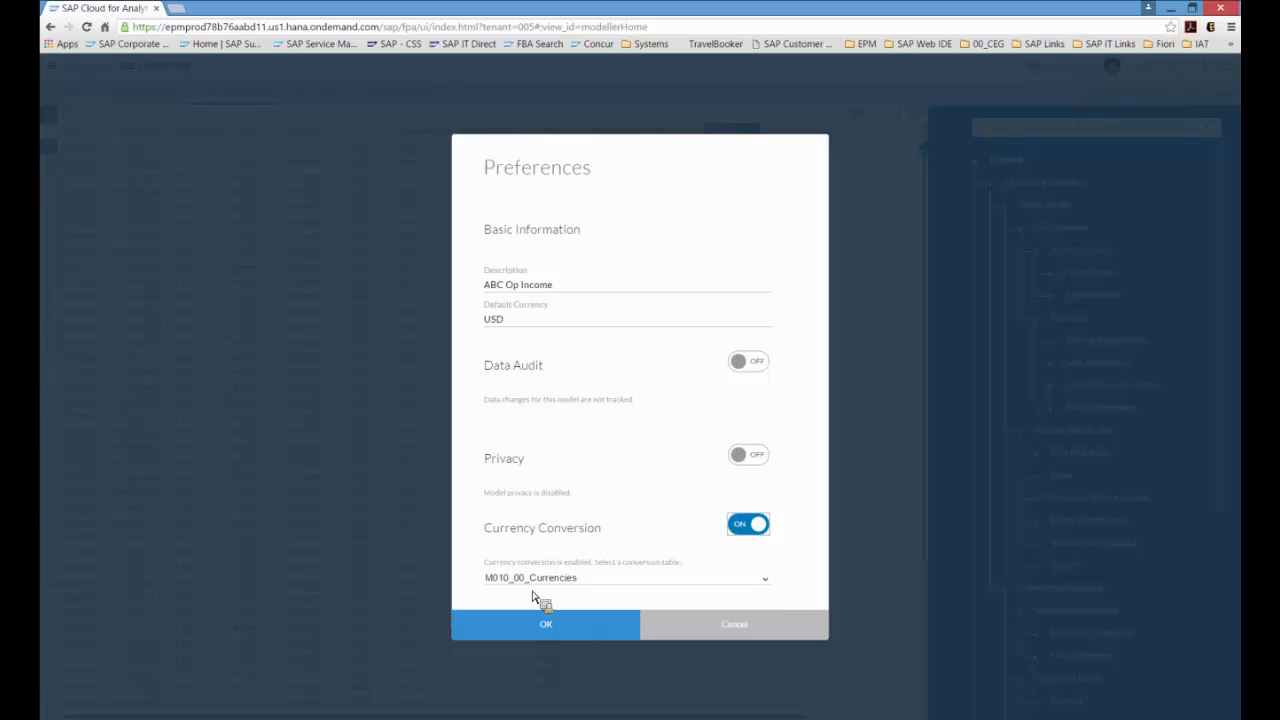
{"action": "left_click", "coordinate": [768, 586]}
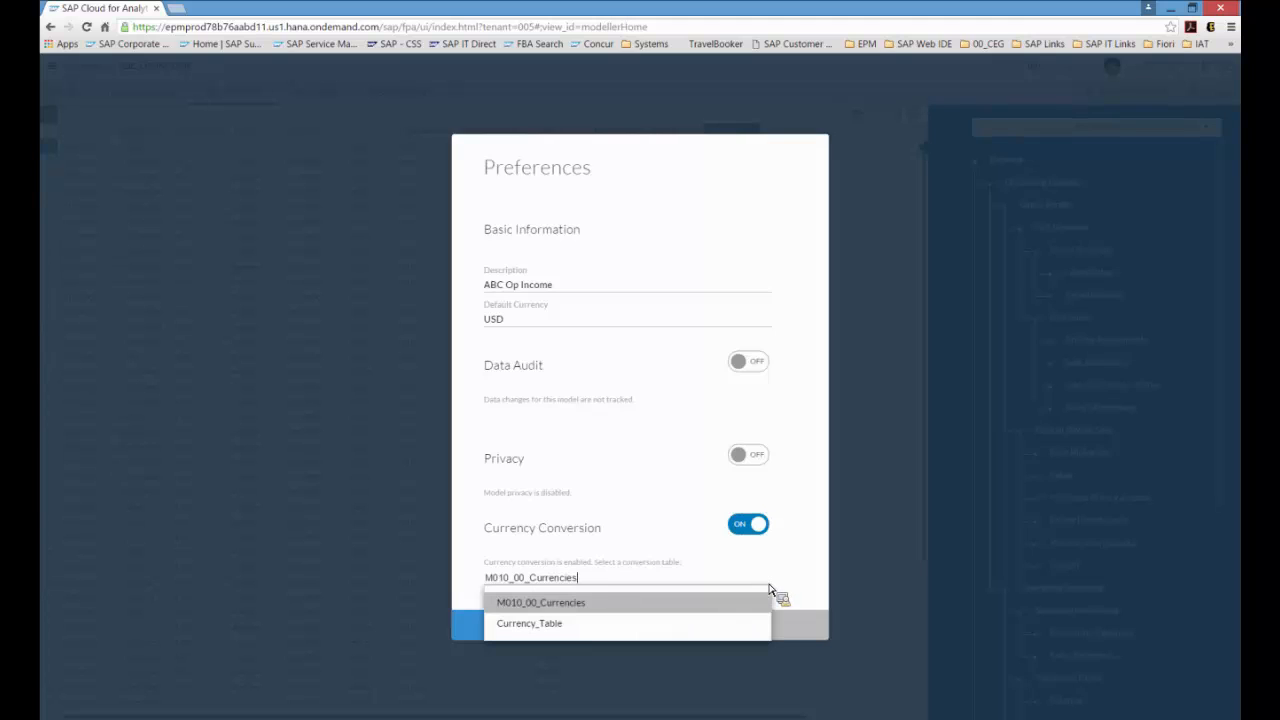
{"action": "left_click", "coordinate": [716, 628]}
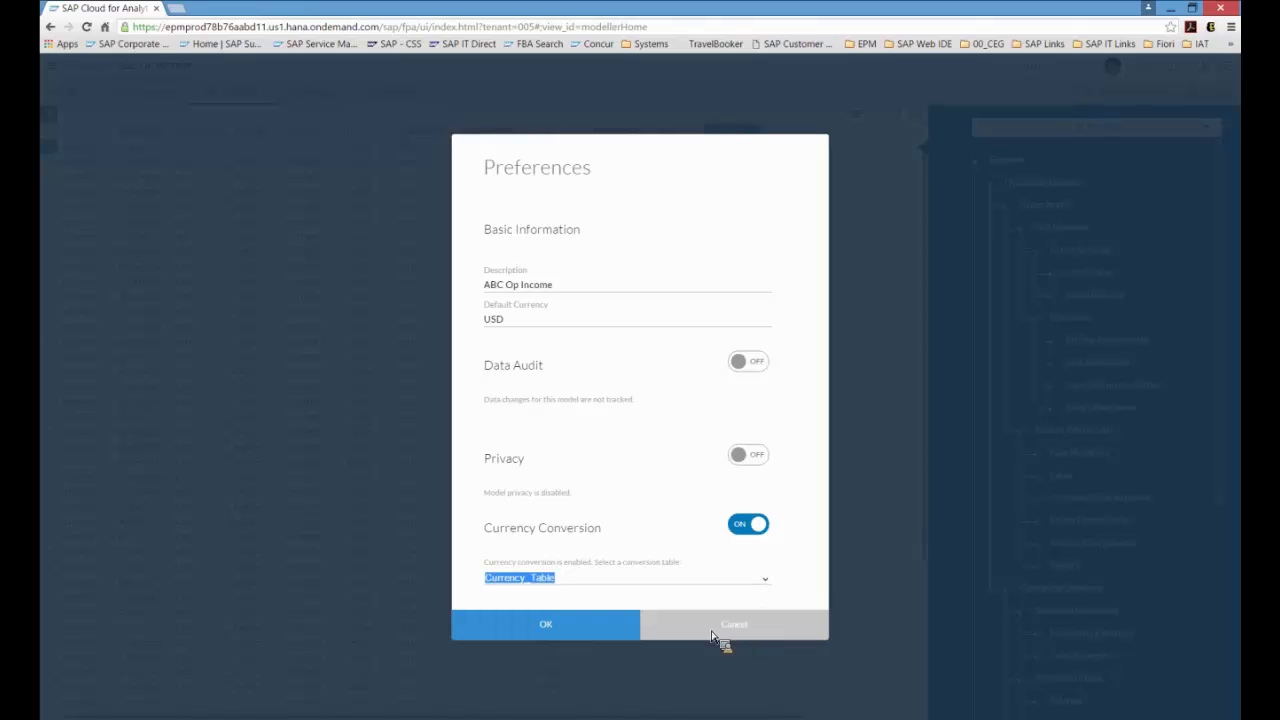
{"action": "left_click", "coordinate": [538, 628]}
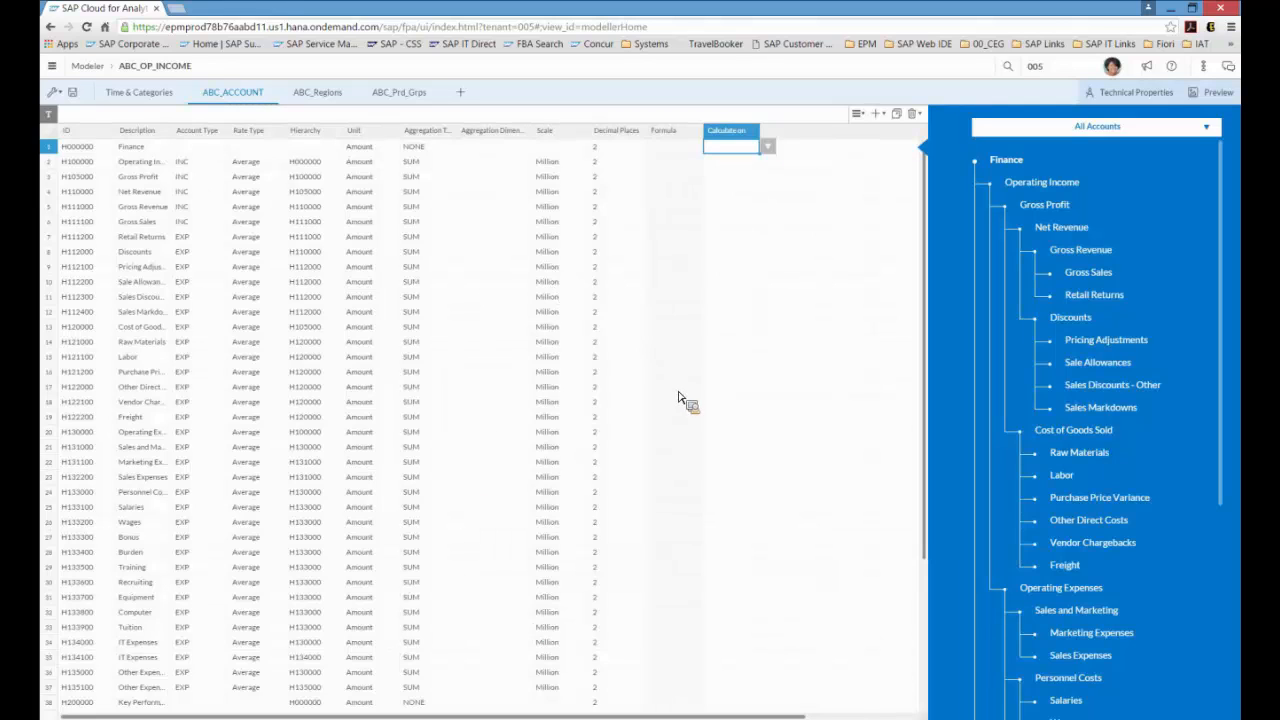
Step: Open the Gross Margin % formula in the Advanced Formula Editor and close it without changes
{"action": "scroll", "coordinate": [678, 400], "scroll_direction": "down", "scroll_amount": 3}
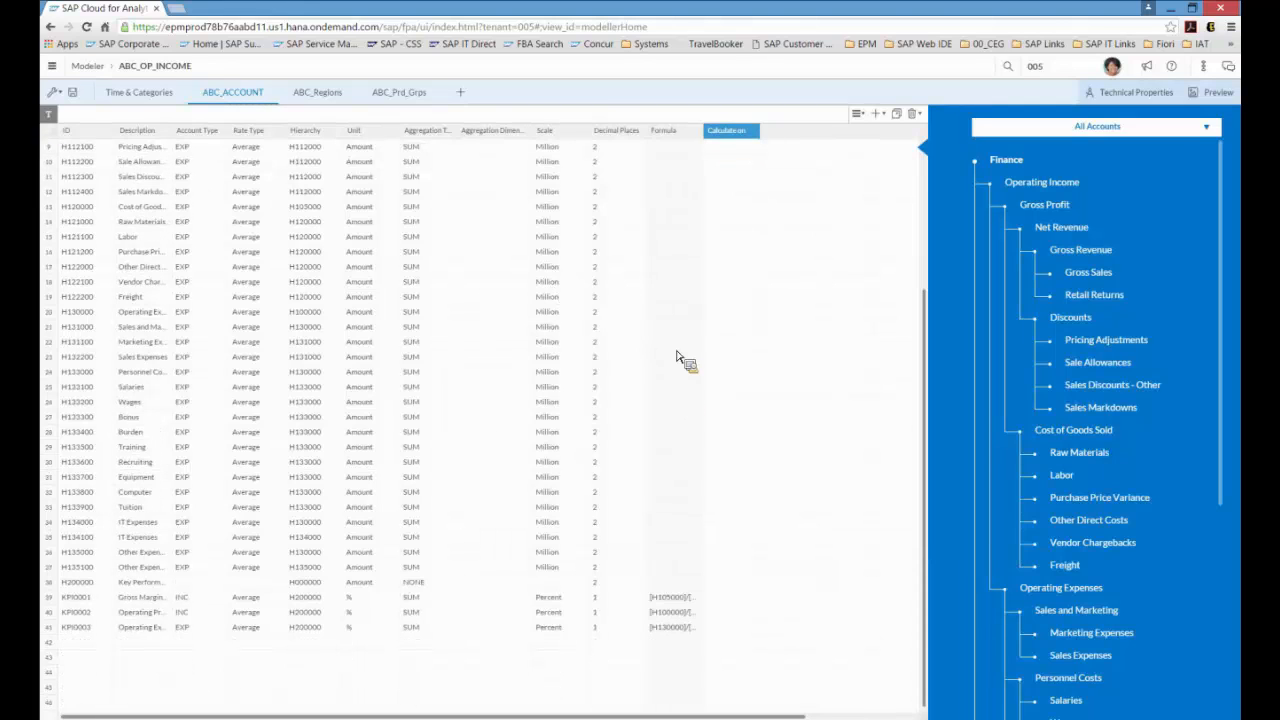
{"action": "left_click_drag", "start_coordinate": [714, 138], "coordinate": [741, 140]}
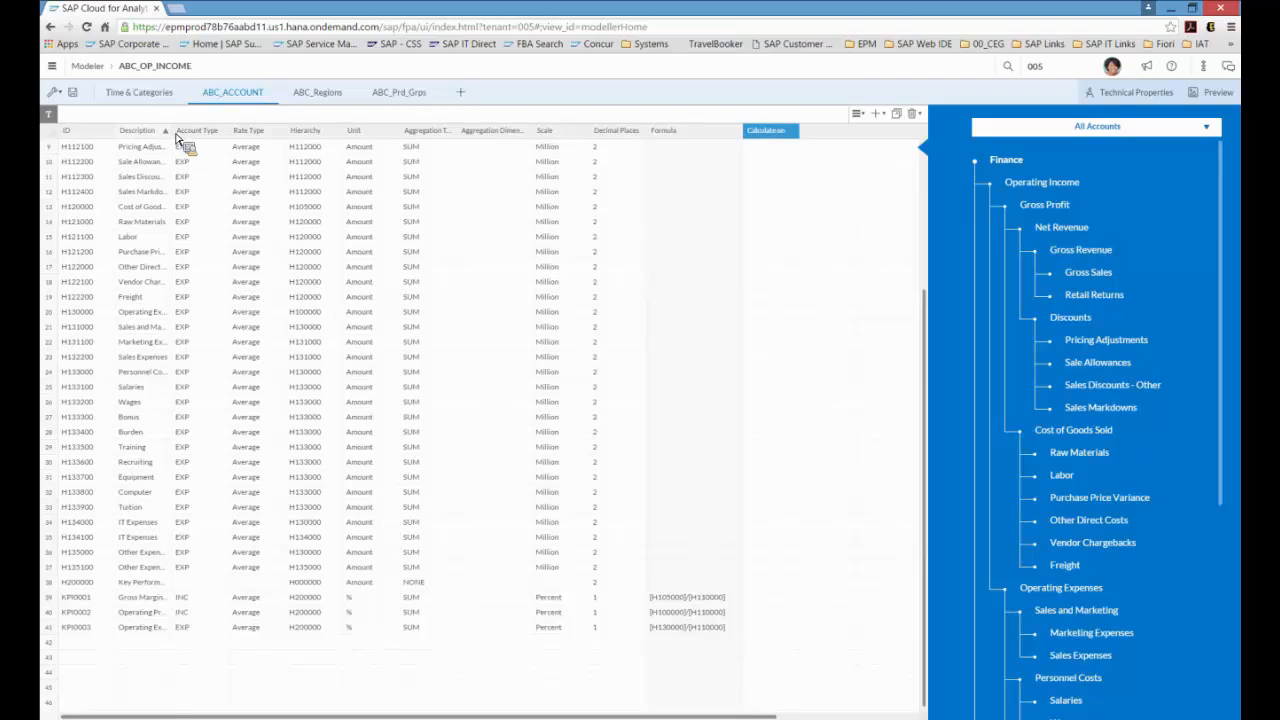
{"action": "left_click_drag", "start_coordinate": [175, 138], "coordinate": [218, 138]}
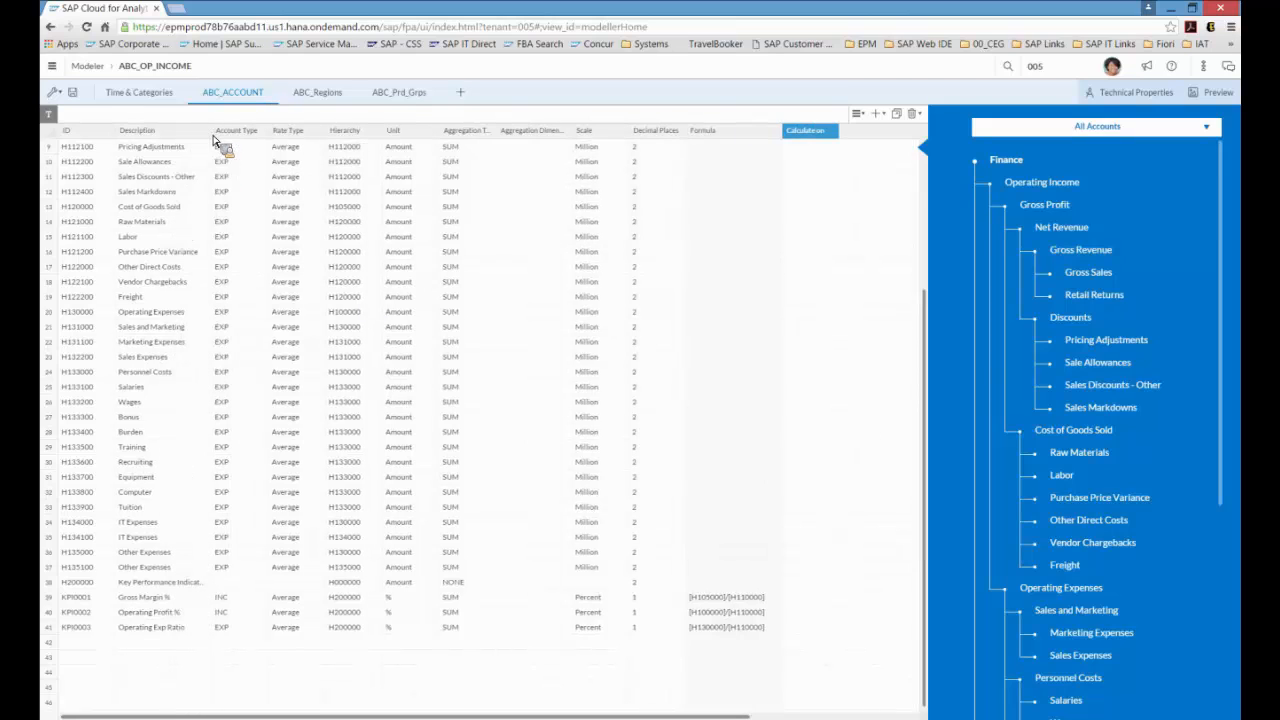
{"action": "left_click", "coordinate": [733, 603]}
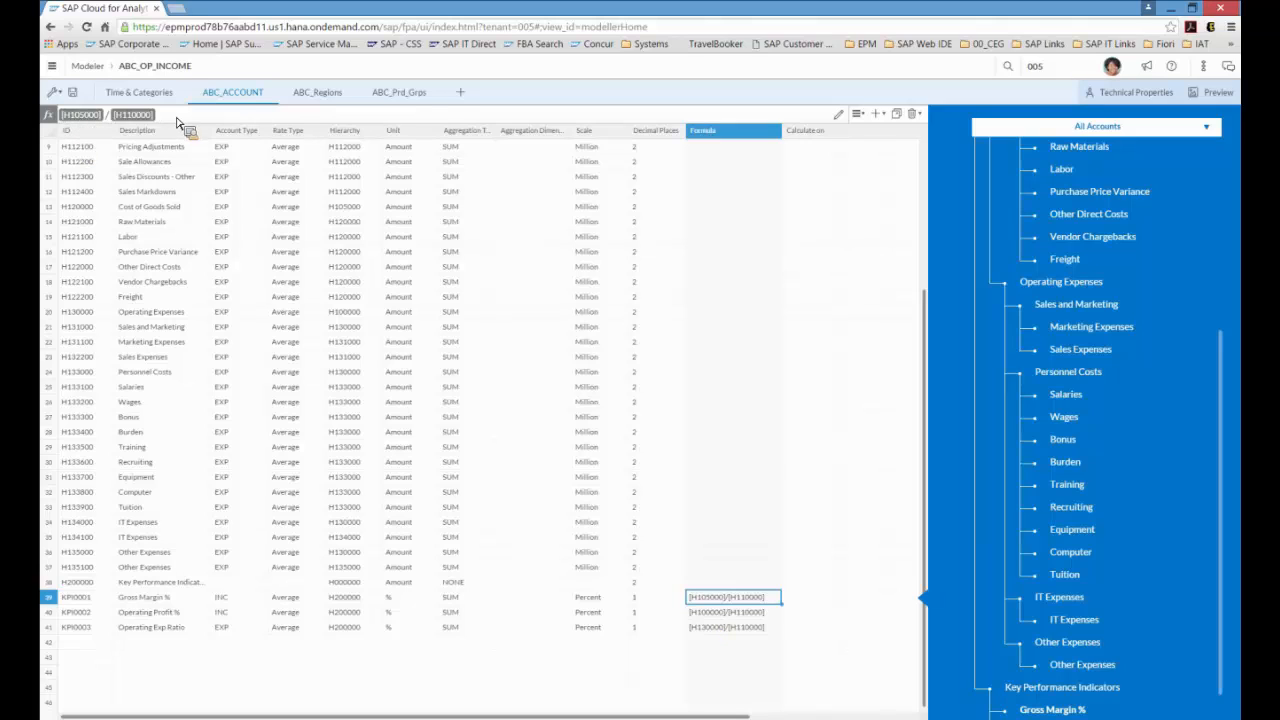
{"action": "left_click", "coordinate": [840, 115]}
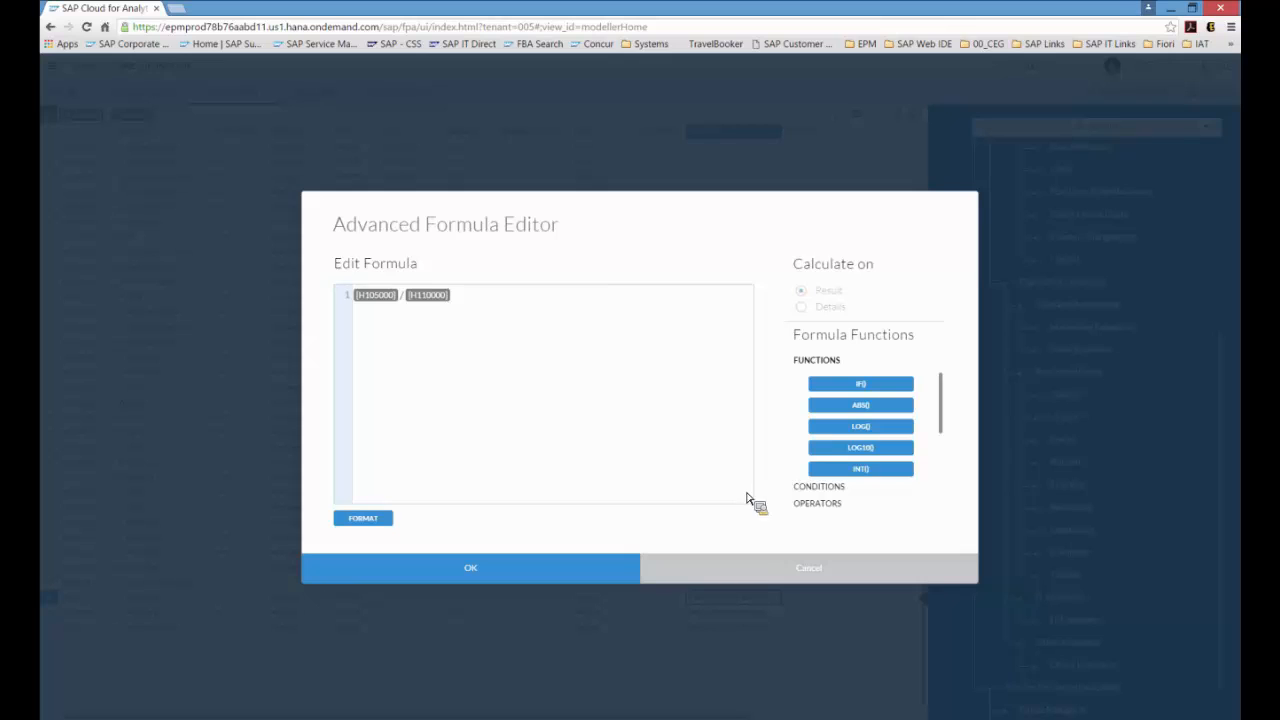
{"action": "left_click", "coordinate": [755, 578]}
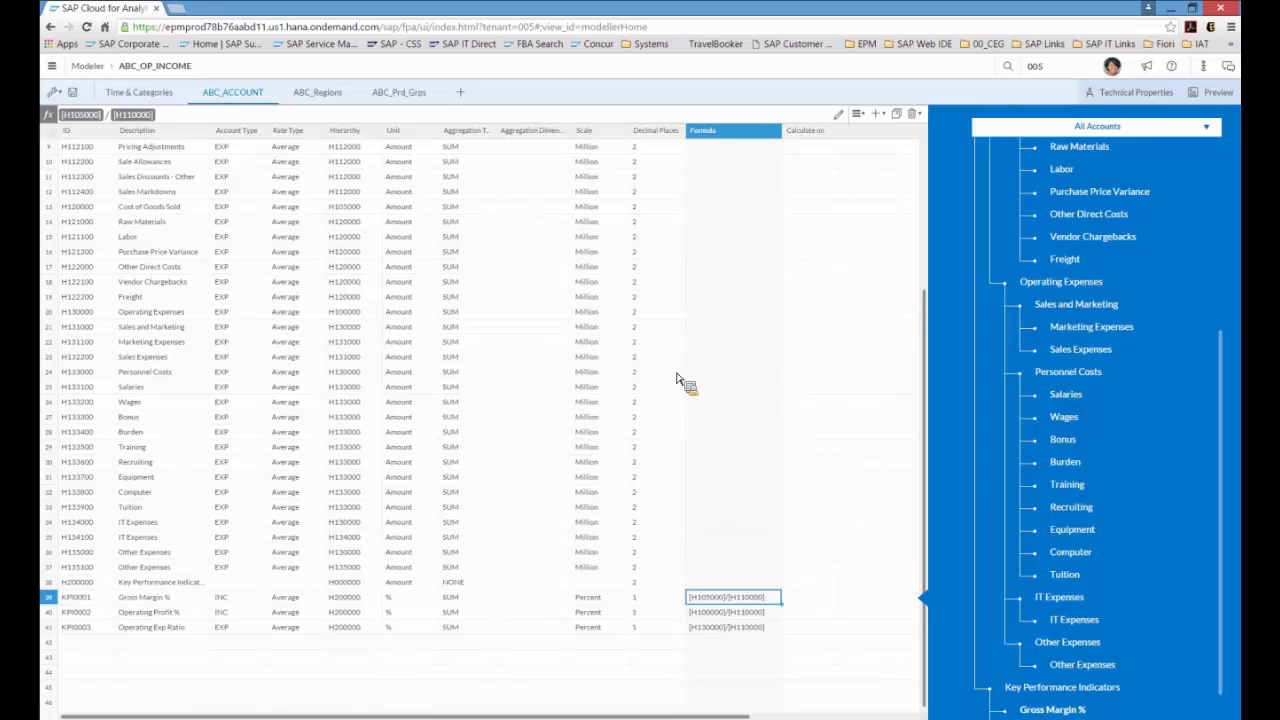
Step: Search the help for formula in modeler and open the Formulas Available in Modeler topic
{"action": "left_click", "coordinate": [1174, 70]}
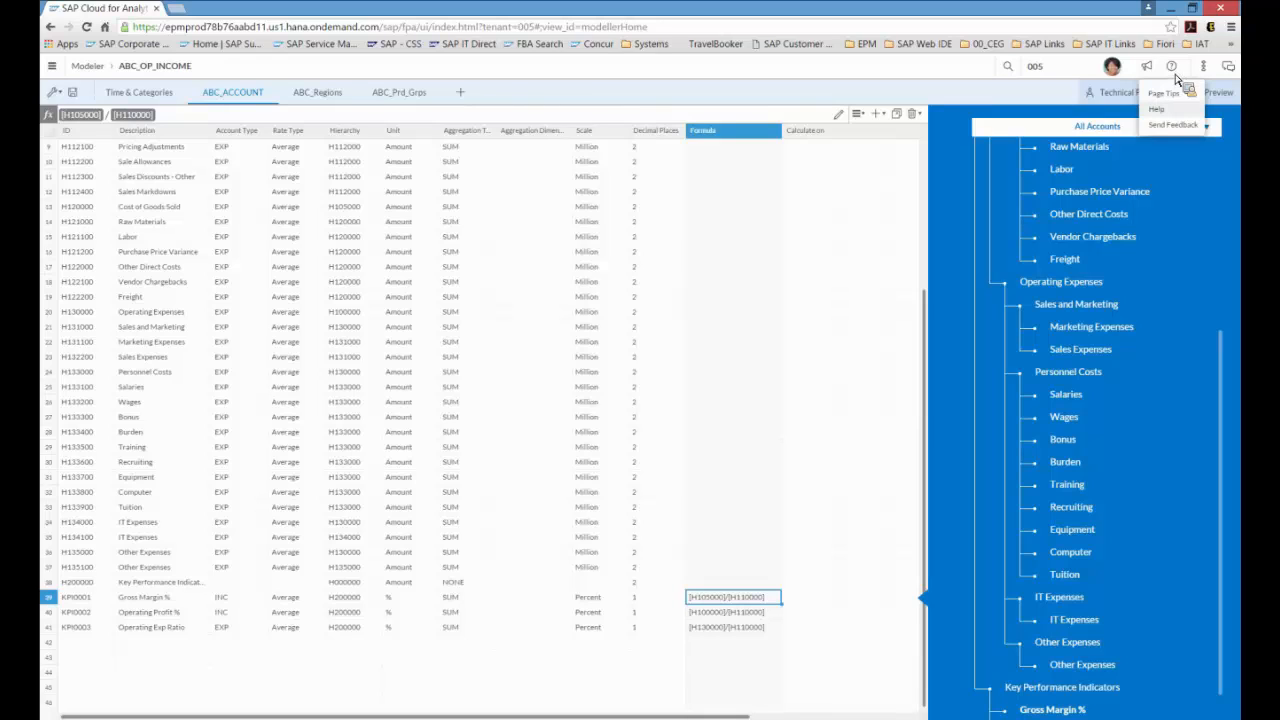
{"action": "left_click", "coordinate": [1172, 109]}
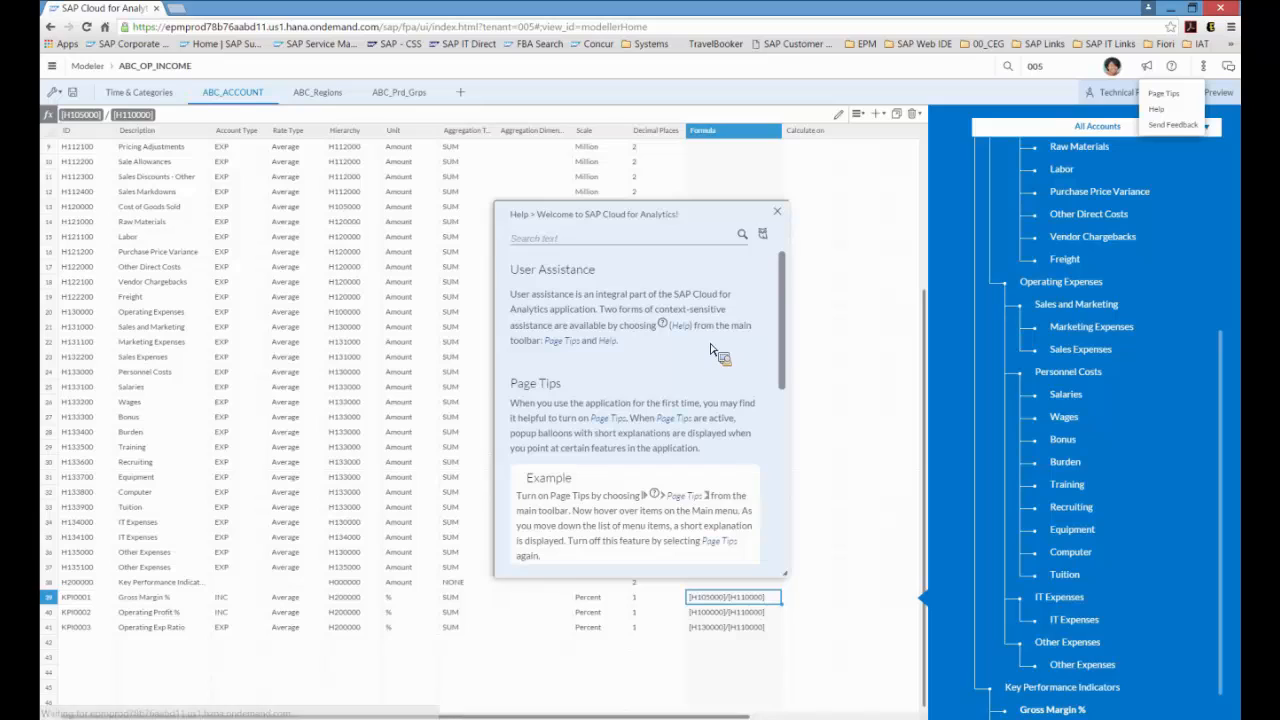
{"action": "left_click", "coordinate": [543, 240]}
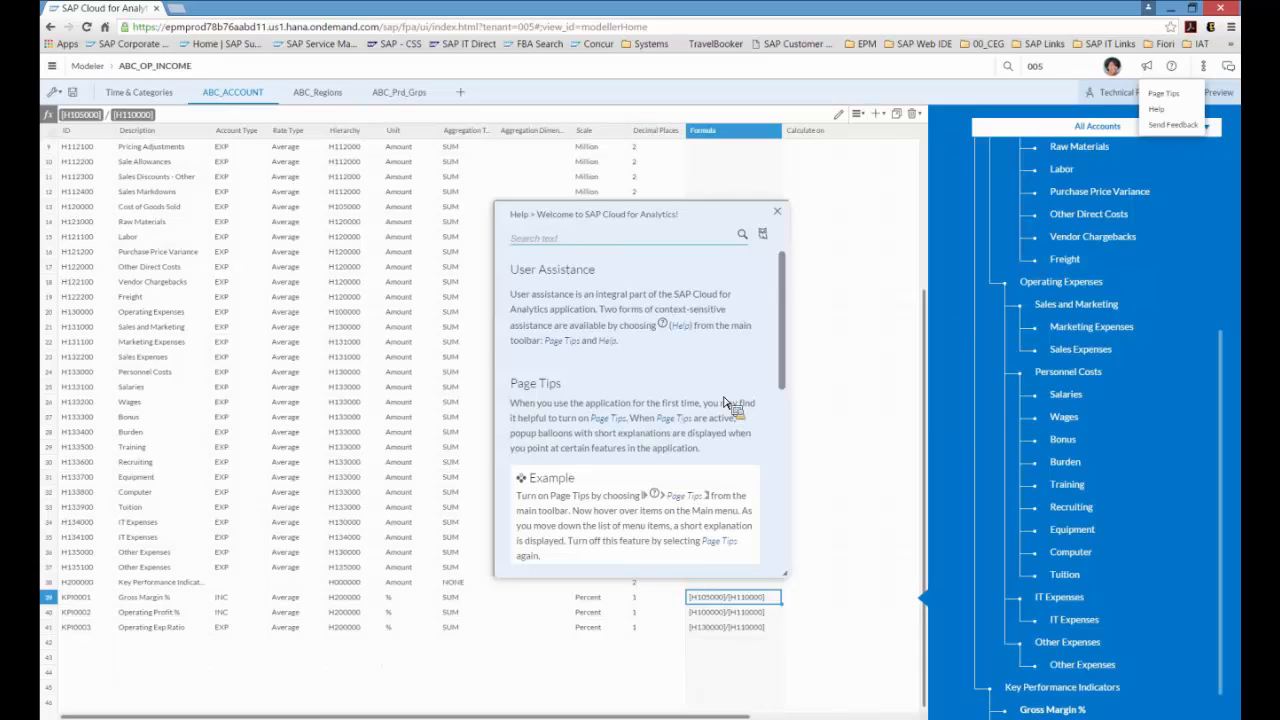
{"action": "type", "text": "fo"}
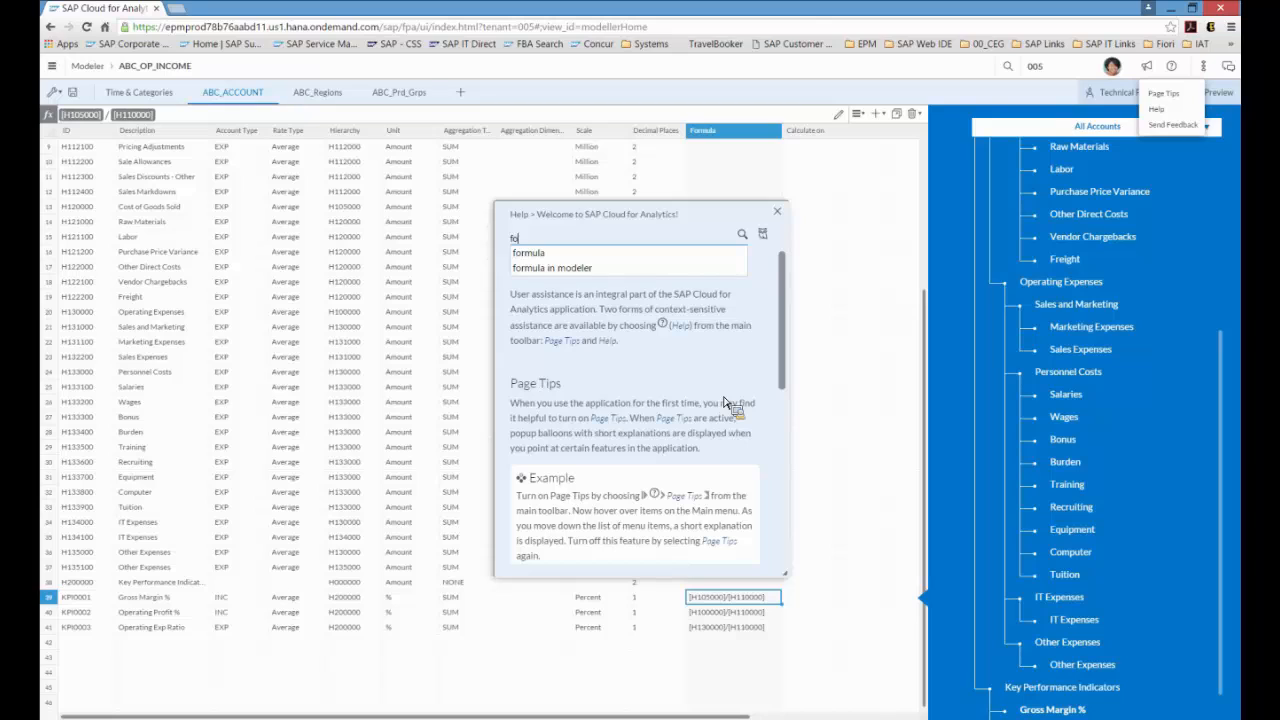
{"action": "key", "text": "BackSpace"}
{"action": "key", "text": "BackSpace"}
{"action": "type", "text": "rep"}
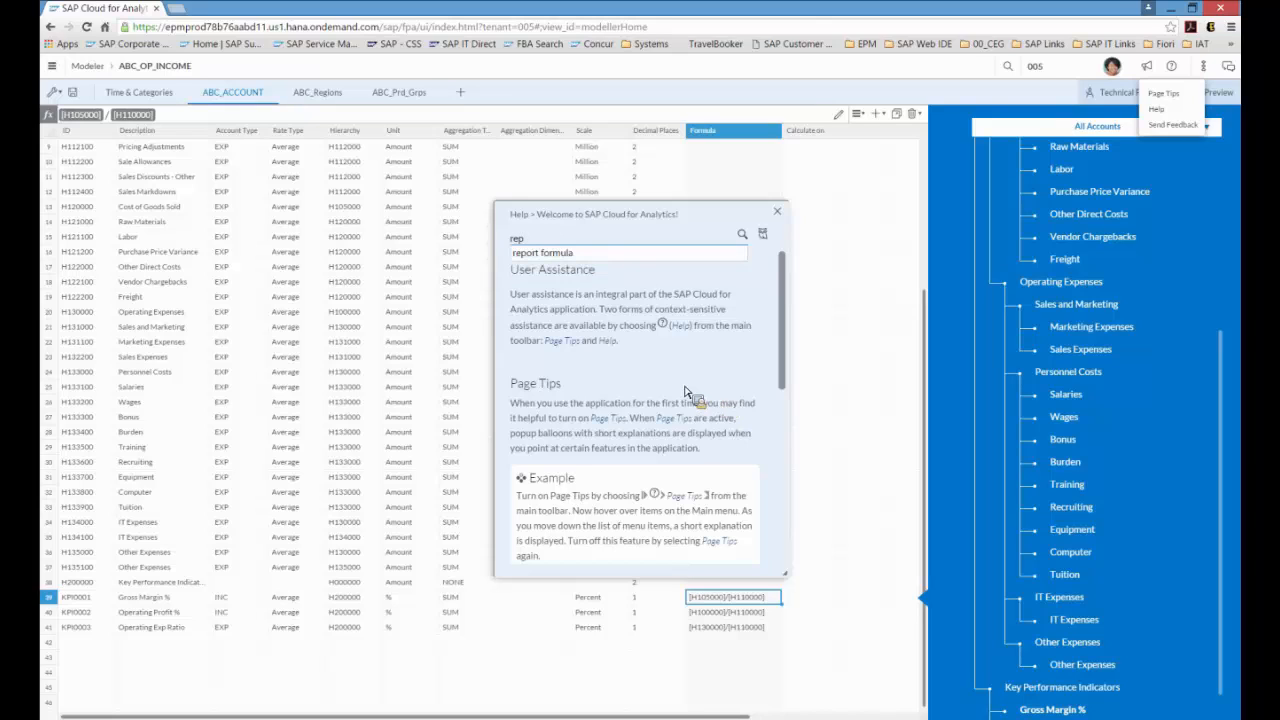
{"action": "key", "text": "BackSpace"}
{"action": "key", "text": "BackSpace"}
{"action": "key", "text": "BackSpace"}
{"action": "type", "text": "f"}
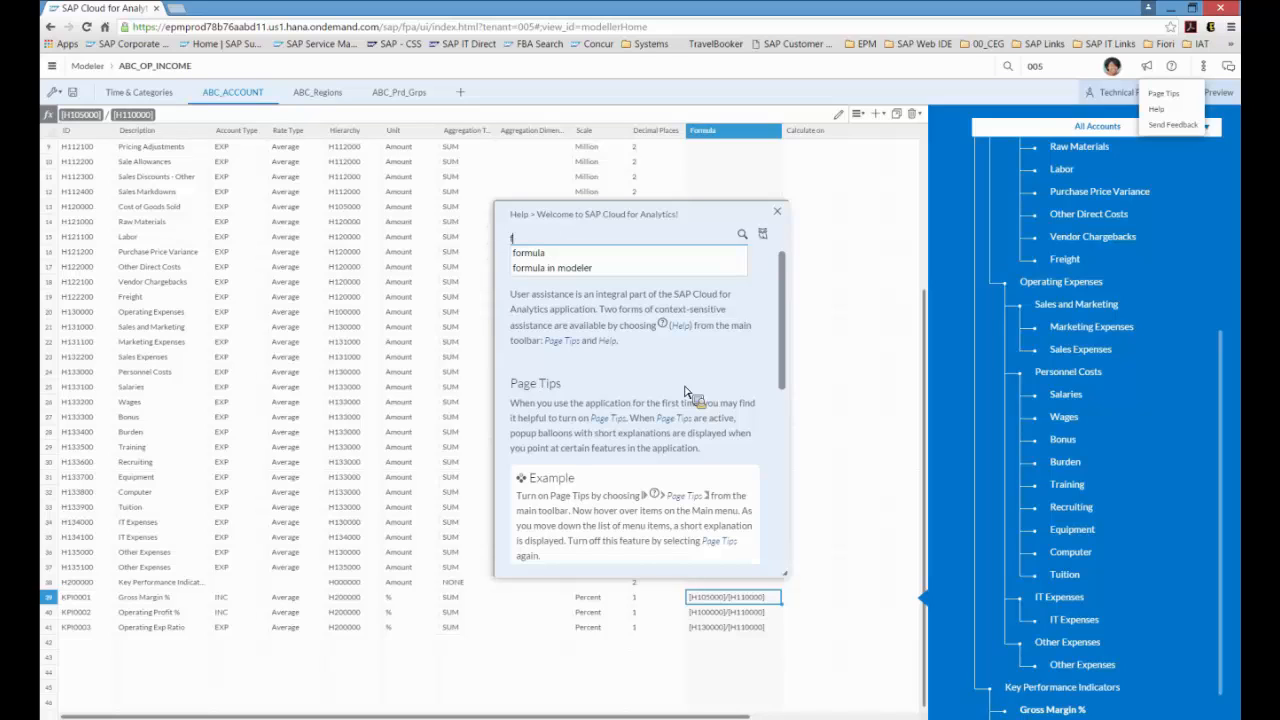
{"action": "left_click", "coordinate": [561, 270]}
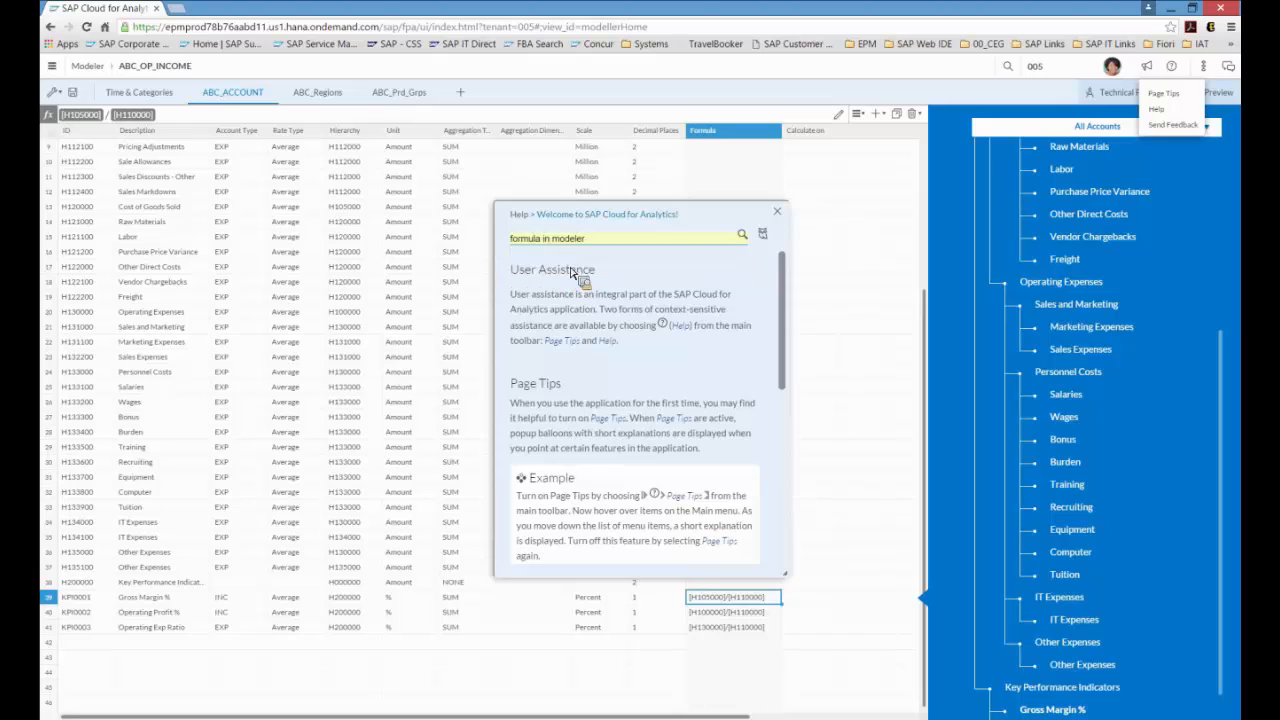
{"action": "left_click", "coordinate": [744, 238]}
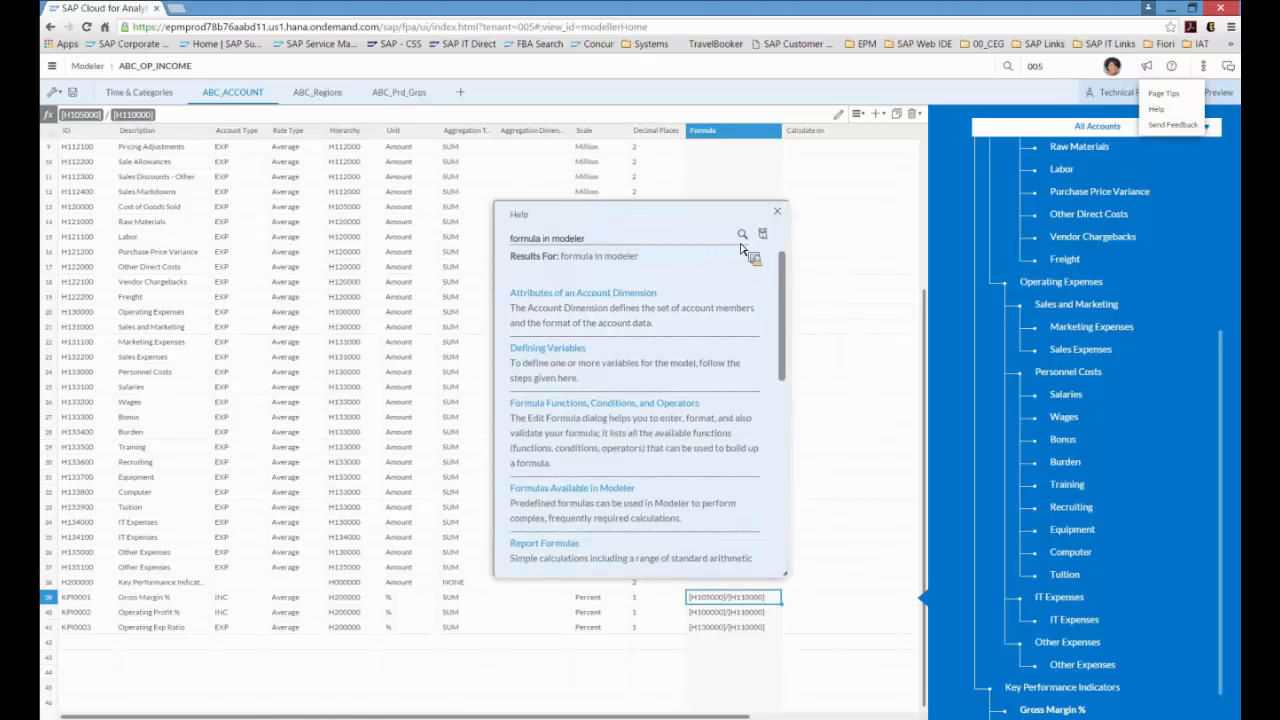
{"action": "left_click", "coordinate": [597, 500]}
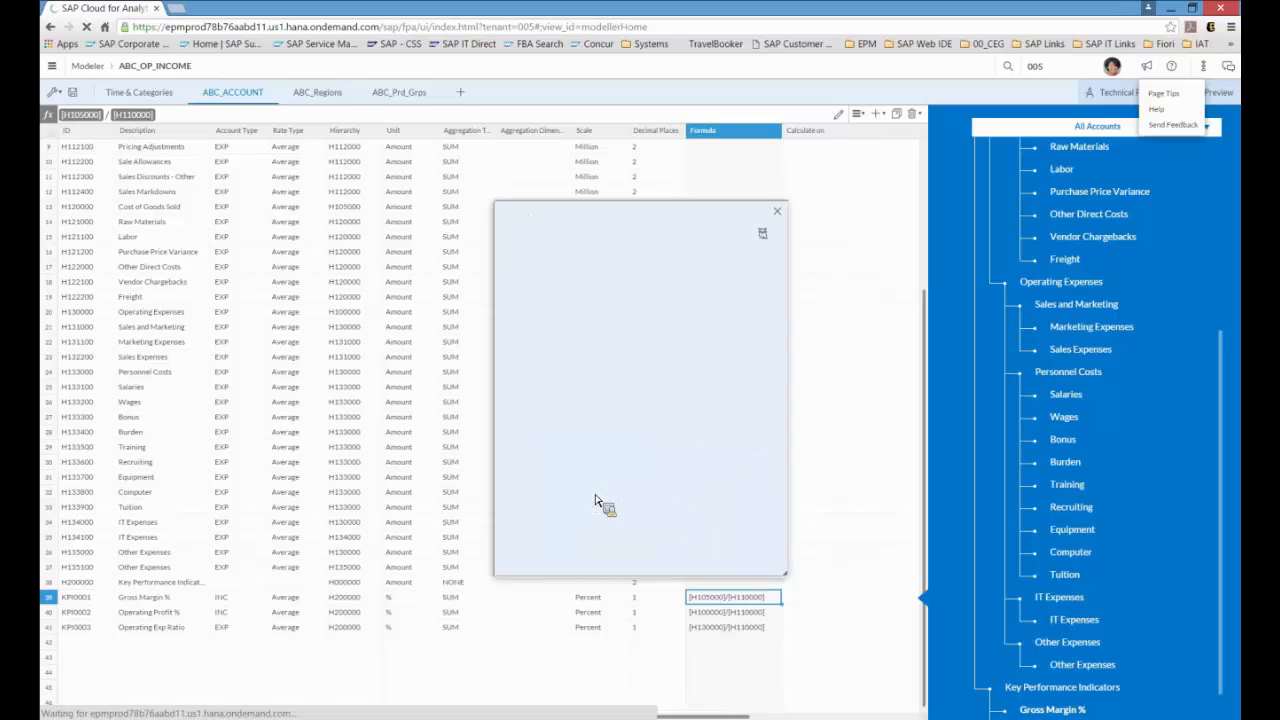
{"action": "scroll", "coordinate": [620, 455], "scroll_direction": "down", "scroll_amount": 5}
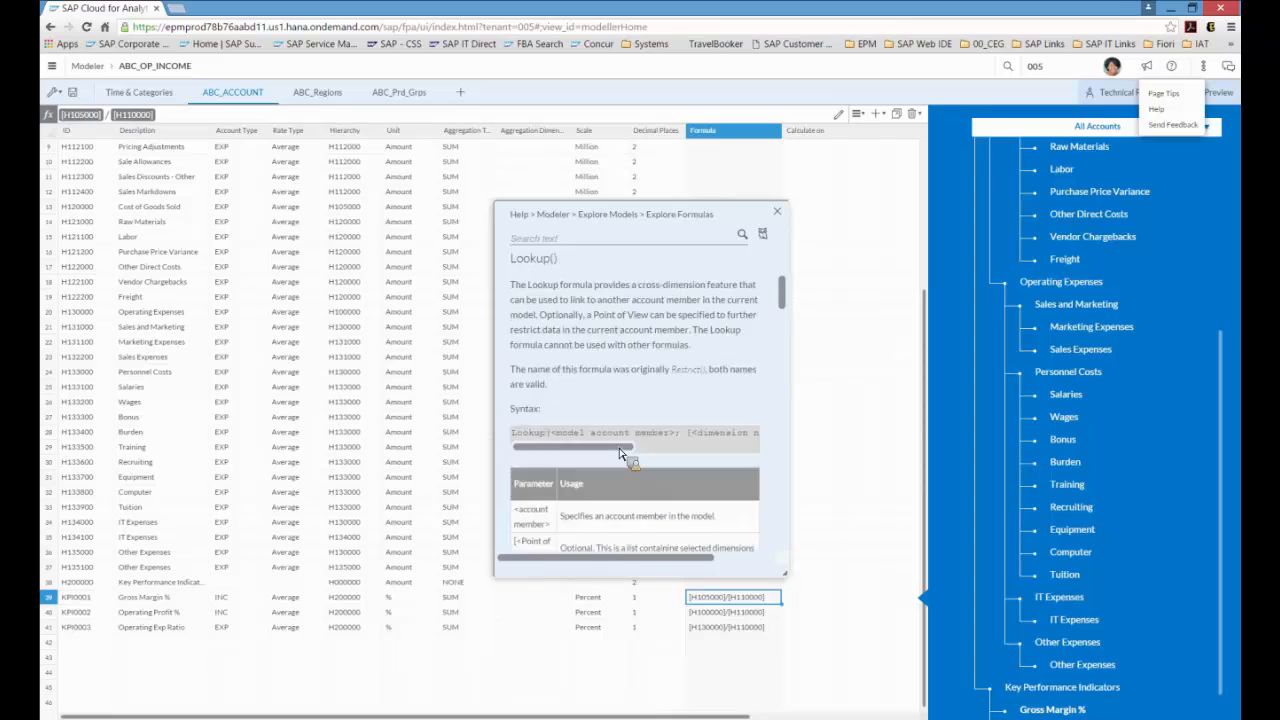
Step: Read the Lookup and Link formula descriptions in the help topic, then close the help panel
{"action": "scroll", "coordinate": [620, 455], "scroll_direction": "down", "scroll_amount": 2}
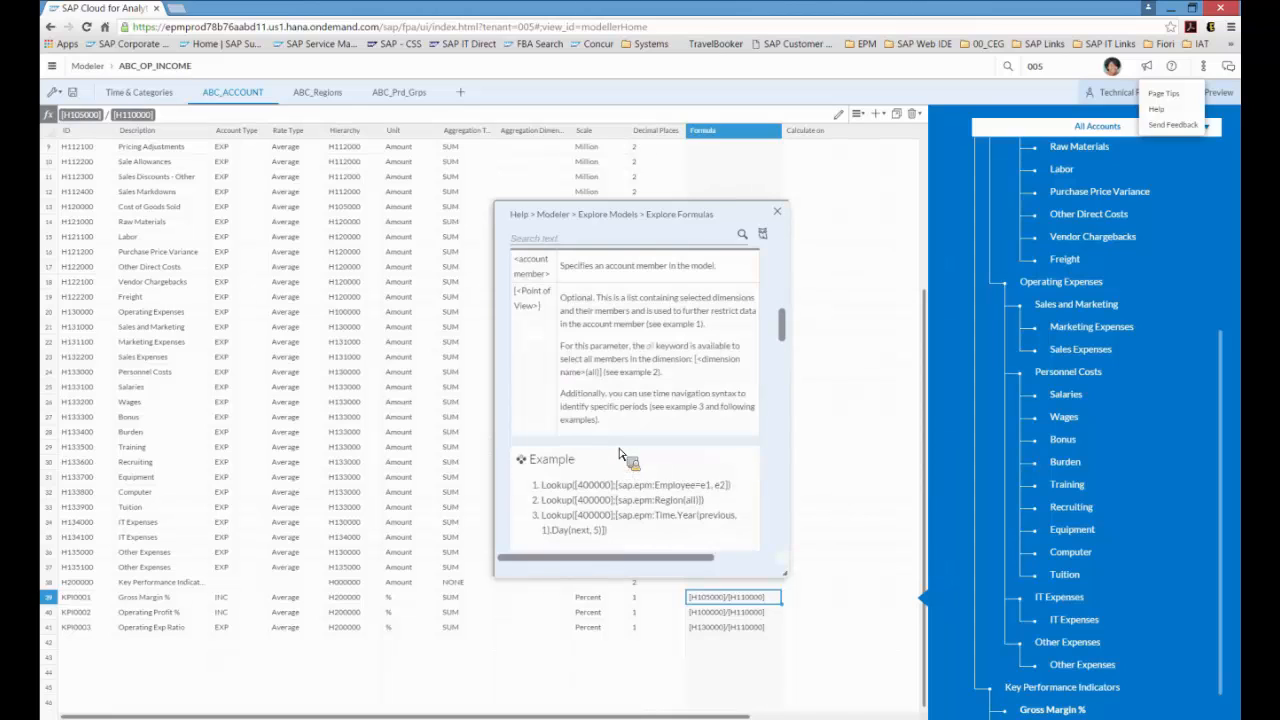
{"action": "scroll", "coordinate": [620, 455], "scroll_direction": "down", "scroll_amount": 4}
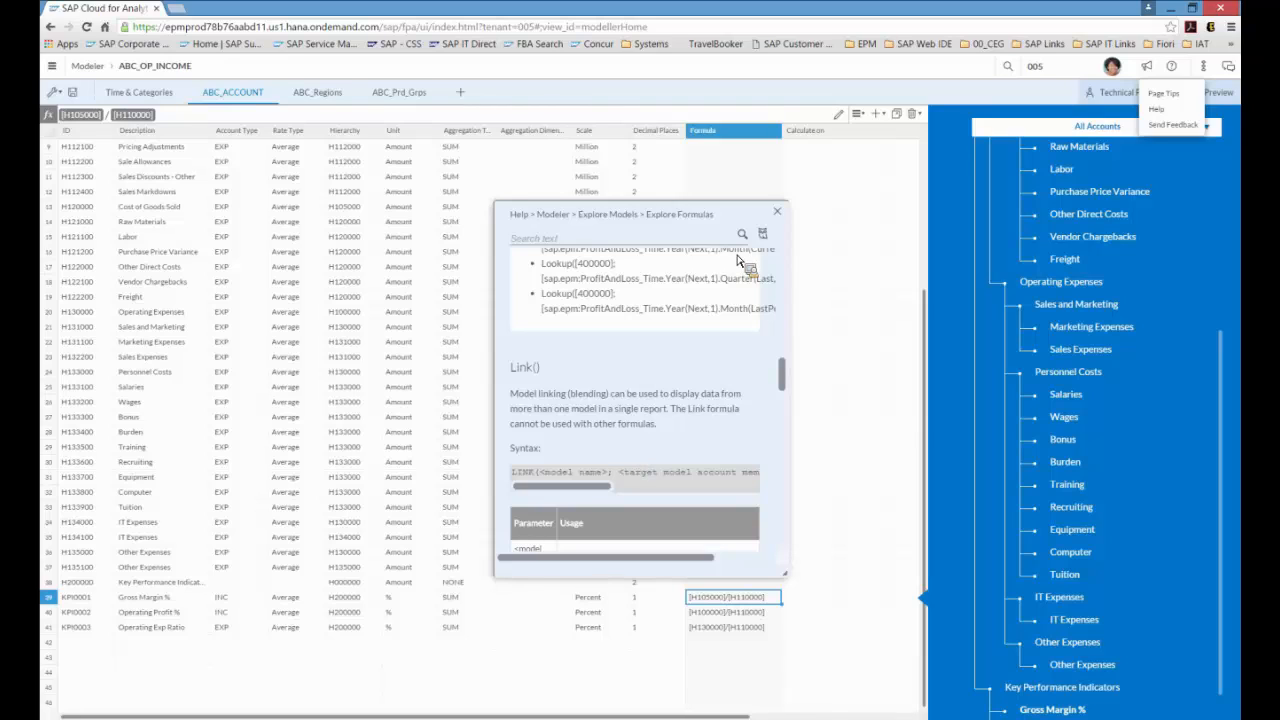
{"action": "left_click", "coordinate": [780, 215]}
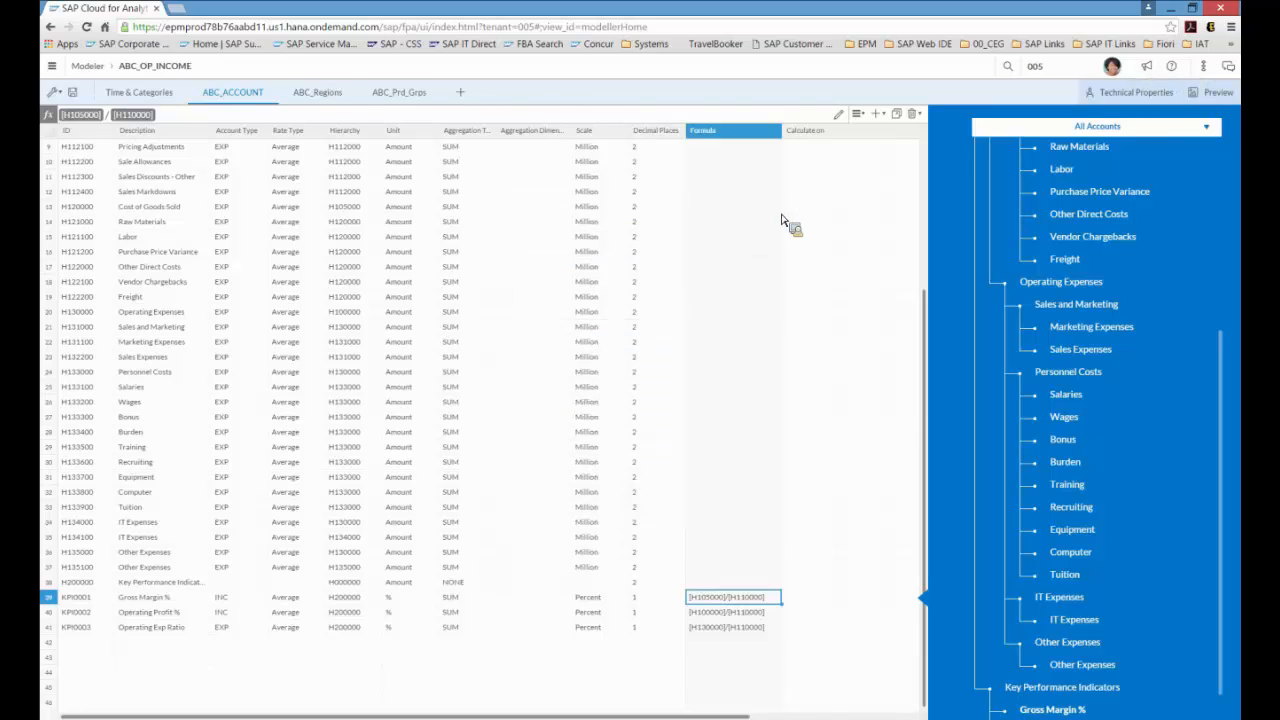
Step: Return to the models list and start importing data from a file into ABC_OP_INCOME
{"action": "left_click", "coordinate": [77, 98]}
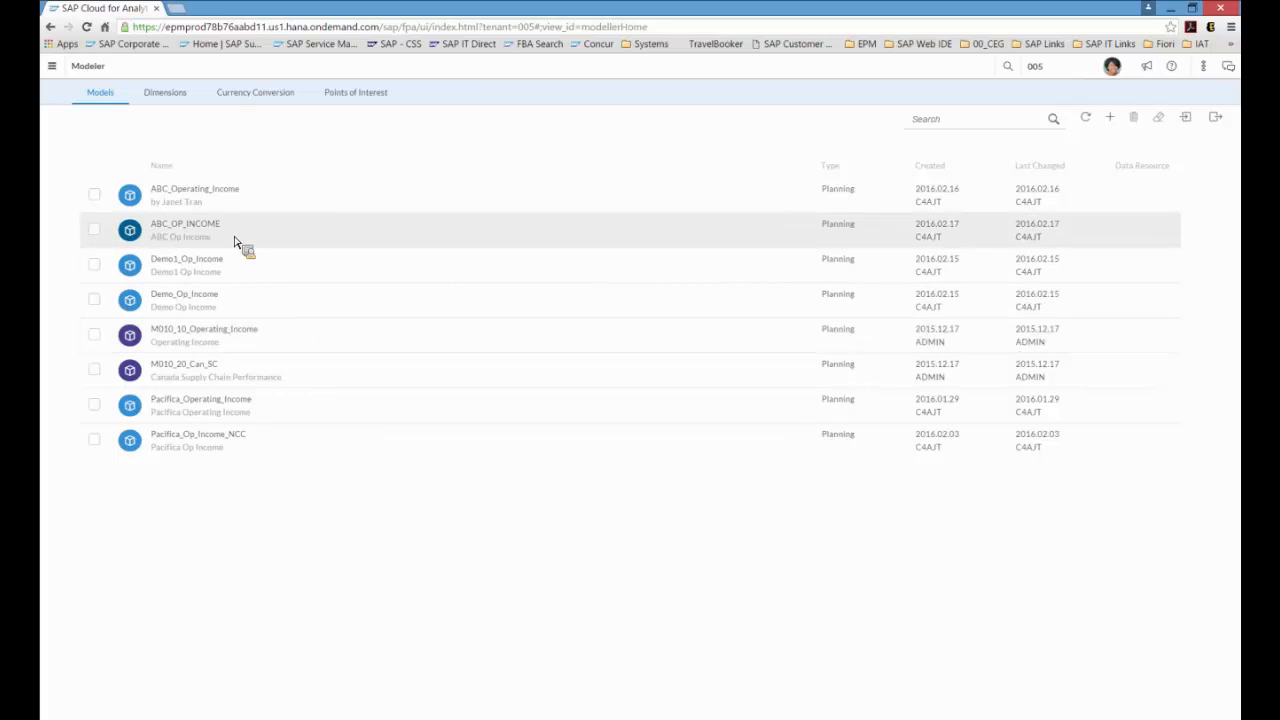
{"action": "left_click", "coordinate": [96, 232]}
{"action": "left_click", "coordinate": [1188, 120]}
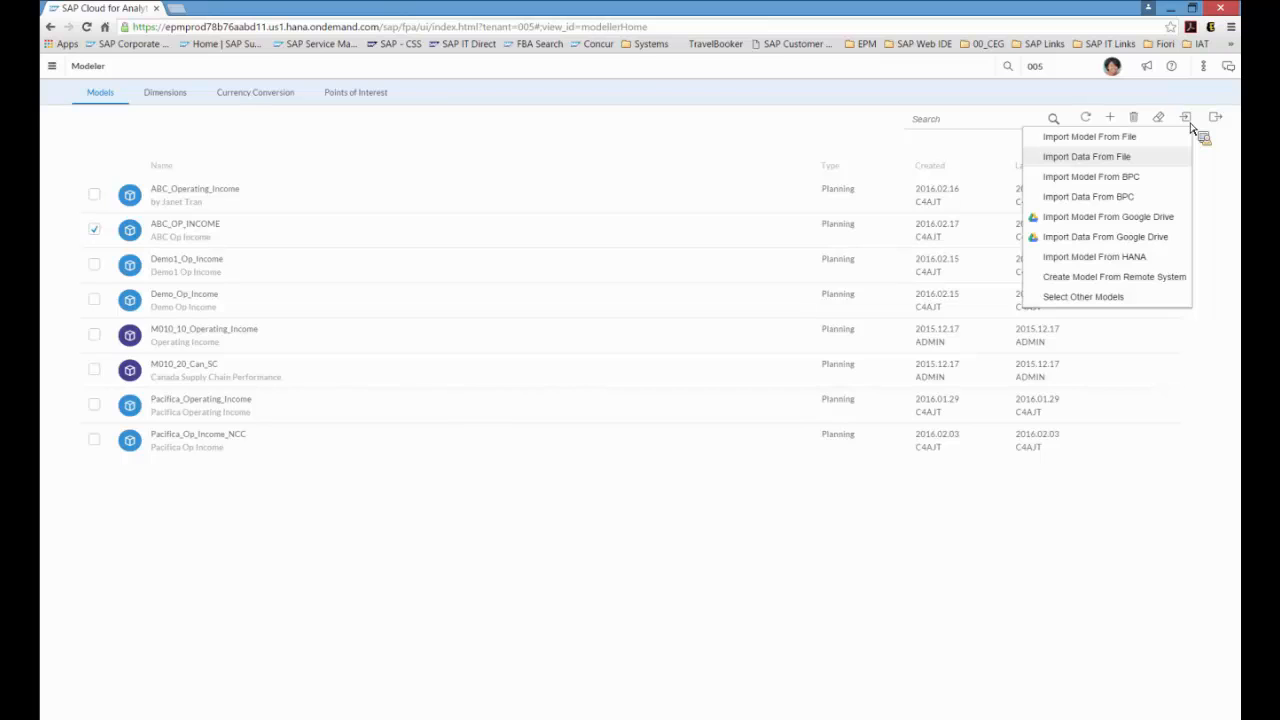
{"action": "left_click", "coordinate": [1150, 160]}
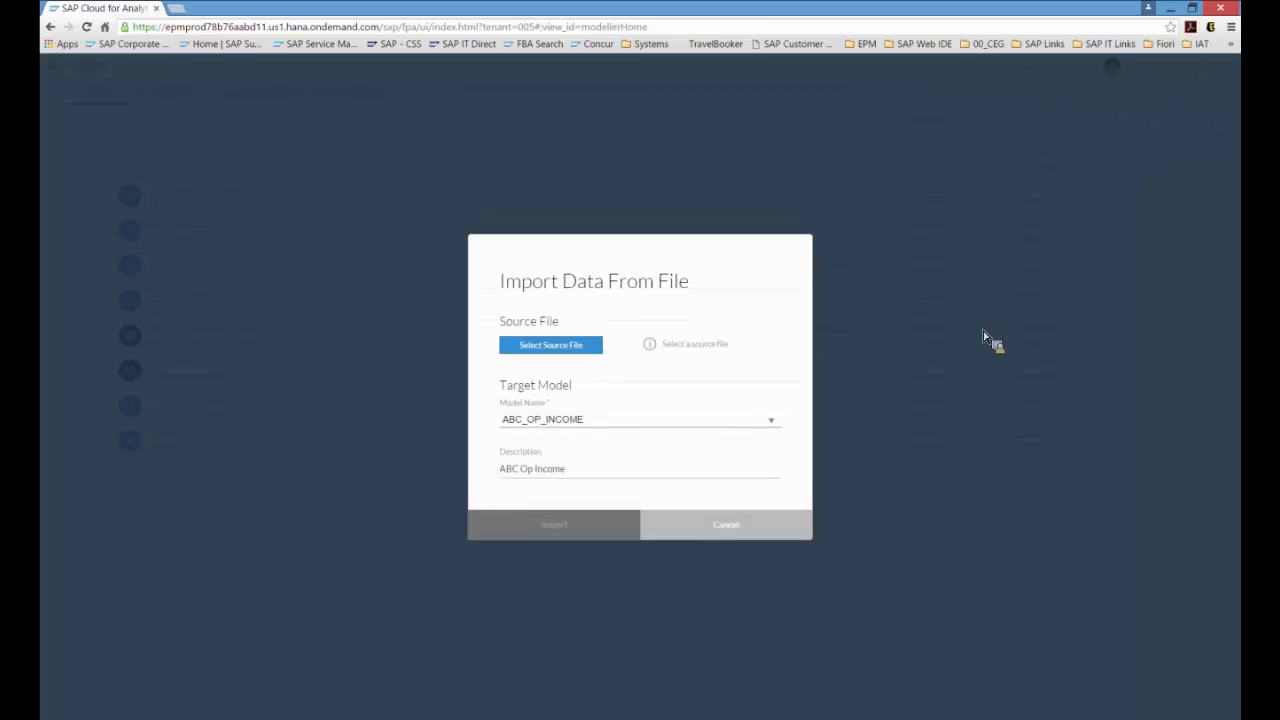
Step: Choose Operating Income Actual_2015_2016.csv from the Model Files folder as the source file
{"action": "left_click", "coordinate": [579, 347]}
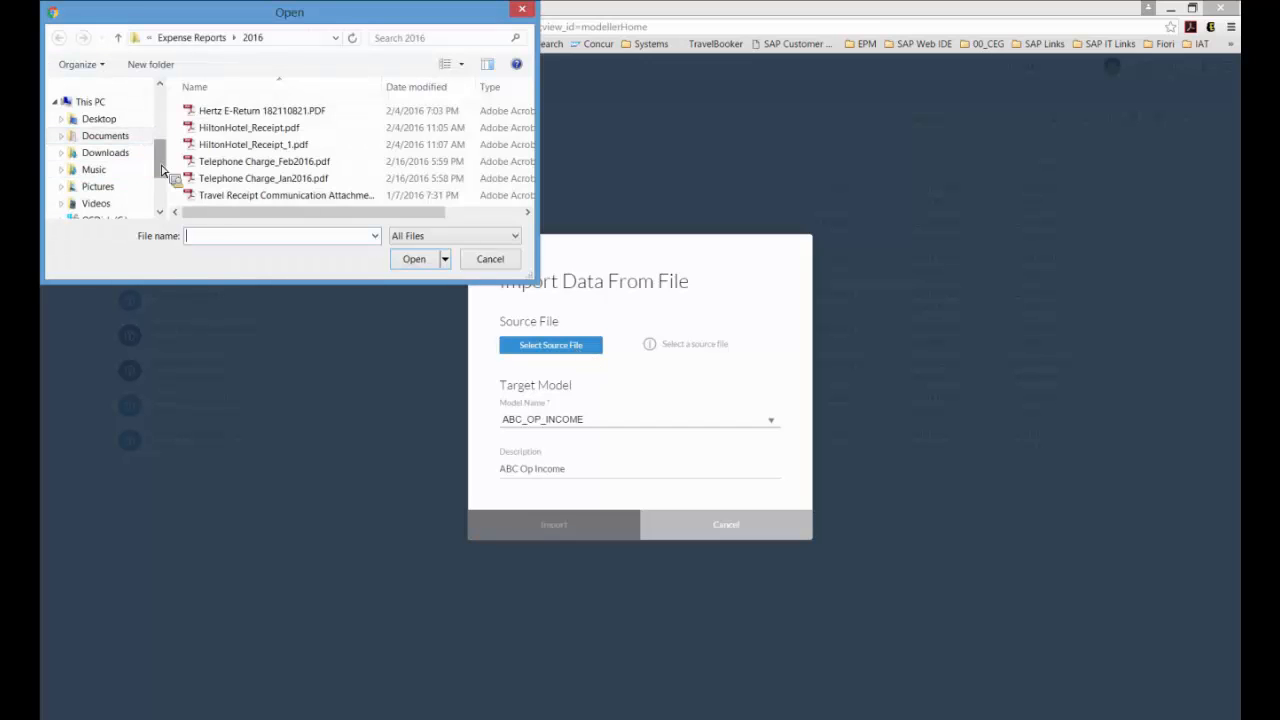
{"action": "left_click_drag", "start_coordinate": [162, 168], "coordinate": [160, 115]}
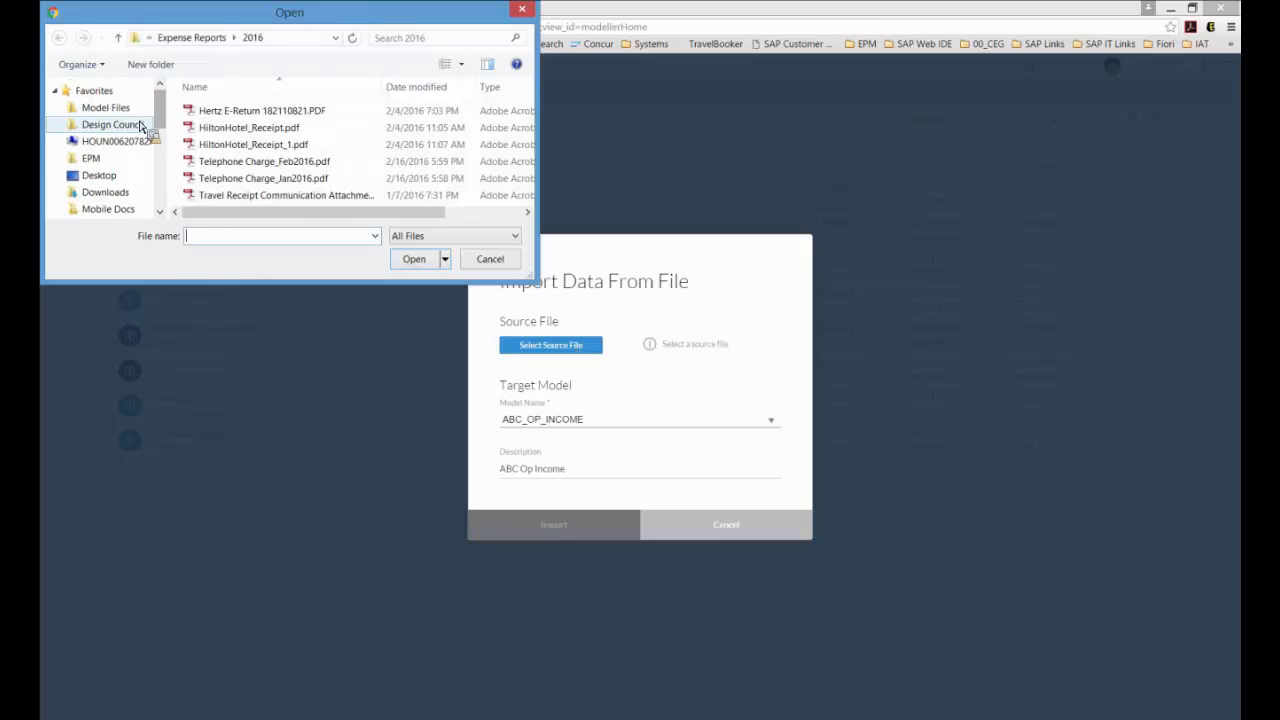
{"action": "left_click", "coordinate": [143, 114]}
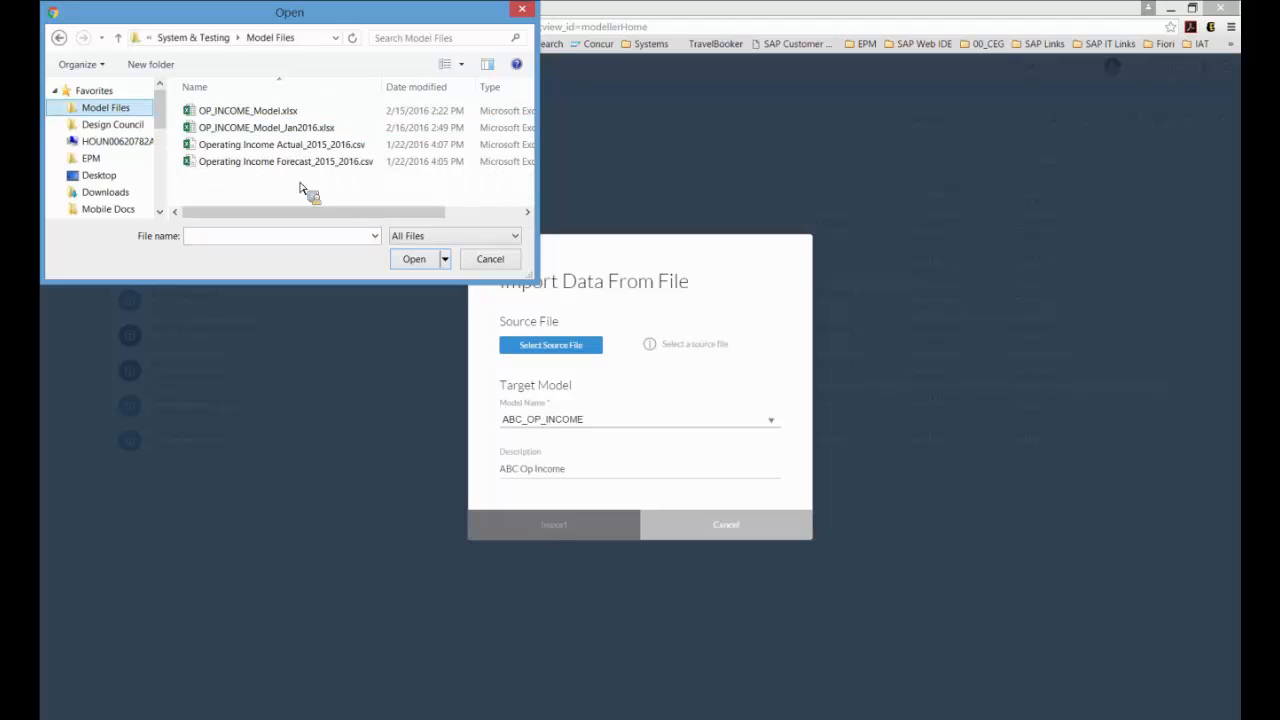
{"action": "left_click", "coordinate": [307, 150]}
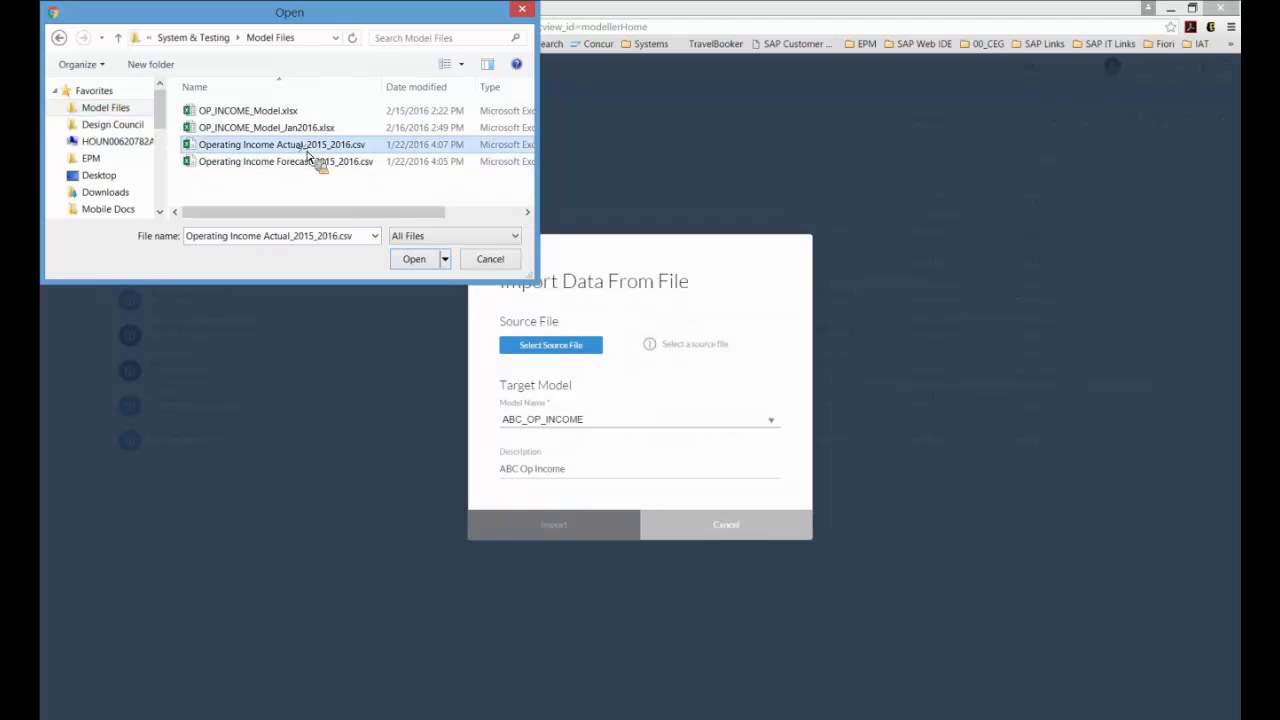
{"action": "left_click", "coordinate": [414, 259]}
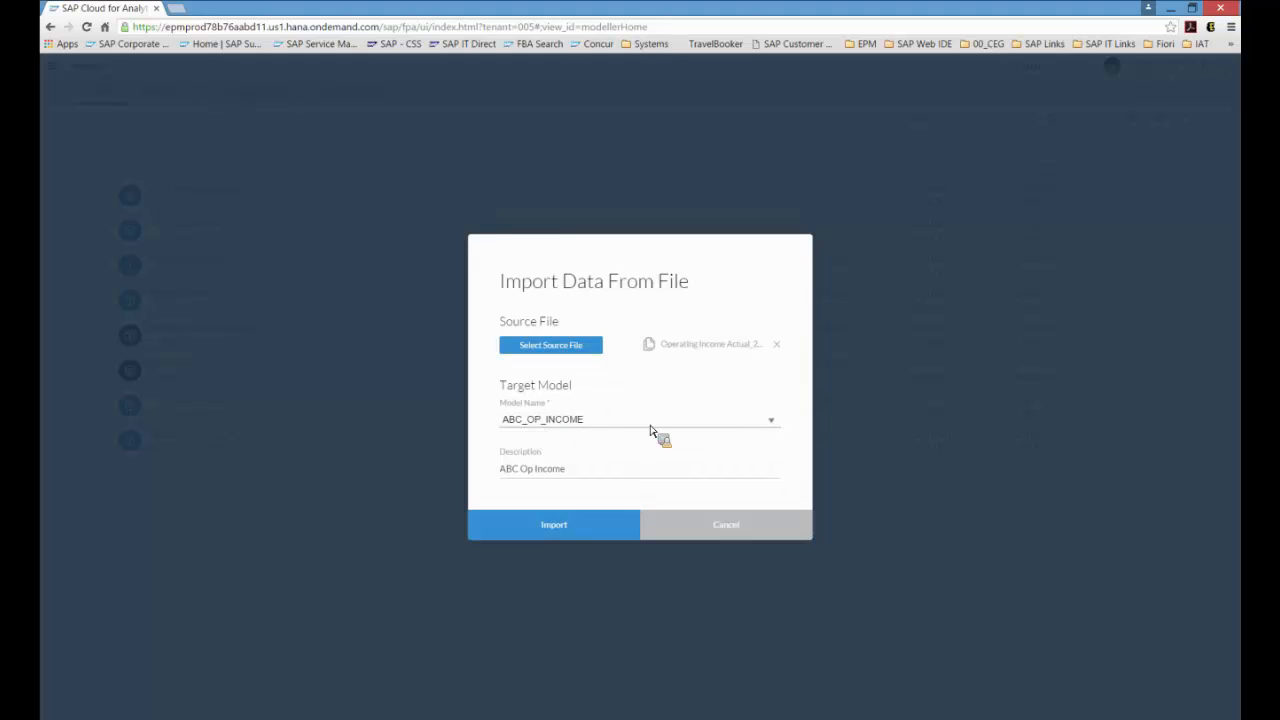
Step: Keep ABC_OP_INCOME as the target model and start the import
{"action": "left_click", "coordinate": [771, 421]}
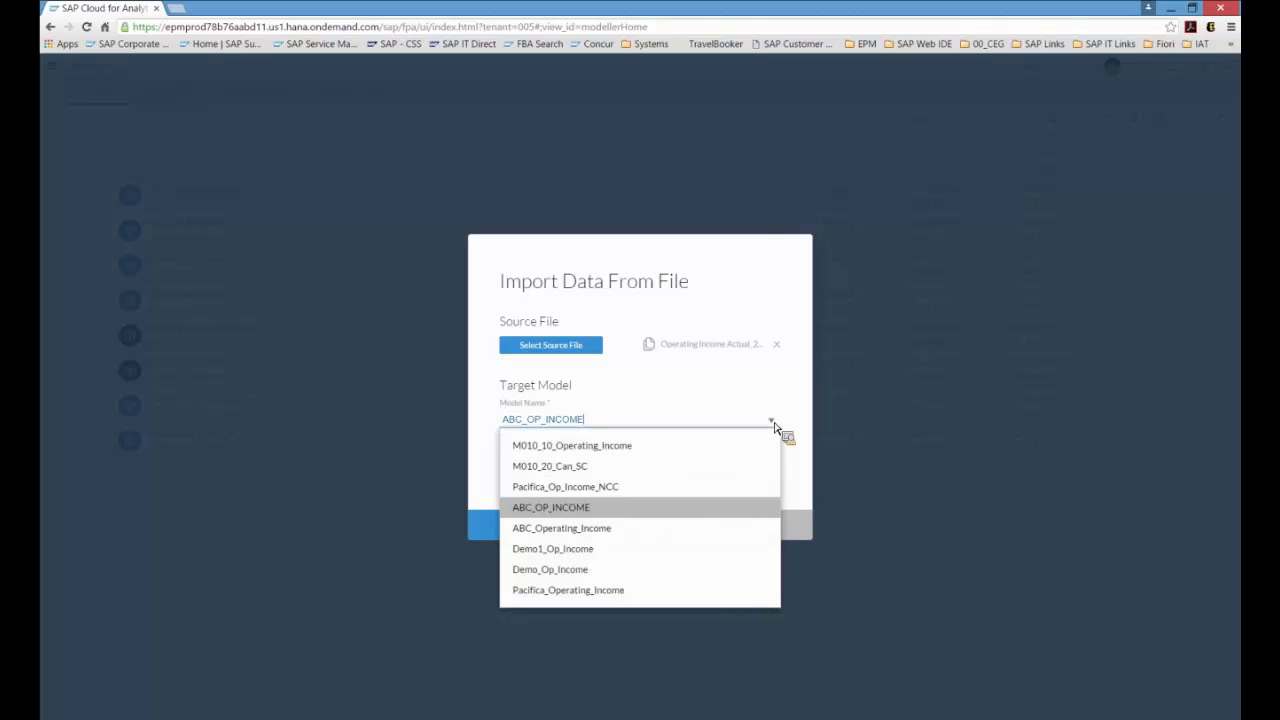
{"action": "left_click", "coordinate": [772, 421]}
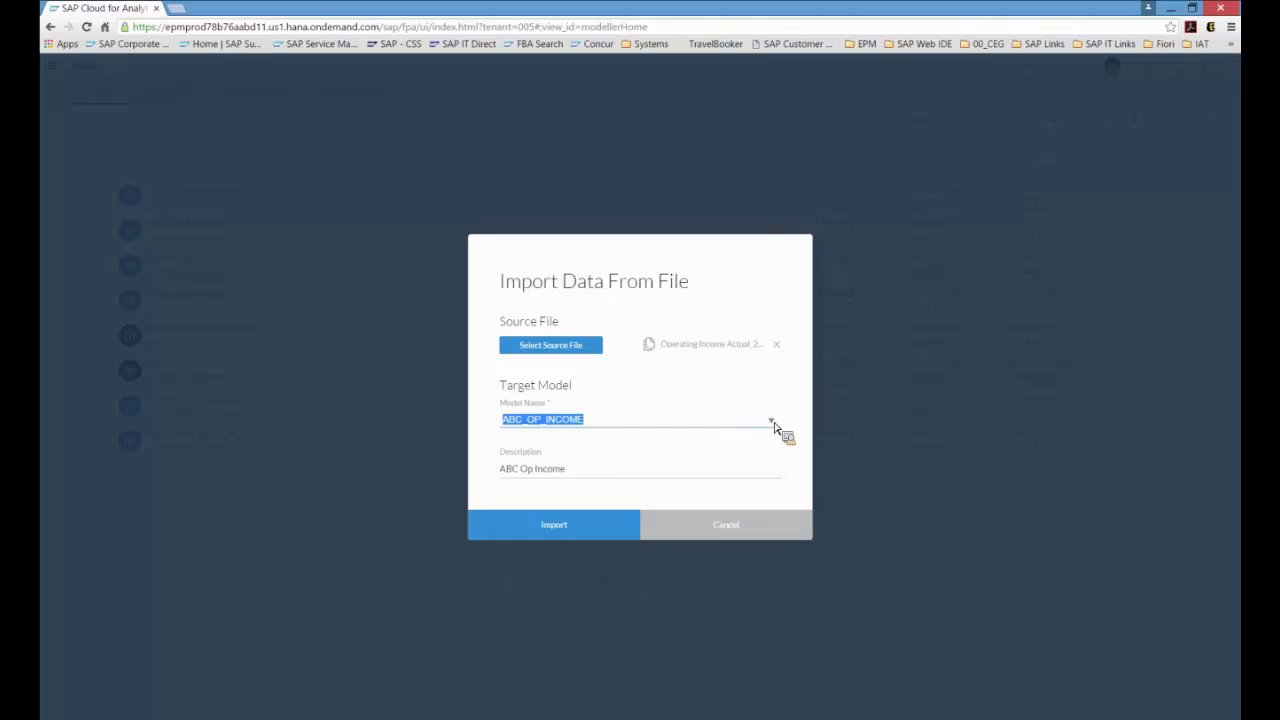
{"action": "left_click", "coordinate": [608, 524]}
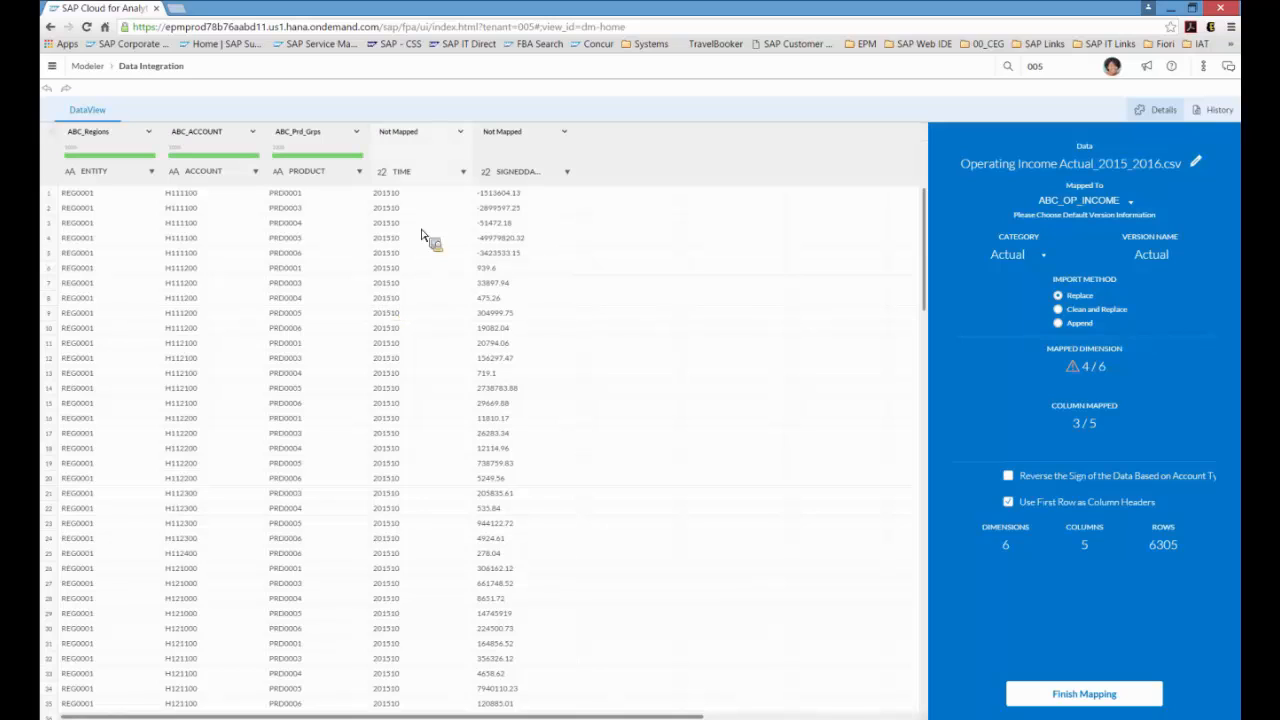
Step: Map the TIME column to ABC_OP_INCOME_Time and the SIGNEDDATA column to SignedData
{"action": "left_click", "coordinate": [460, 132]}
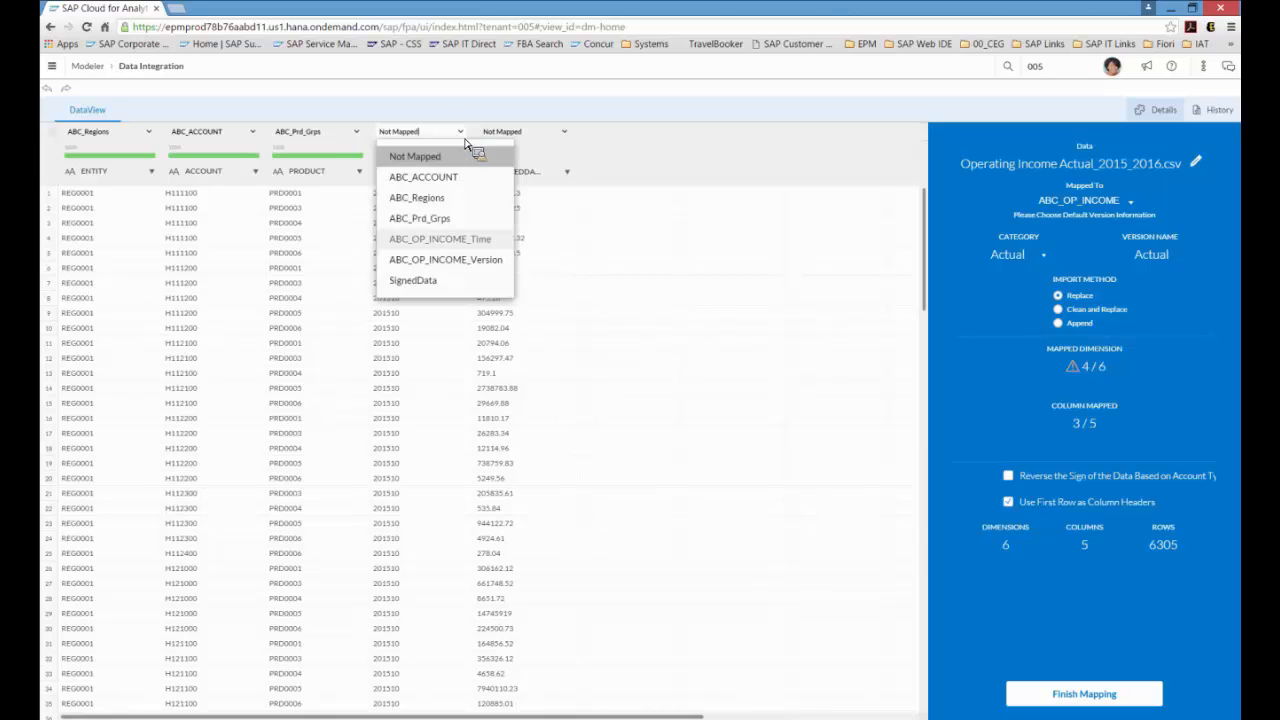
{"action": "left_click", "coordinate": [446, 240]}
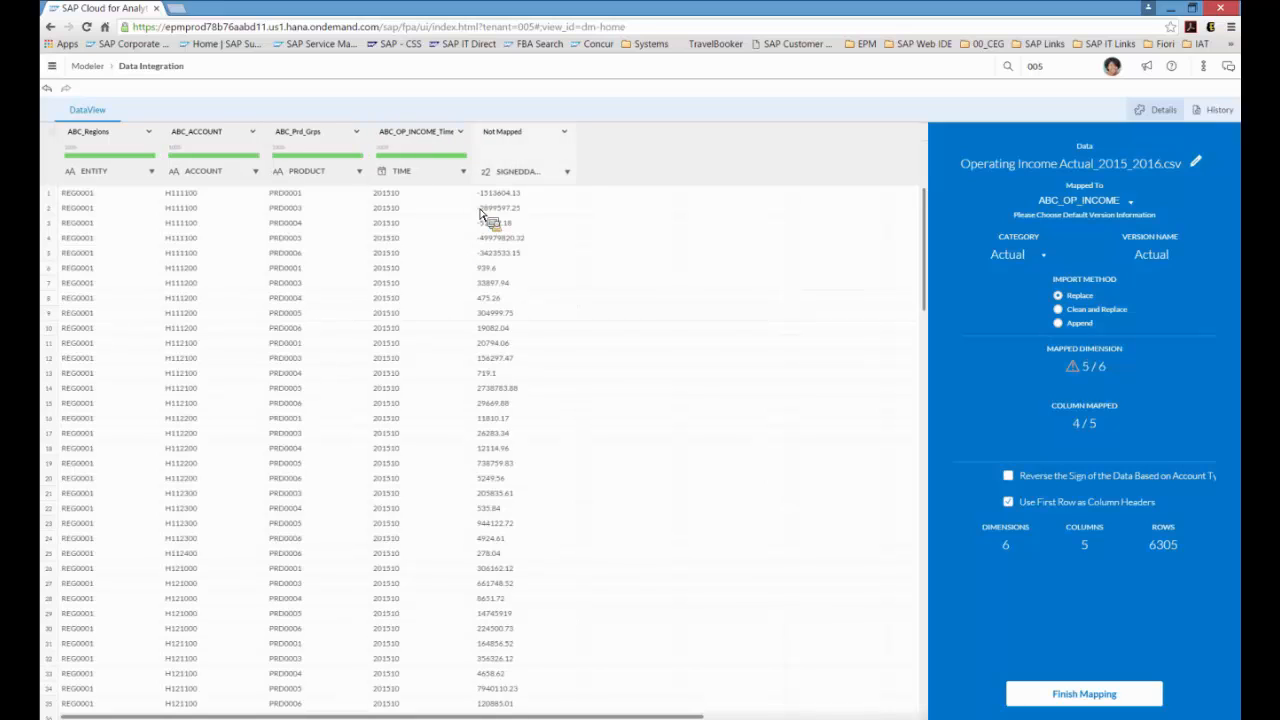
{"action": "left_click", "coordinate": [566, 134]}
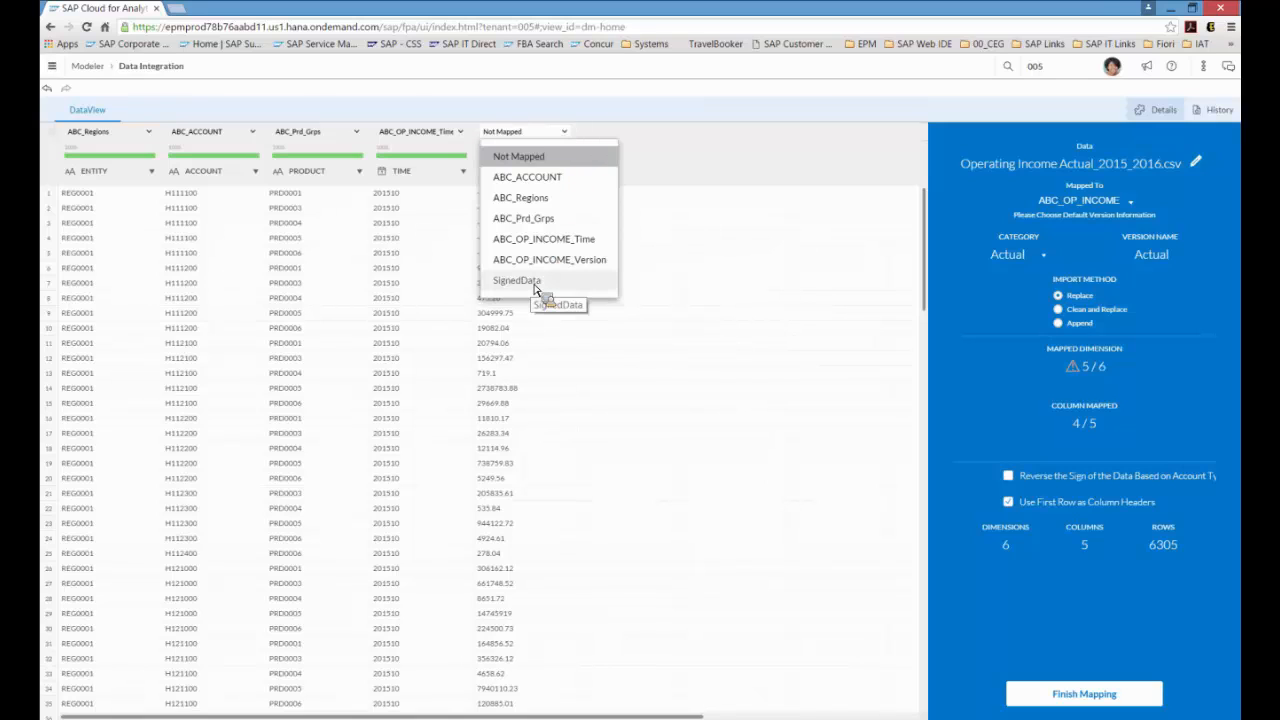
{"action": "left_click", "coordinate": [535, 281]}
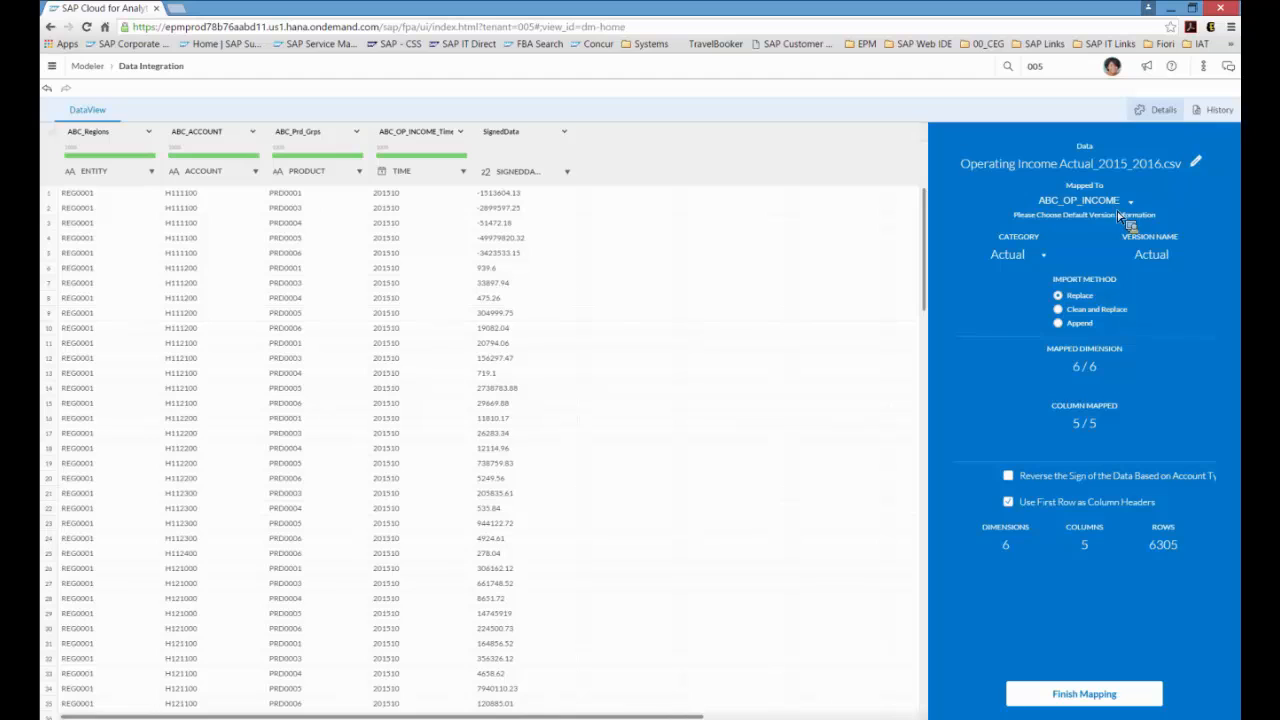
Step: Keep the category as Actual and finish the mapping to load the data
{"action": "left_click", "coordinate": [1045, 257]}
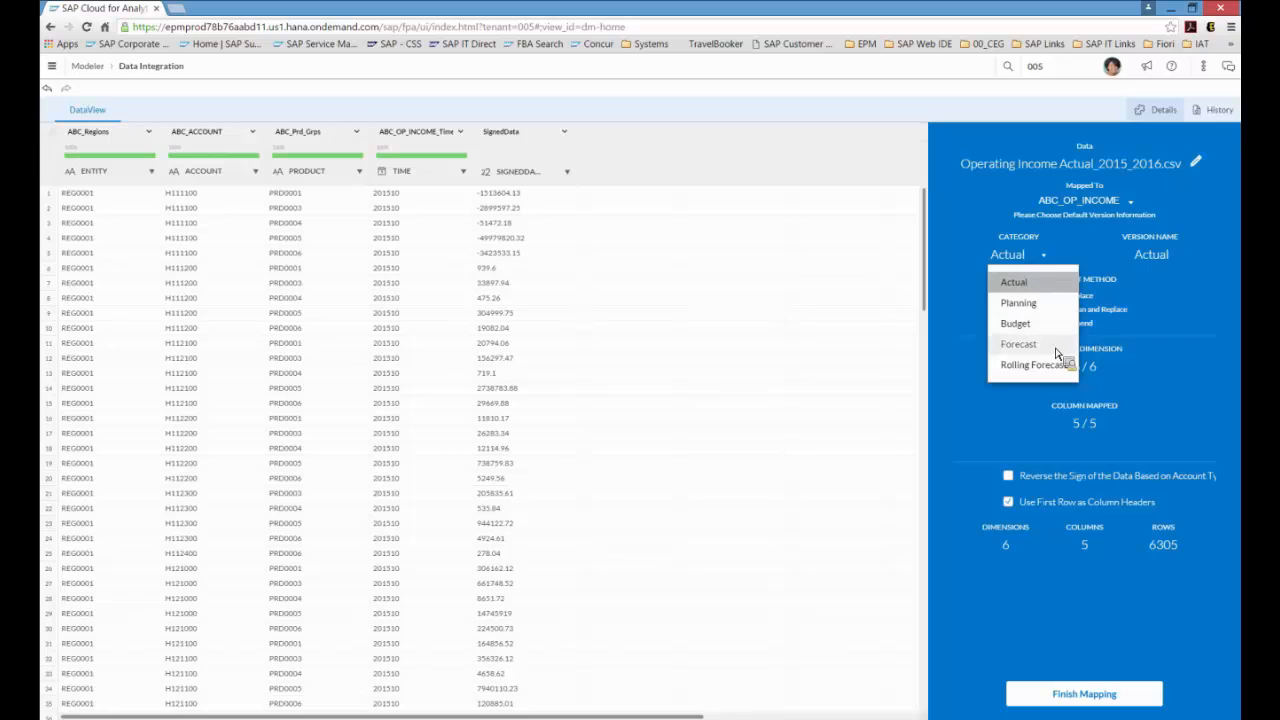
{"action": "left_click", "coordinate": [1048, 259]}
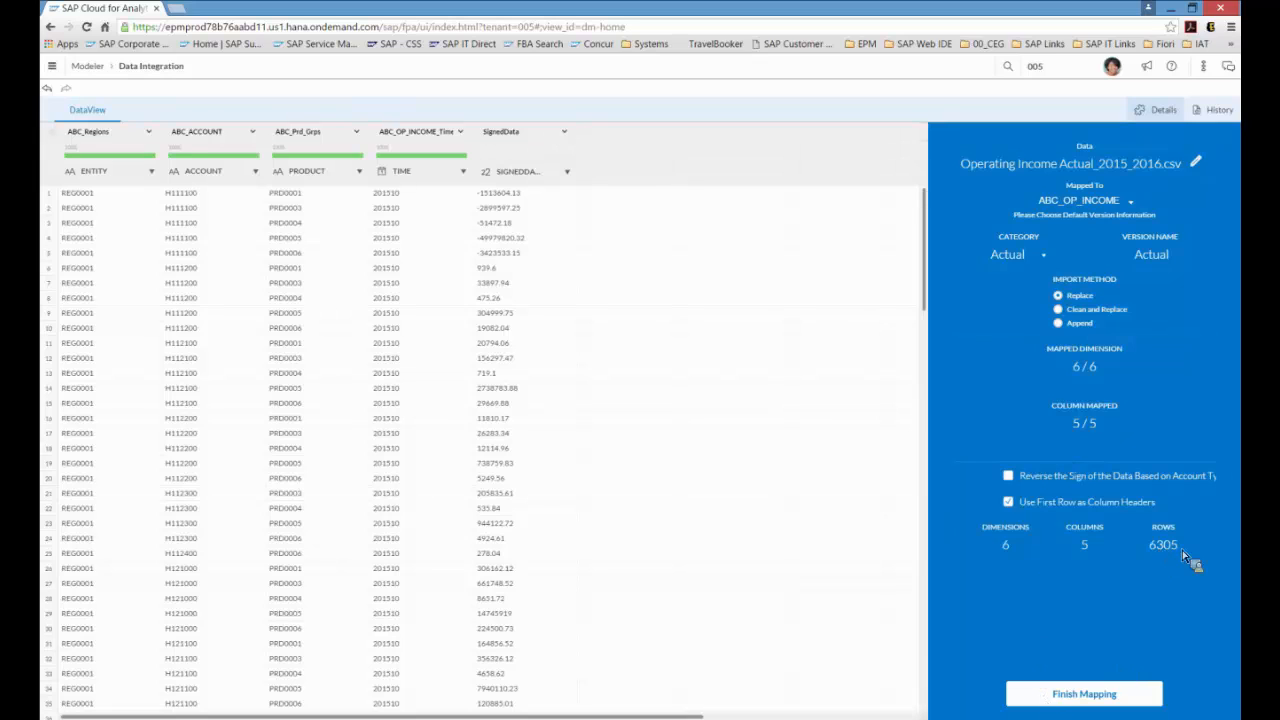
{"action": "left_click", "coordinate": [1085, 694]}
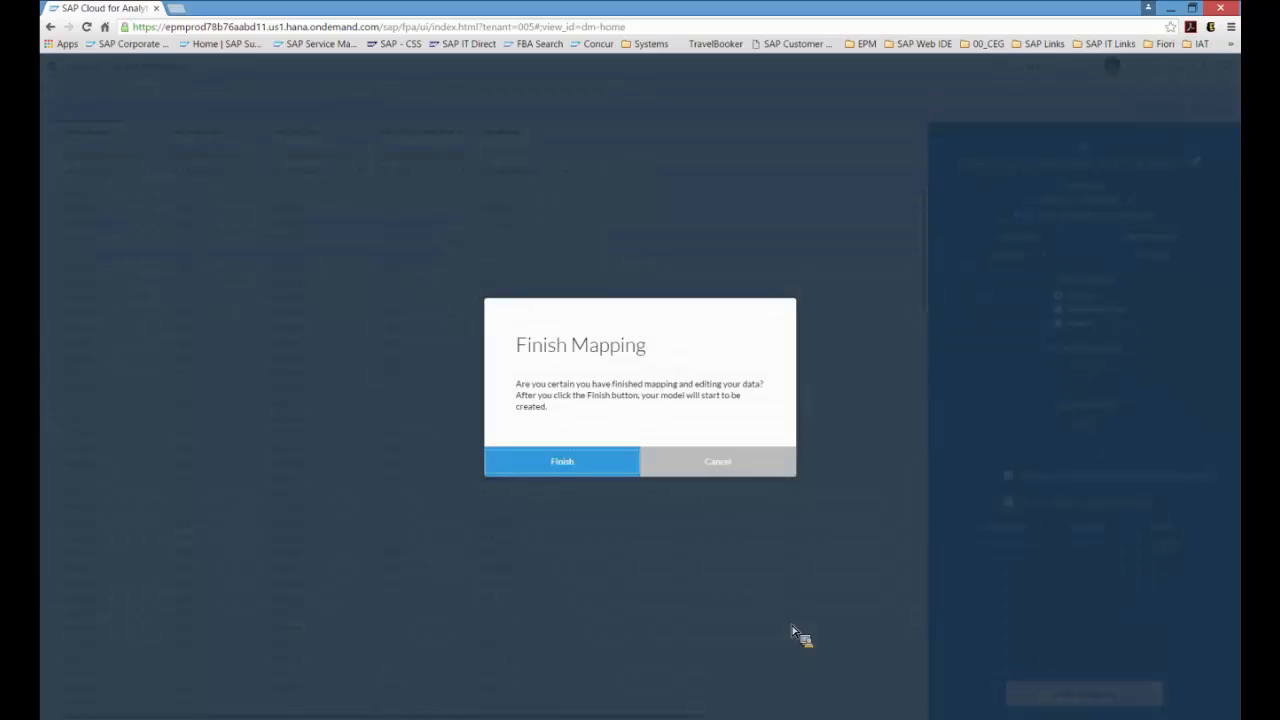
{"action": "left_click", "coordinate": [592, 464]}
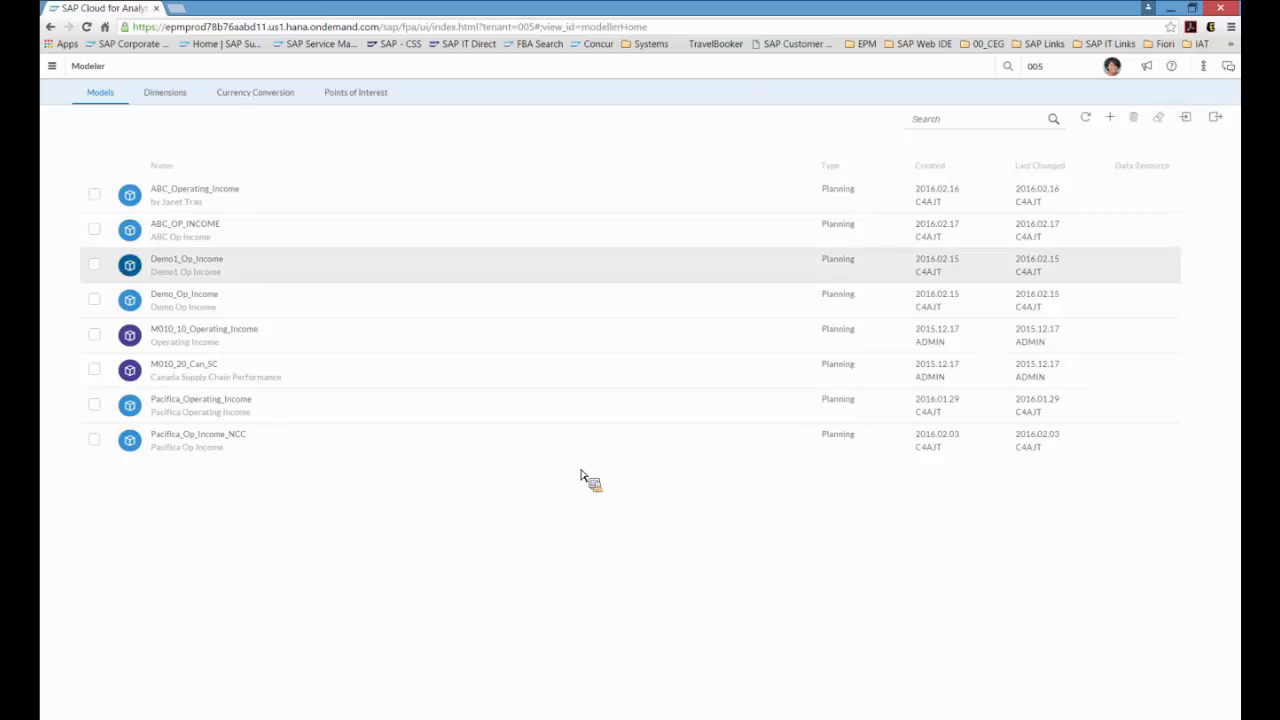
Step: Import Operating Income Forecast_2015_2016.csv as data into the ABC_OP_INCOME model
{"action": "left_click", "coordinate": [99, 238]}
{"action": "left_click", "coordinate": [1188, 120]}
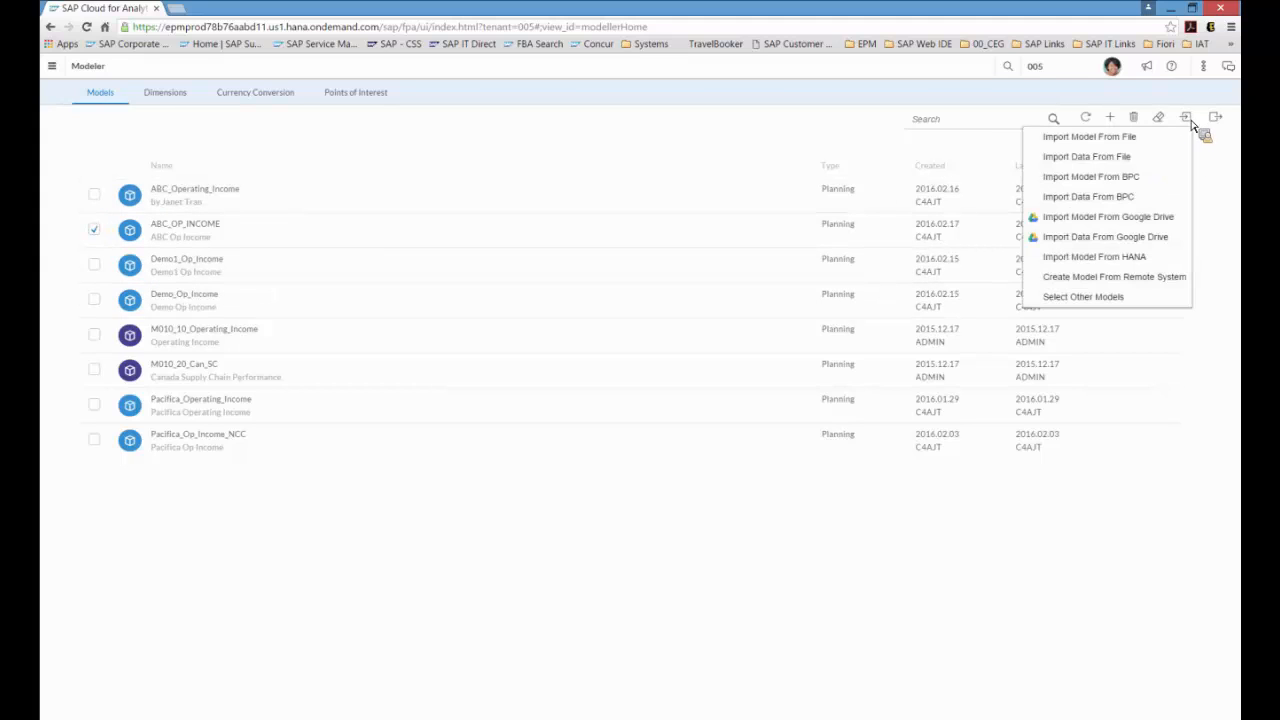
{"action": "left_click", "coordinate": [1139, 158]}
{"action": "left_click", "coordinate": [586, 350]}
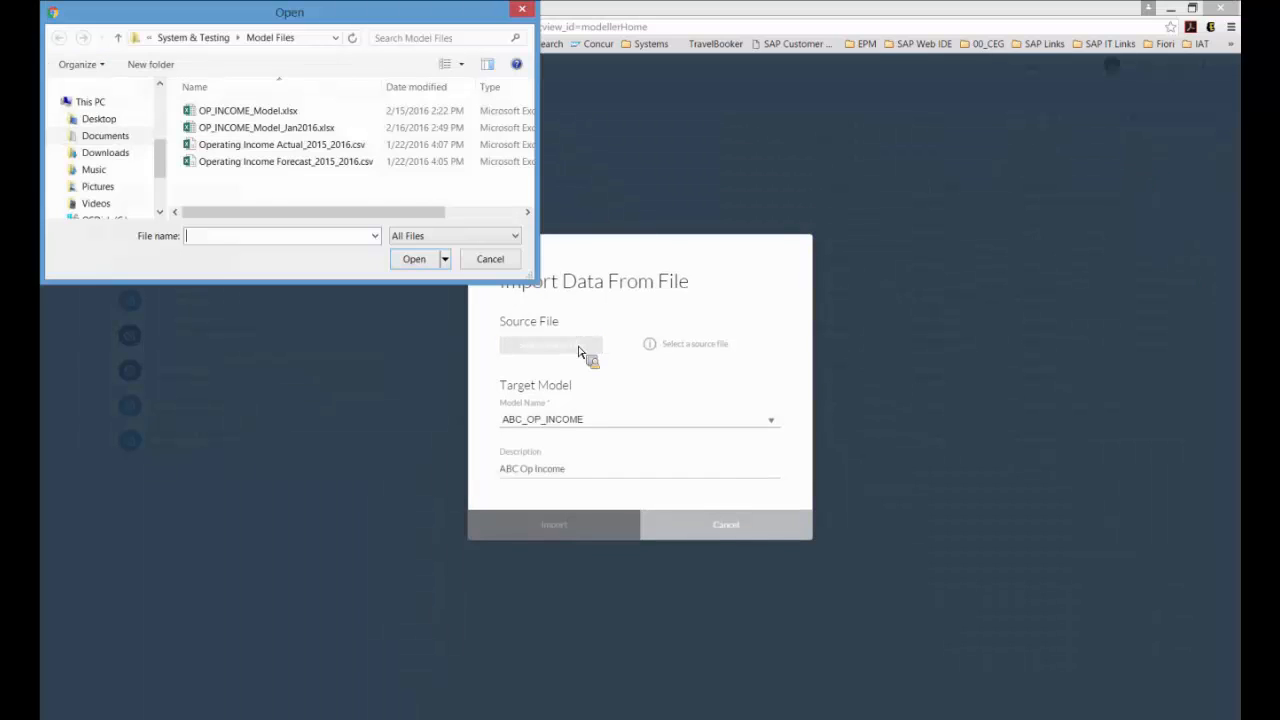
{"action": "left_click", "coordinate": [302, 163]}
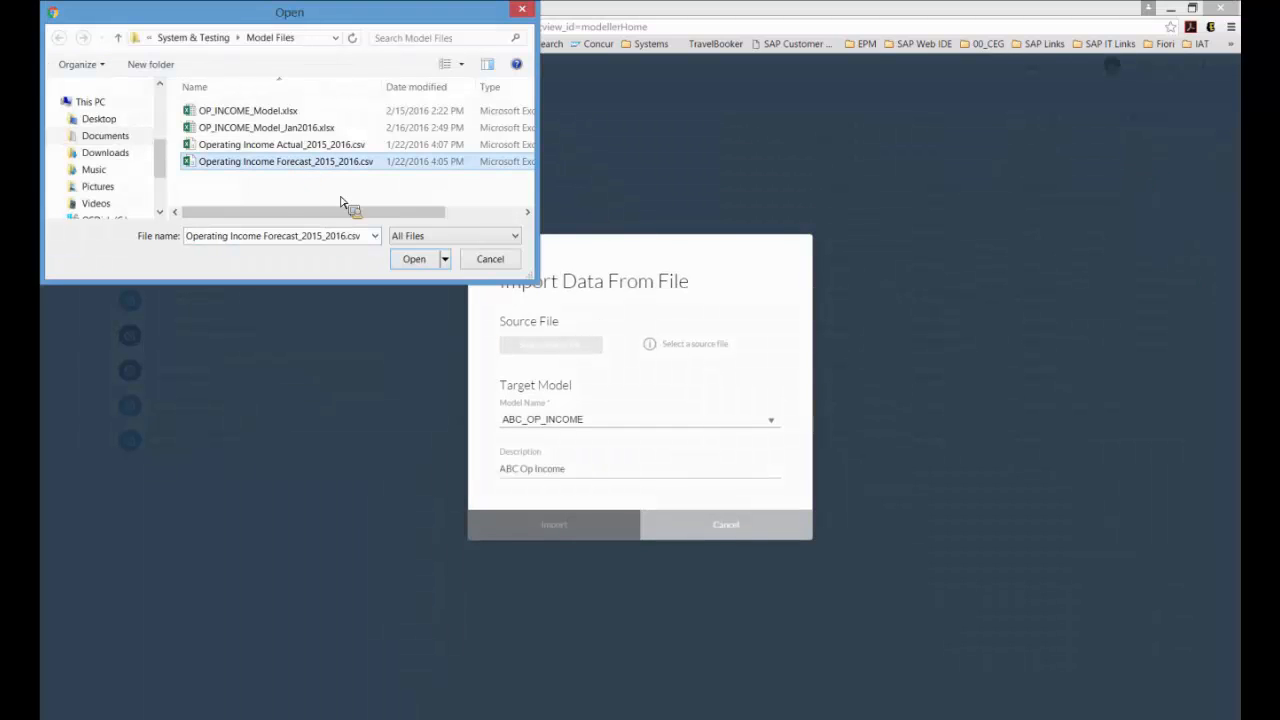
{"action": "left_click", "coordinate": [415, 259]}
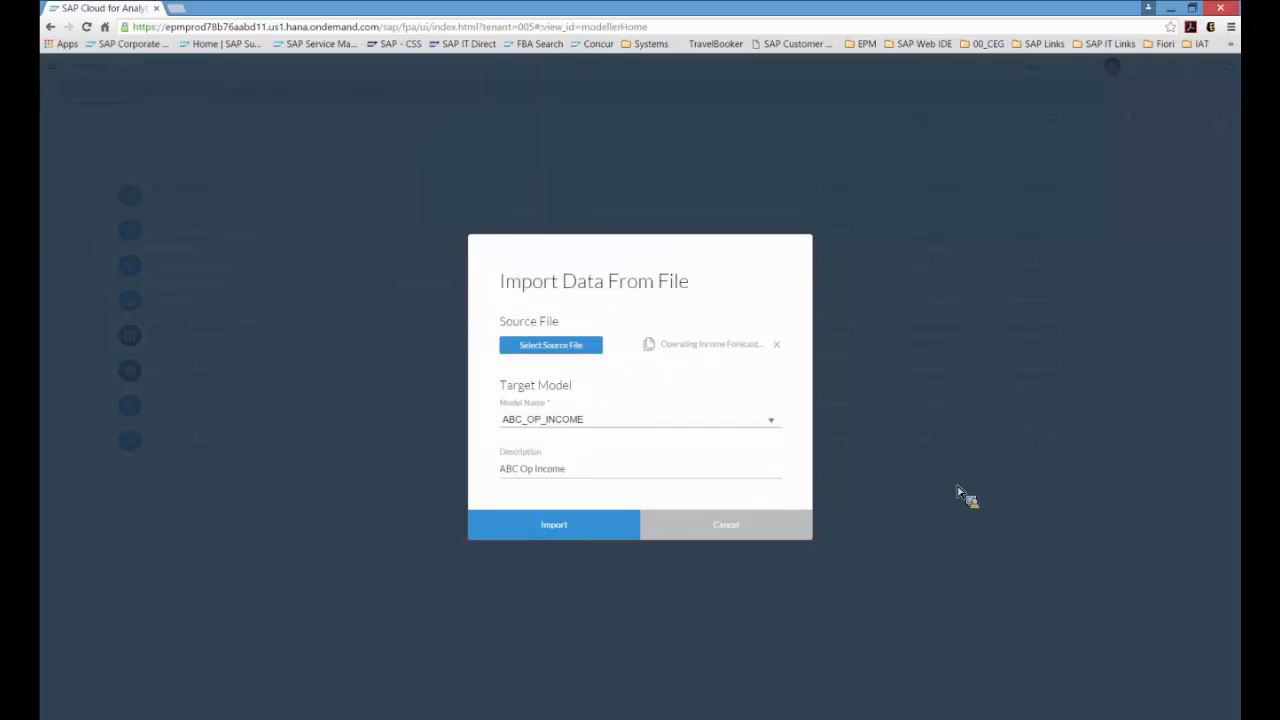
{"action": "left_click", "coordinate": [598, 536]}
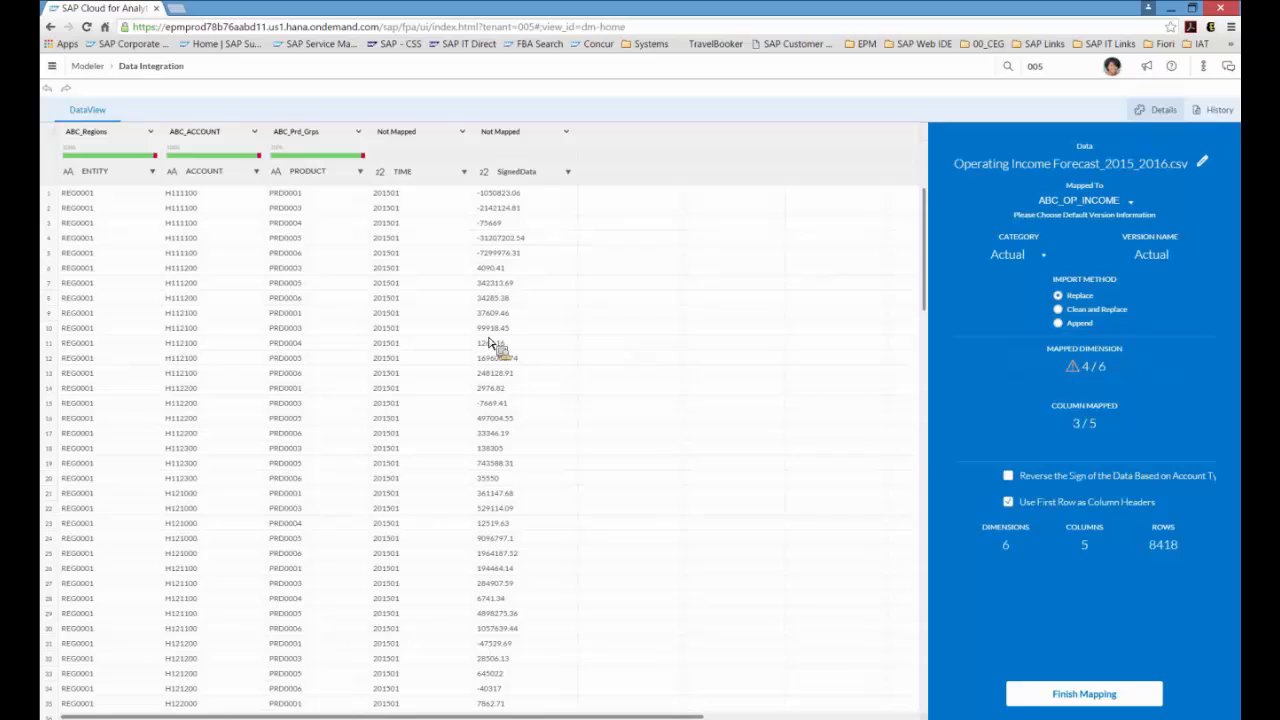
Step: Map the data column to SignedData and set the import method to Append
{"action": "left_click_drag", "start_coordinate": [490, 343], "coordinate": [561, 285]}
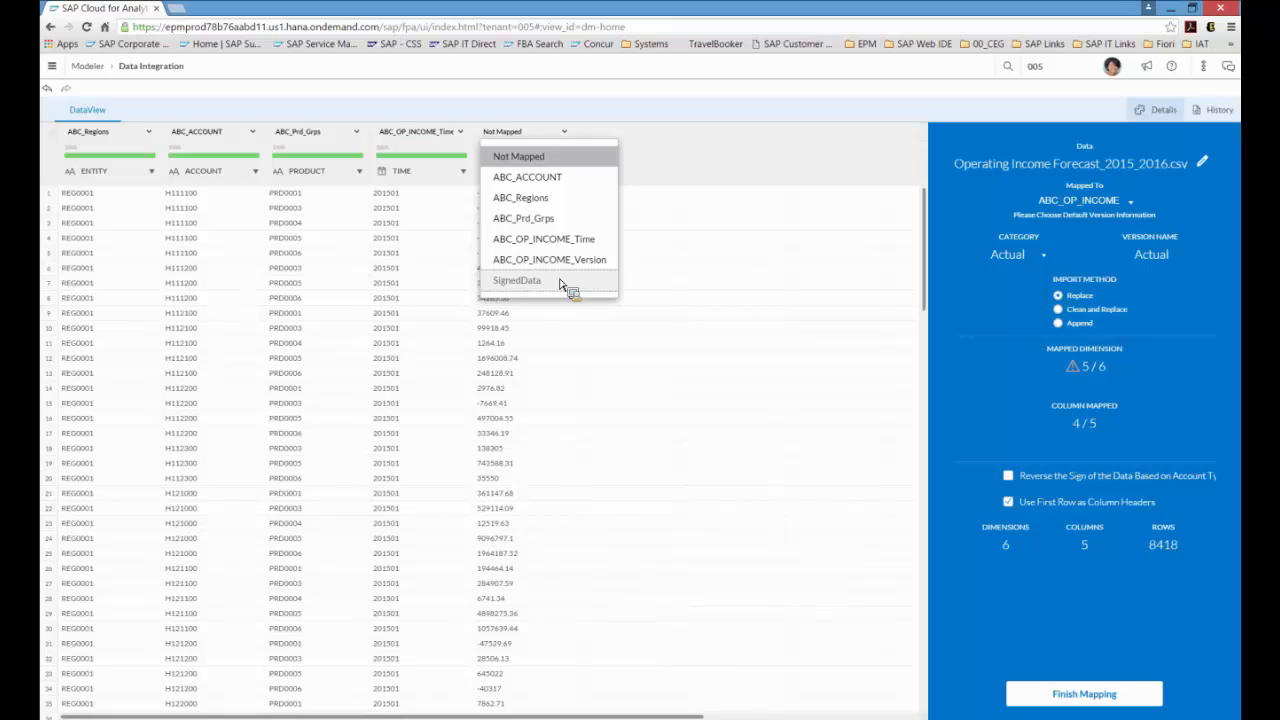
{"action": "left_click", "coordinate": [561, 283]}
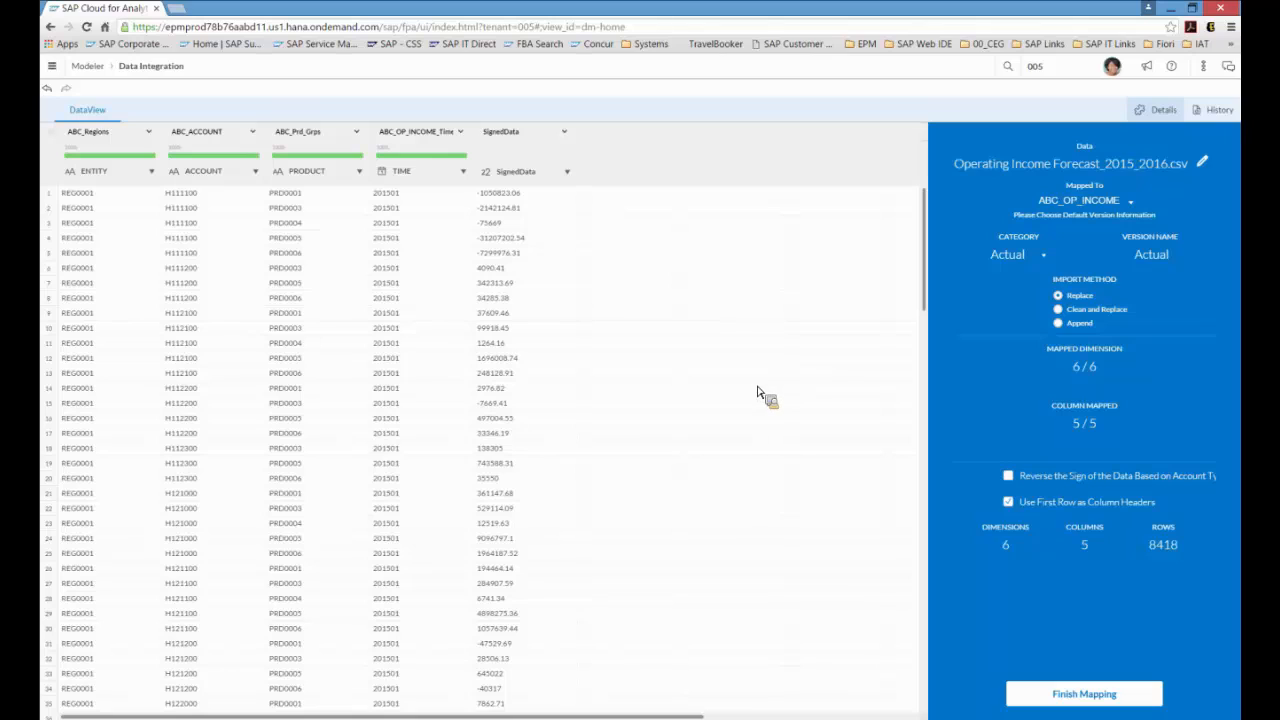
{"action": "left_click", "coordinate": [1059, 323]}
Step: Set the category to Forecast and finish the mapping to load the forecast data
{"action": "left_click", "coordinate": [1048, 259]}
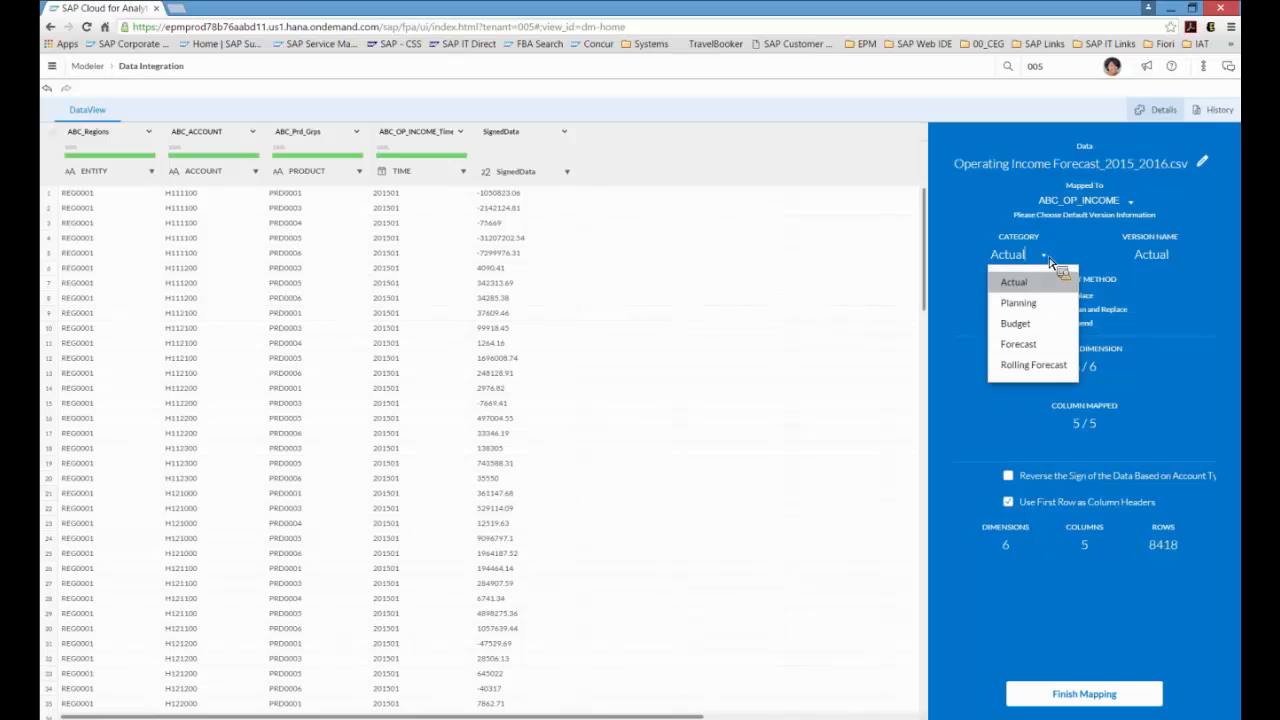
{"action": "left_click", "coordinate": [1036, 348]}
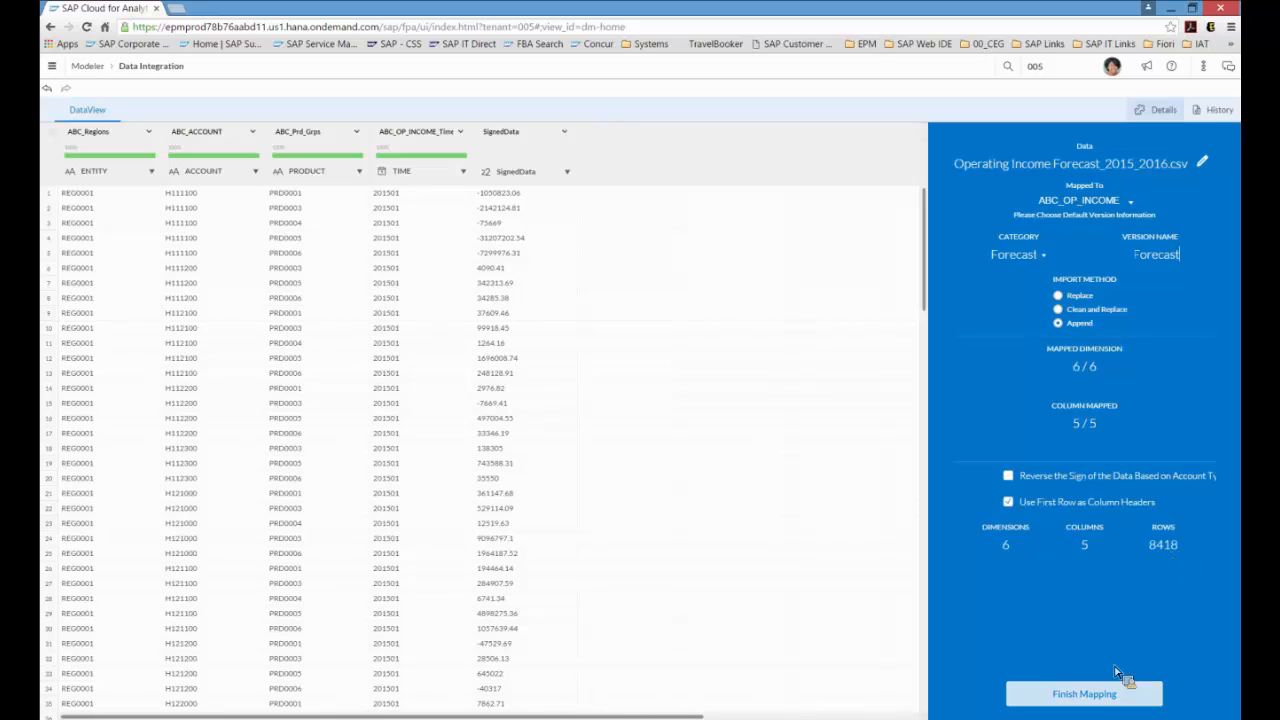
{"action": "left_click", "coordinate": [1100, 700]}
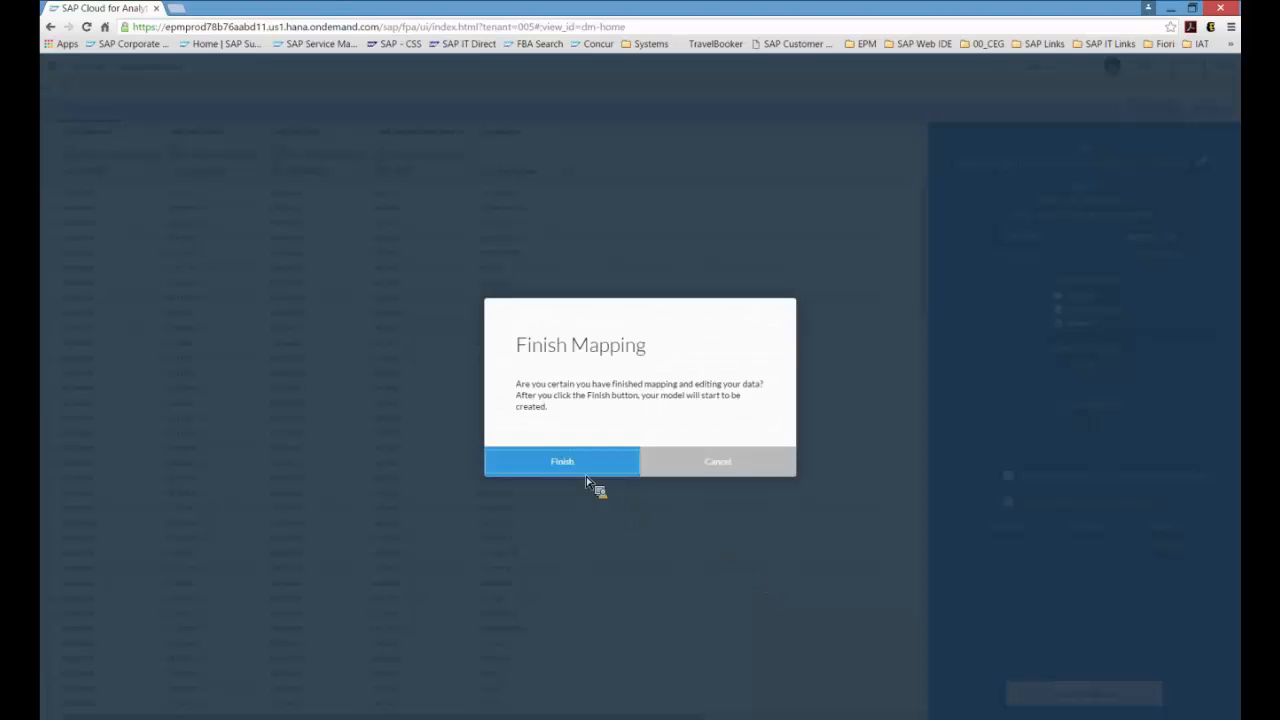
{"action": "left_click", "coordinate": [575, 470]}
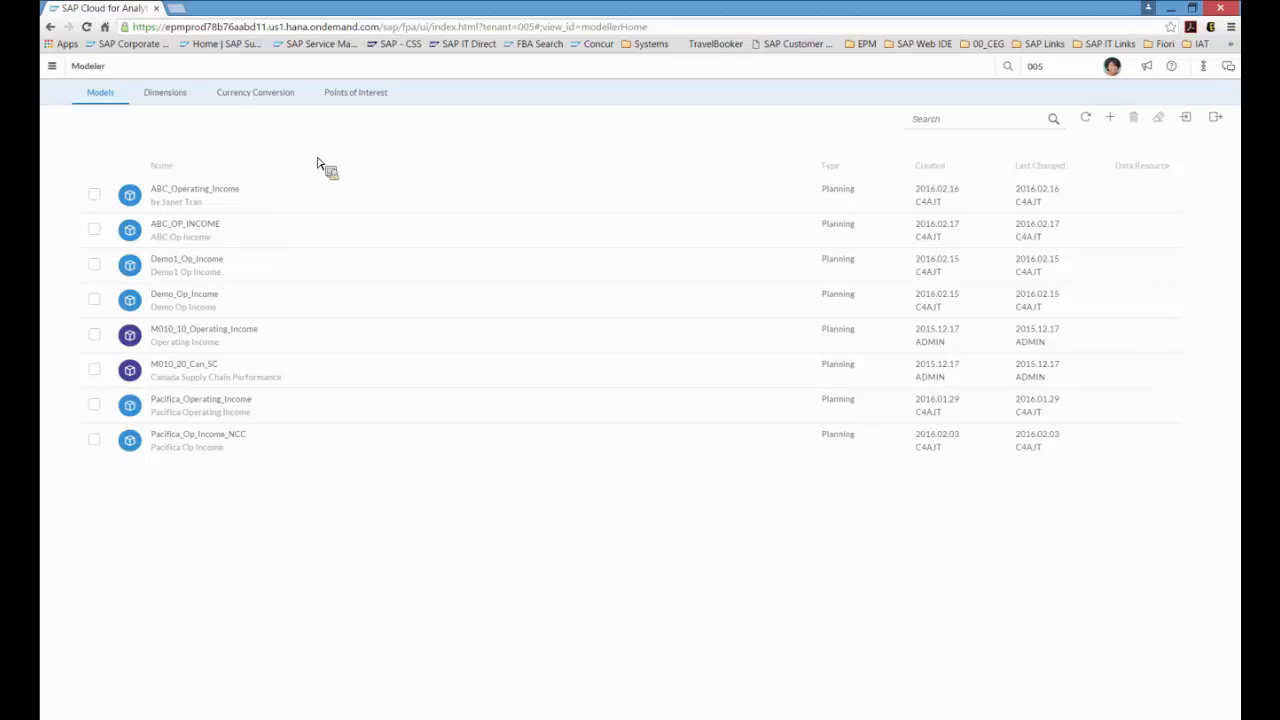
Step: Open the list of currency conversion tables in the Modeler
{"action": "left_click", "coordinate": [52, 66]}
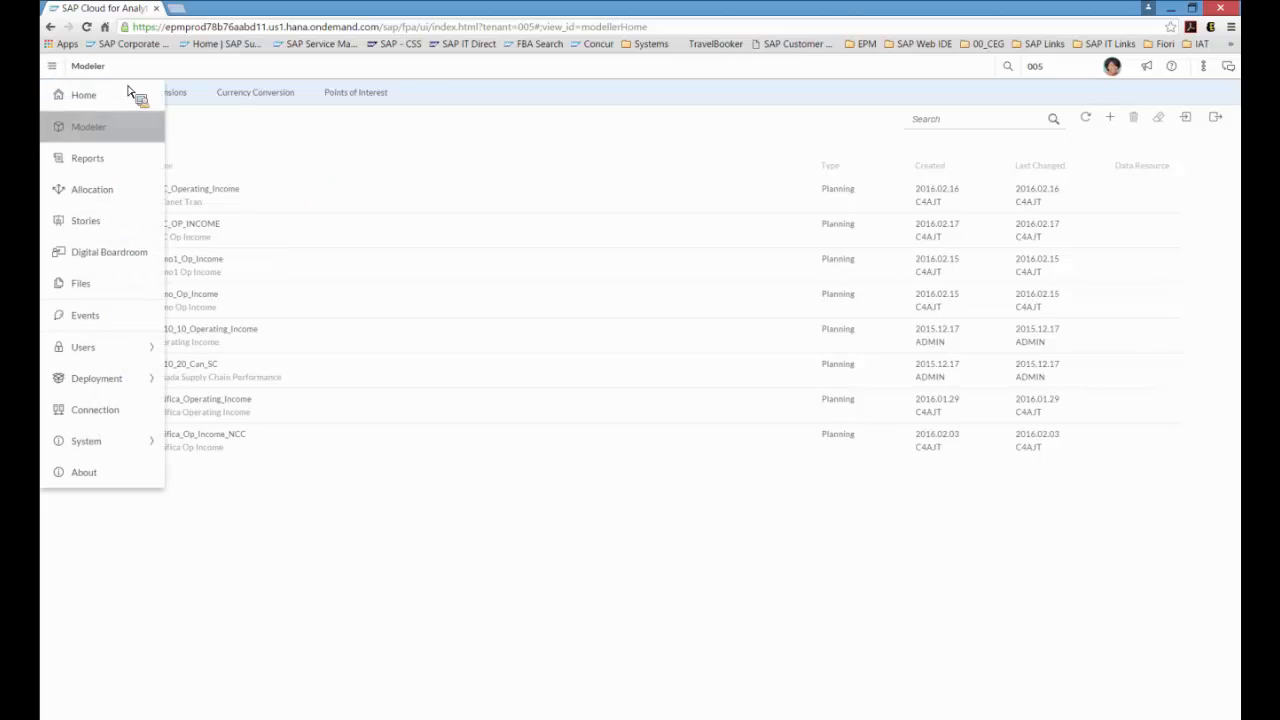
{"action": "left_click", "coordinate": [249, 147]}
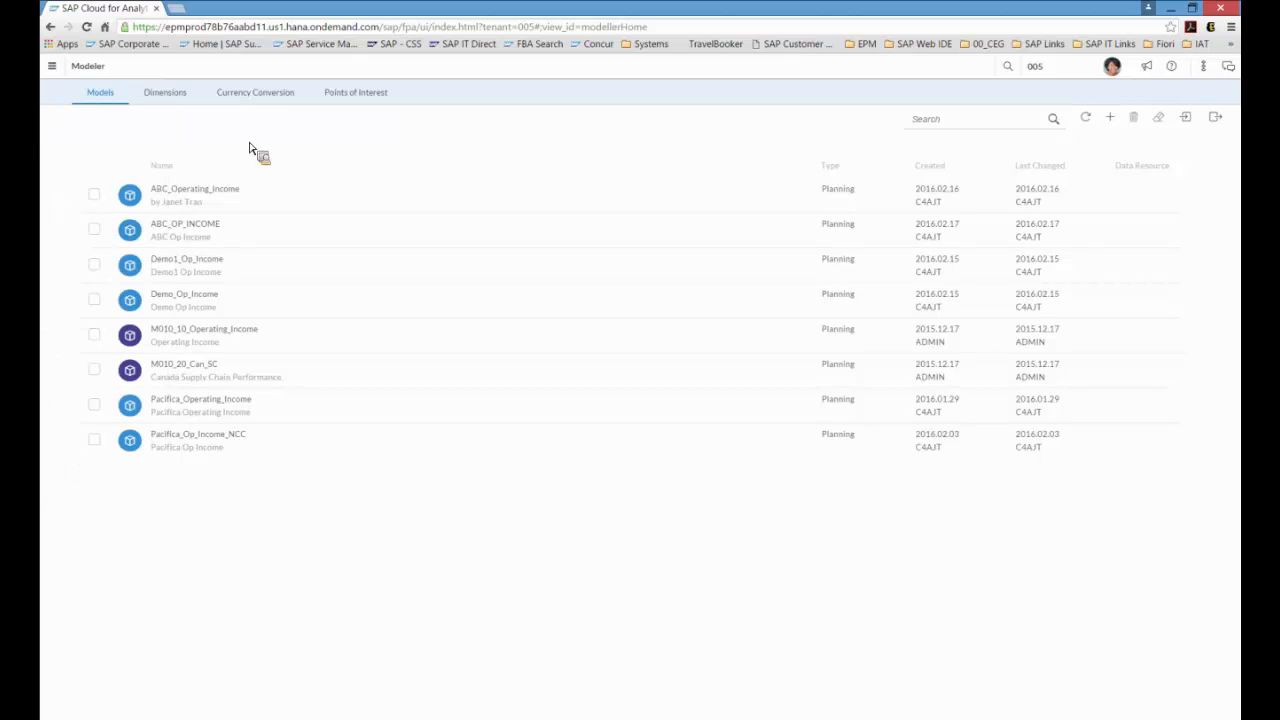
{"action": "left_click", "coordinate": [267, 97]}
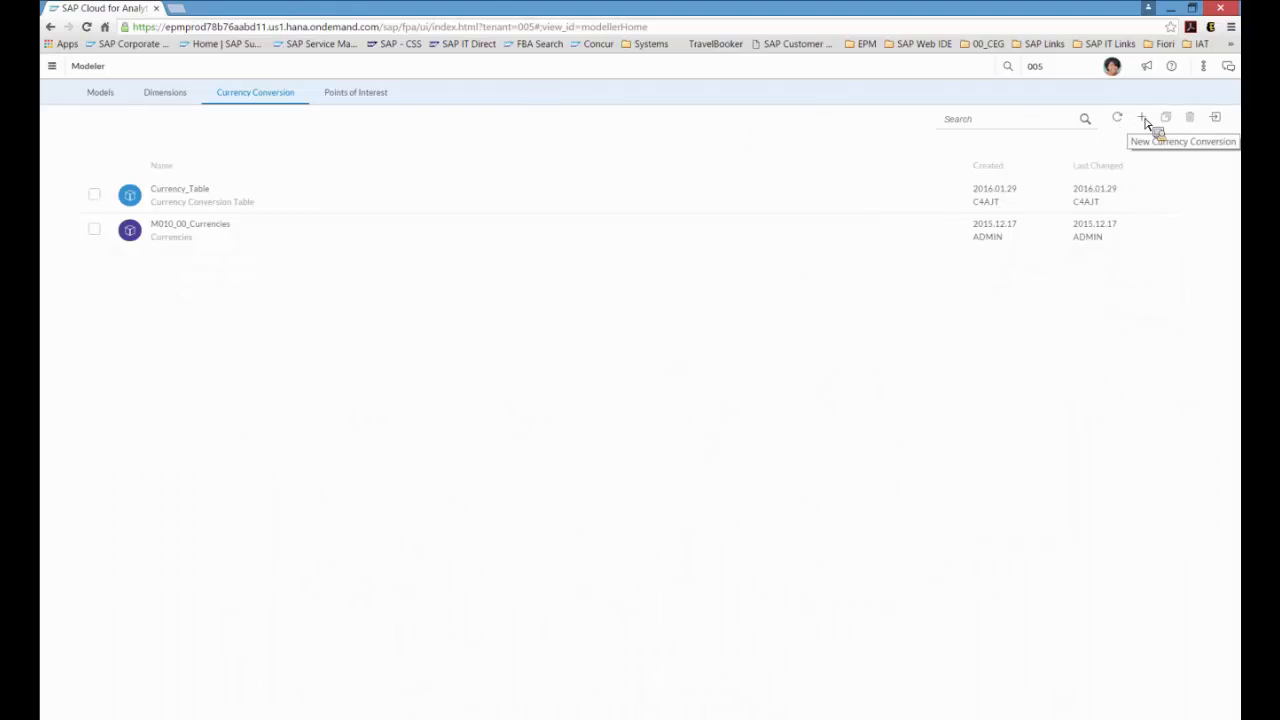
Step: Open the Currency_Table conversion table and inspect its rate type and category options
{"action": "left_click", "coordinate": [205, 192]}
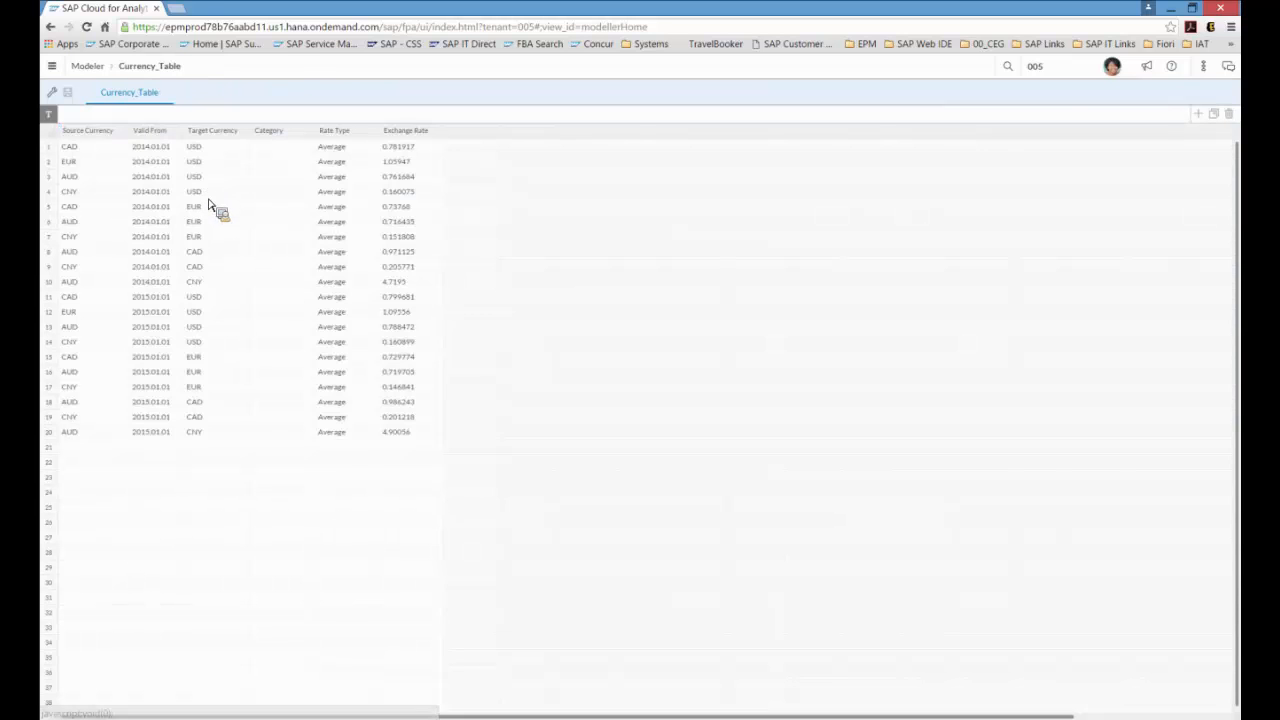
{"action": "left_click", "coordinate": [358, 148]}
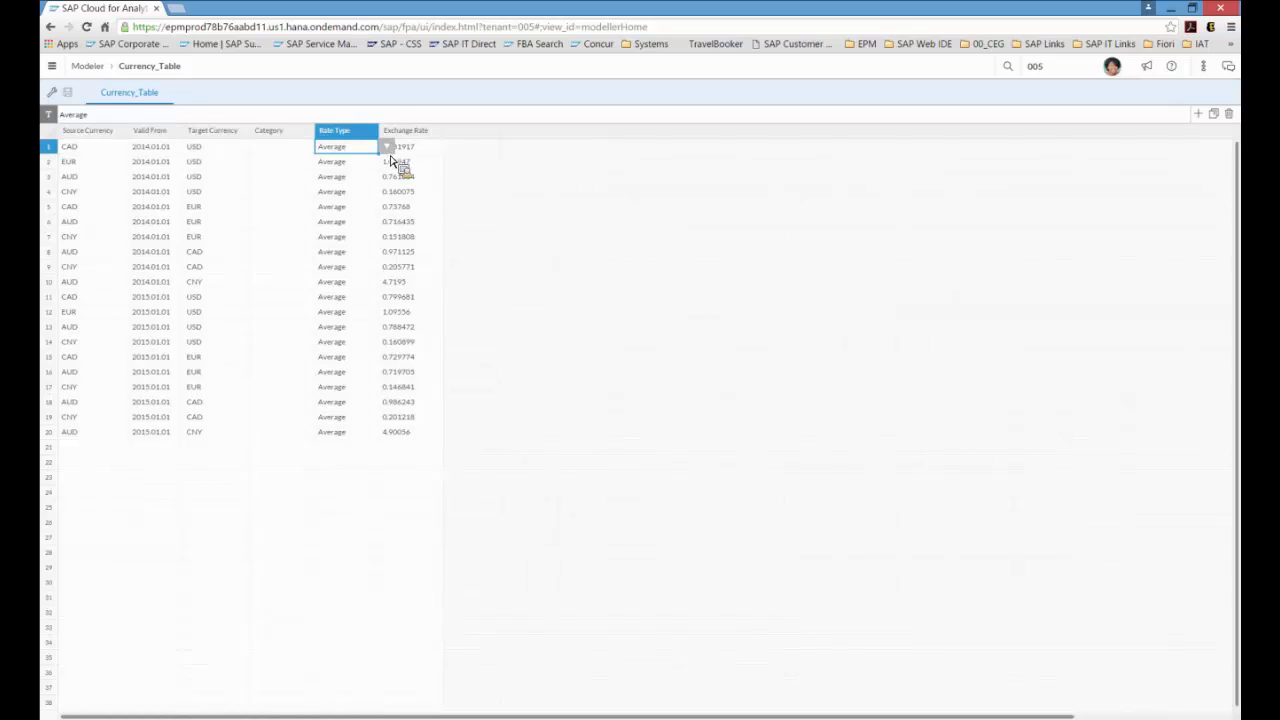
{"action": "left_click", "coordinate": [387, 148]}
{"action": "left_click", "coordinate": [290, 148]}
{"action": "left_click", "coordinate": [324, 149]}
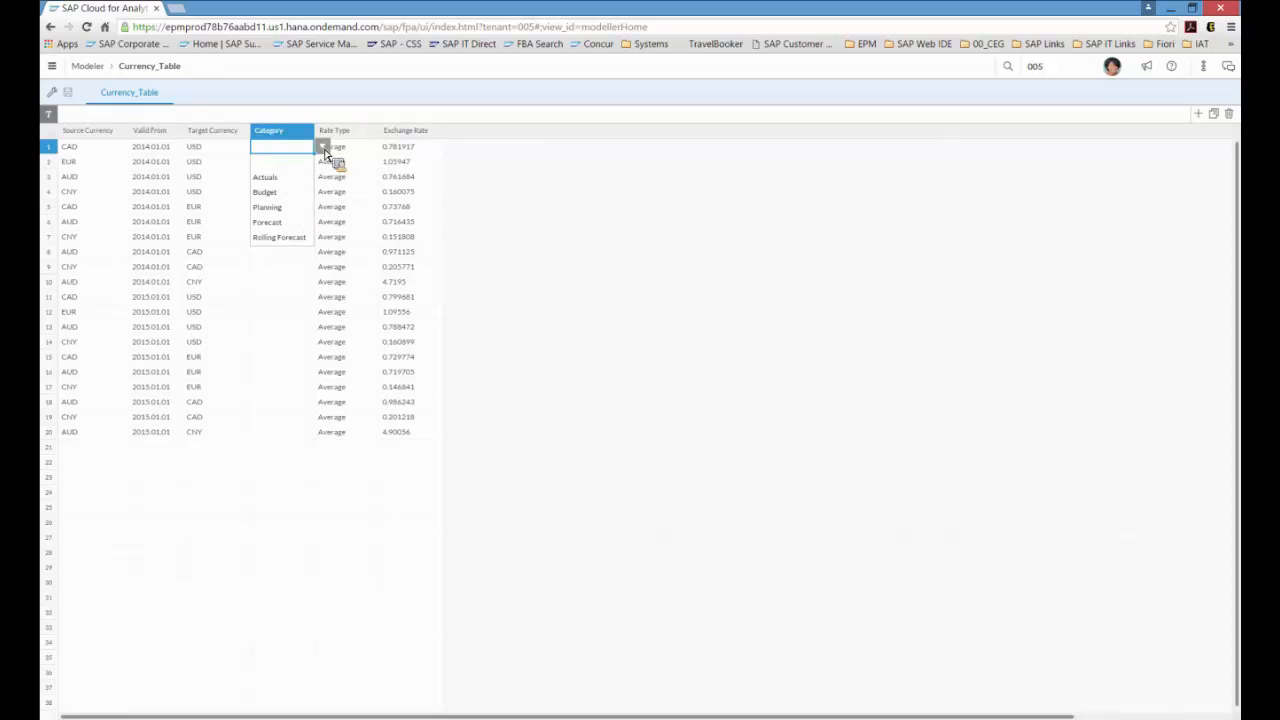
{"action": "left_click", "coordinate": [304, 136]}
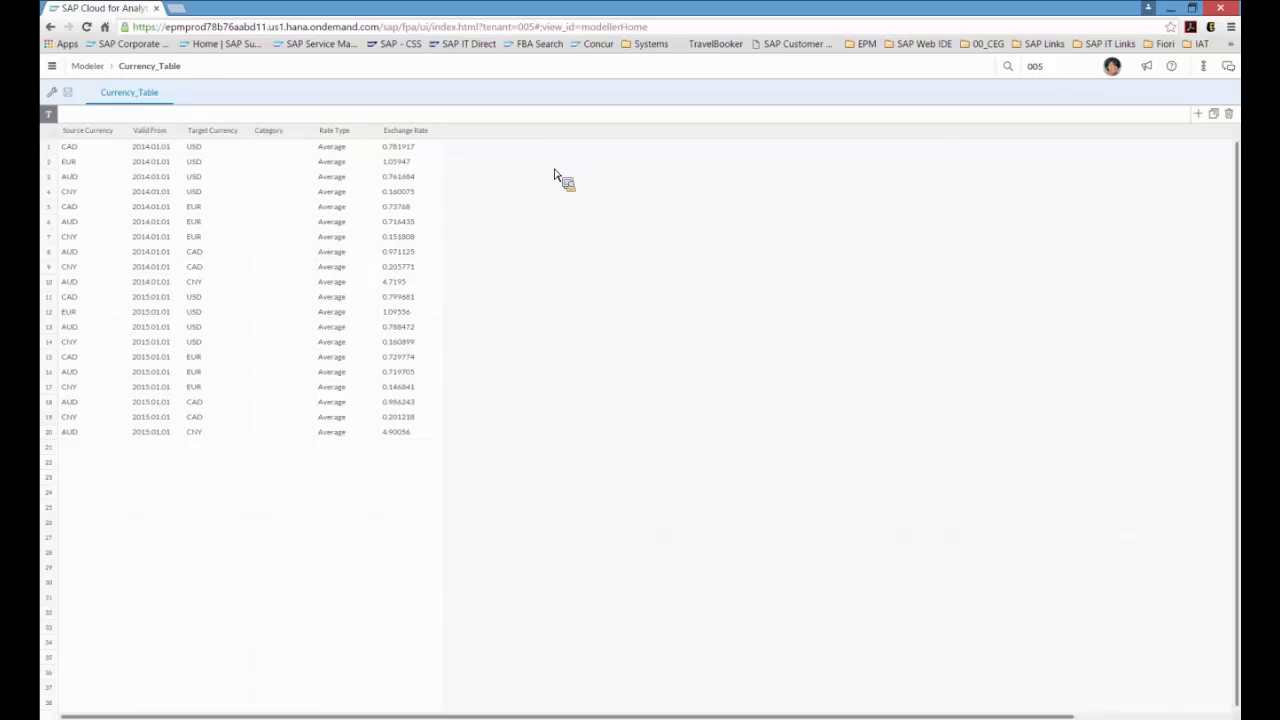
Step: Go to Stories and start a new story titled ABC OP INCOME PLAN
{"action": "left_click", "coordinate": [52, 67]}
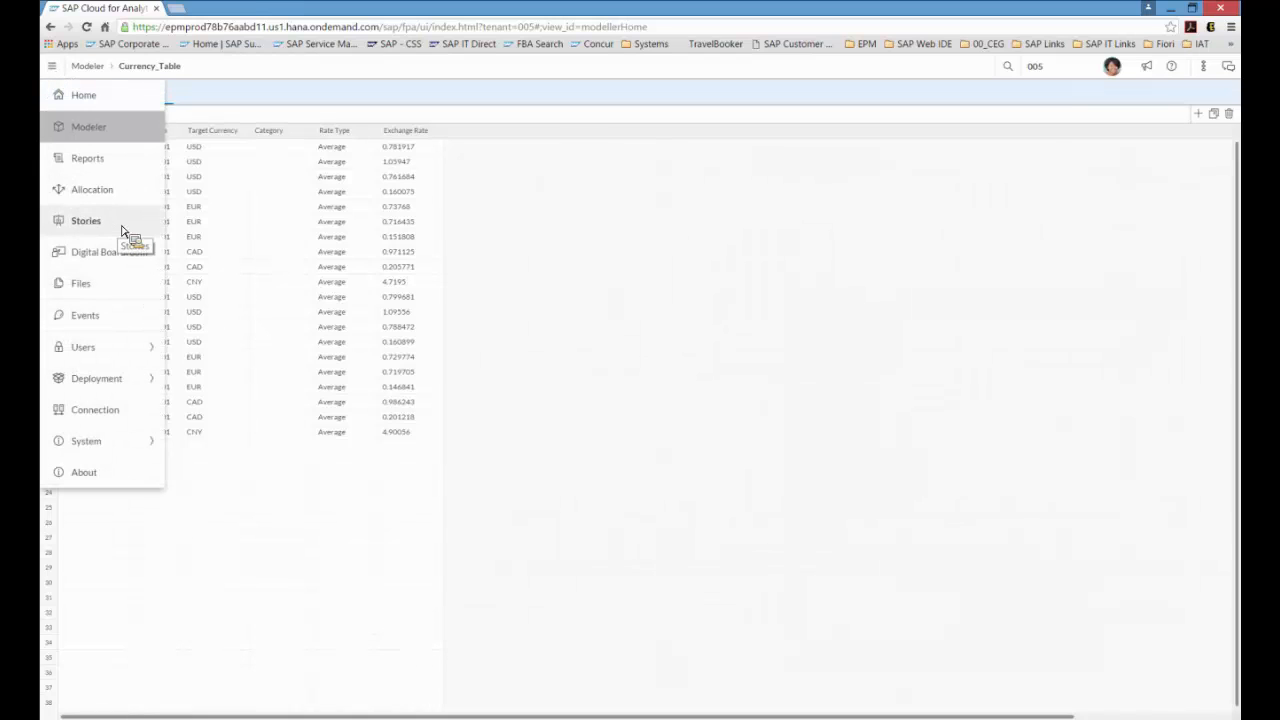
{"action": "left_click", "coordinate": [122, 231]}
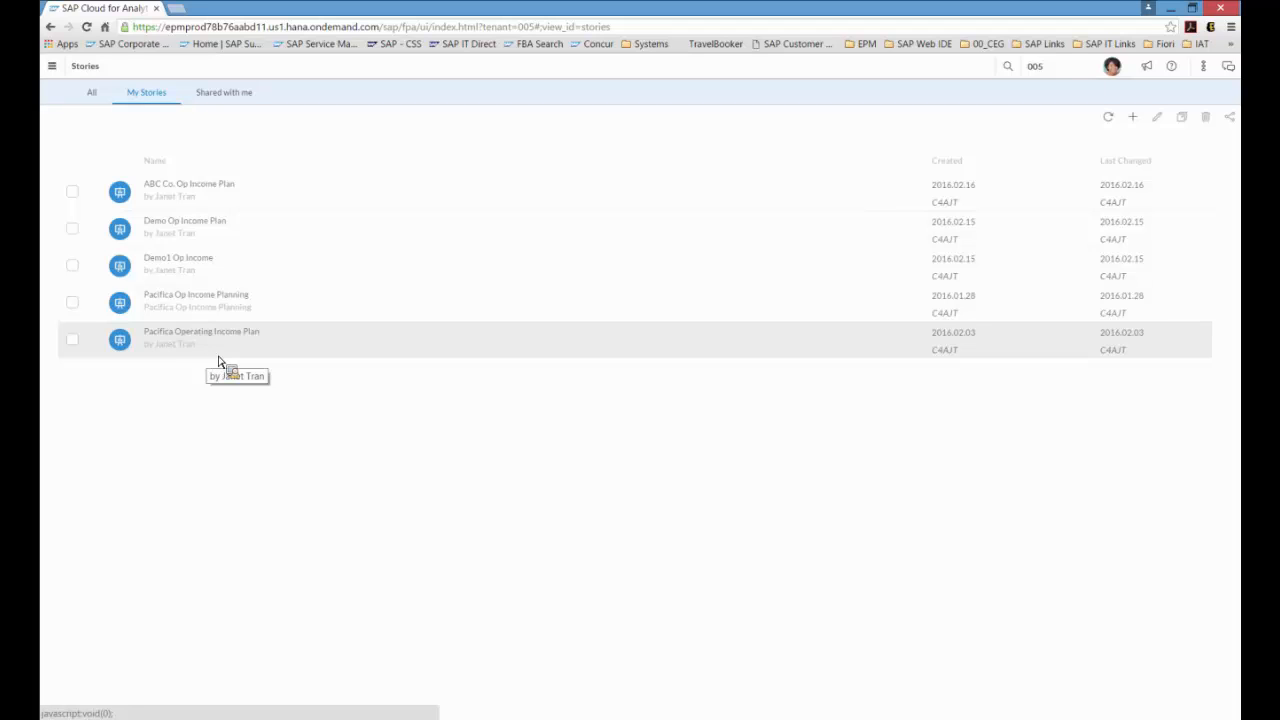
{"action": "left_click", "coordinate": [1134, 118]}
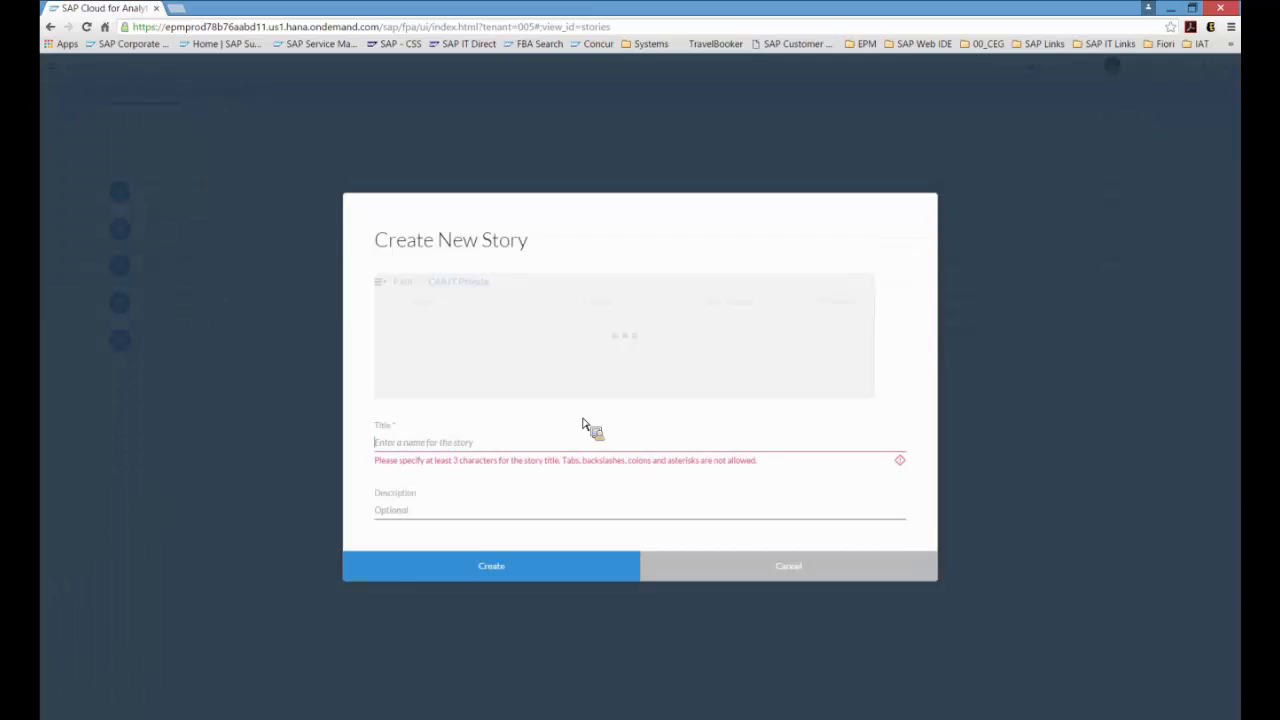
{"action": "type", "text": "ABC"}
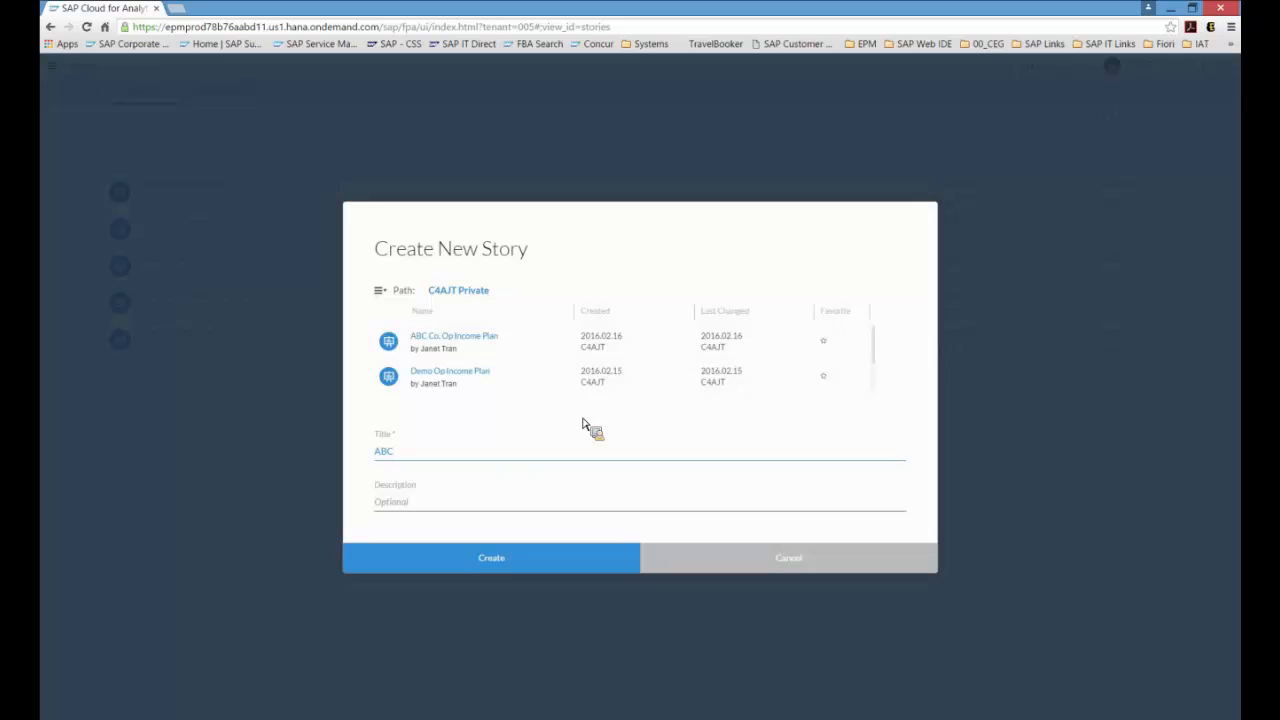
{"action": "type", "text": "_OP_INC"}
{"action": "key", "text": "BackSpace"}
{"action": "key", "text": "BackSpace"}
{"action": "key", "text": "BackSpace"}
{"action": "key", "text": "BackSpace"}
{"action": "key", "text": "BackSpace"}
{"action": "key", "text": "BackSpace"}
{"action": "key", "text": "BackSpace"}
{"action": "type", "text": "OP INCOME PLAN"}
Step: Enter the author's name as the story description and create the story
{"action": "key", "text": "Tab"}
{"action": "type", "text": "by Janet Tran"}
{"action": "left_click", "coordinate": [465, 560]}
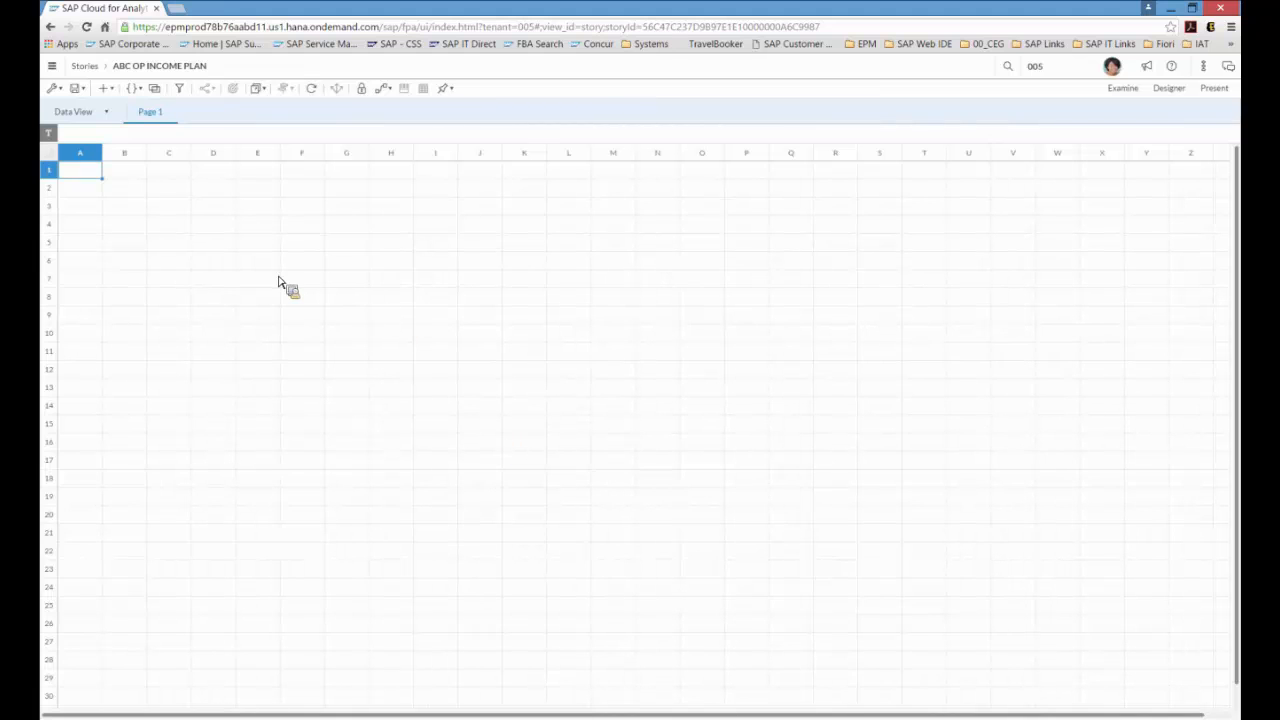
Step: Insert a dynamic table based on the ABC_OP_INCOME model and inspect its version and income cells
{"action": "left_click", "coordinate": [112, 92]}
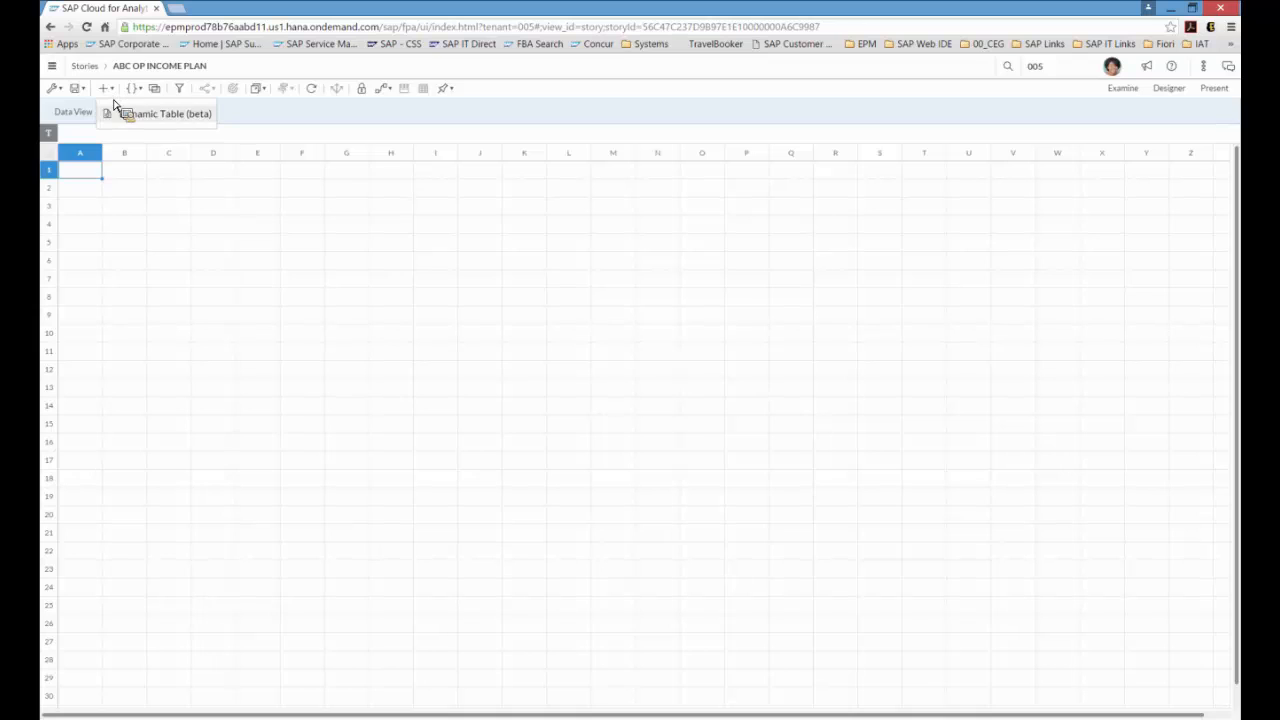
{"action": "left_click", "coordinate": [123, 115]}
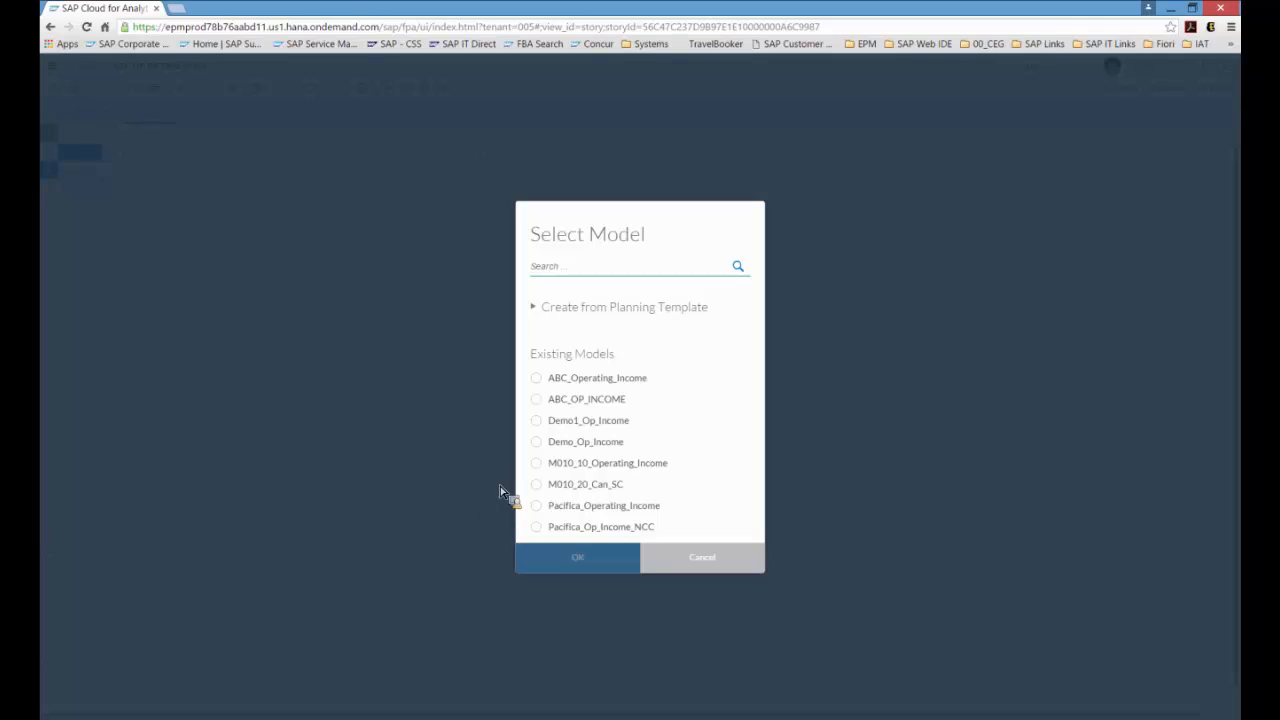
{"action": "left_click", "coordinate": [538, 400]}
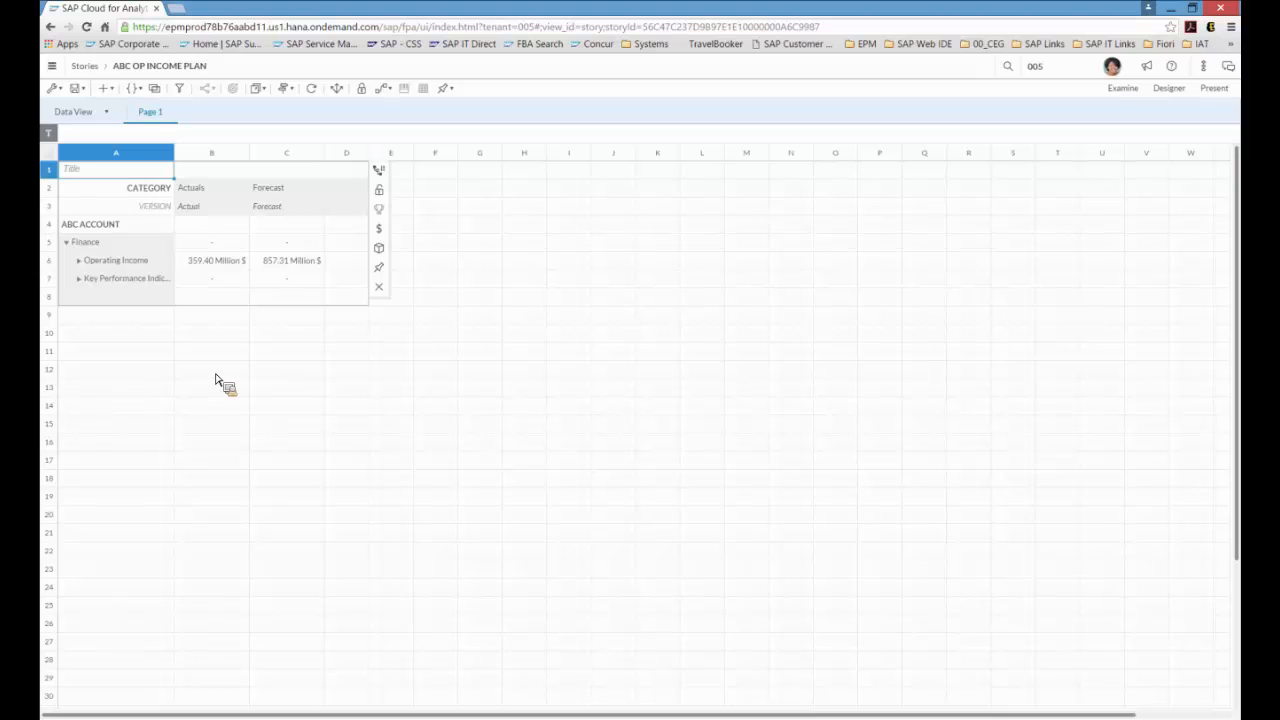
{"action": "left_click", "coordinate": [223, 210]}
{"action": "left_click", "coordinate": [285, 210]}
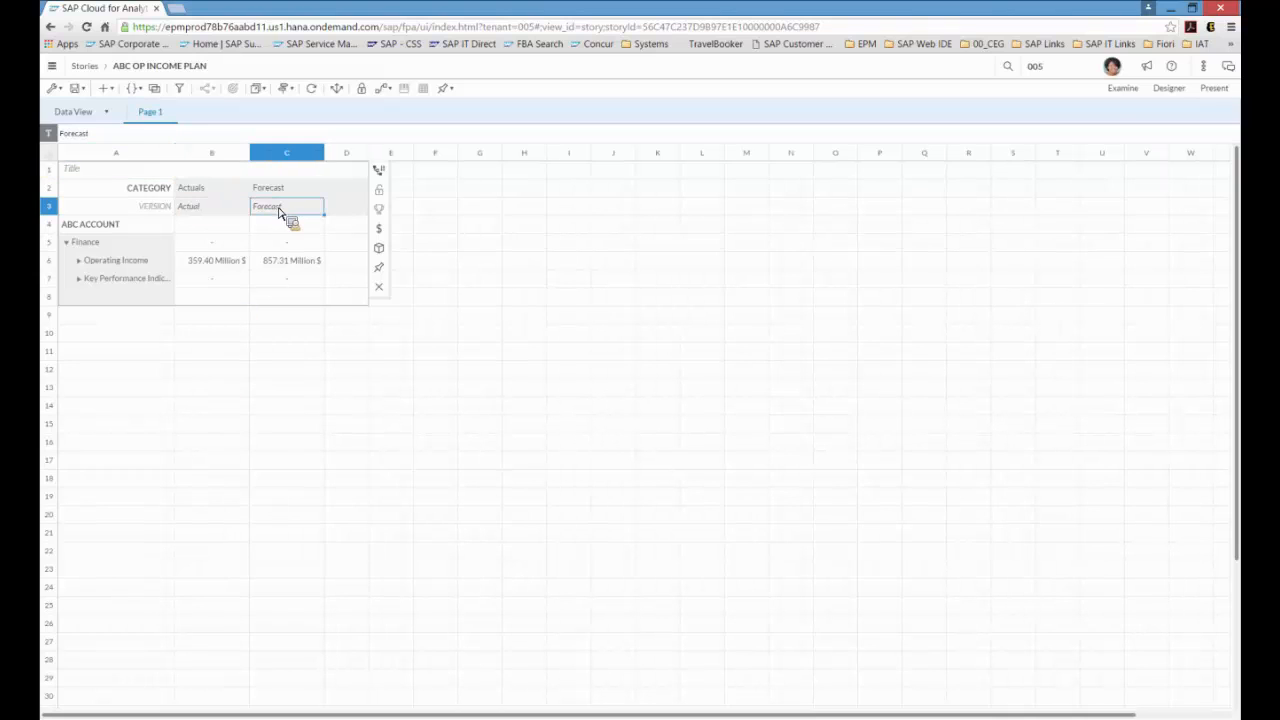
{"action": "left_click", "coordinate": [222, 263]}
{"action": "left_click", "coordinate": [298, 263]}
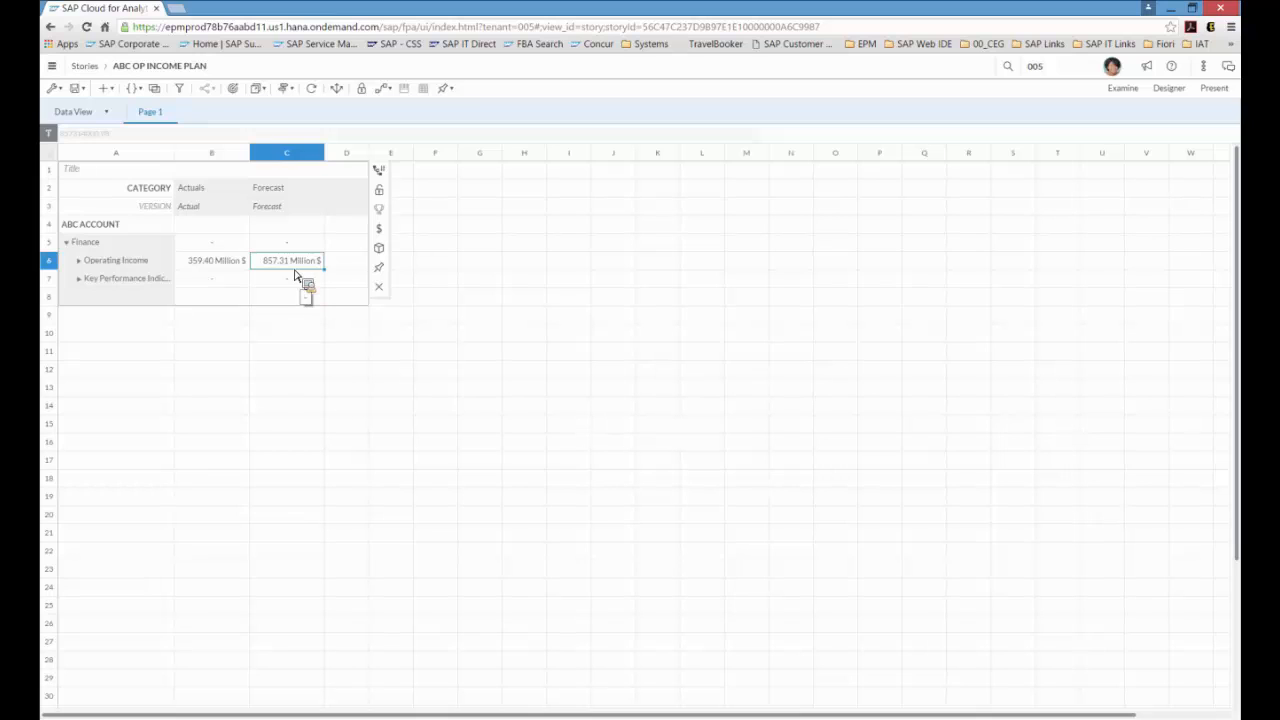
Step: Copy the Actual version to a private version named ActUpdate
{"action": "left_click", "coordinate": [212, 206]}
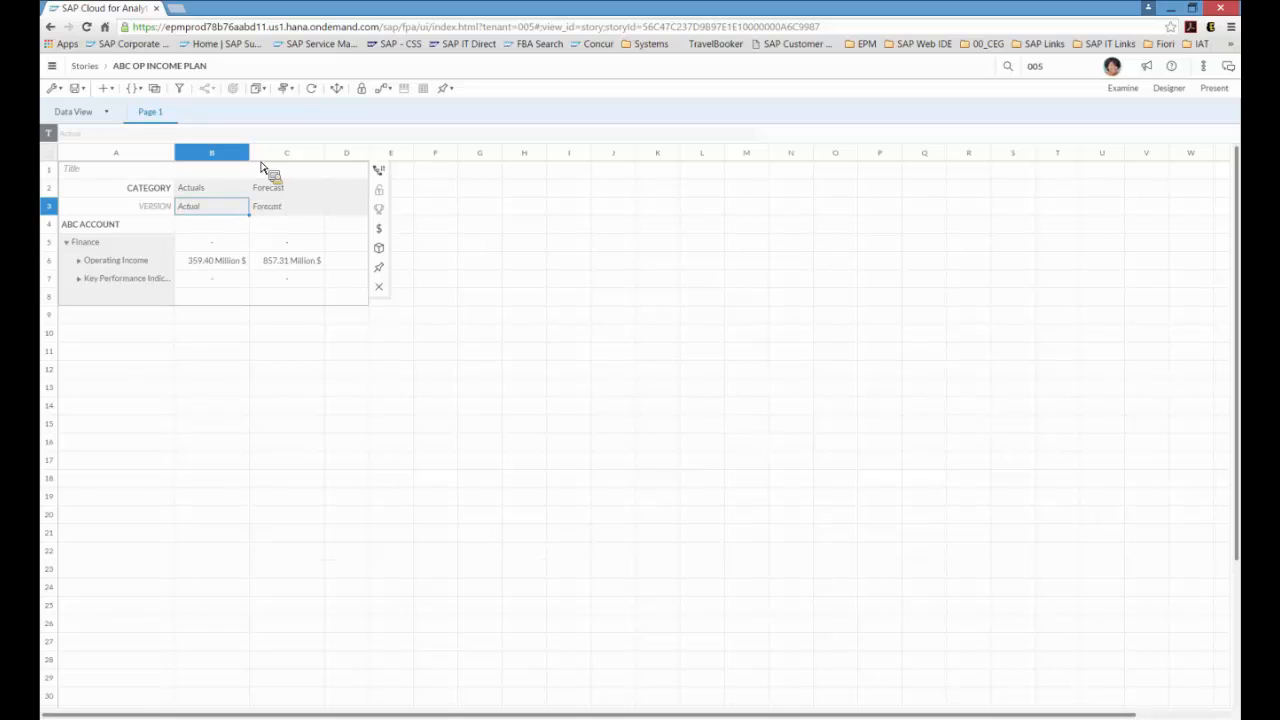
{"action": "left_click", "coordinate": [292, 89]}
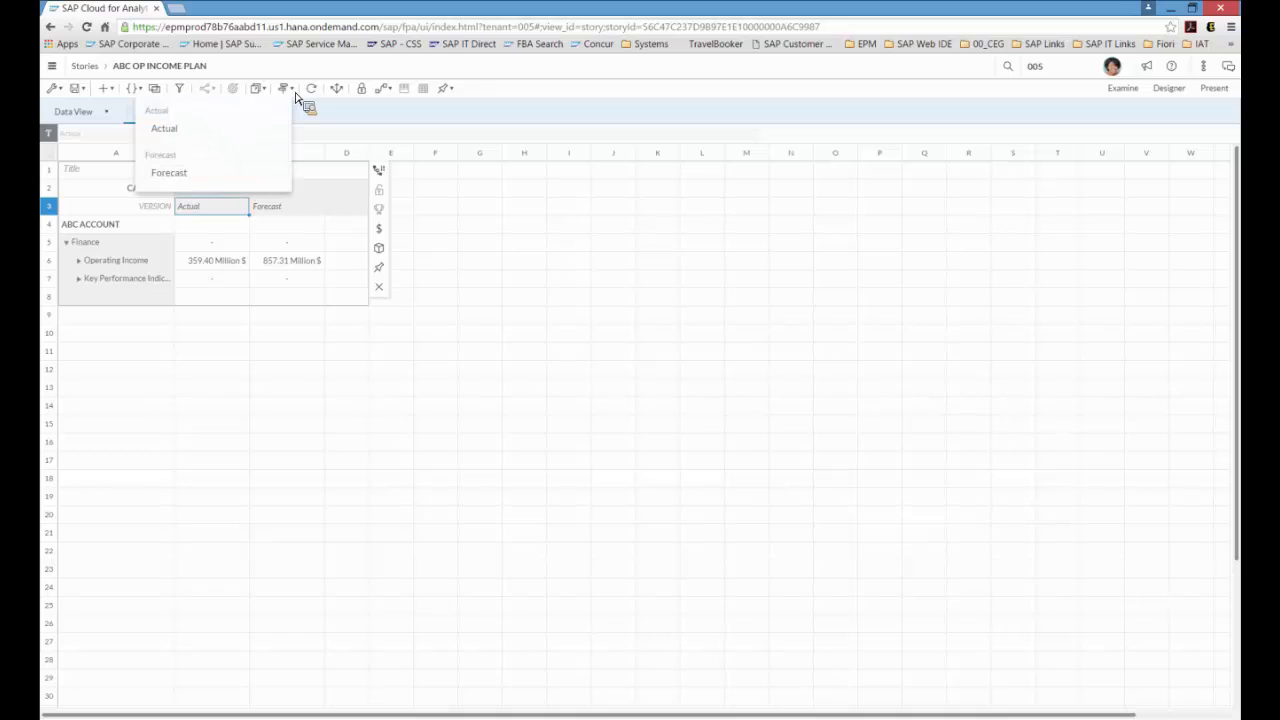
{"action": "mouse_move", "coordinate": [229, 131]}
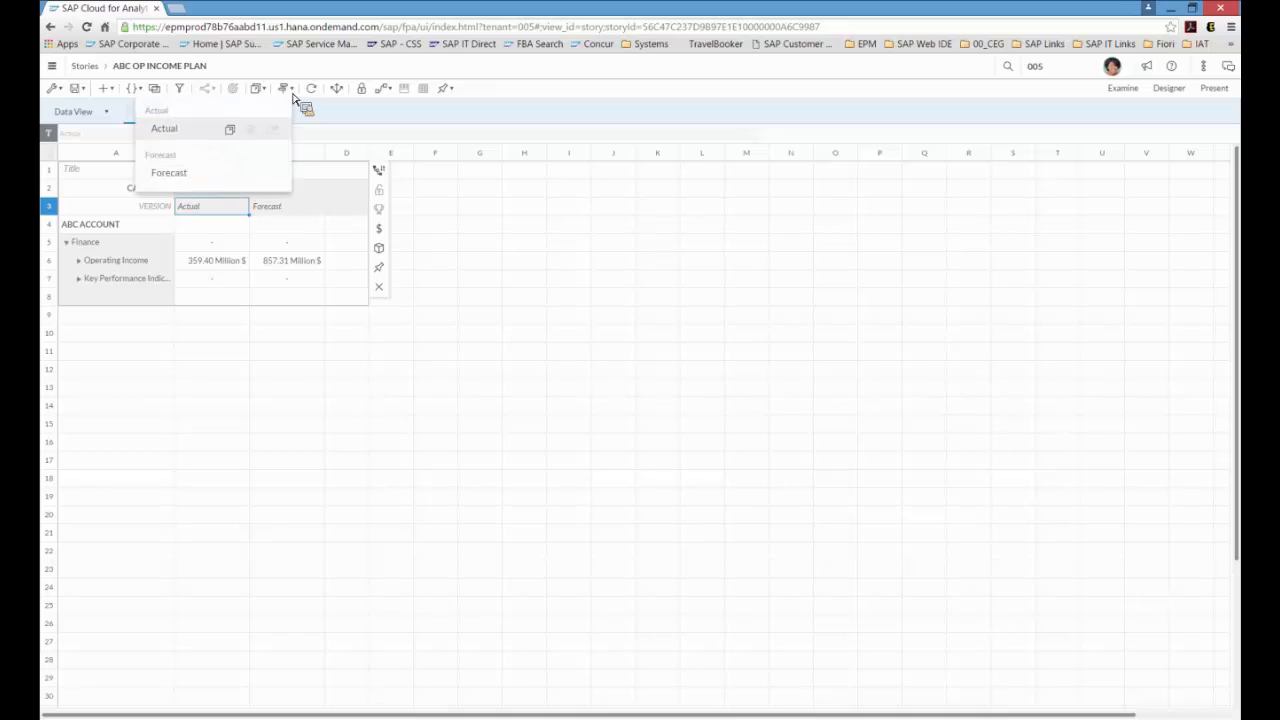
{"action": "left_click", "coordinate": [230, 131]}
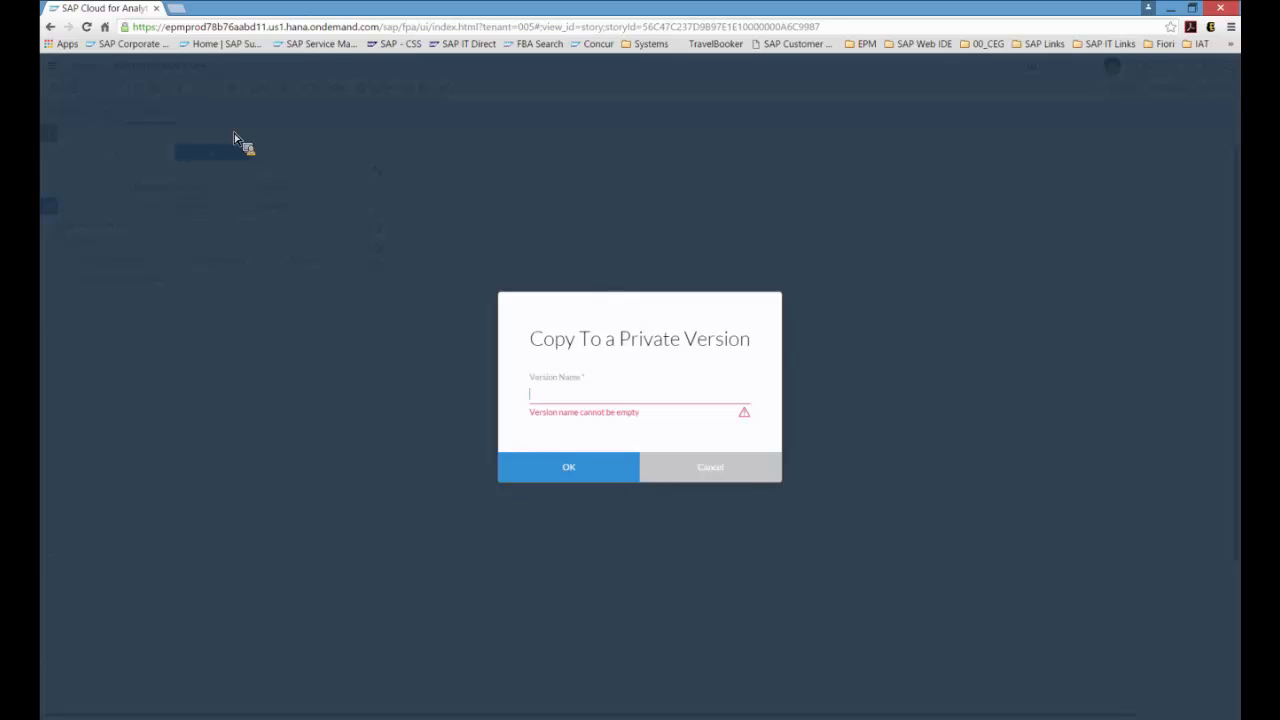
{"action": "type", "text": "AC"}
{"action": "key", "text": "BackSpace"}
{"action": "type", "text": "ct"}
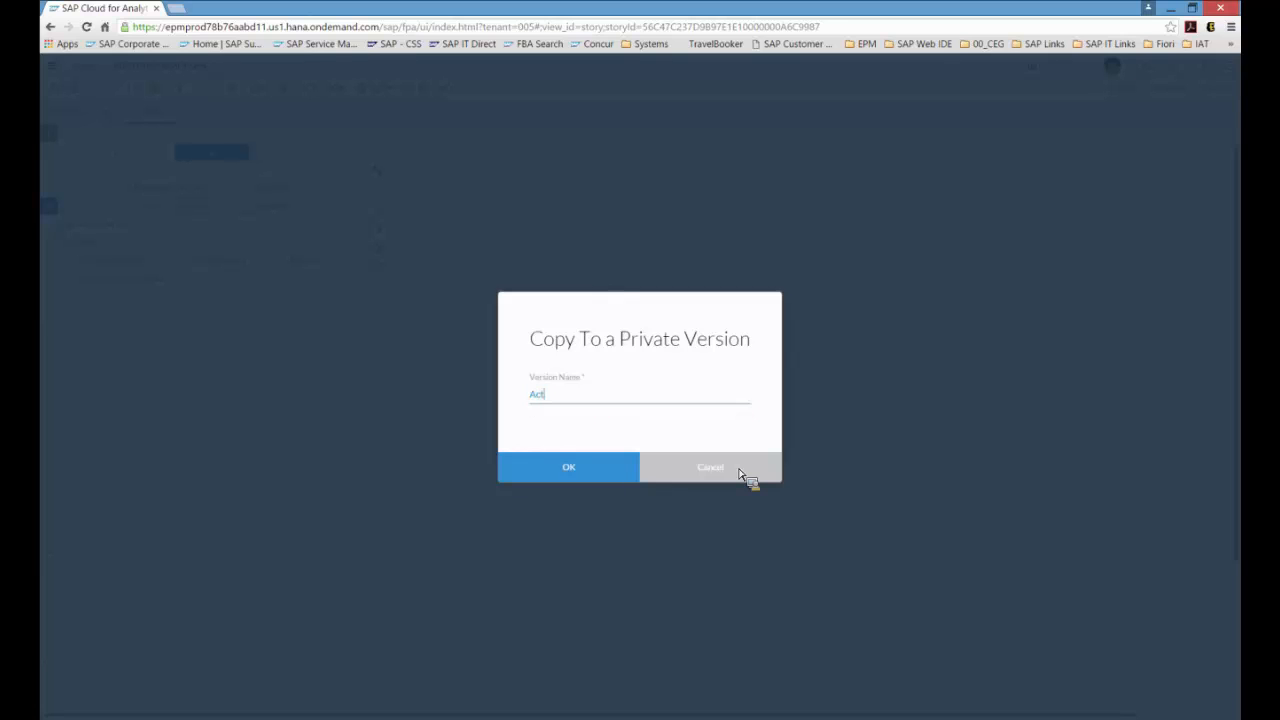
{"action": "type", "text": "Update"}
{"action": "left_click", "coordinate": [578, 478]}
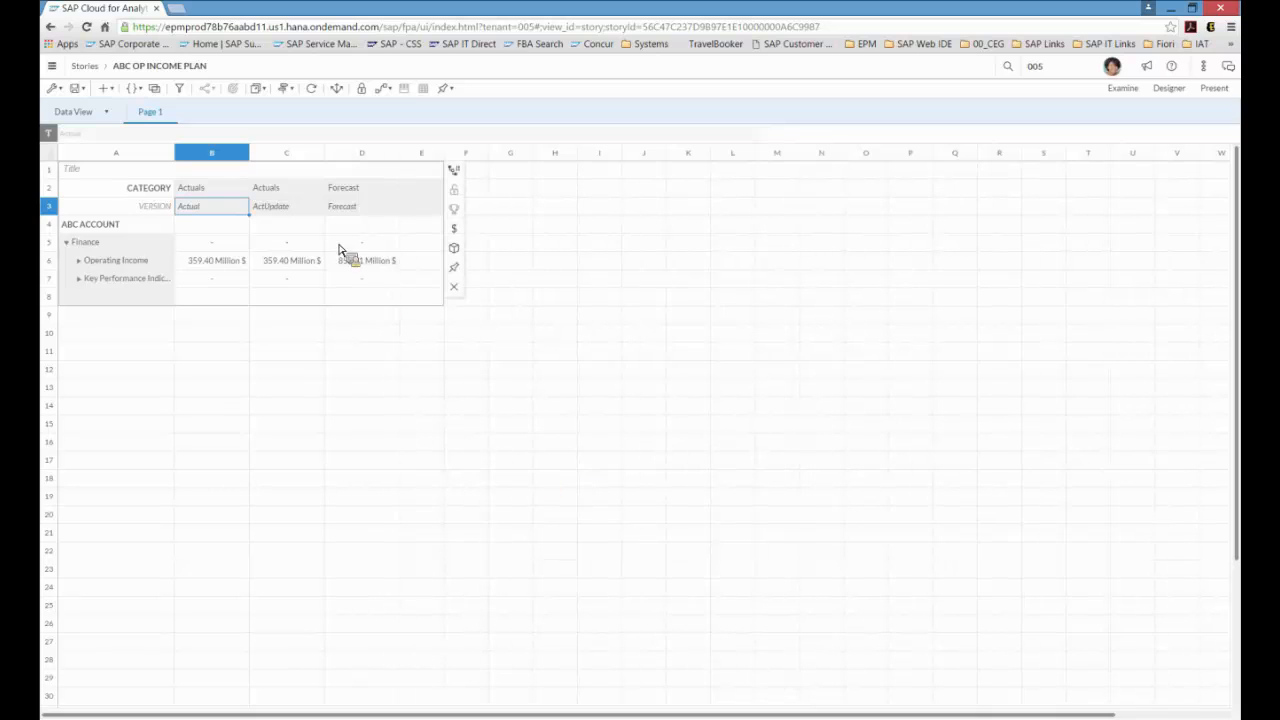
Step: Widen the table's account column
{"action": "left_click", "coordinate": [299, 187]}
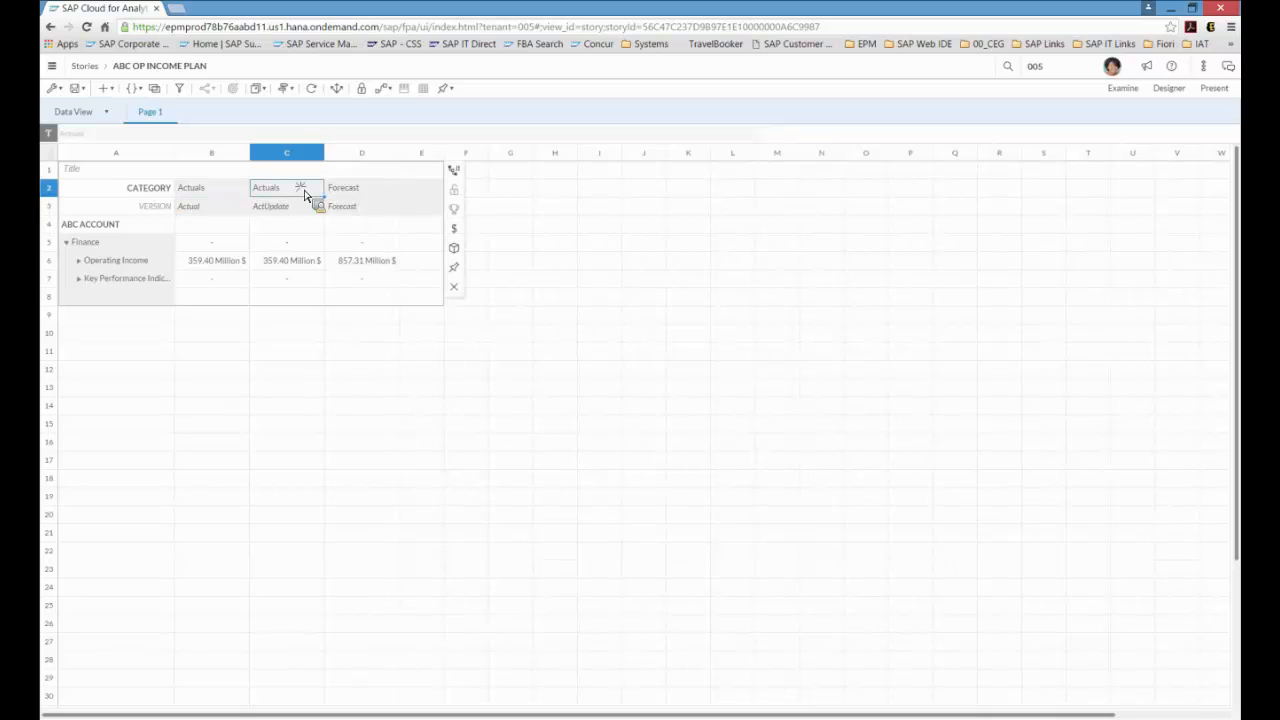
{"action": "left_click", "coordinate": [298, 212]}
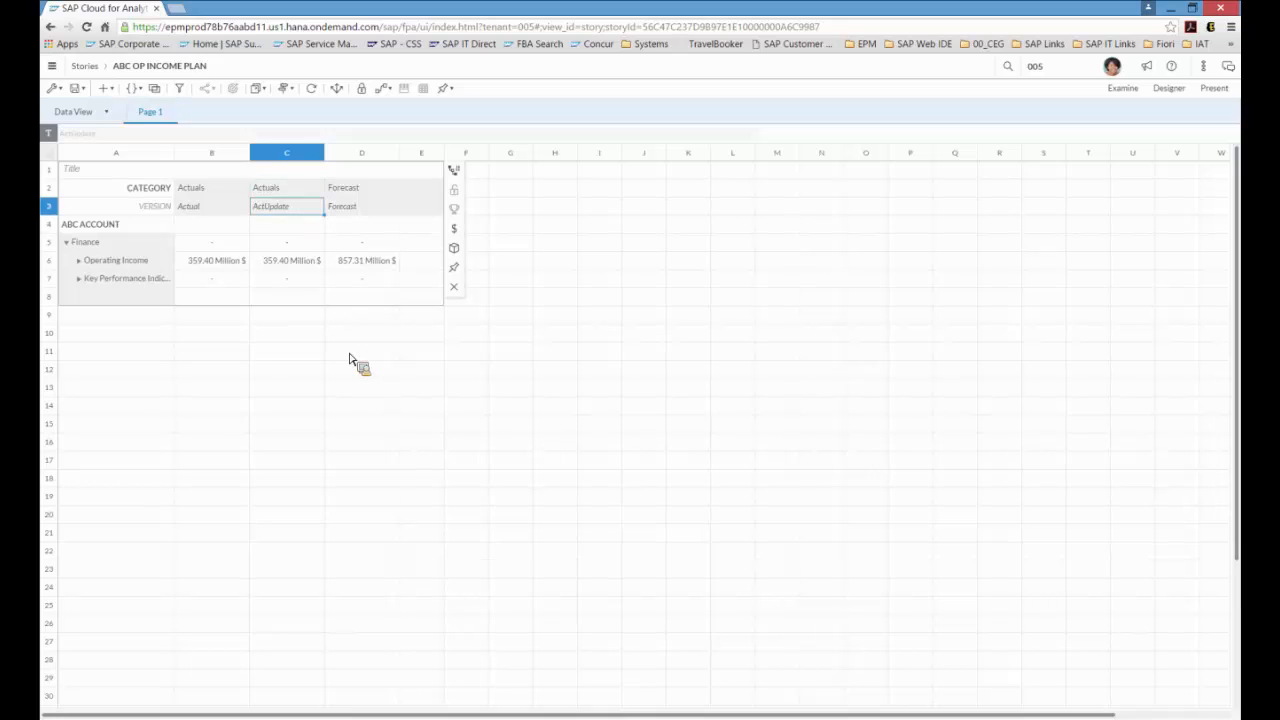
{"action": "left_click_drag", "start_coordinate": [240, 272], "coordinate": [310, 268]}
{"action": "left_click_drag", "start_coordinate": [173, 151], "coordinate": [186, 165]}
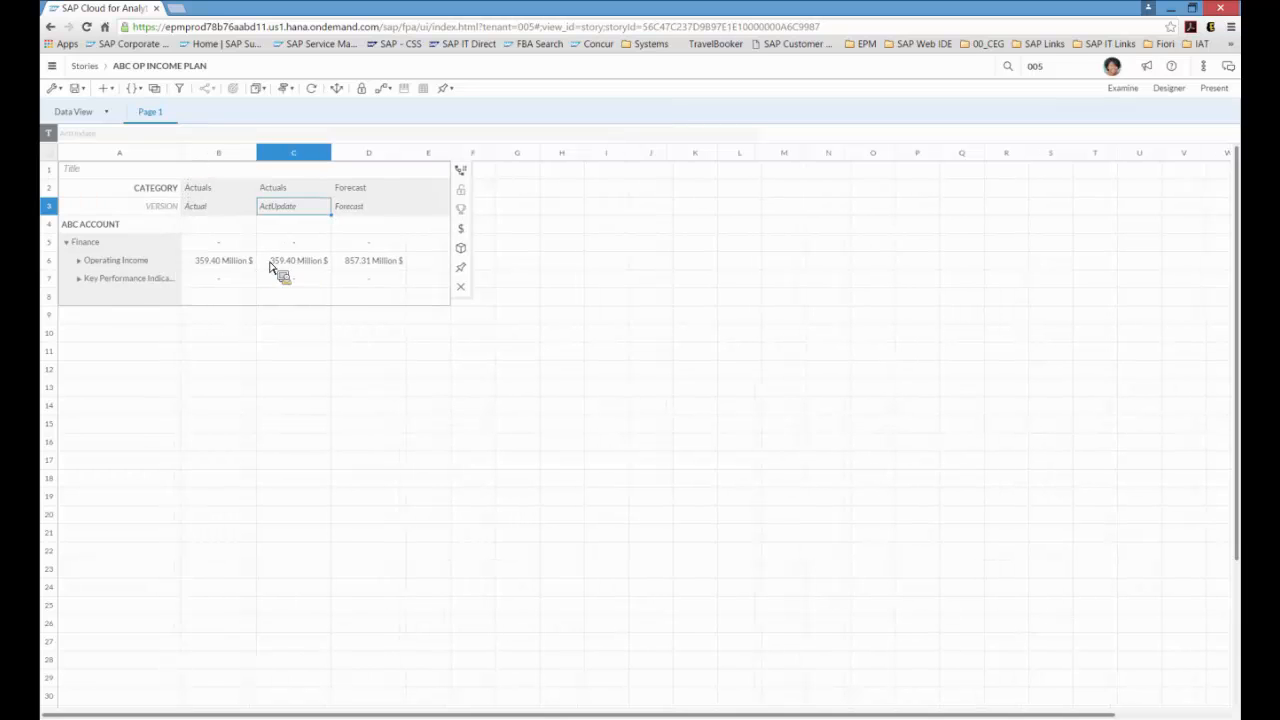
{"action": "left_click", "coordinate": [228, 246]}
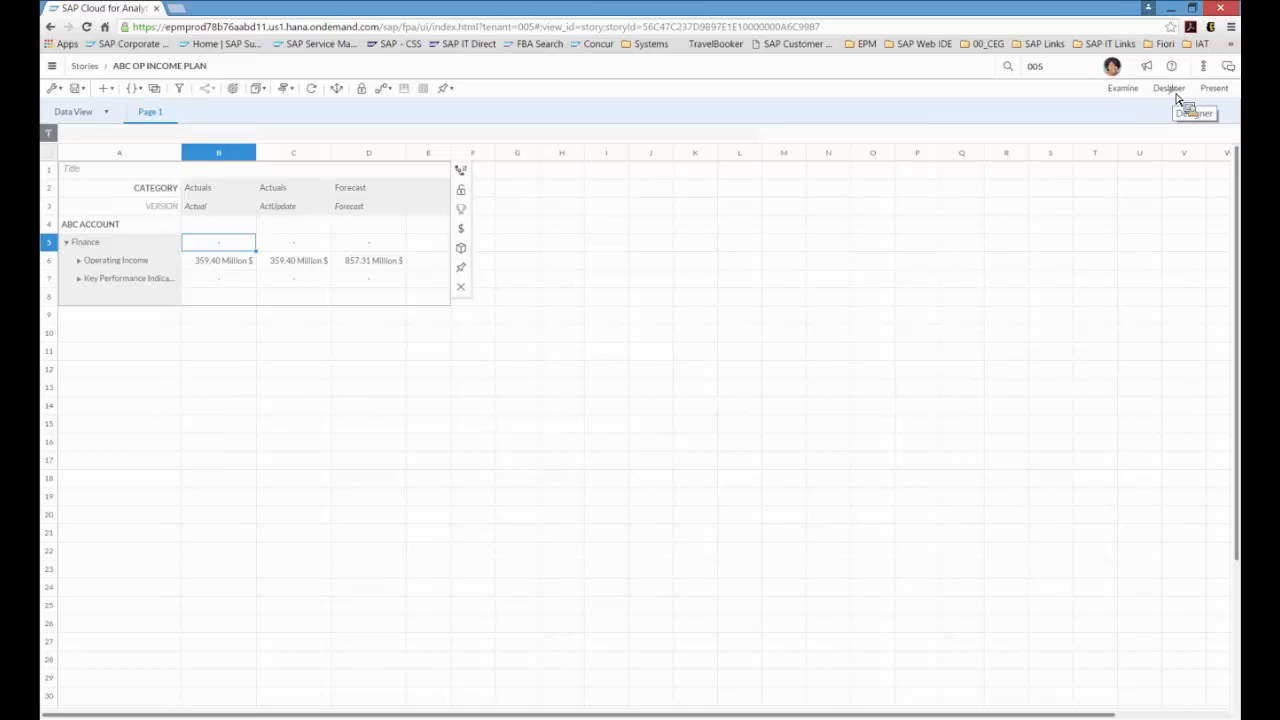
Step: In the Designer, filter the ABC Account rows to show only Operating Income
{"action": "left_click", "coordinate": [1176, 92]}
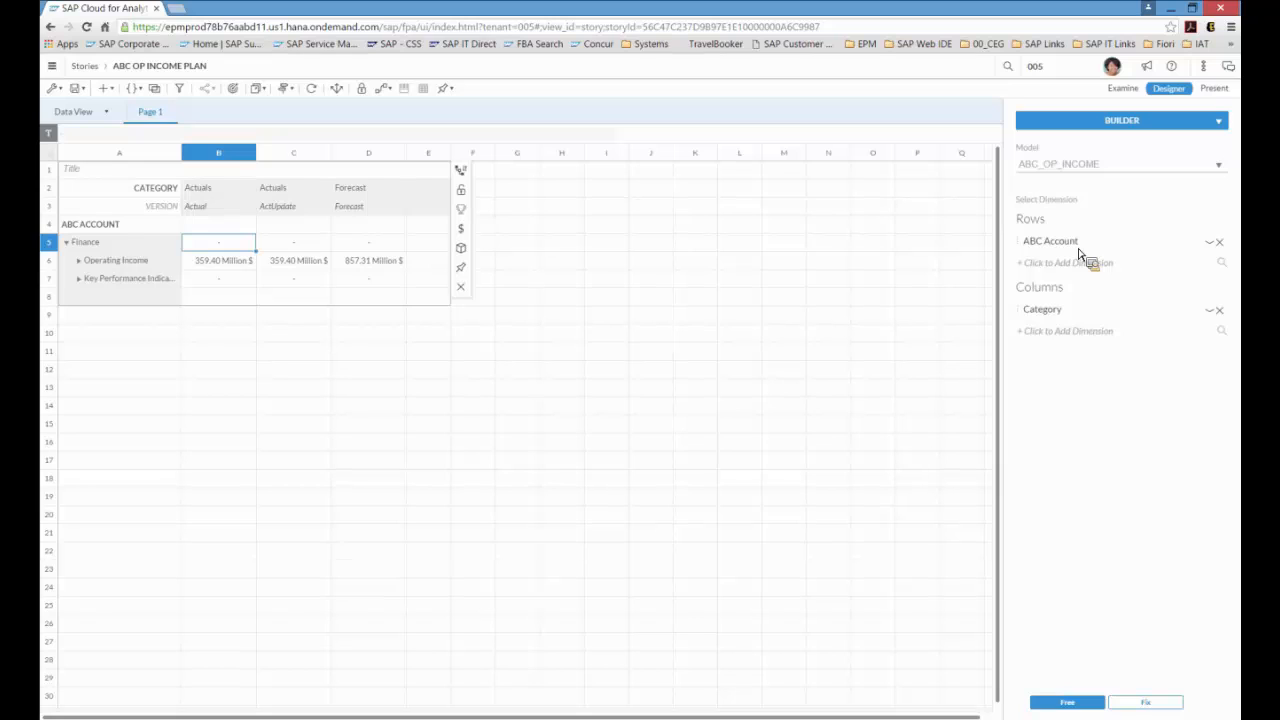
{"action": "left_click", "coordinate": [1212, 245]}
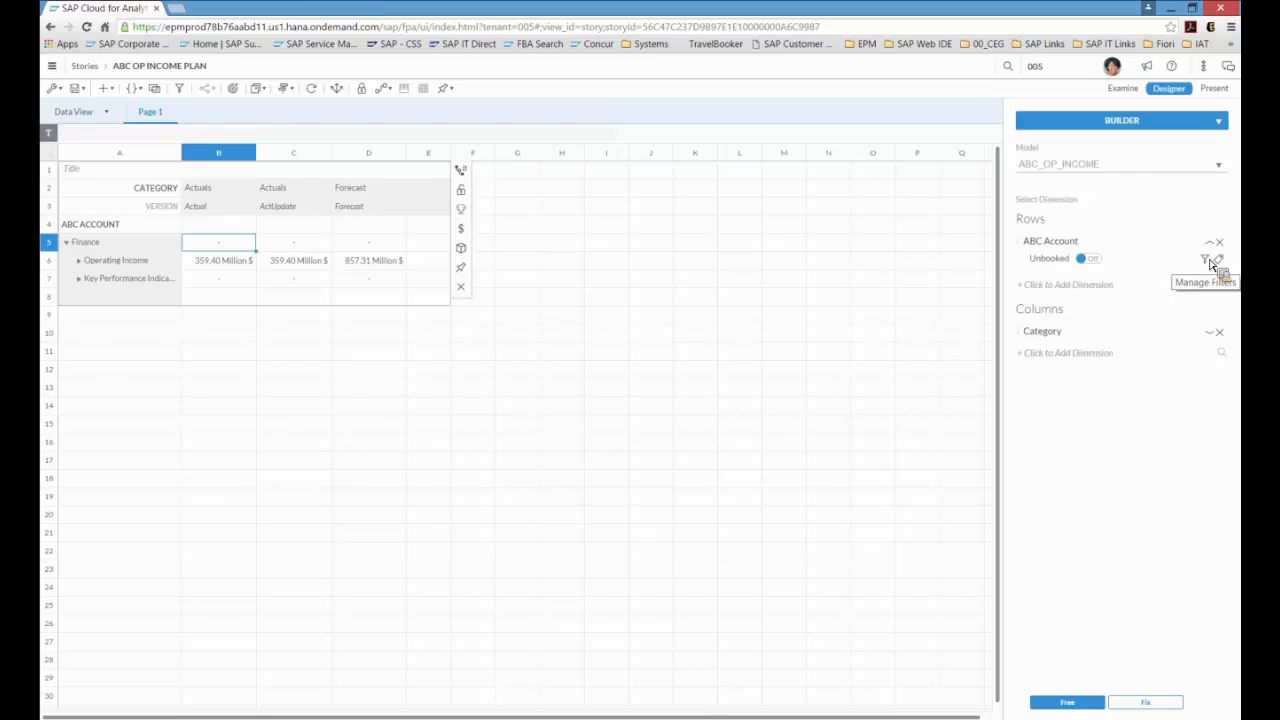
{"action": "left_click", "coordinate": [1206, 259]}
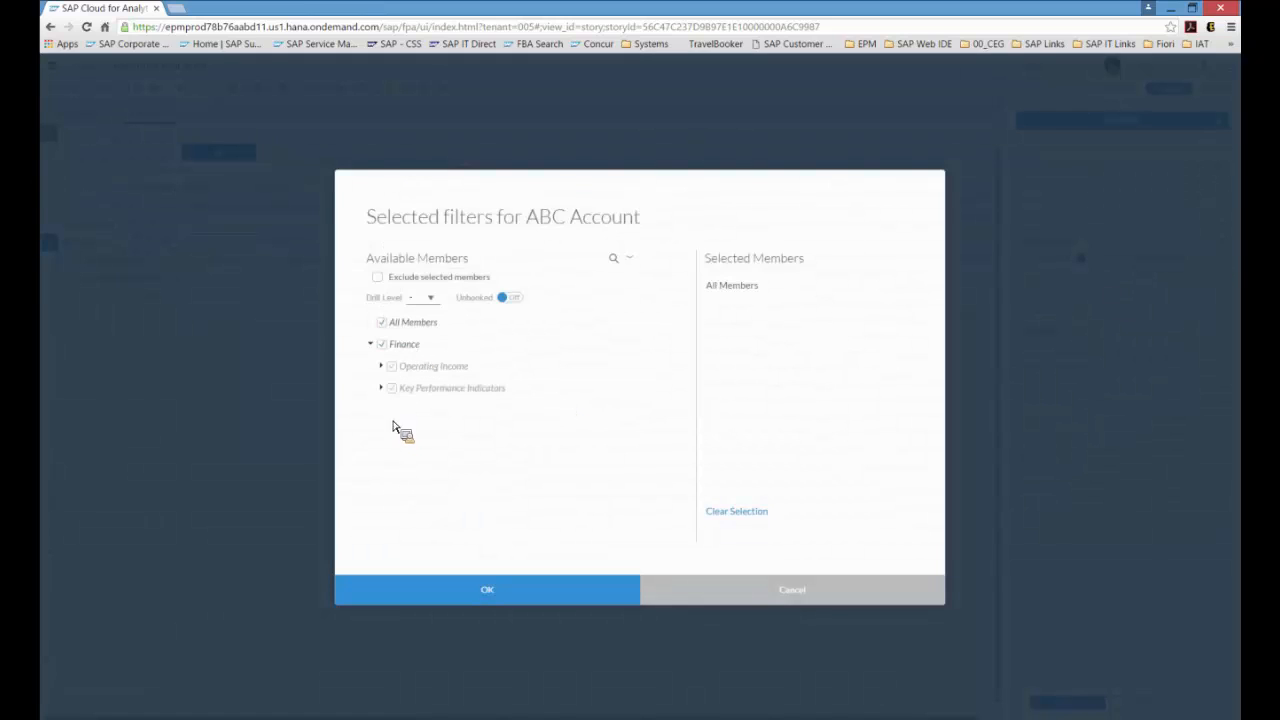
{"action": "left_click", "coordinate": [385, 331]}
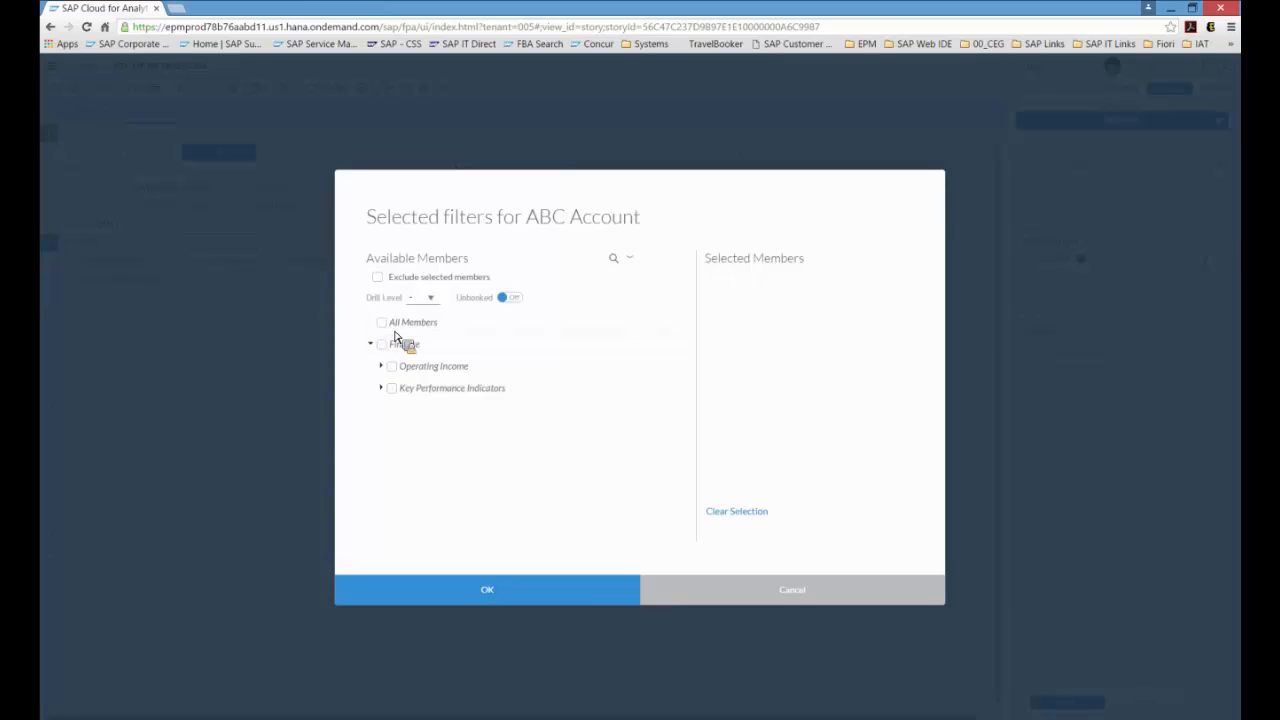
{"action": "left_click", "coordinate": [392, 367]}
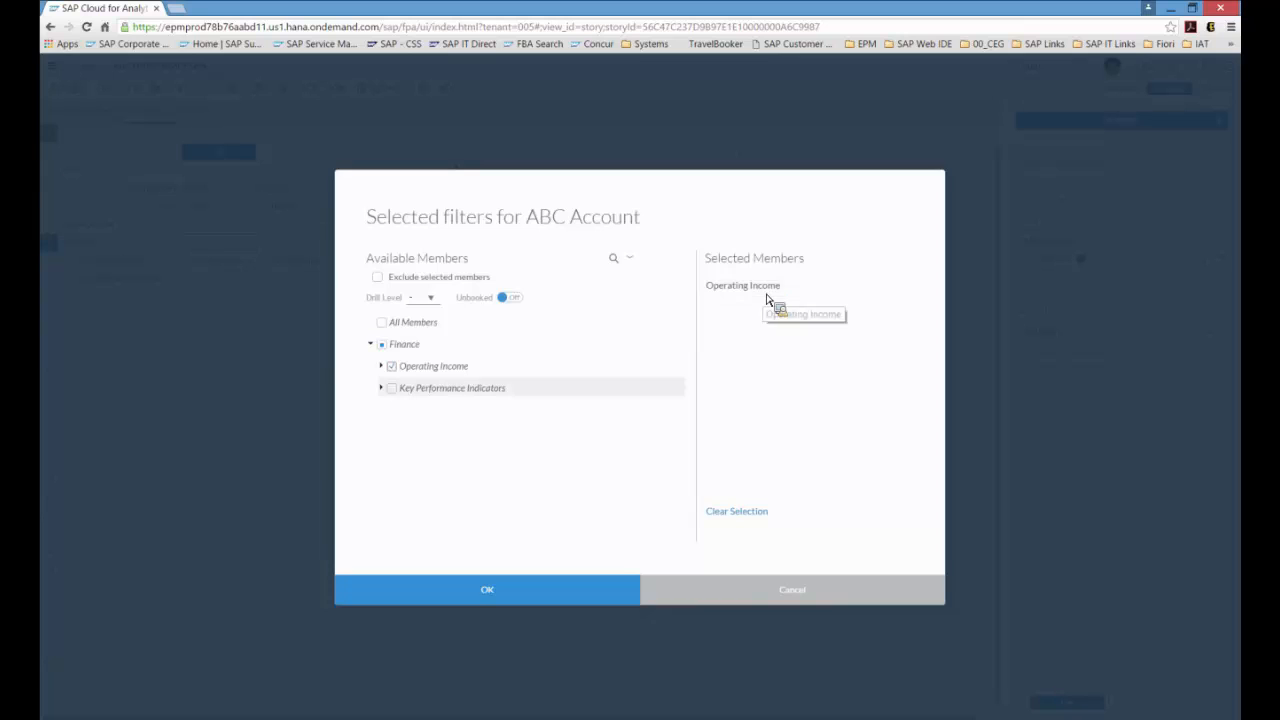
{"action": "left_click", "coordinate": [503, 589]}
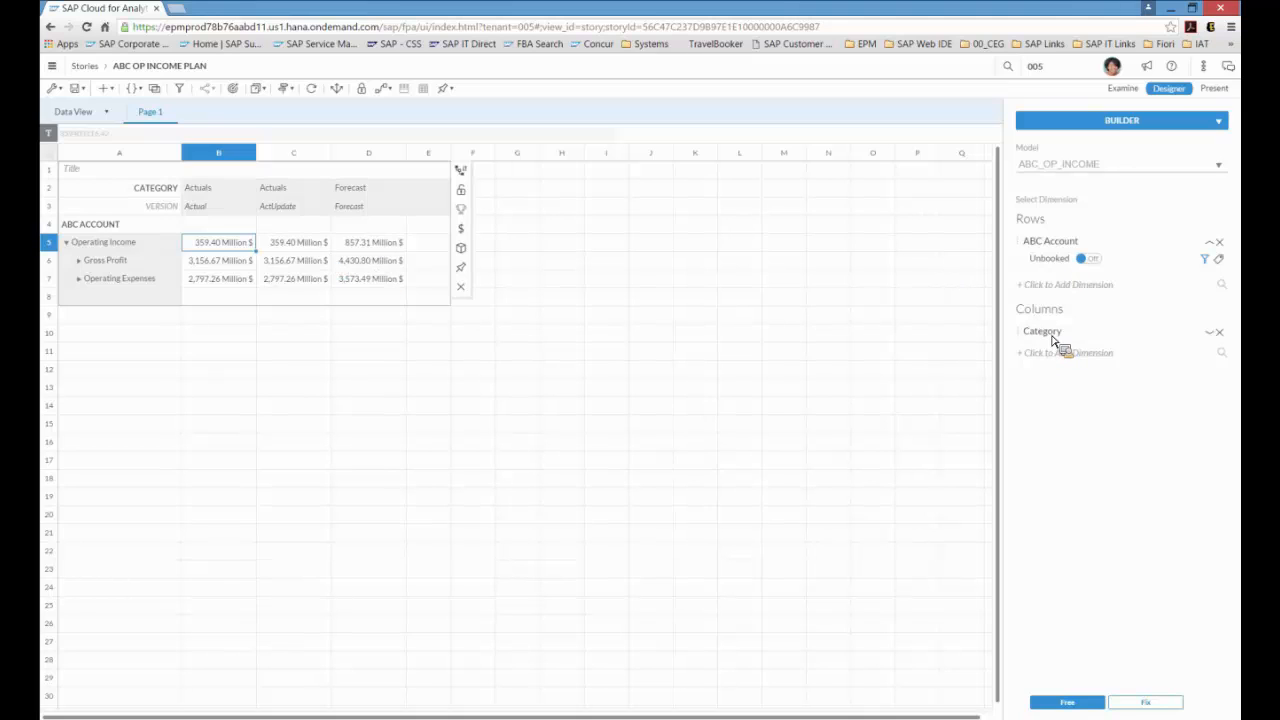
Step: Filter the Category columns to show only the Actuals Actual and Actuals ActUpdate members
{"action": "left_click", "coordinate": [1210, 333]}
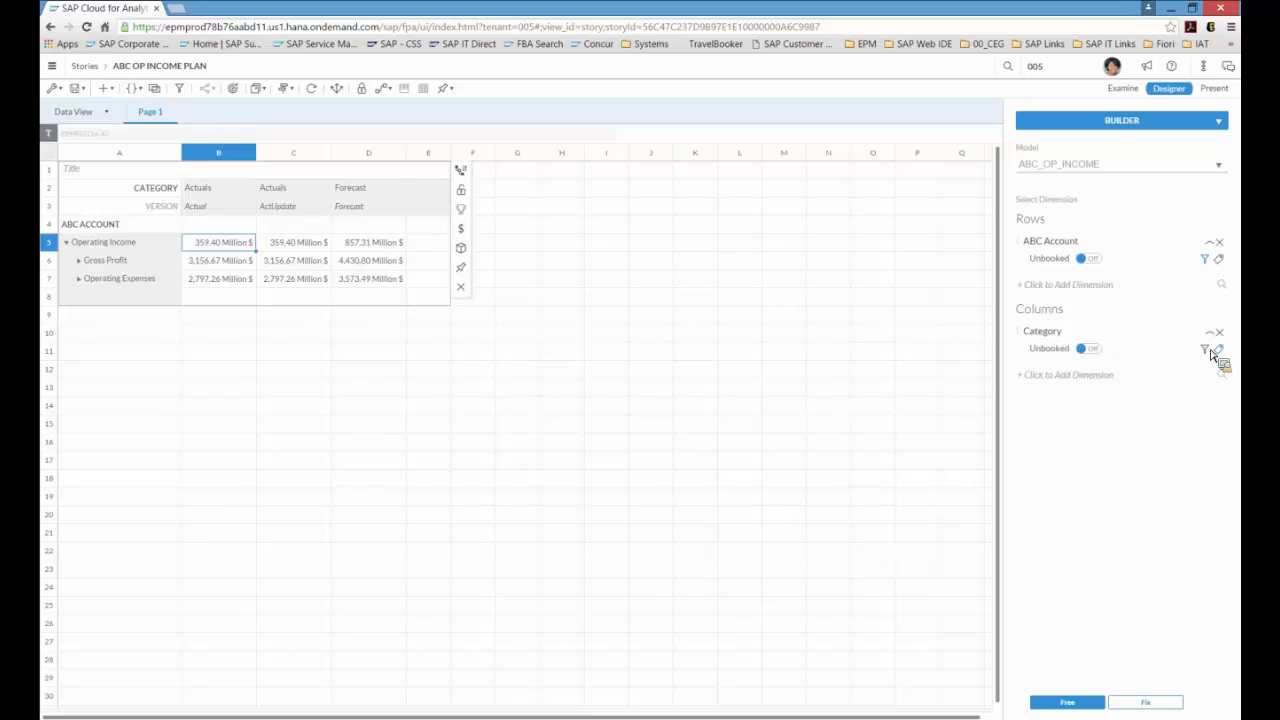
{"action": "left_click", "coordinate": [1207, 351]}
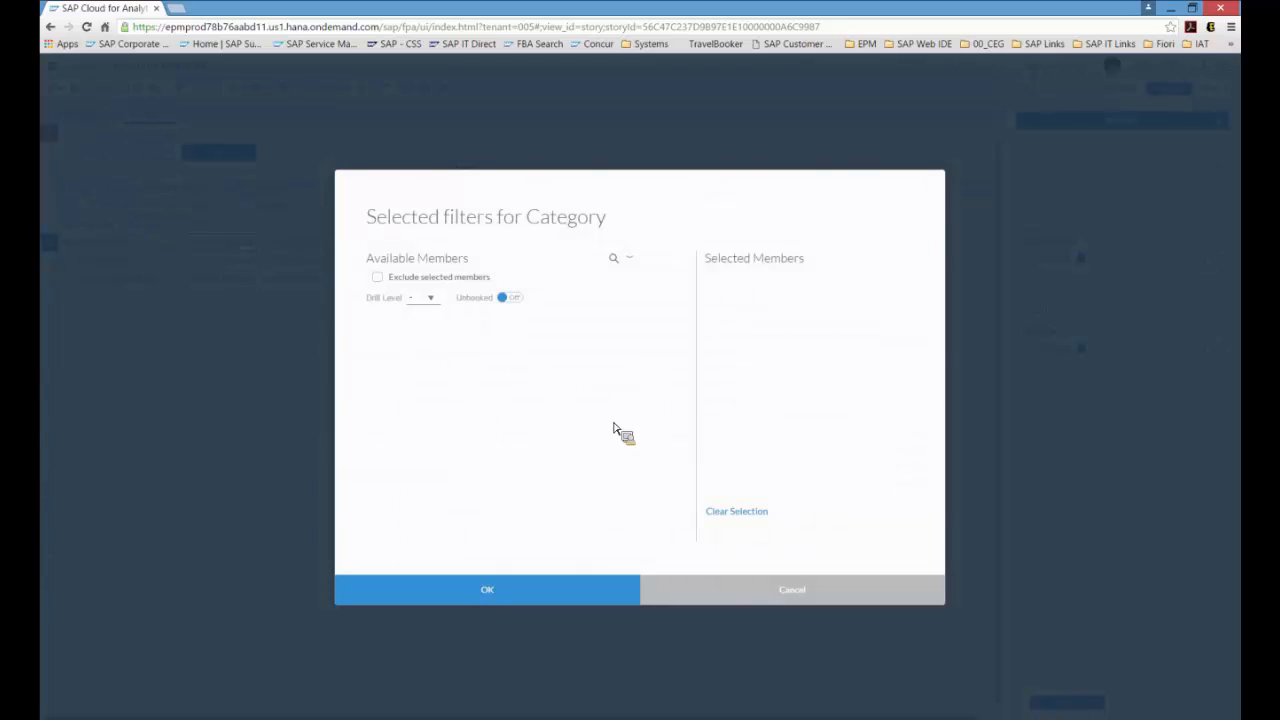
{"action": "left_click", "coordinate": [390, 328]}
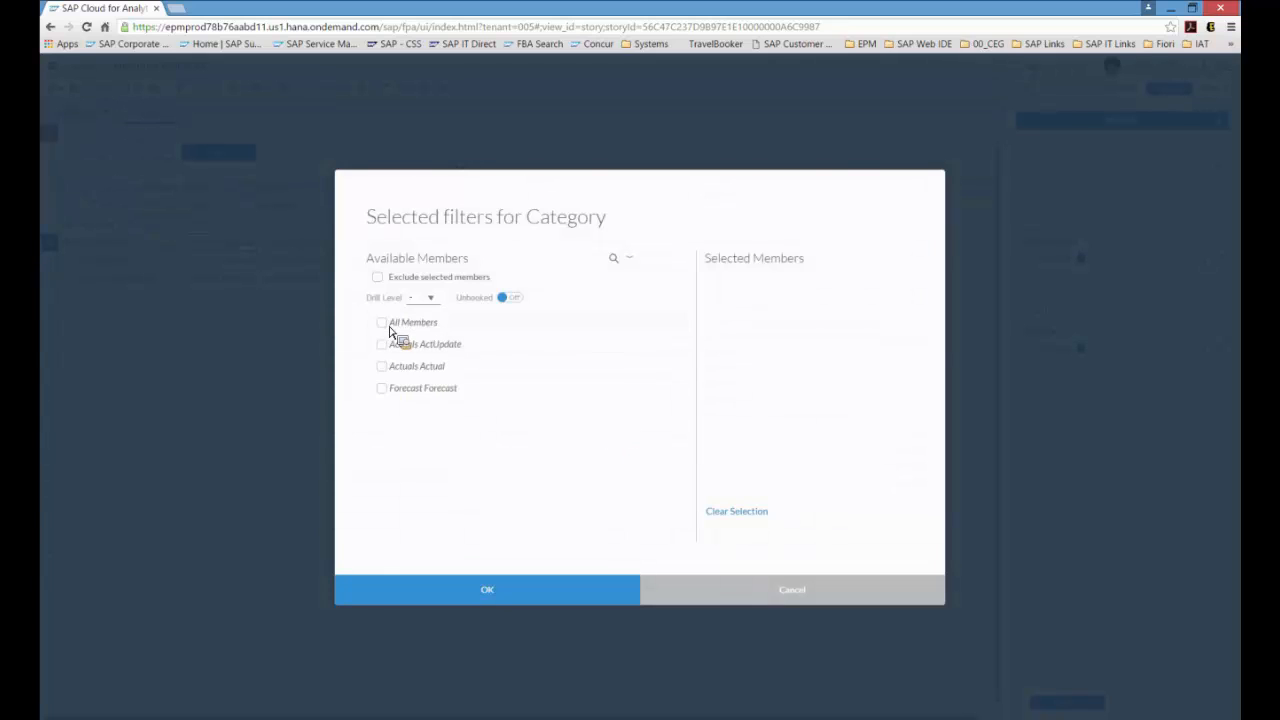
{"action": "left_click", "coordinate": [390, 364]}
{"action": "left_click", "coordinate": [382, 344]}
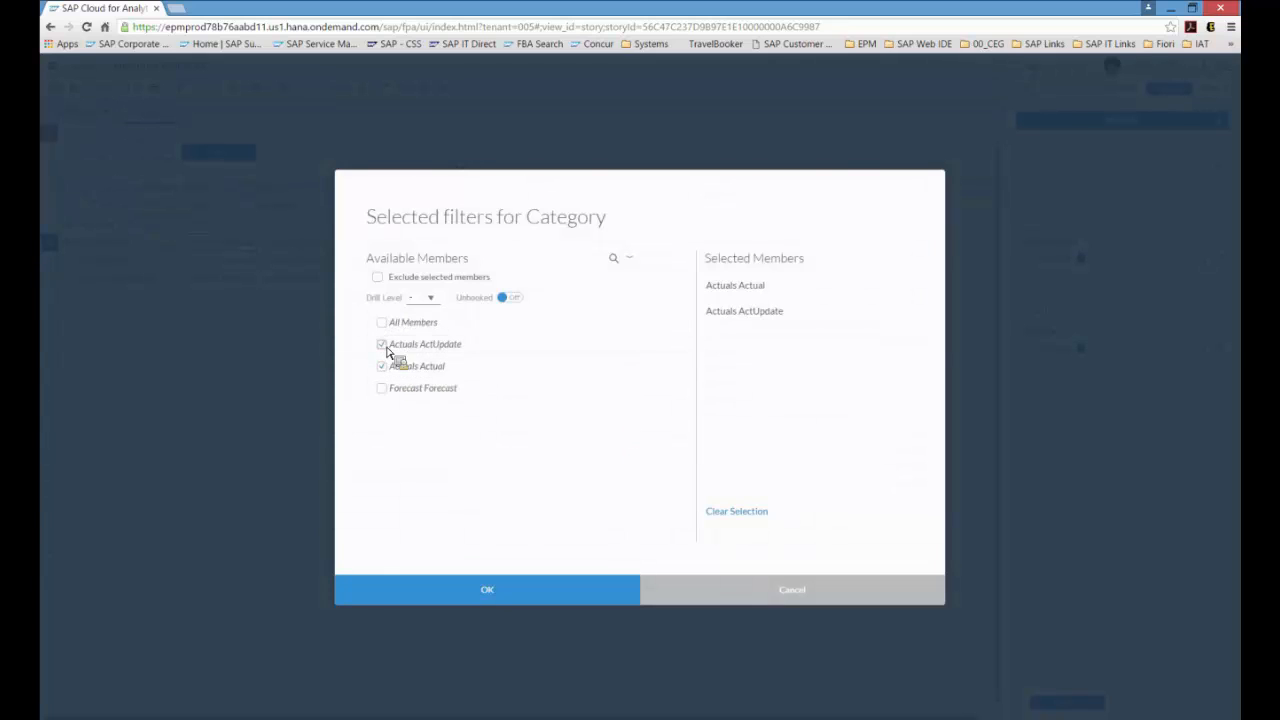
{"action": "left_click", "coordinate": [510, 590]}
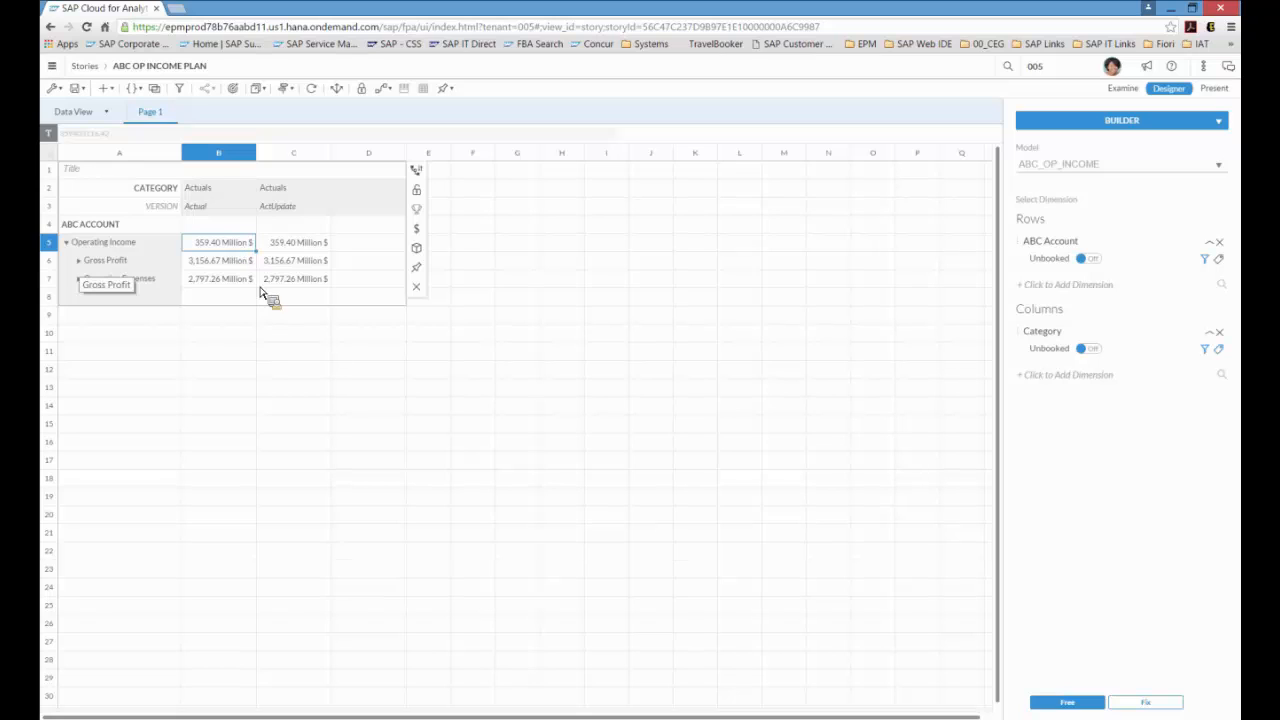
Step: Expand the Gross Profit, Net Revenue and Gross Revenue account rows in the table
{"action": "left_click", "coordinate": [84, 268]}
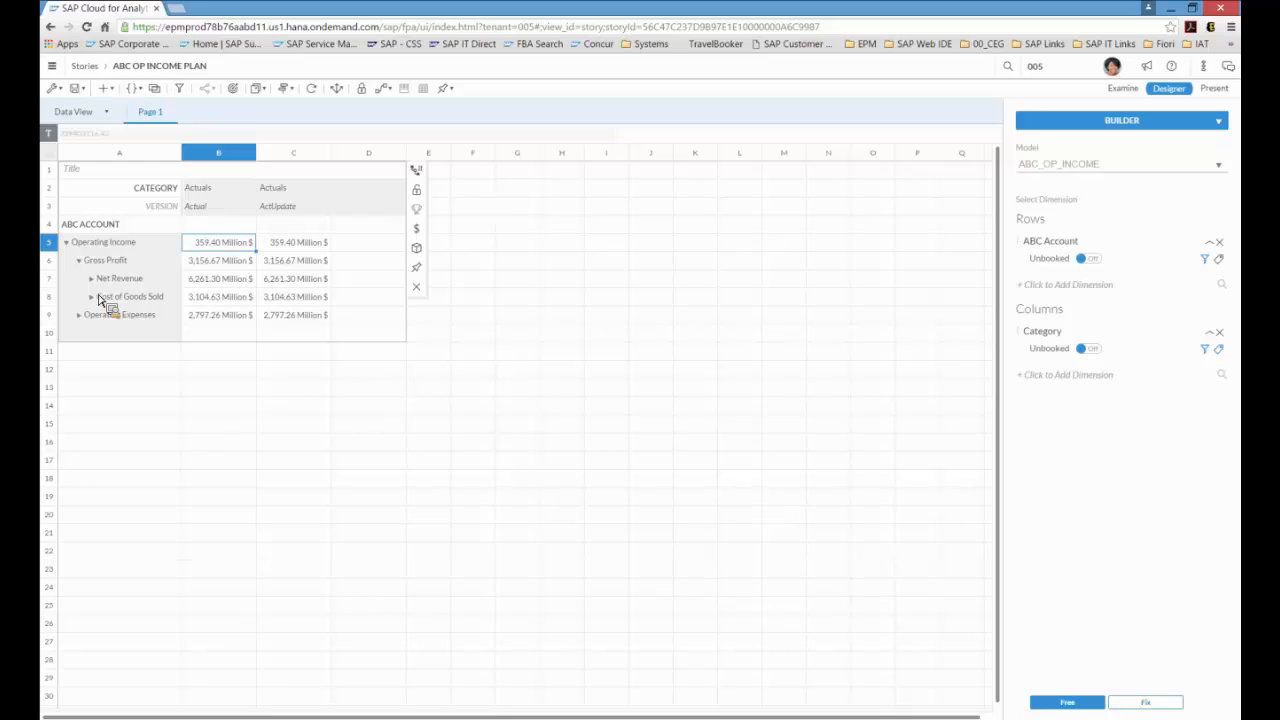
{"action": "left_click", "coordinate": [92, 280]}
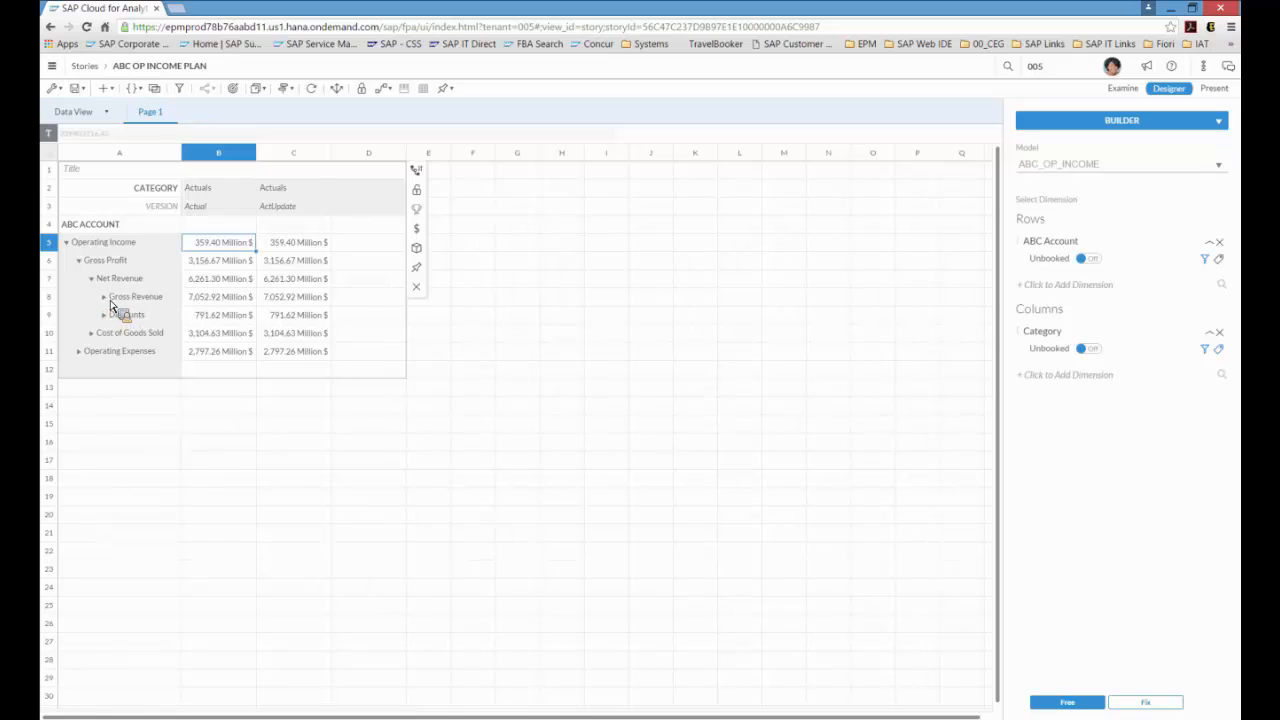
{"action": "left_click", "coordinate": [106, 298]}
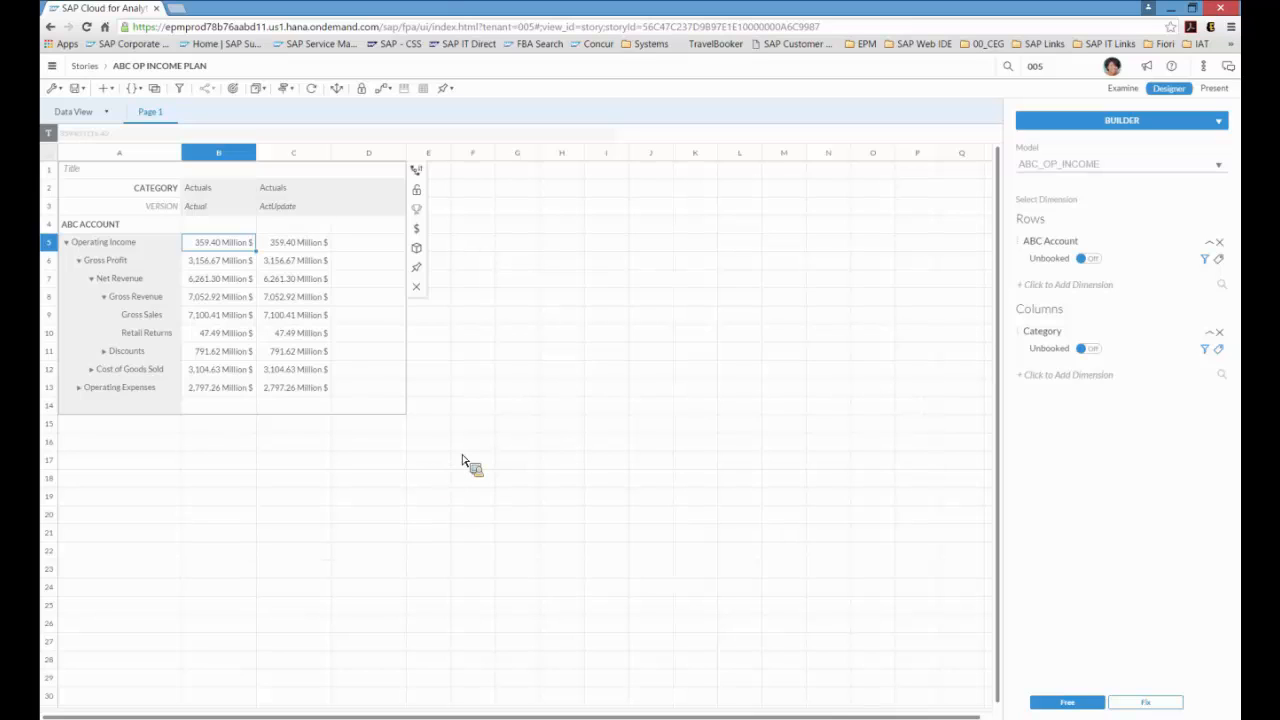
Step: Add the Time dimension to the rows and filter it by member to 2016 Q1 only
{"action": "left_click", "coordinate": [1072, 286]}
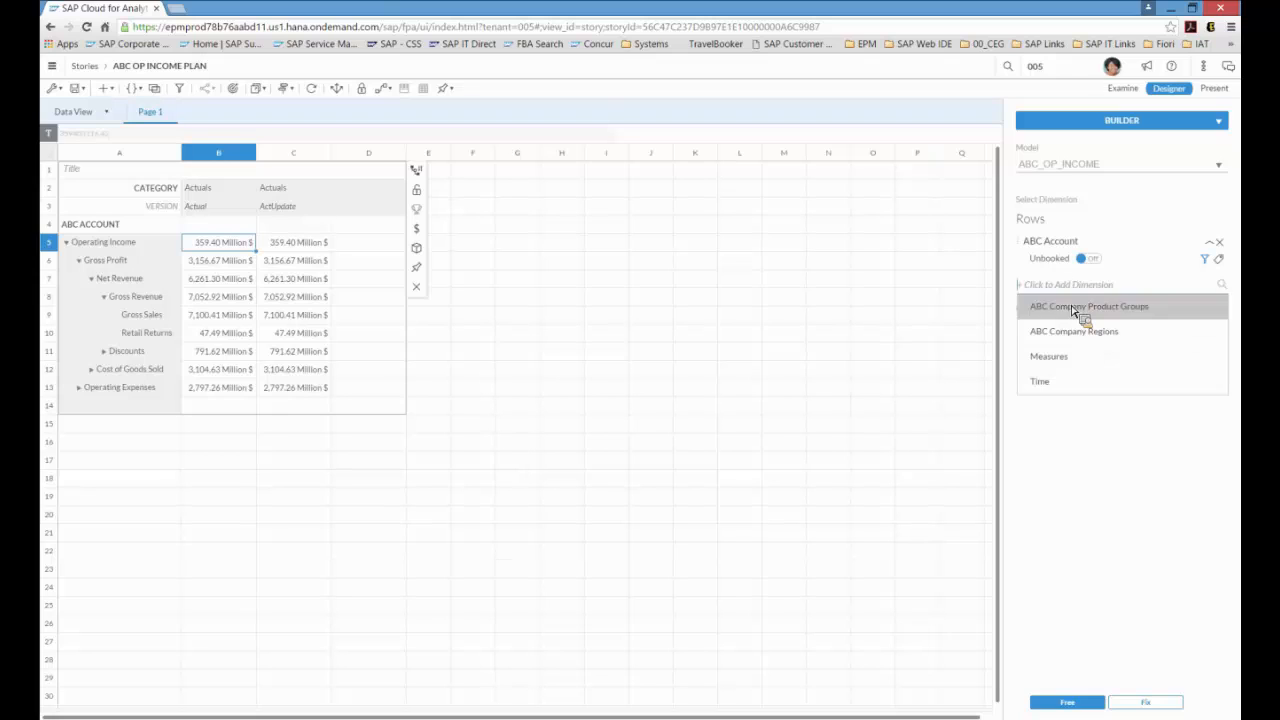
{"action": "left_click", "coordinate": [1062, 383]}
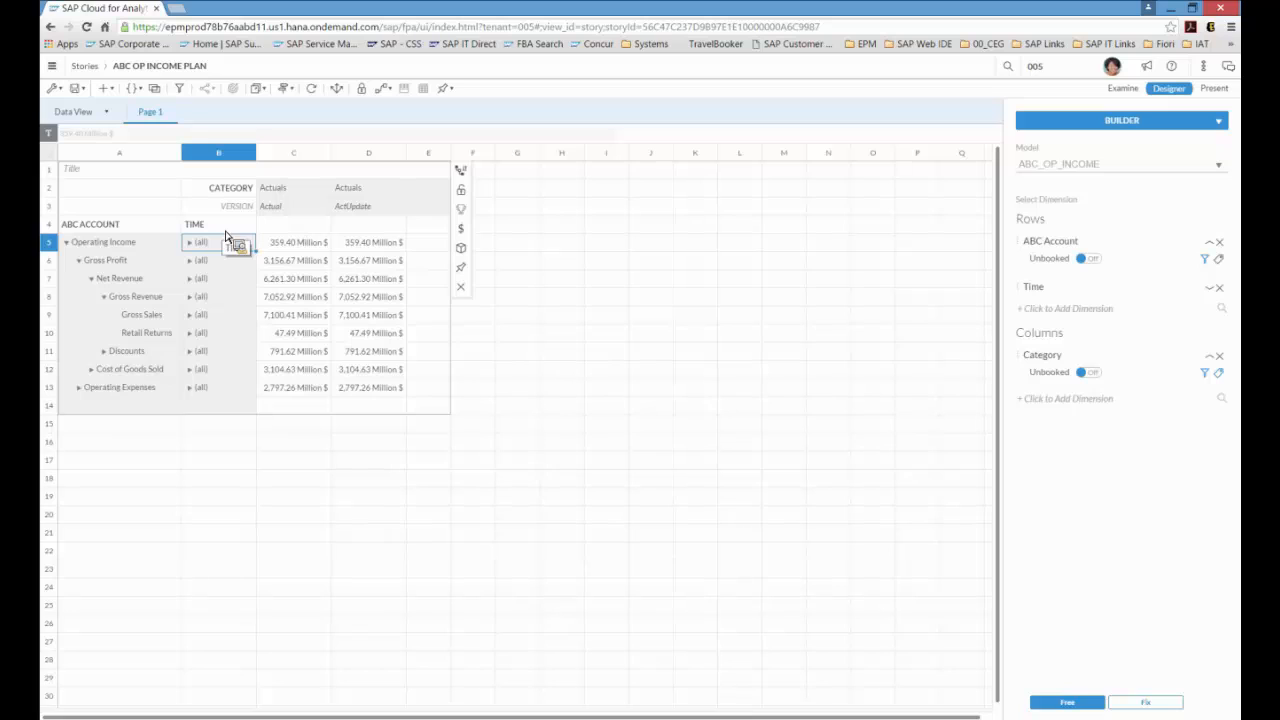
{"action": "left_click", "coordinate": [1209, 288]}
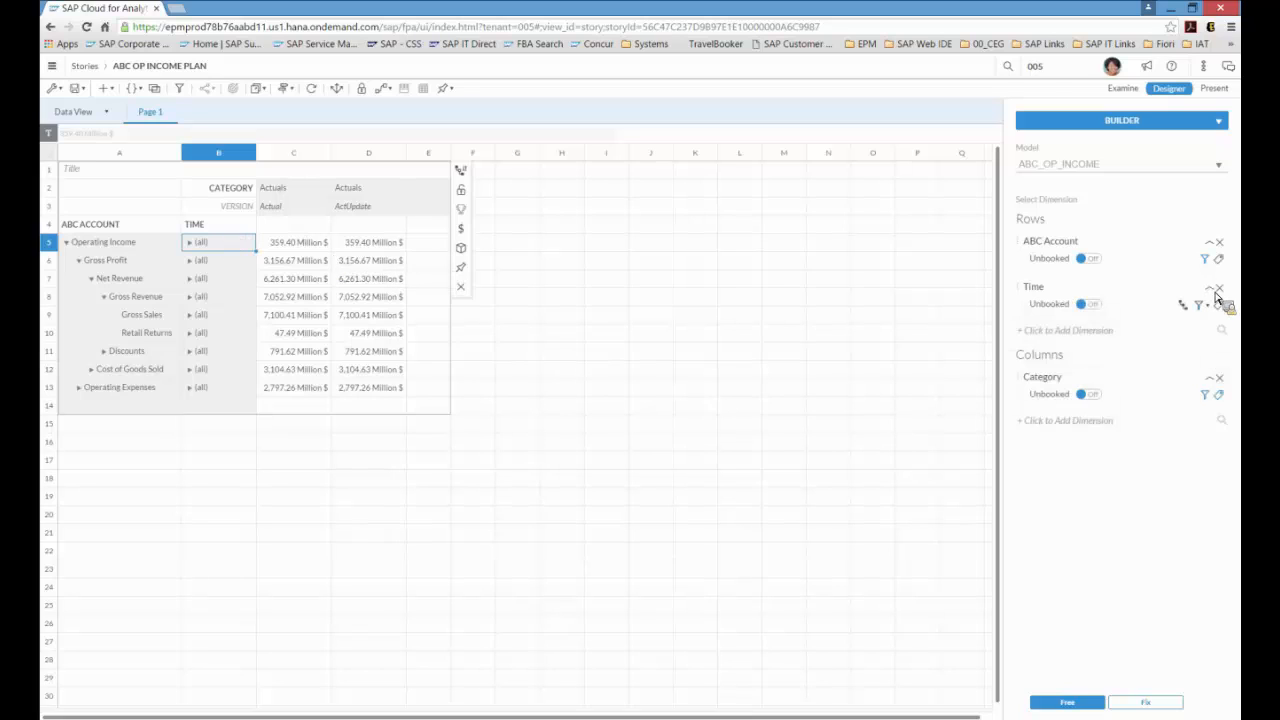
{"action": "left_click", "coordinate": [1206, 305]}
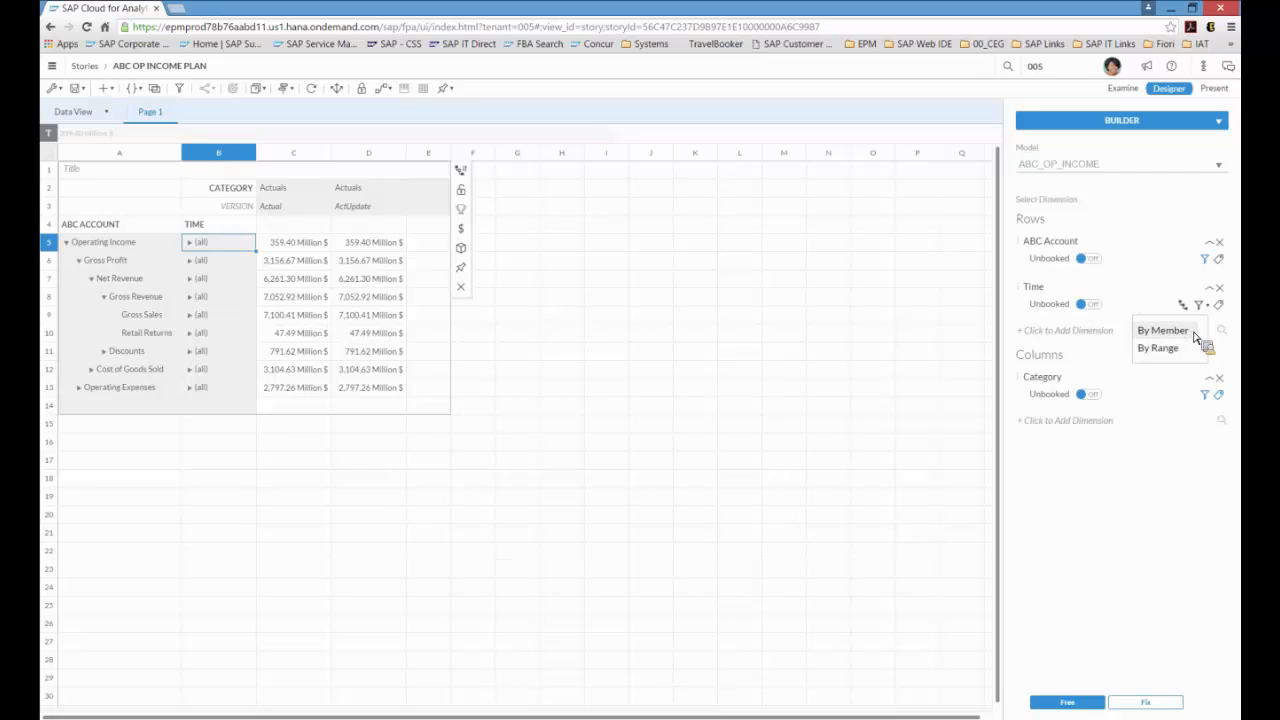
{"action": "left_click", "coordinate": [1188, 333]}
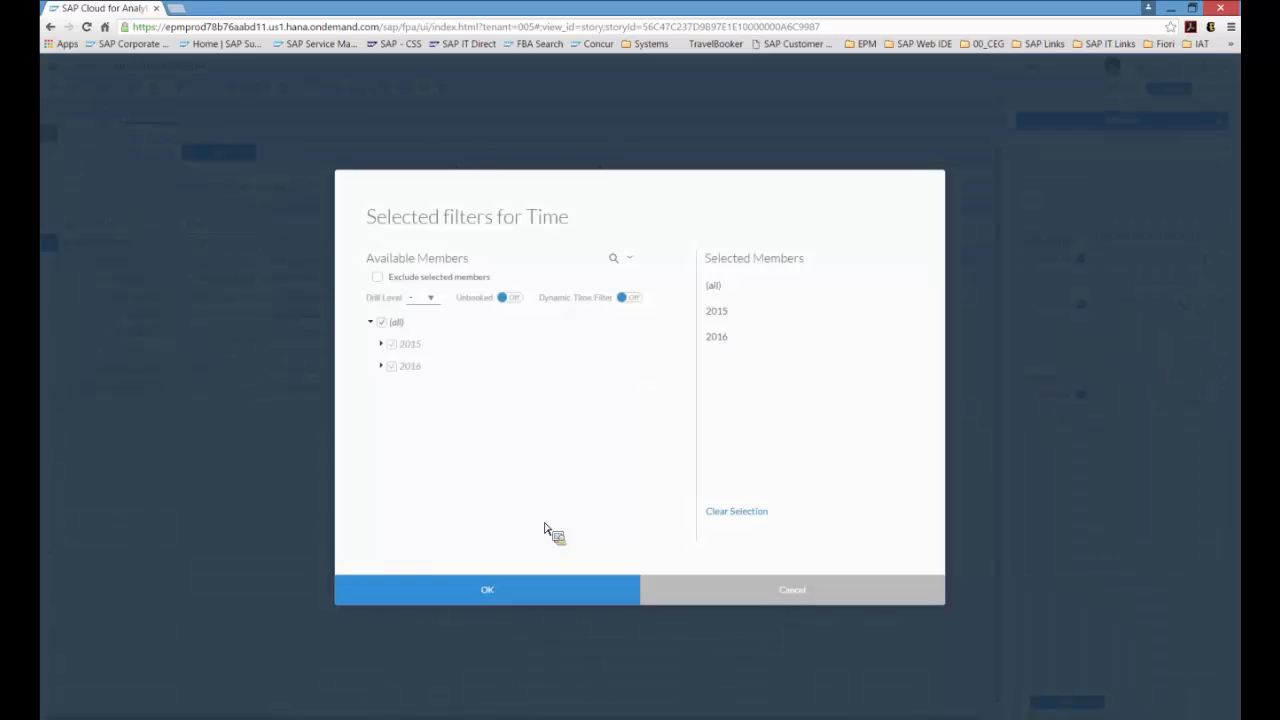
{"action": "left_click", "coordinate": [383, 323]}
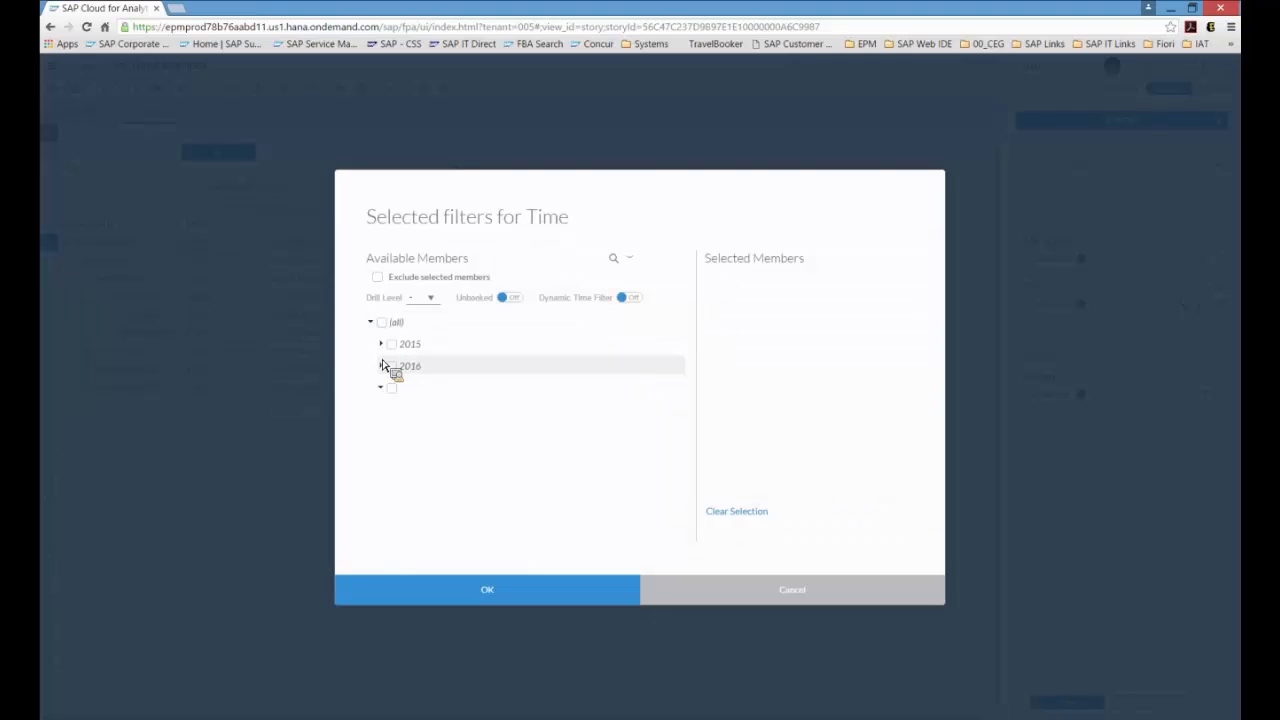
{"action": "left_click", "coordinate": [381, 366]}
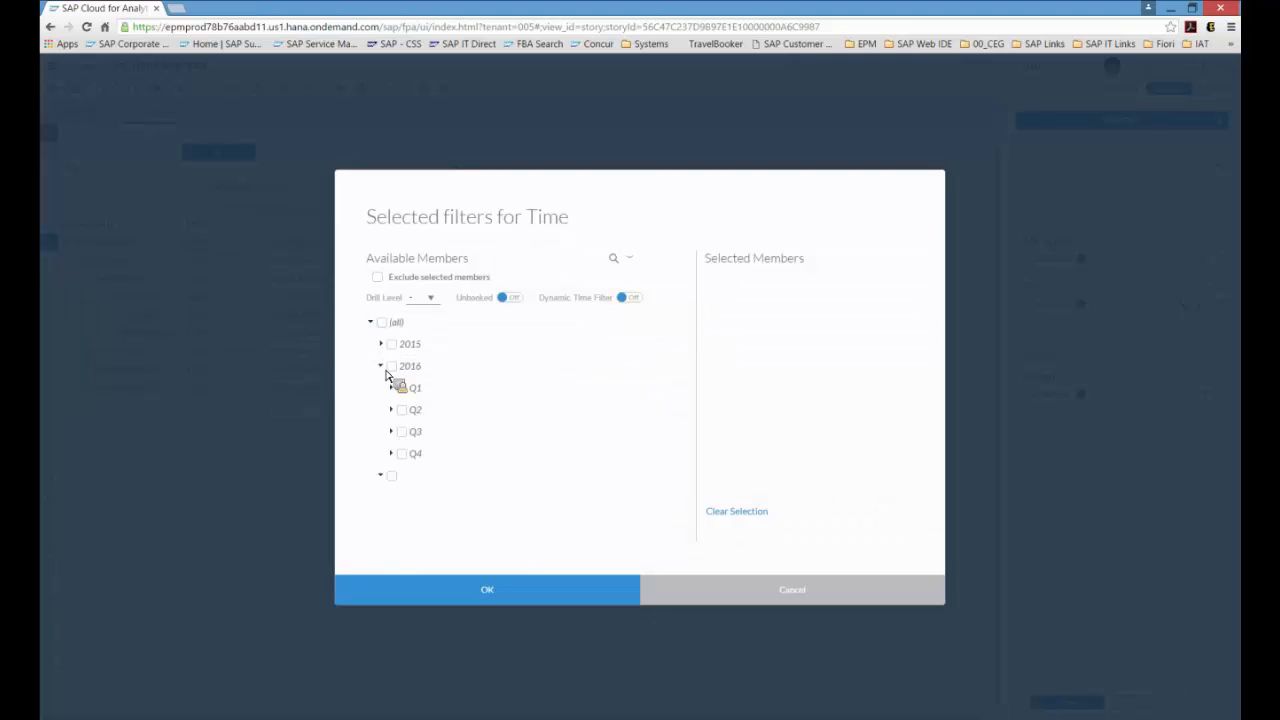
{"action": "left_click", "coordinate": [402, 388]}
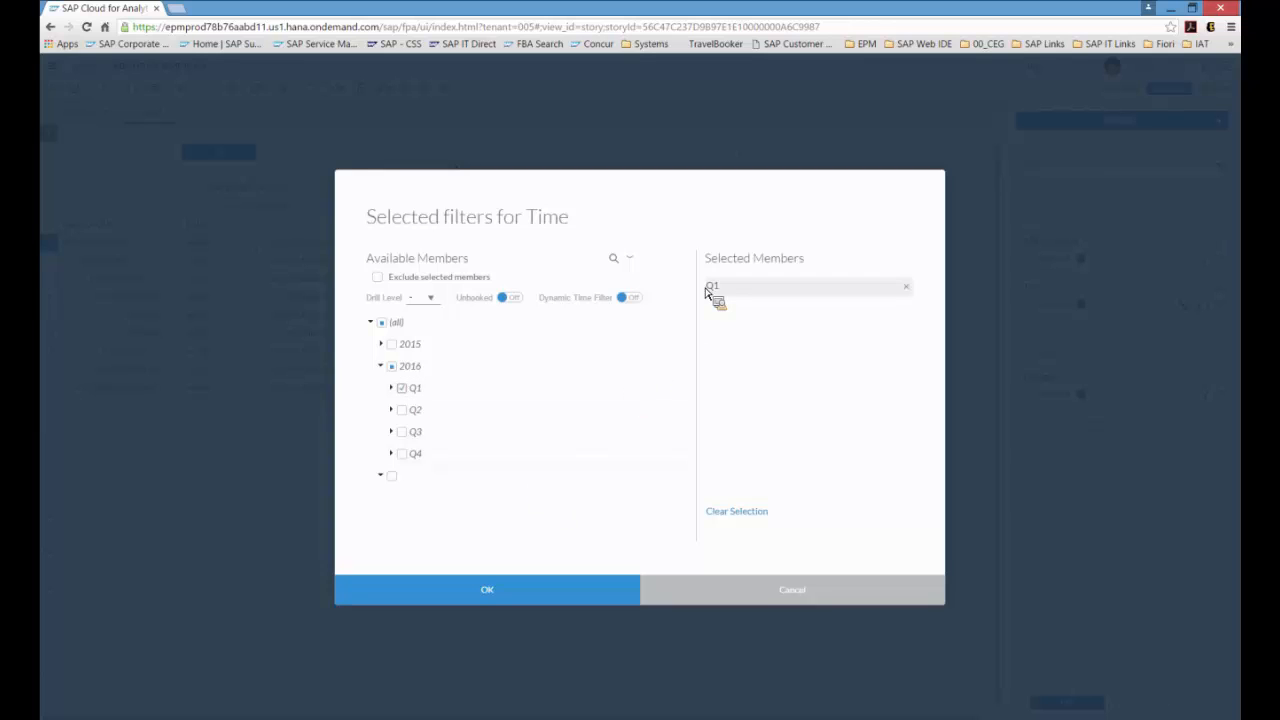
{"action": "left_click", "coordinate": [582, 589]}
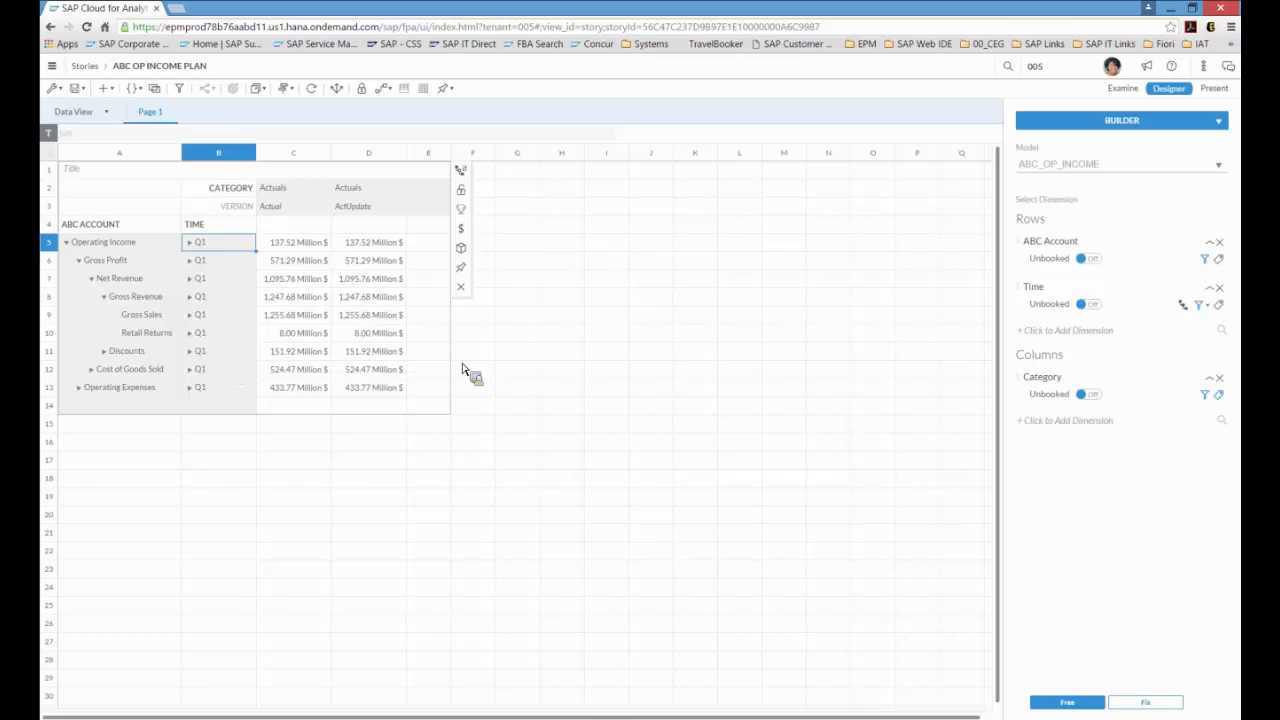
Step: Set the ActUpdate Operating Income value for Q1 to 140000000
{"action": "left_click", "coordinate": [385, 246]}
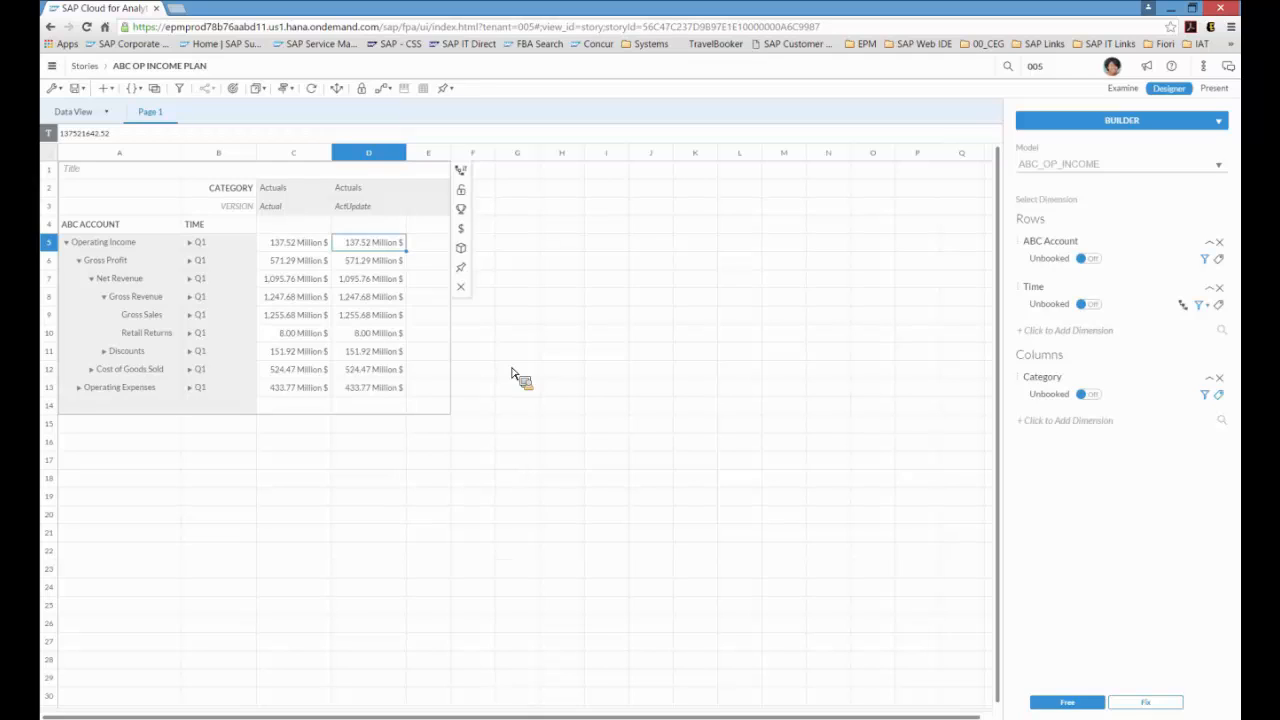
{"action": "type", "text": "140000000"}
{"action": "key", "text": "Return"}
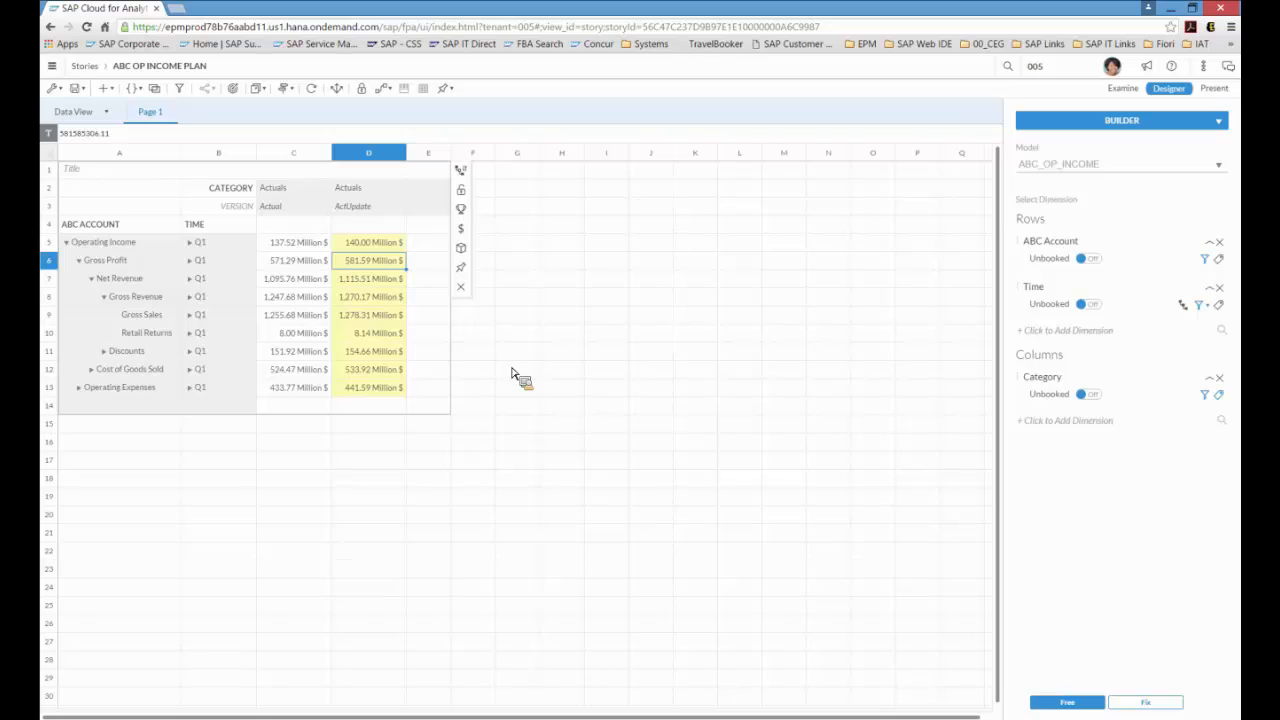
Step: Increase the ActUpdate Operating Income value by 30%
{"action": "key", "text": "Up"}
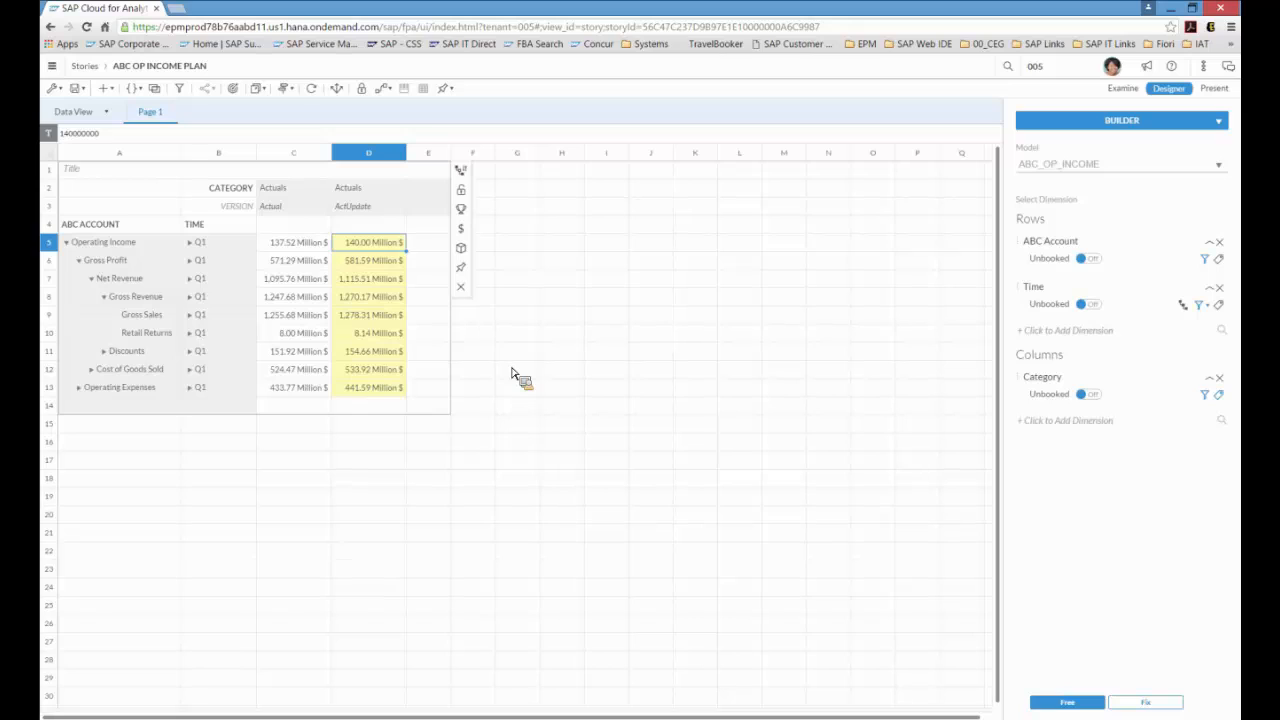
{"action": "type", "text": "+30"}
{"action": "key", "text": "Return"}
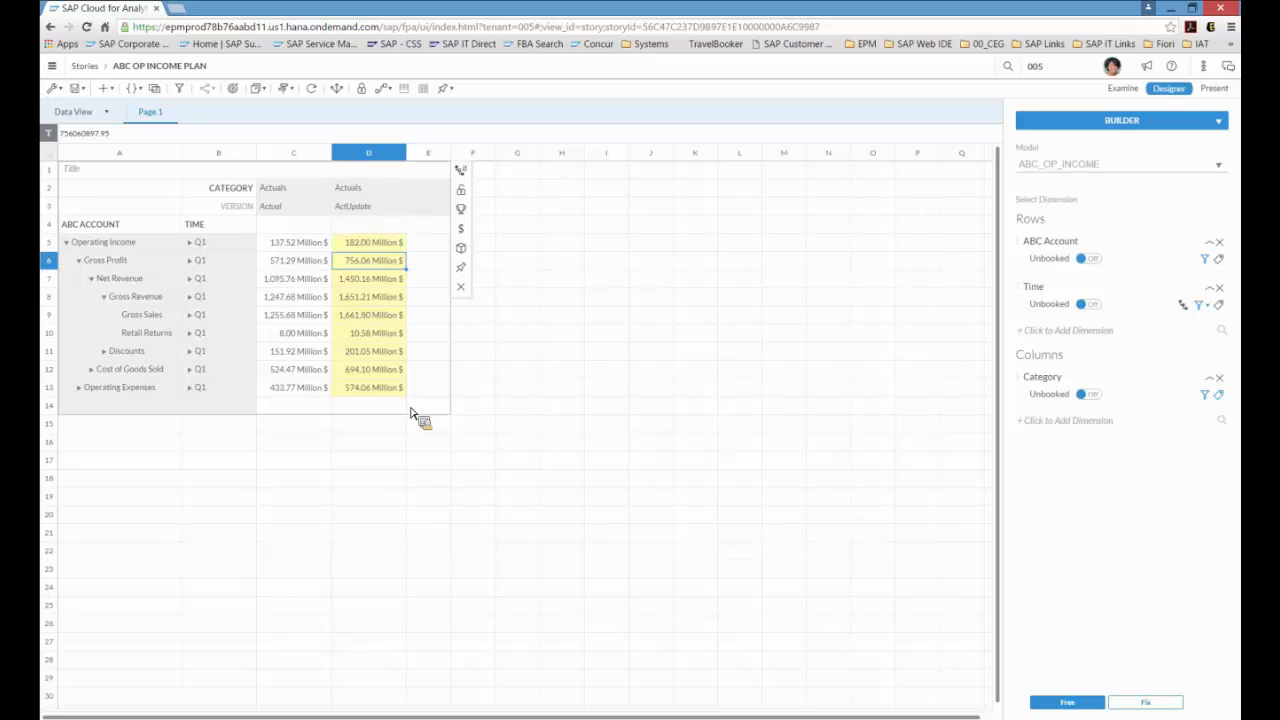
Step: Filter the ABC Account rows to show only Gross Sales, found by searching for gross sales
{"action": "key", "text": "Down"}
{"action": "key", "text": "Down"}
{"action": "key", "text": "Down"}
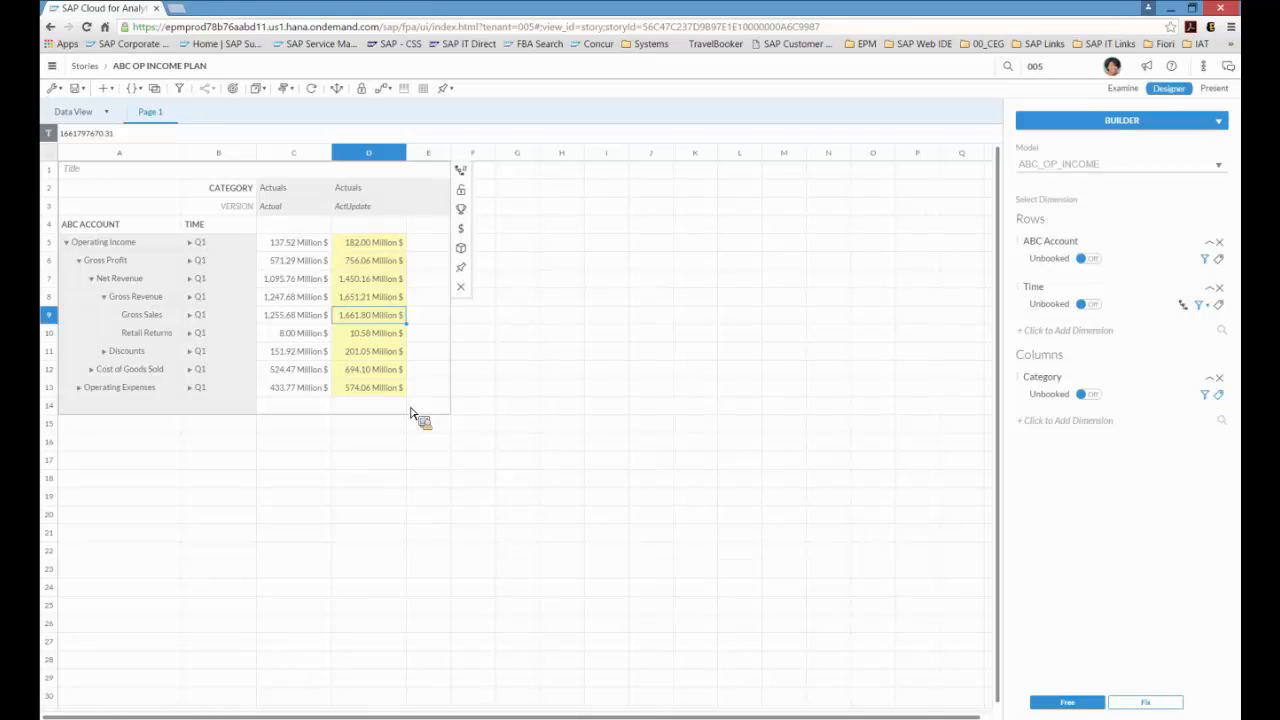
{"action": "left_click", "coordinate": [1211, 262]}
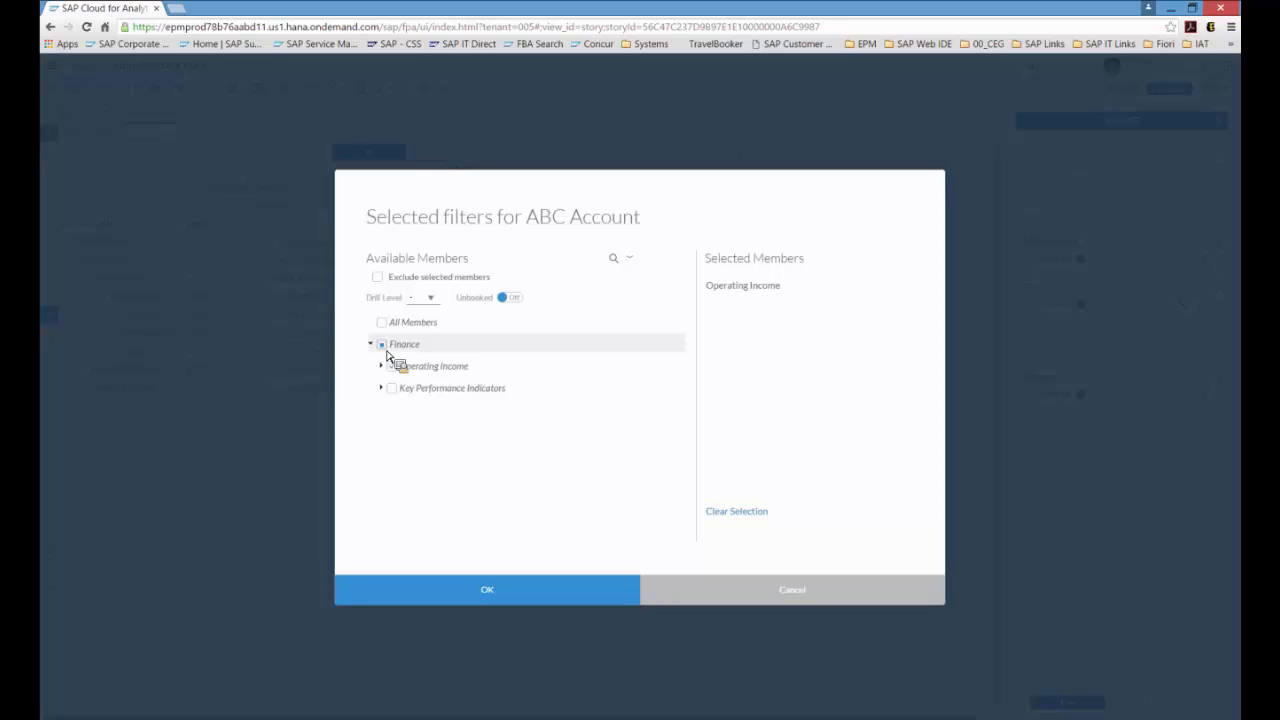
{"action": "left_click", "coordinate": [382, 345]}
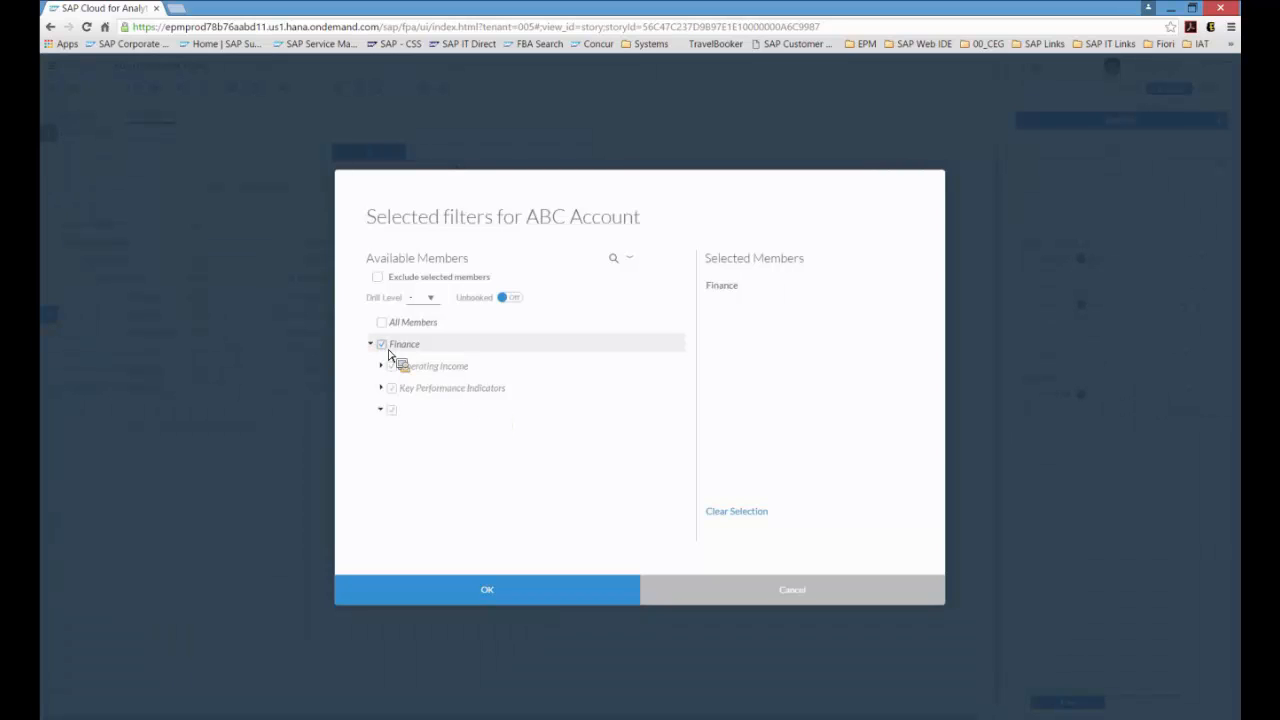
{"action": "left_click", "coordinate": [388, 349]}
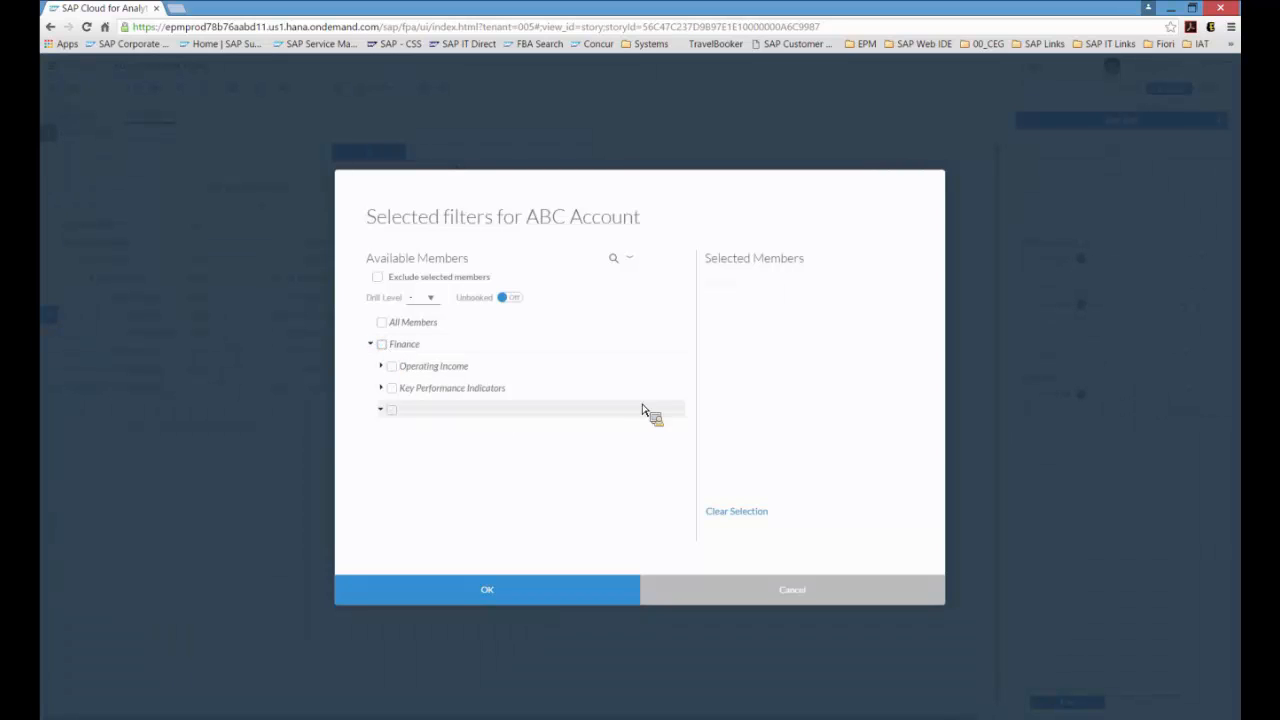
{"action": "left_click", "coordinate": [613, 260]}
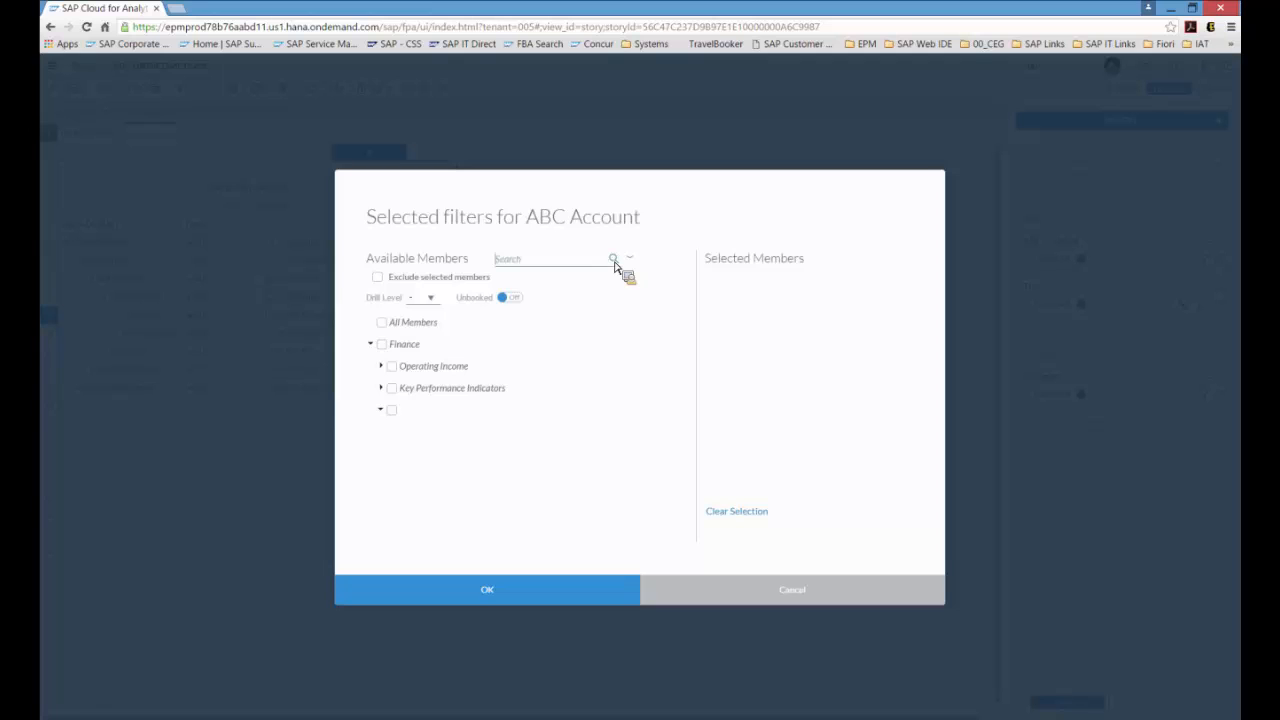
{"action": "type", "text": "gross"}
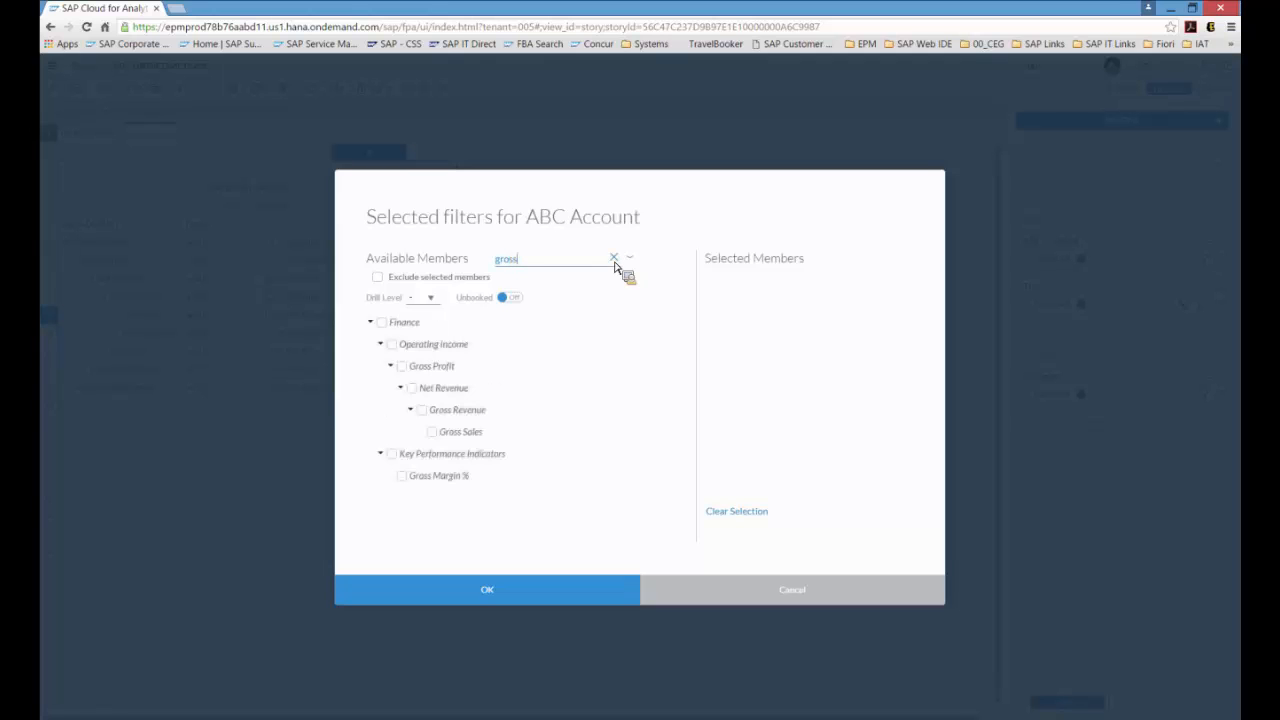
{"action": "type", "text": " sales"}
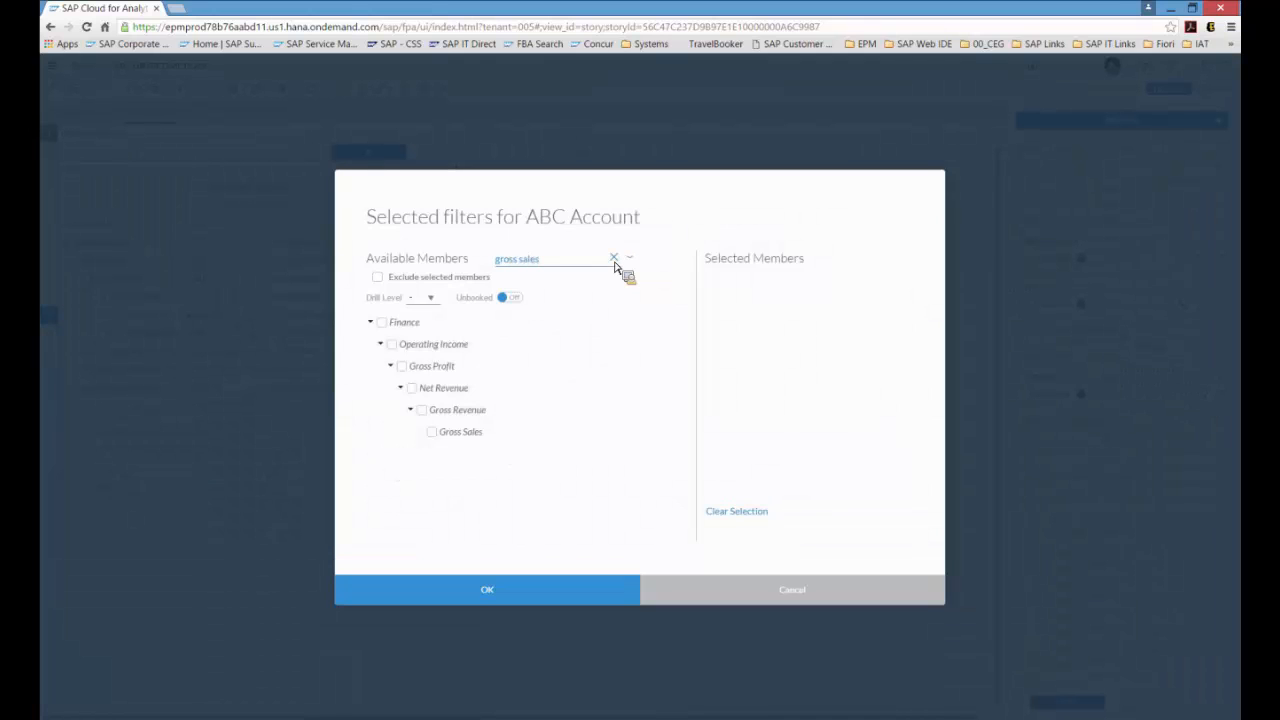
{"action": "left_click", "coordinate": [438, 436]}
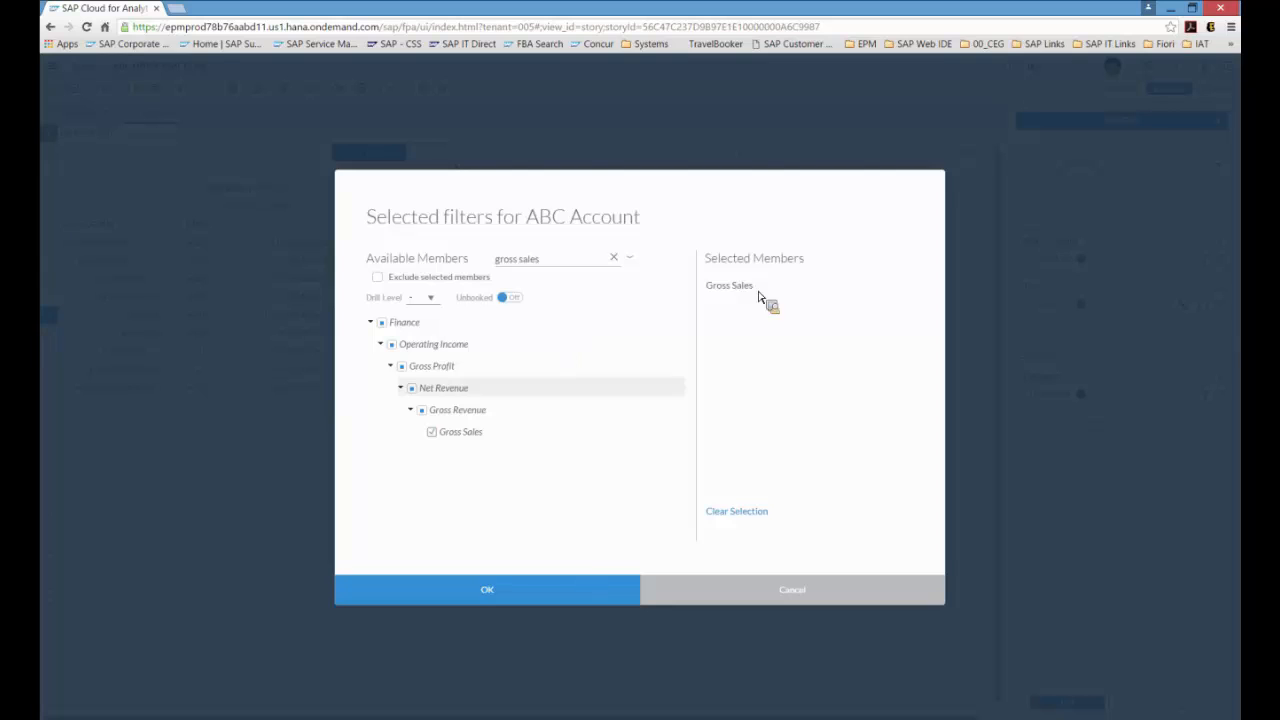
{"action": "left_click", "coordinate": [543, 598]}
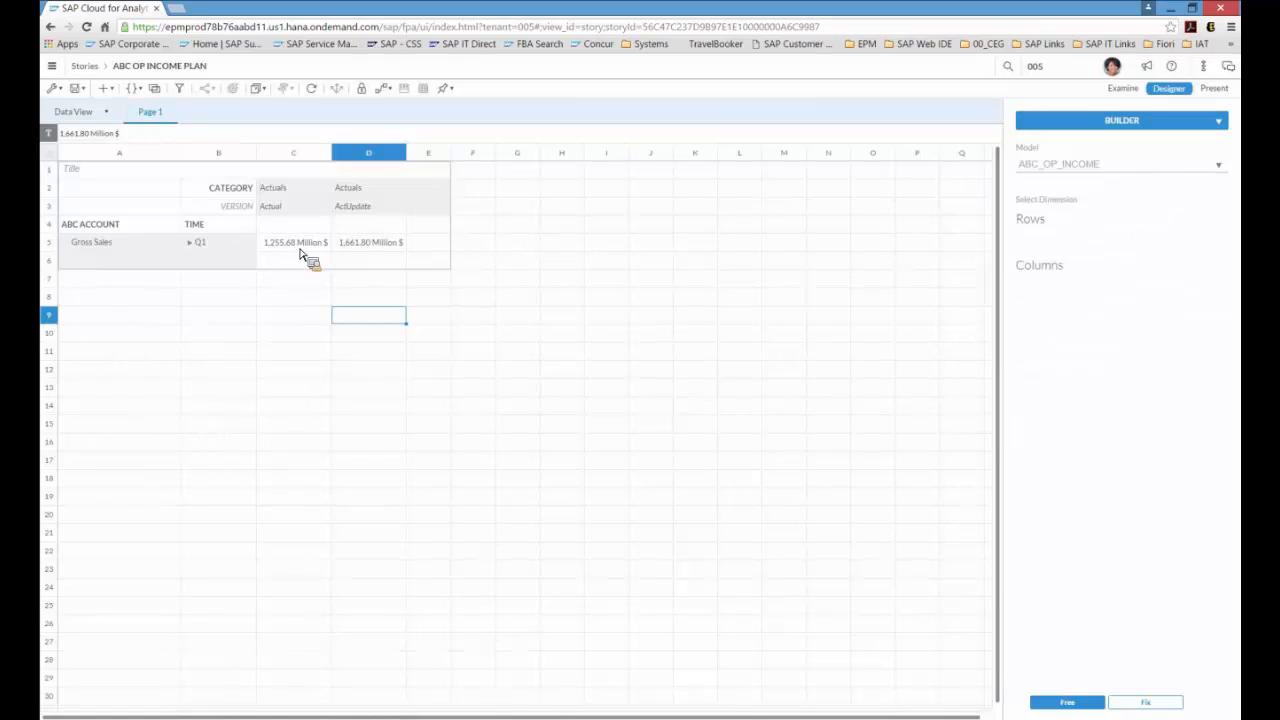
Step: Add the ABC Company Regions dimension to the table rows
{"action": "left_click", "coordinate": [310, 248]}
{"action": "left_click", "coordinate": [377, 250]}
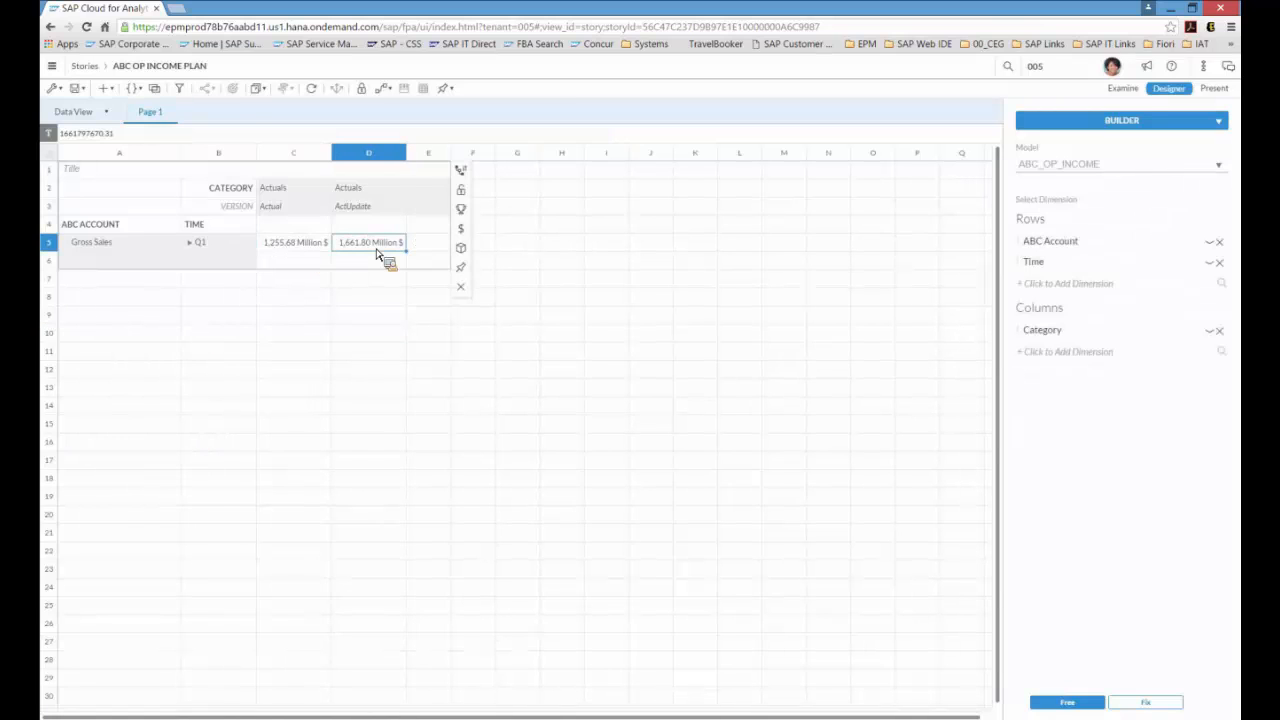
{"action": "left_click", "coordinate": [228, 242]}
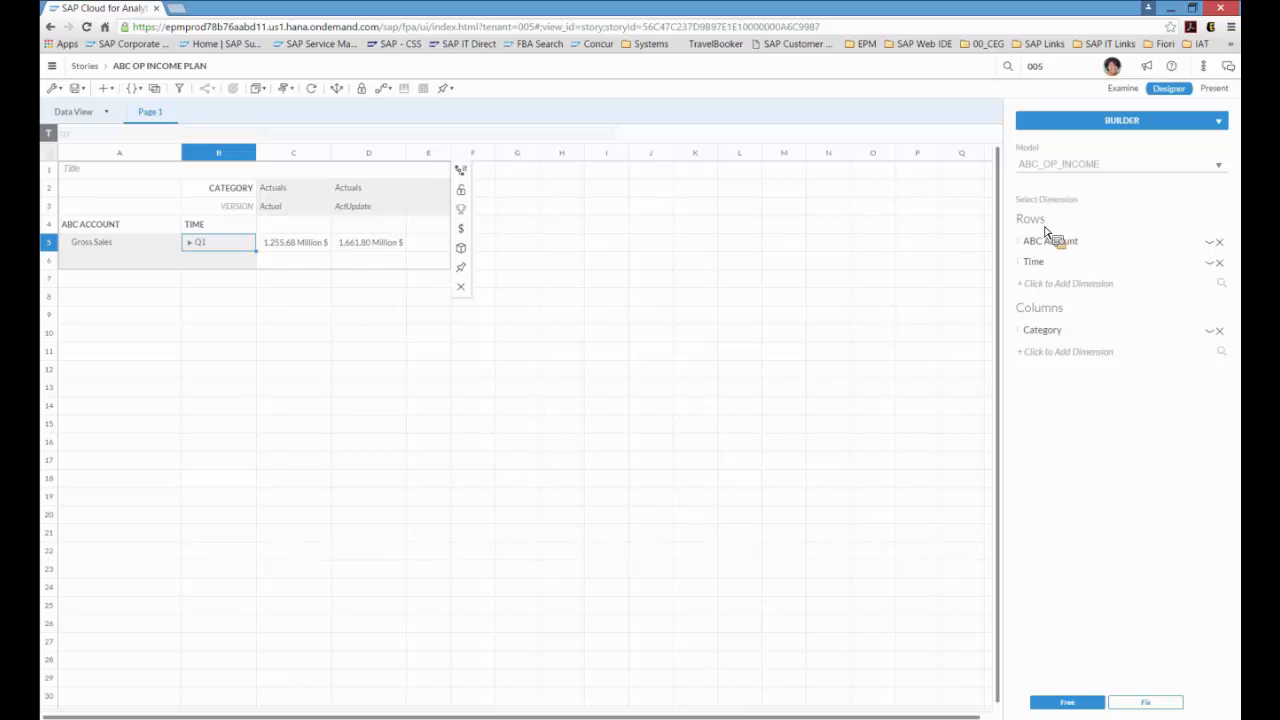
{"action": "left_click", "coordinate": [1125, 288]}
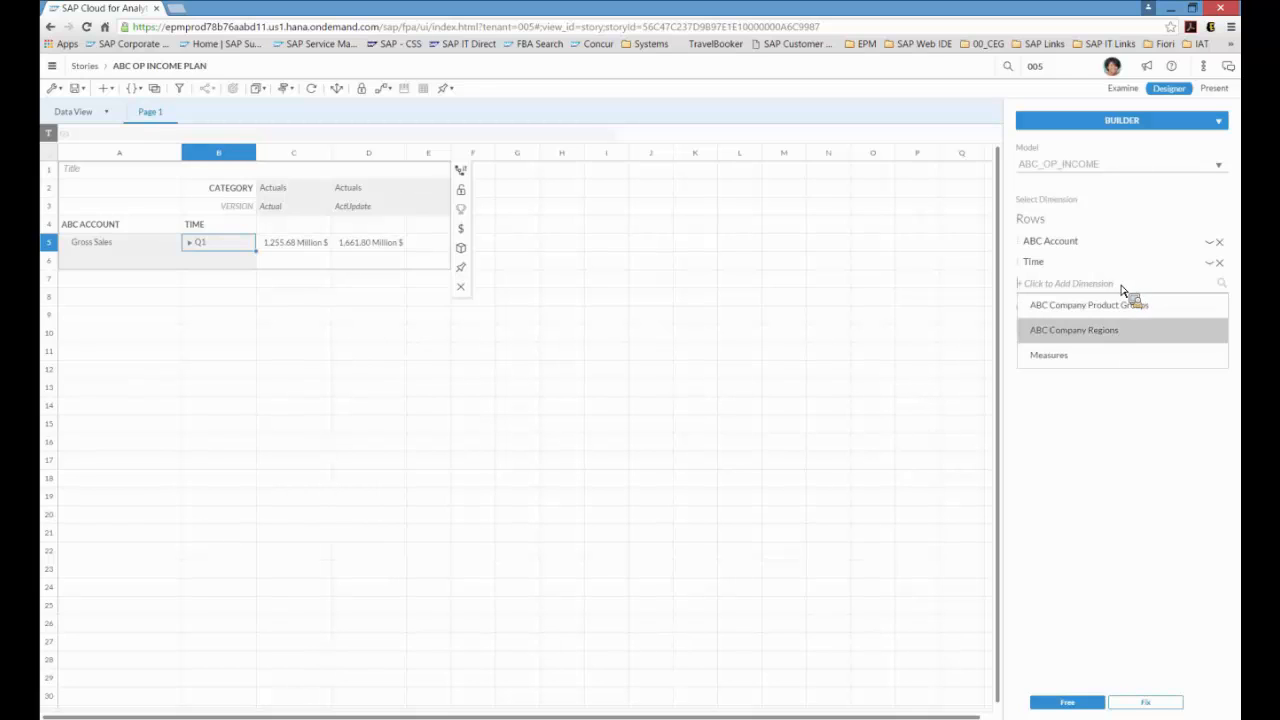
{"action": "left_click", "coordinate": [1115, 330]}
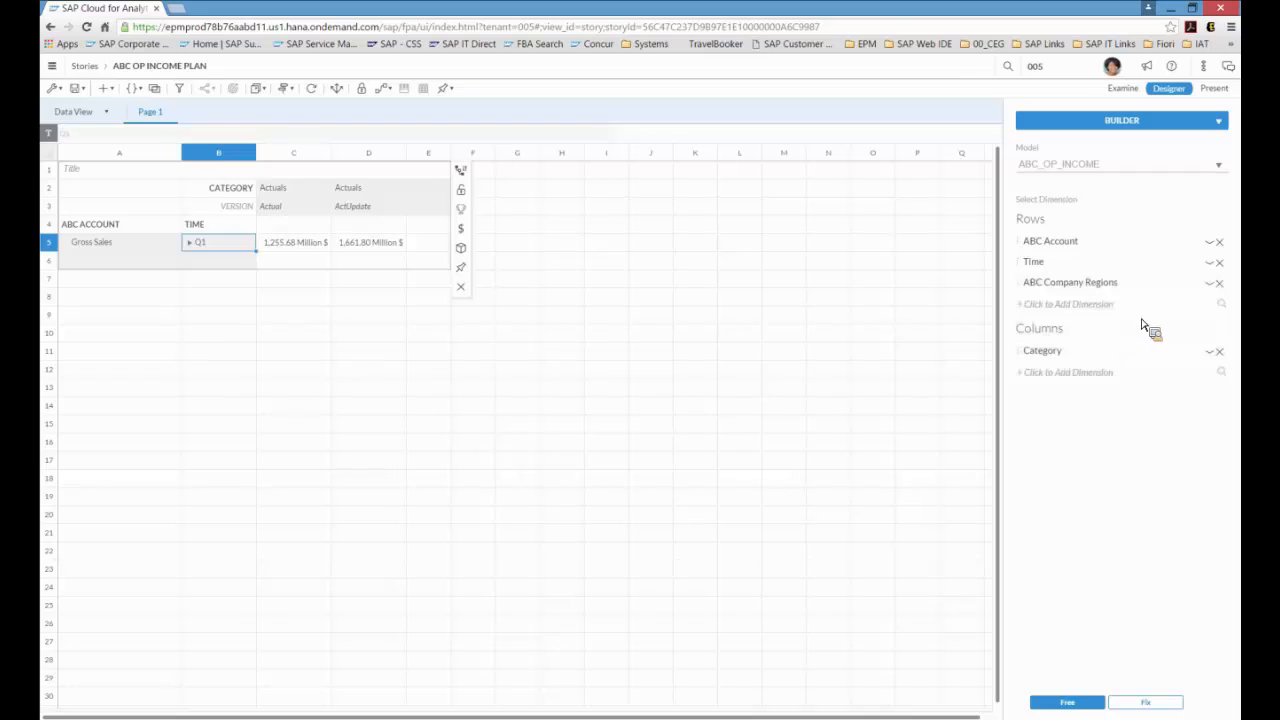
{"action": "left_click", "coordinate": [1212, 284]}
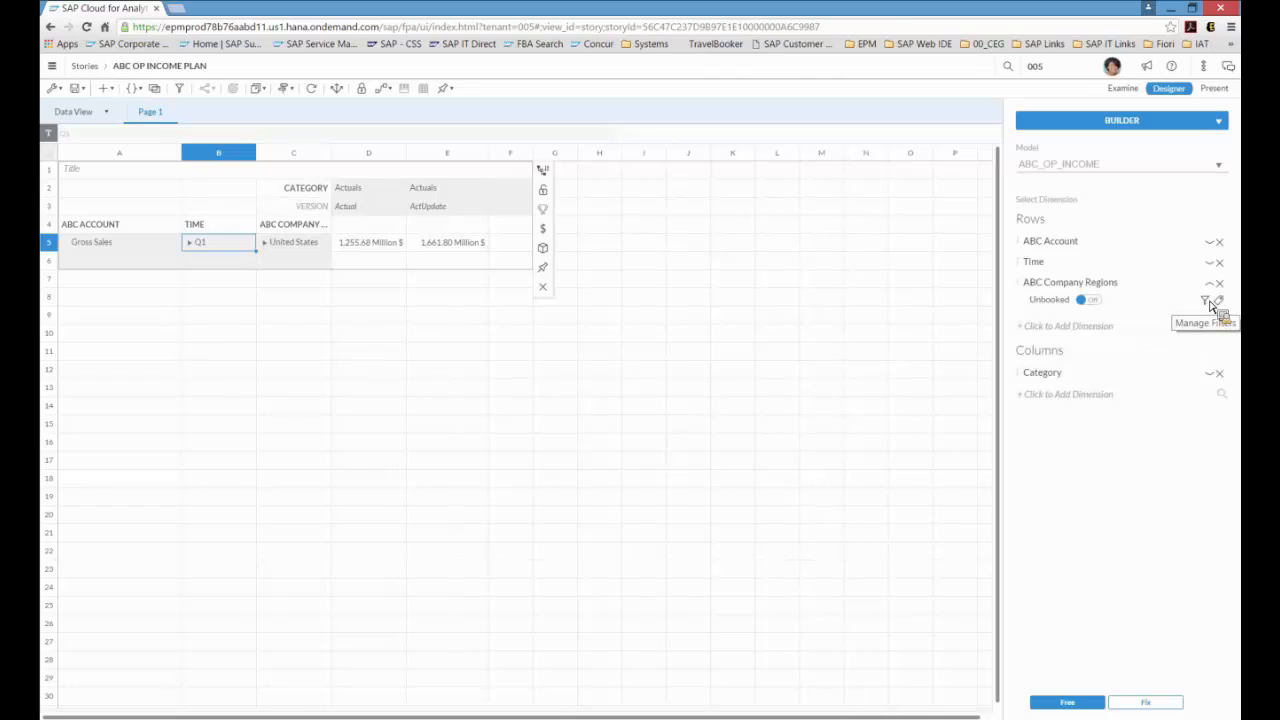
{"action": "left_click", "coordinate": [1208, 302]}
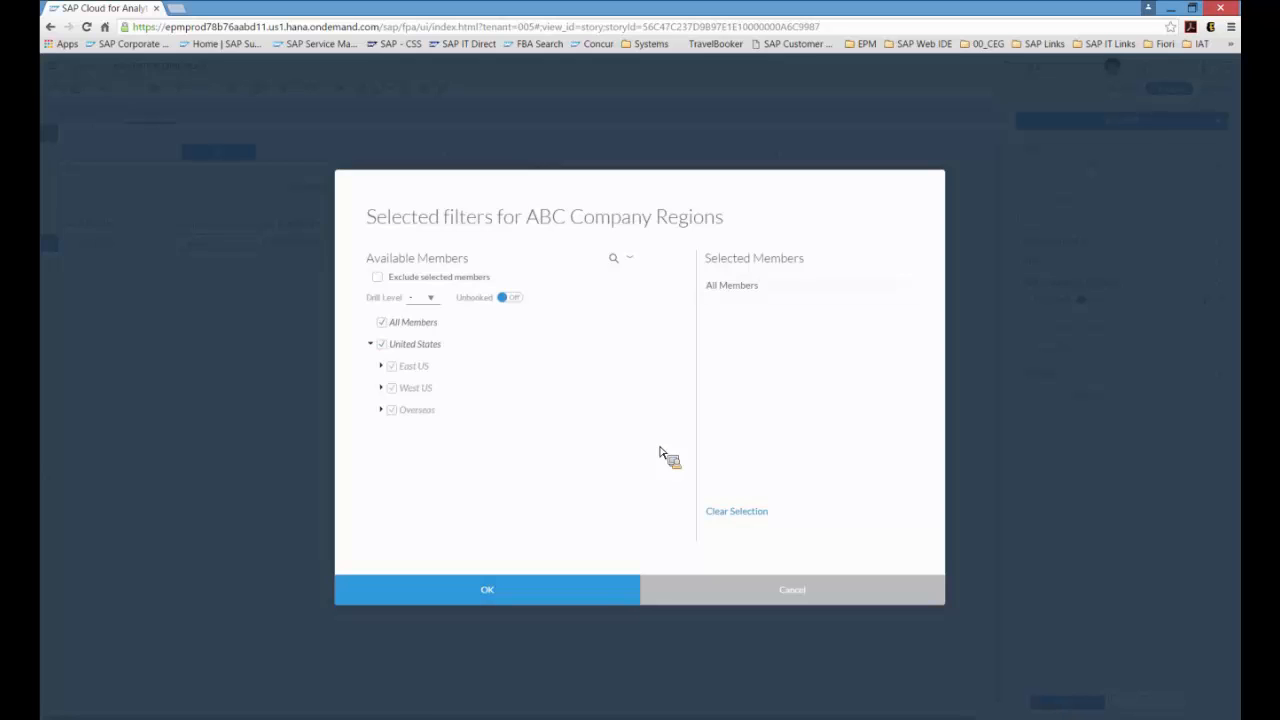
{"action": "left_click", "coordinate": [756, 594]}
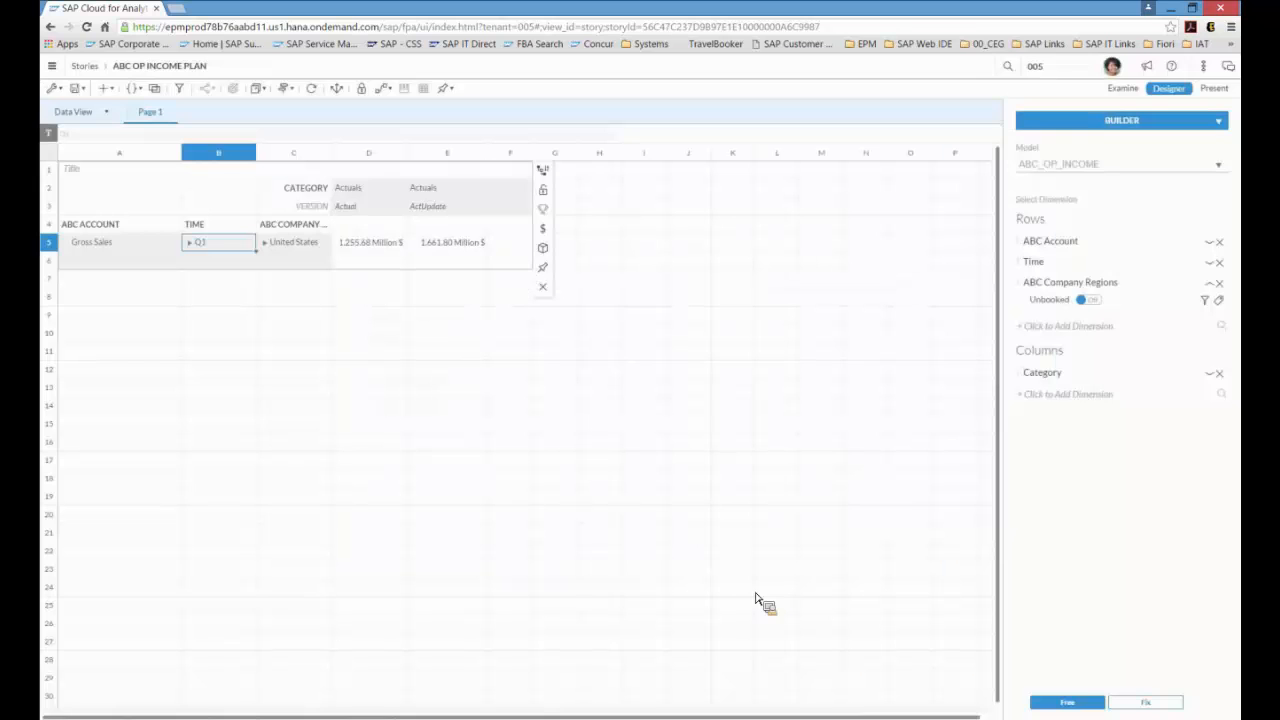
Step: Expand the United States region in the table to show its subregions
{"action": "left_click", "coordinate": [265, 243]}
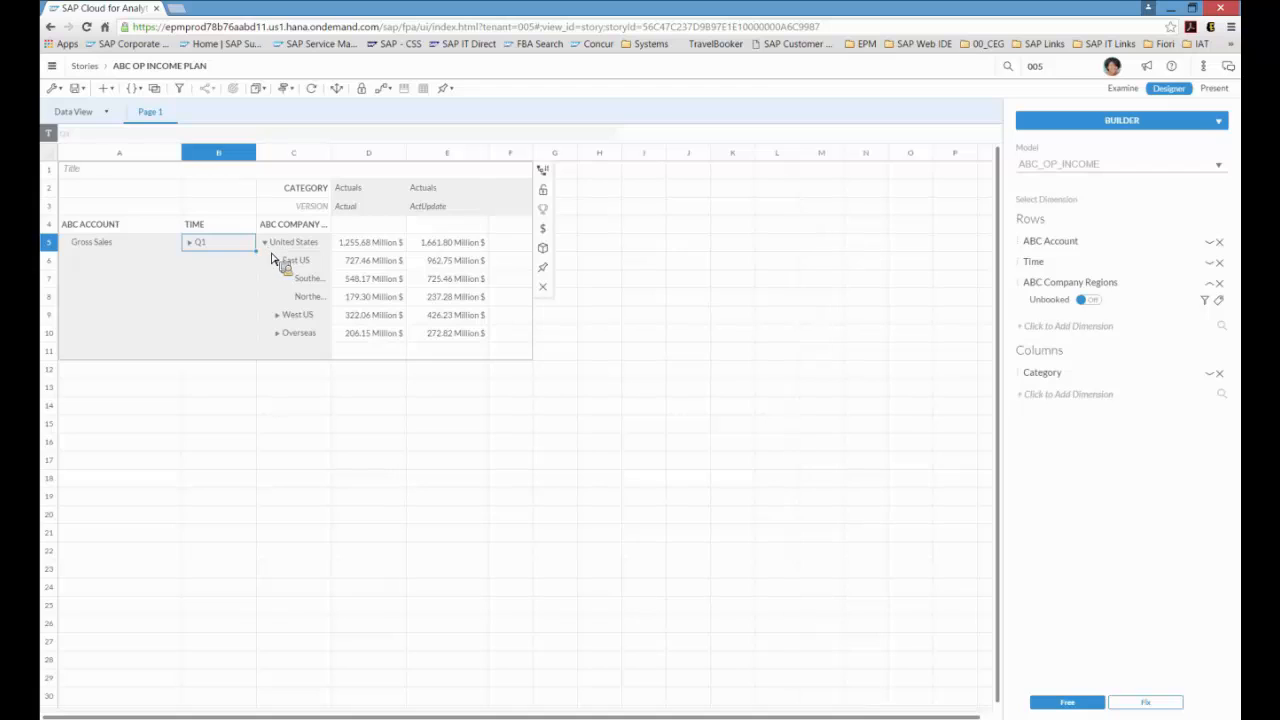
{"action": "left_click", "coordinate": [284, 318]}
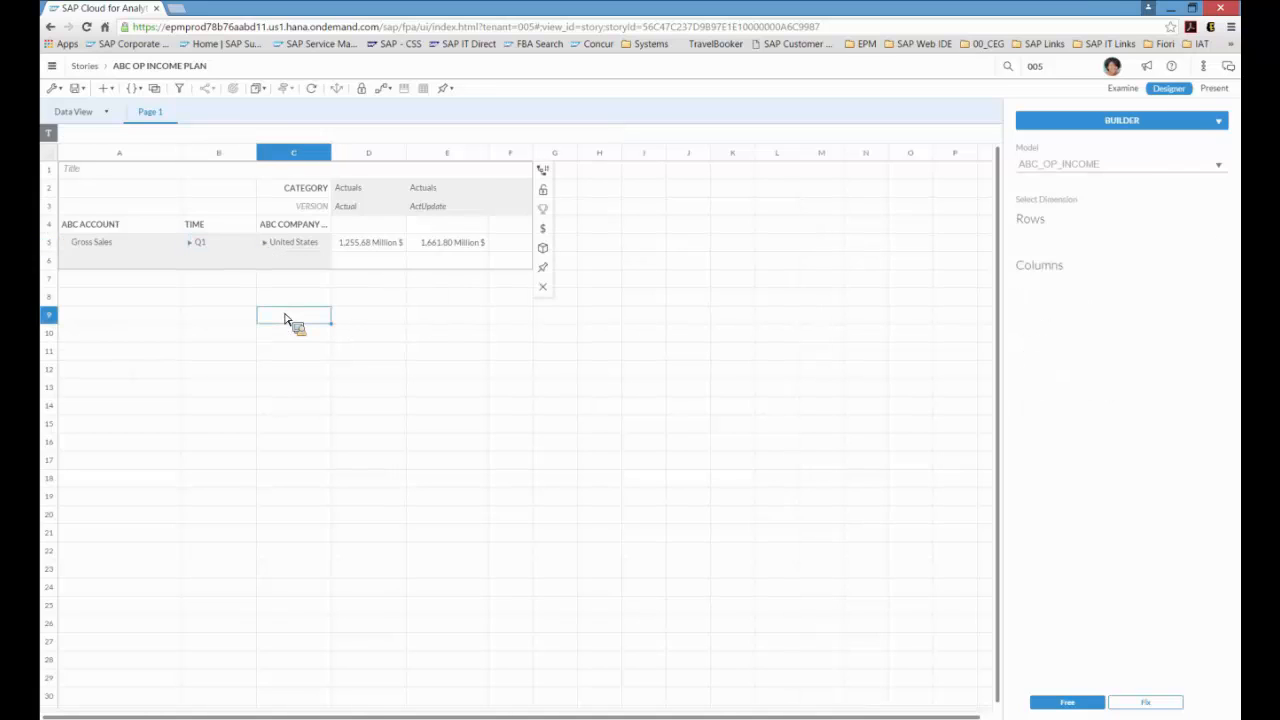
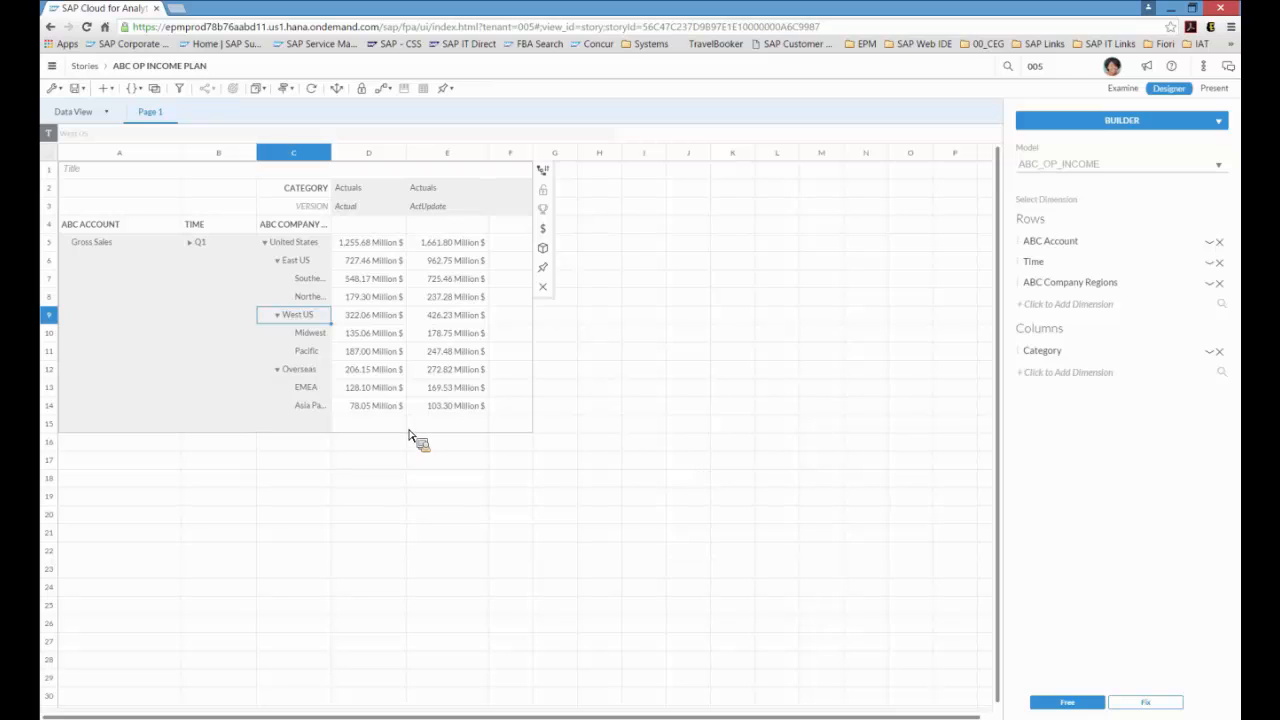
Step: Distribute the East US ActUpdate Gross Sales value, assigning 30000000 to West US and 40000000 to Overseas
{"action": "left_click", "coordinate": [441, 264]}
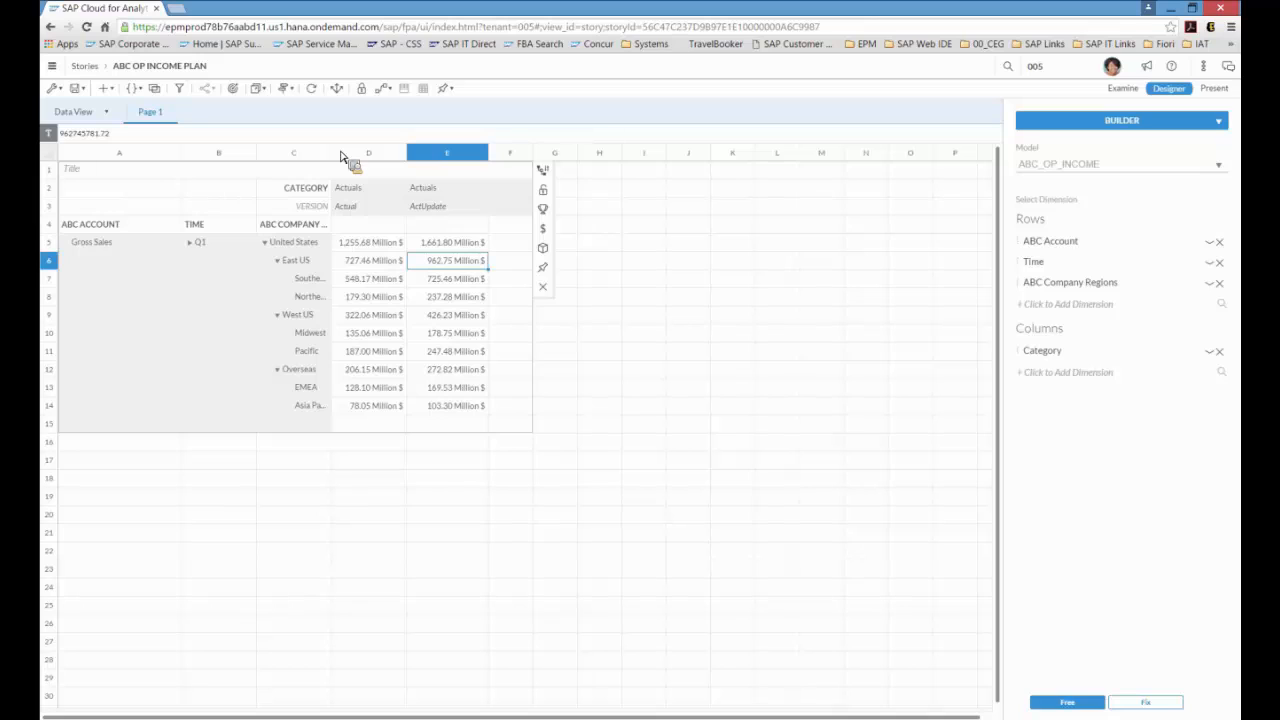
{"action": "left_click_drag", "start_coordinate": [340, 157], "coordinate": [340, 97]}
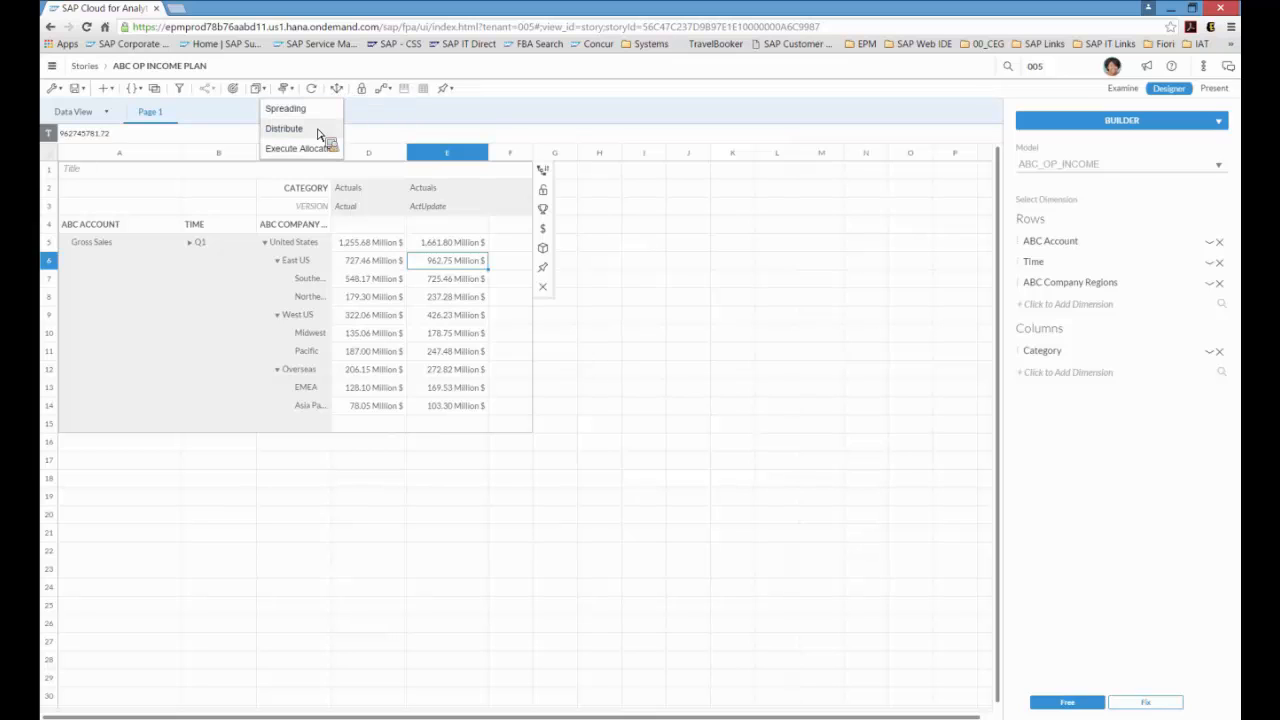
{"action": "left_click", "coordinate": [318, 131]}
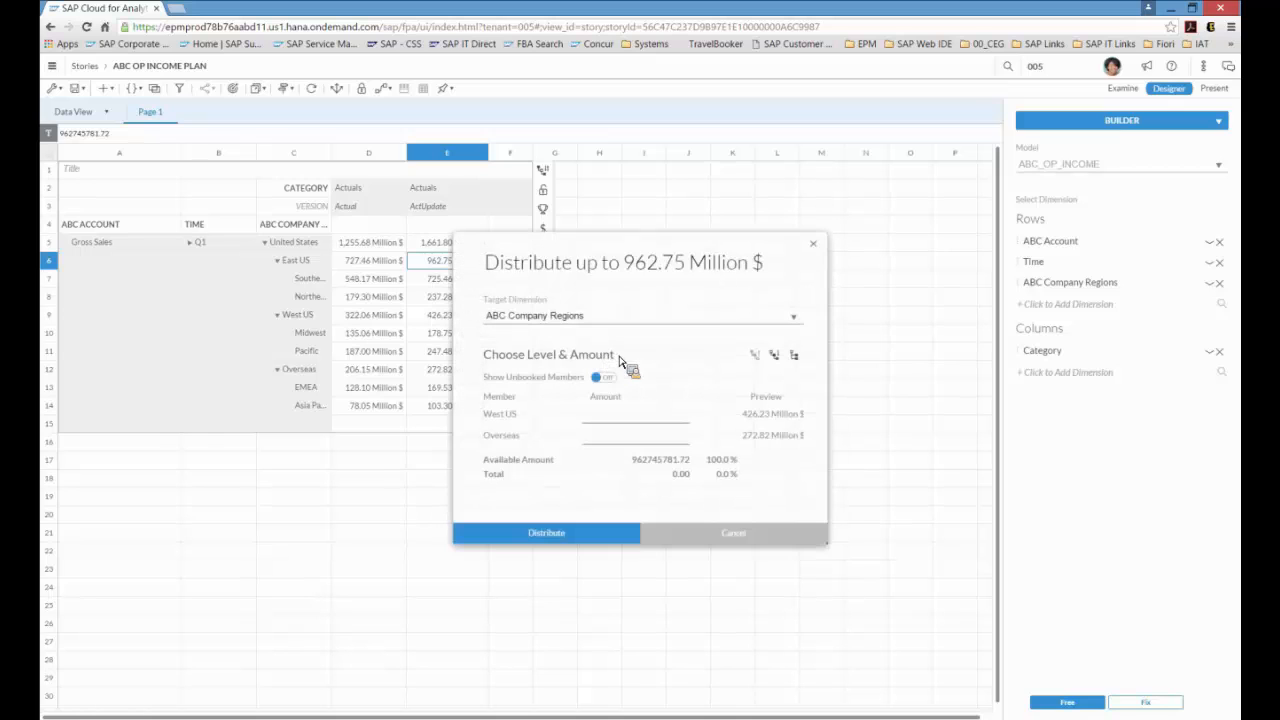
{"action": "left_click", "coordinate": [644, 421]}
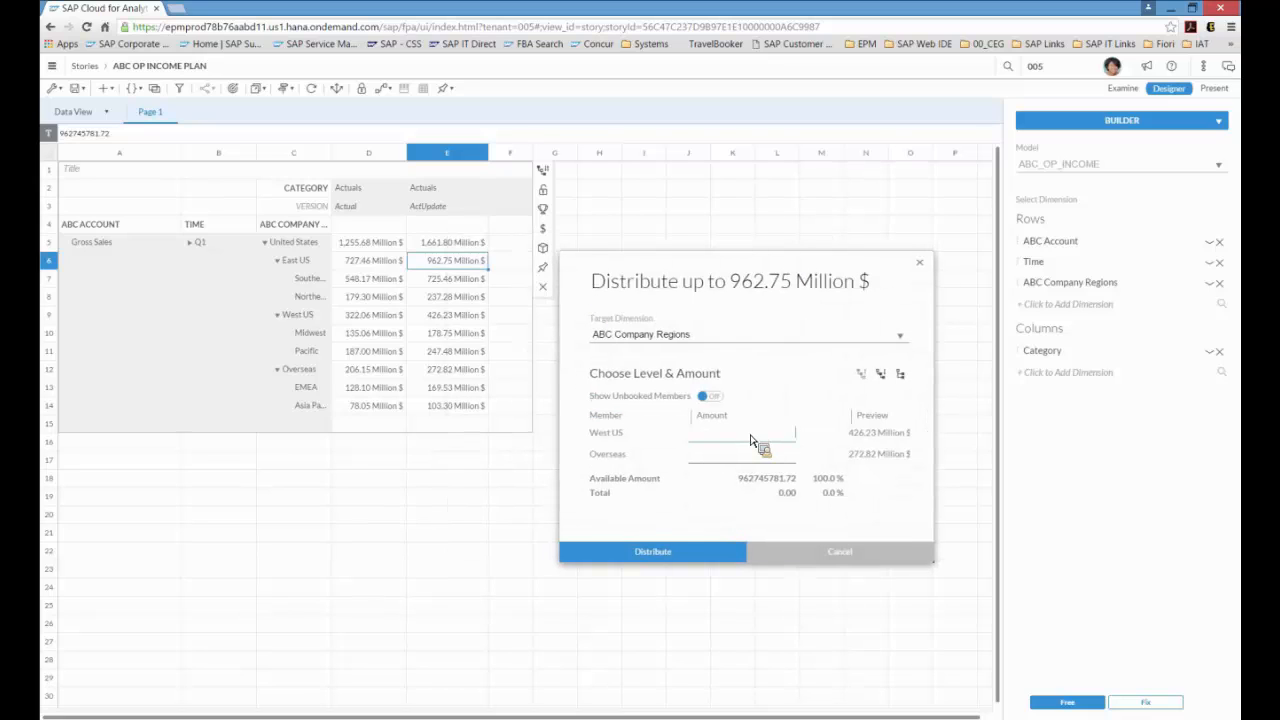
{"action": "type", "text": "4"}
{"action": "key", "text": "BackSpace"}
{"action": "type", "text": "30000000"}
{"action": "left_click", "coordinate": [784, 459]}
{"action": "type", "text": "40000000"}
{"action": "left_click", "coordinate": [688, 558]}
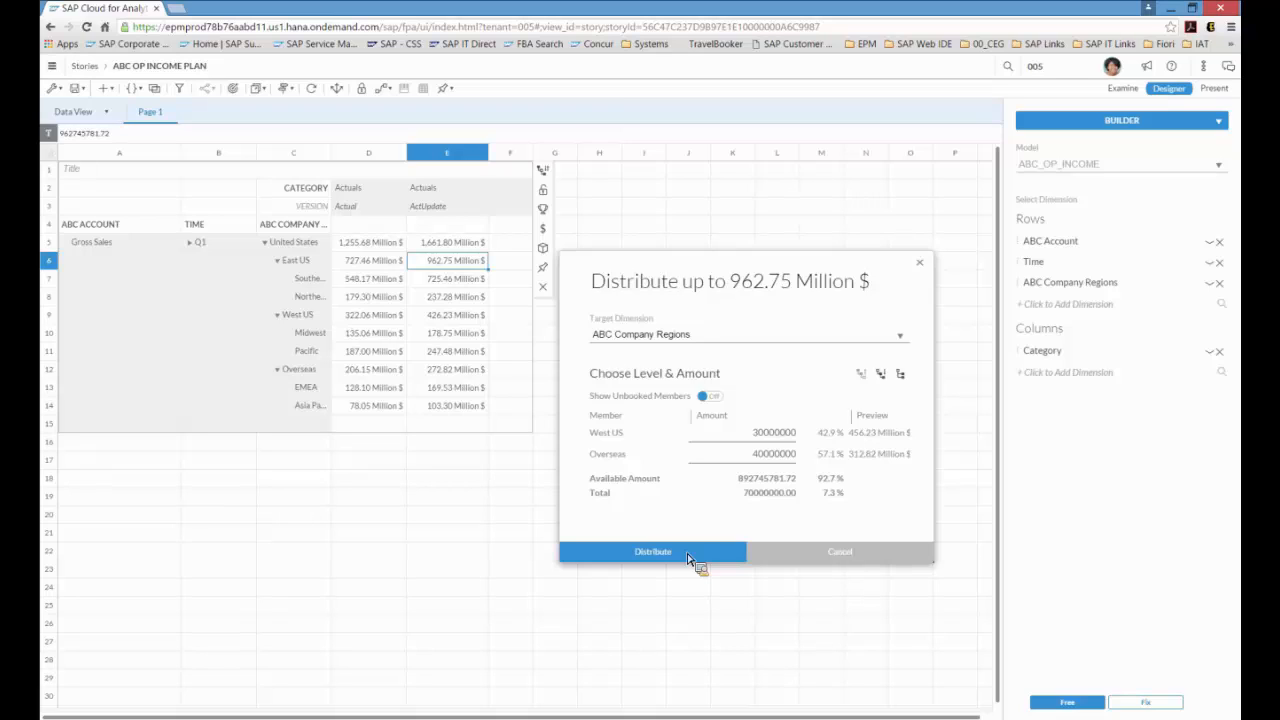
{"action": "left_click", "coordinate": [688, 558]}
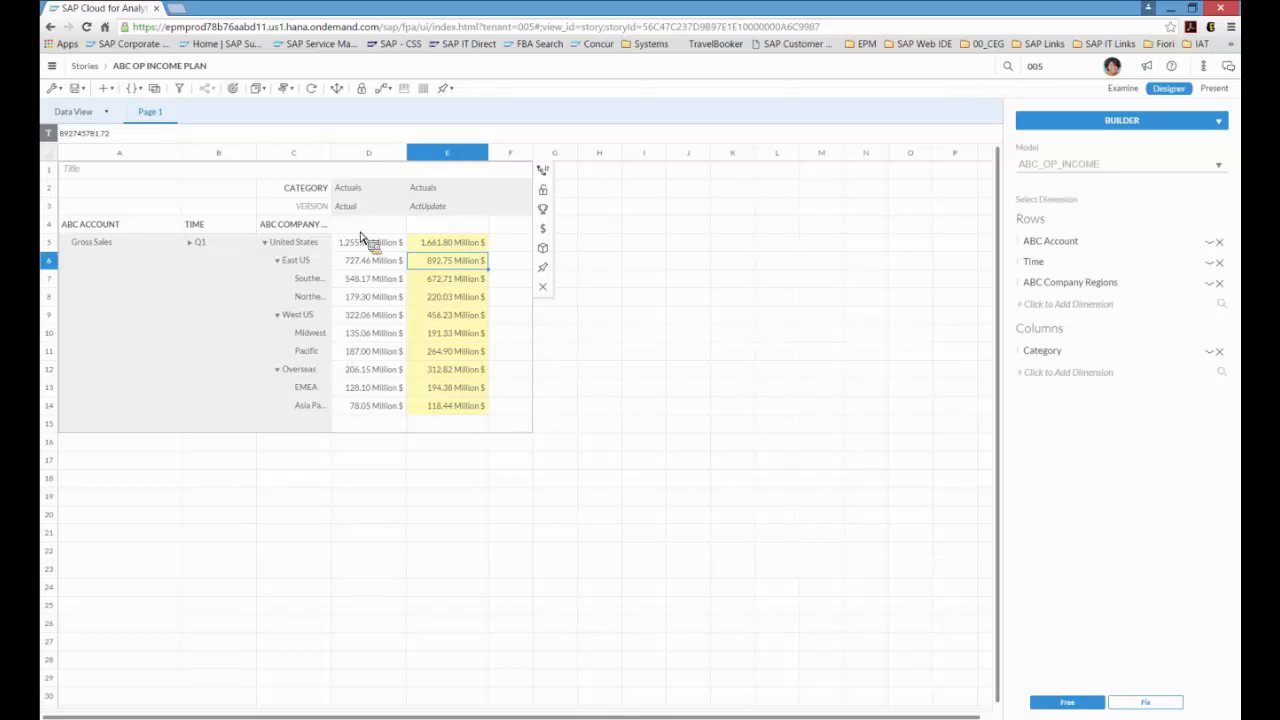
Step: Widen the regions column and spread the East US ActUpdate value to Southeast and Northeast with weights 60 and 40
{"action": "left_click_drag", "start_coordinate": [360, 236], "coordinate": [366, 162]}
{"action": "left_click", "coordinate": [480, 285]}
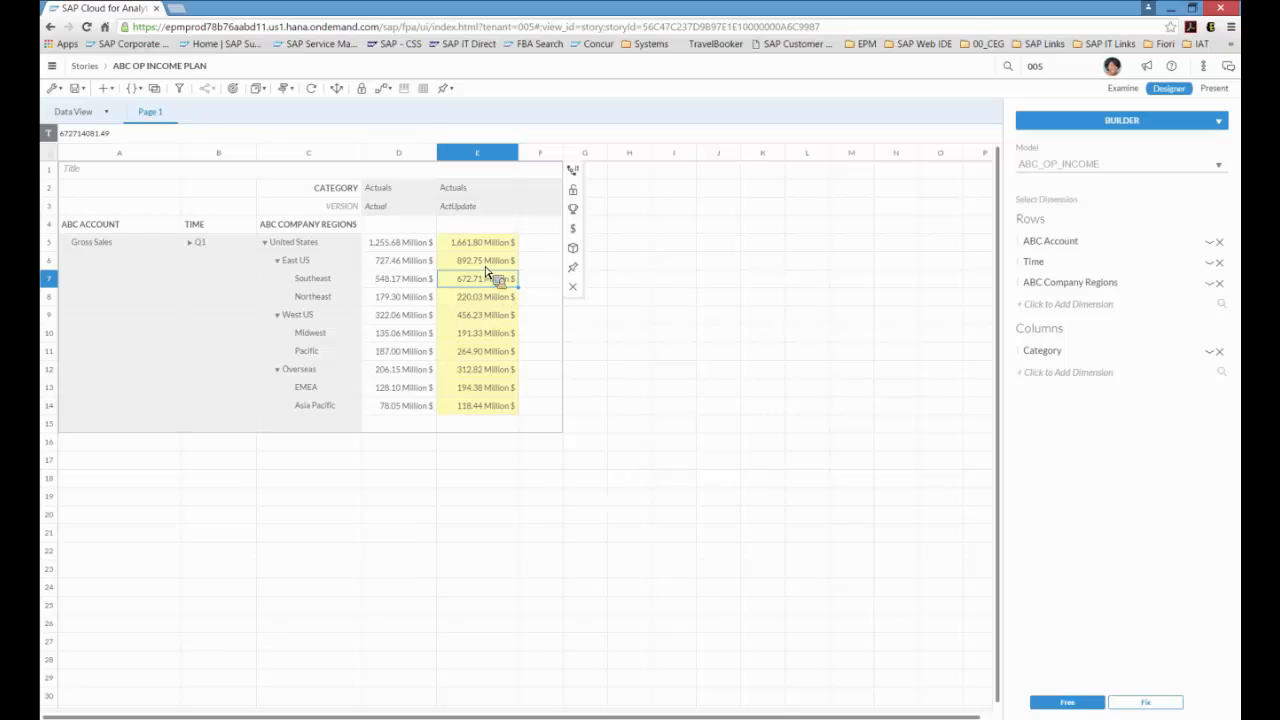
{"action": "left_click", "coordinate": [486, 266]}
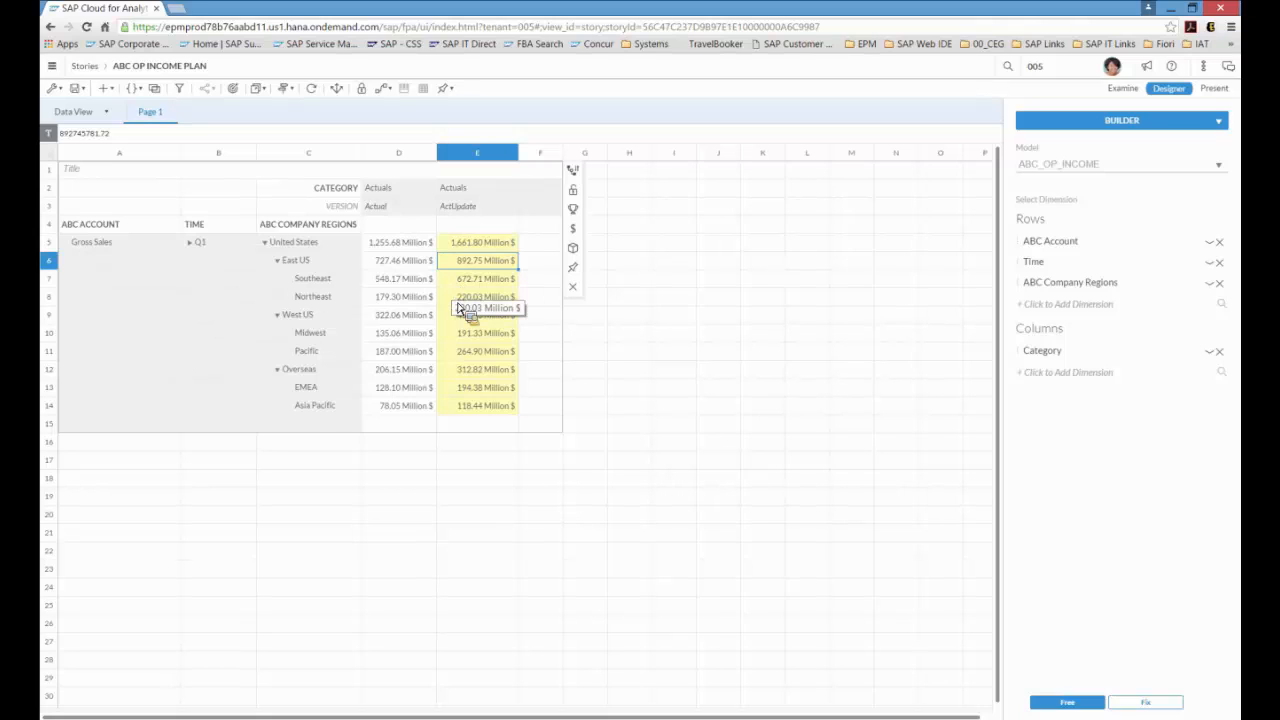
{"action": "left_click", "coordinate": [338, 90]}
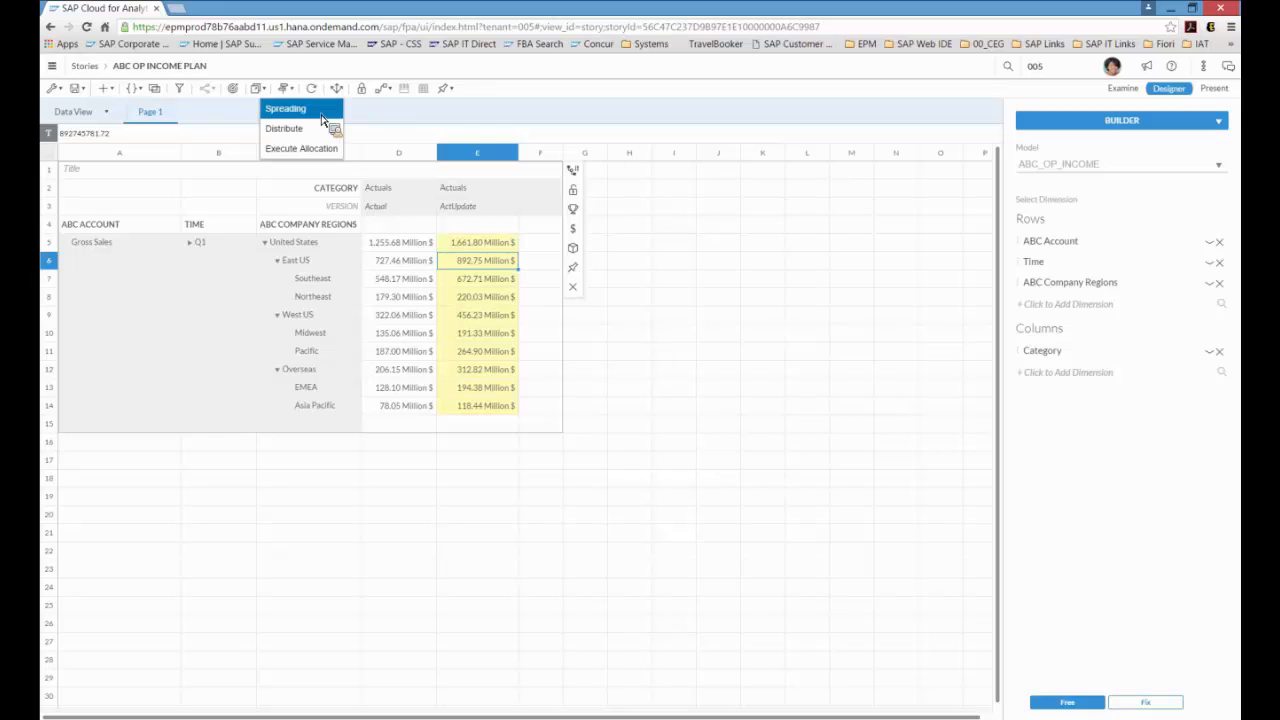
{"action": "left_click", "coordinate": [322, 116]}
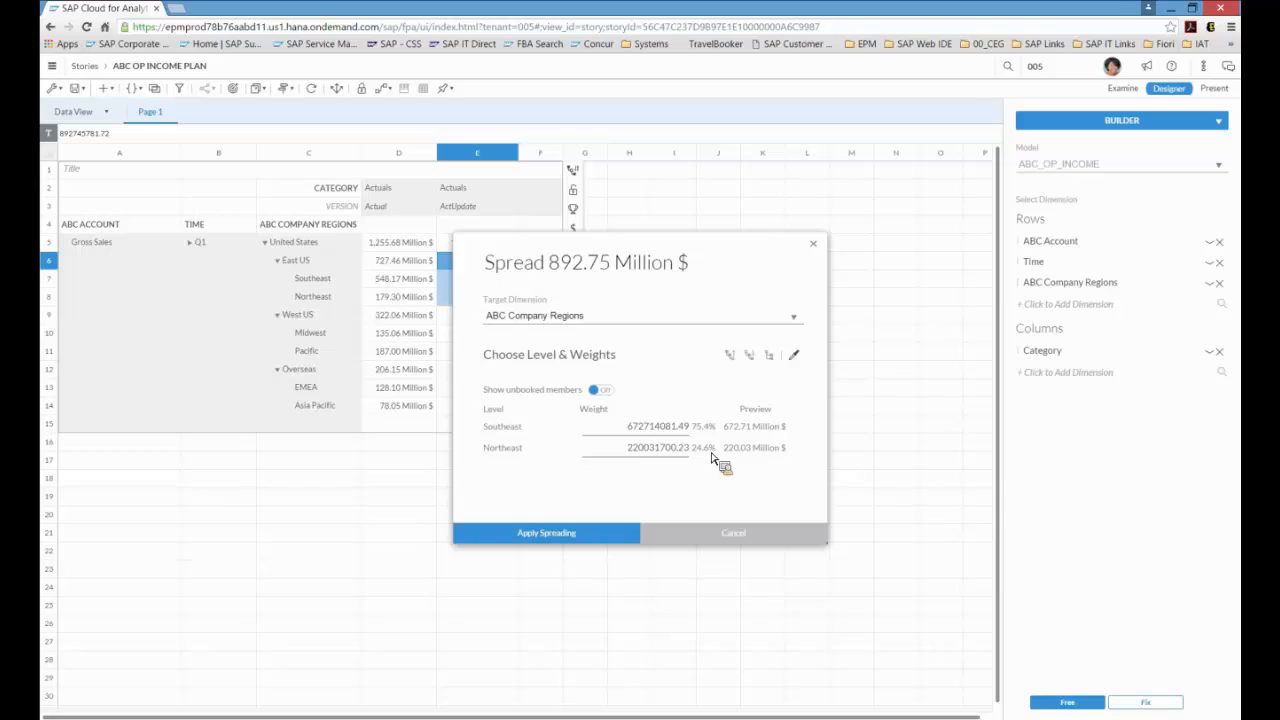
{"action": "left_click", "coordinate": [686, 429]}
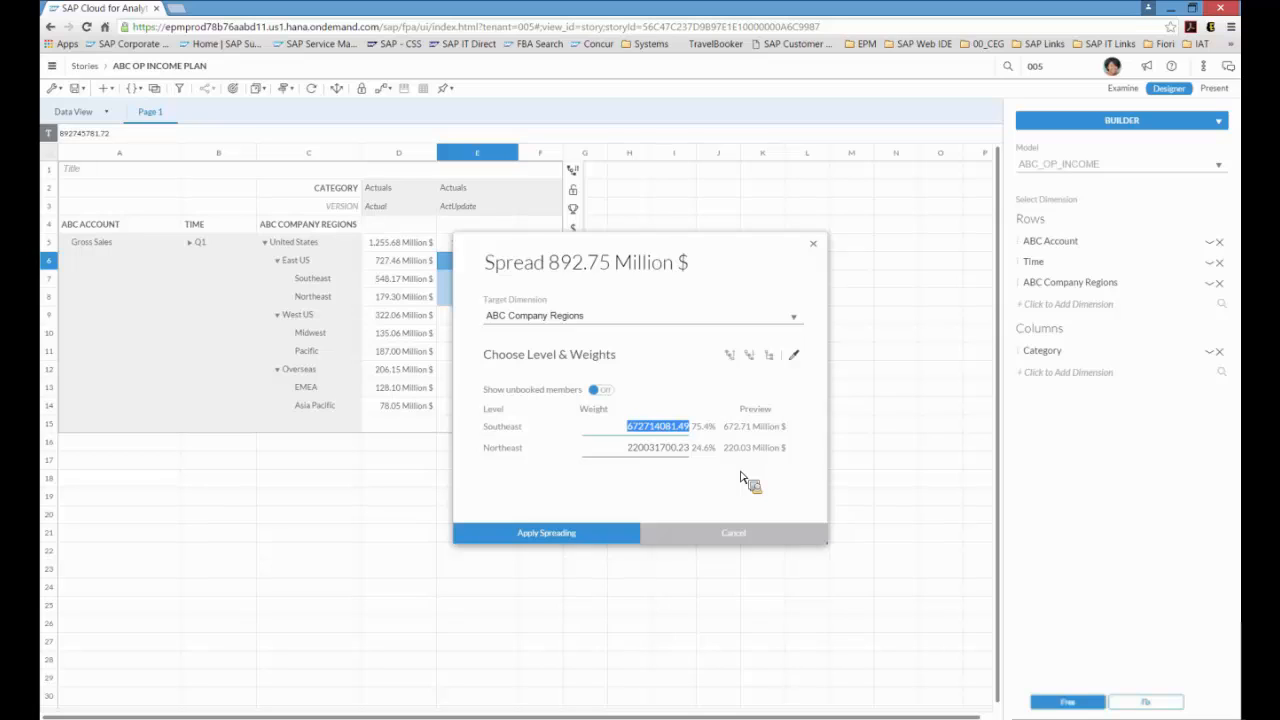
{"action": "type", "text": "60"}
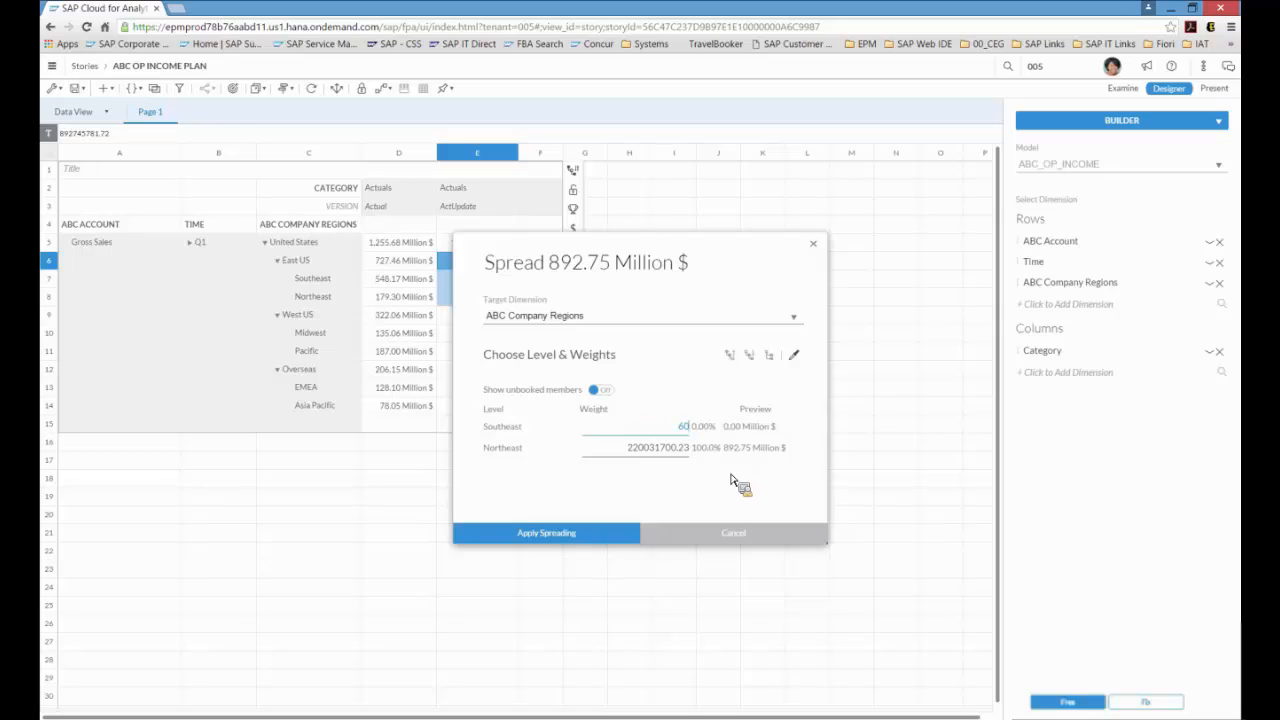
{"action": "left_click_drag", "start_coordinate": [630, 452], "coordinate": [682, 455]}
{"action": "type", "text": "40"}
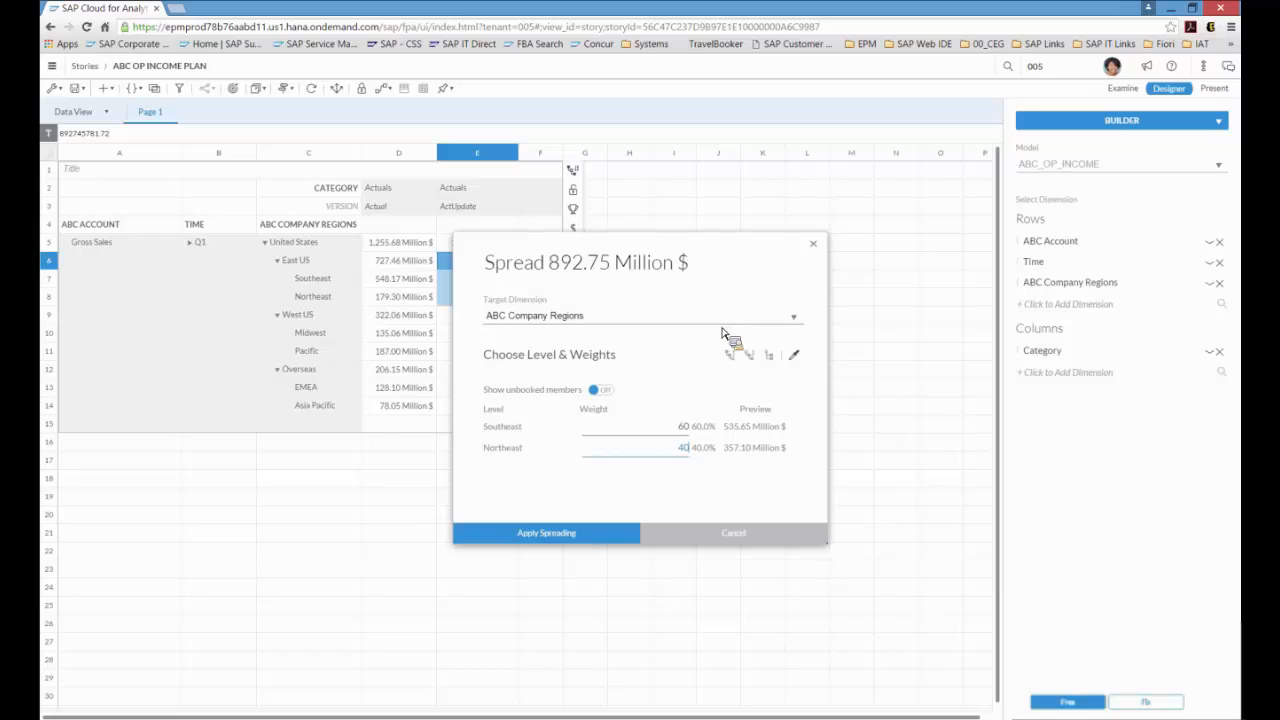
{"action": "left_click", "coordinate": [582, 541]}
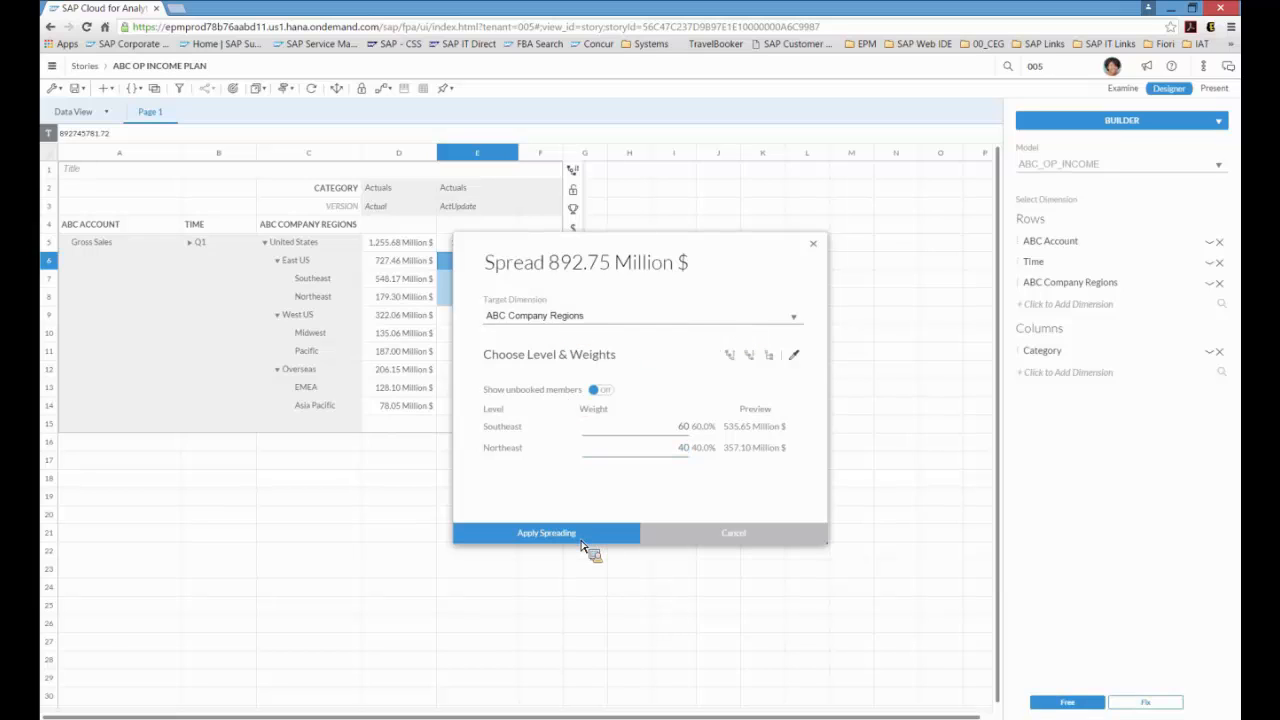
{"action": "left_click", "coordinate": [582, 543]}
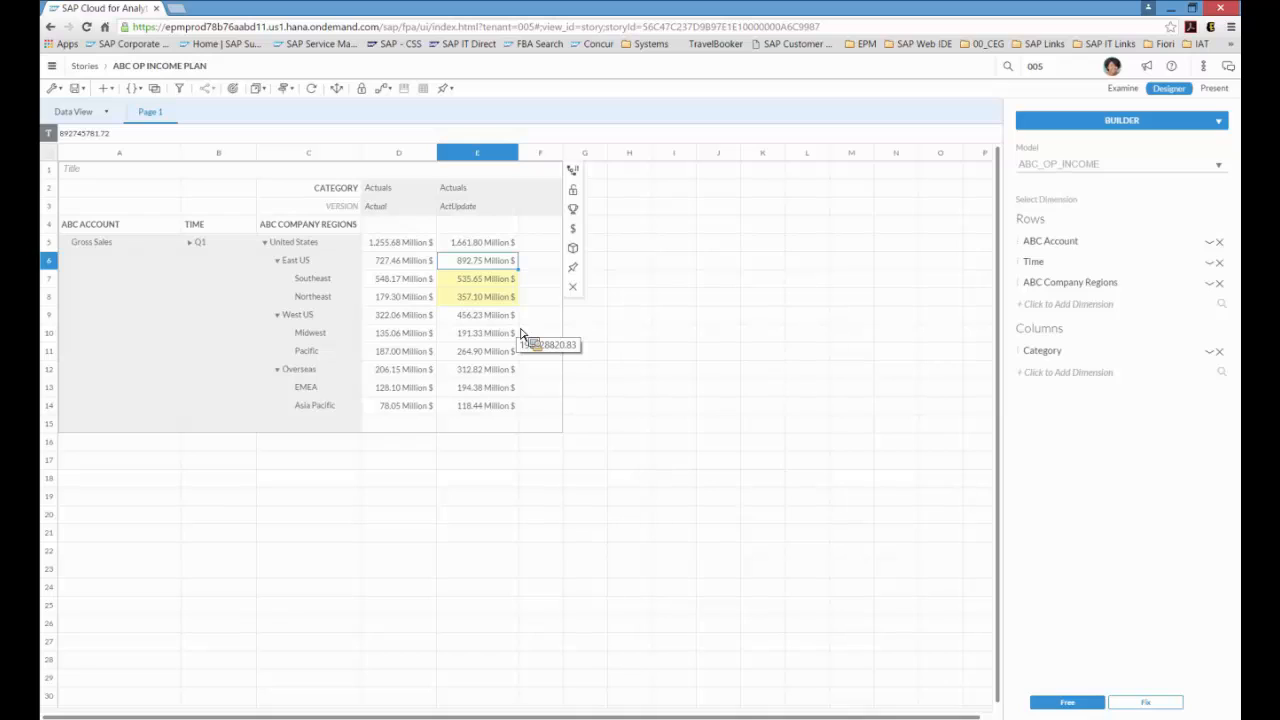
Step: Change the ABC Account row filter to show only Operating Income instead of Gross Sales
{"action": "left_click", "coordinate": [483, 247]}
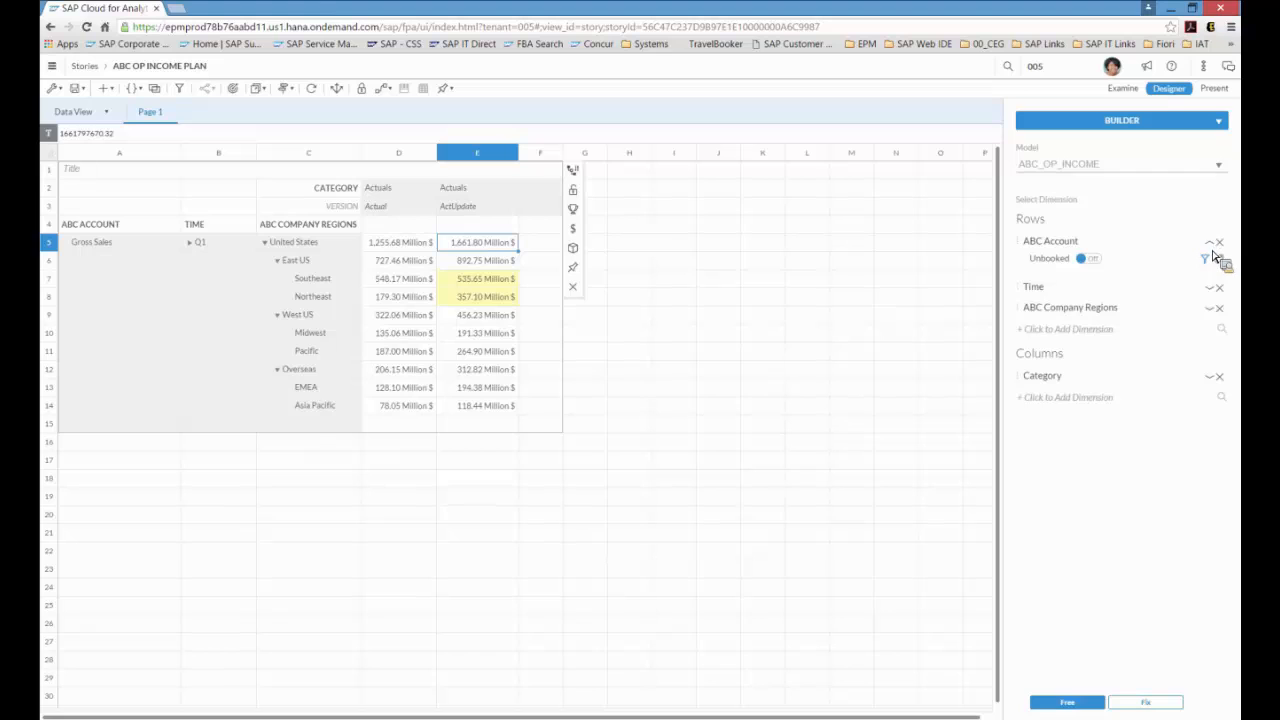
{"action": "left_click", "coordinate": [1210, 259]}
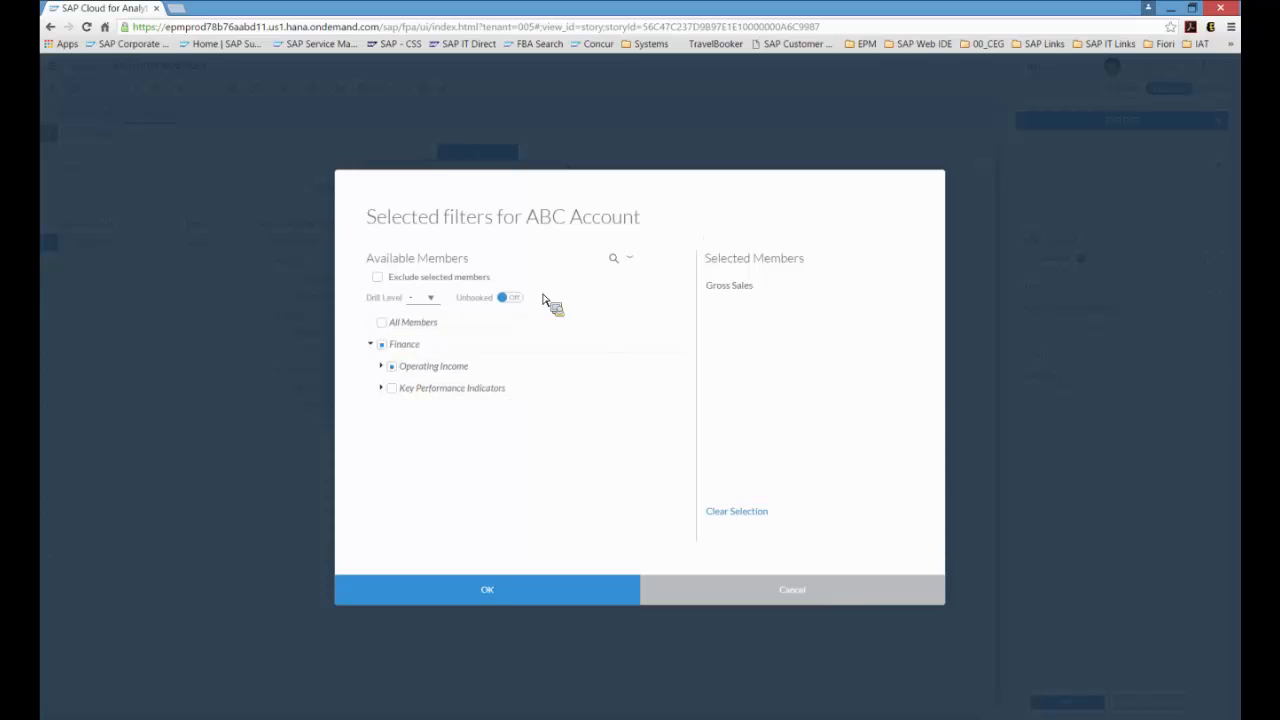
{"action": "left_click", "coordinate": [387, 327]}
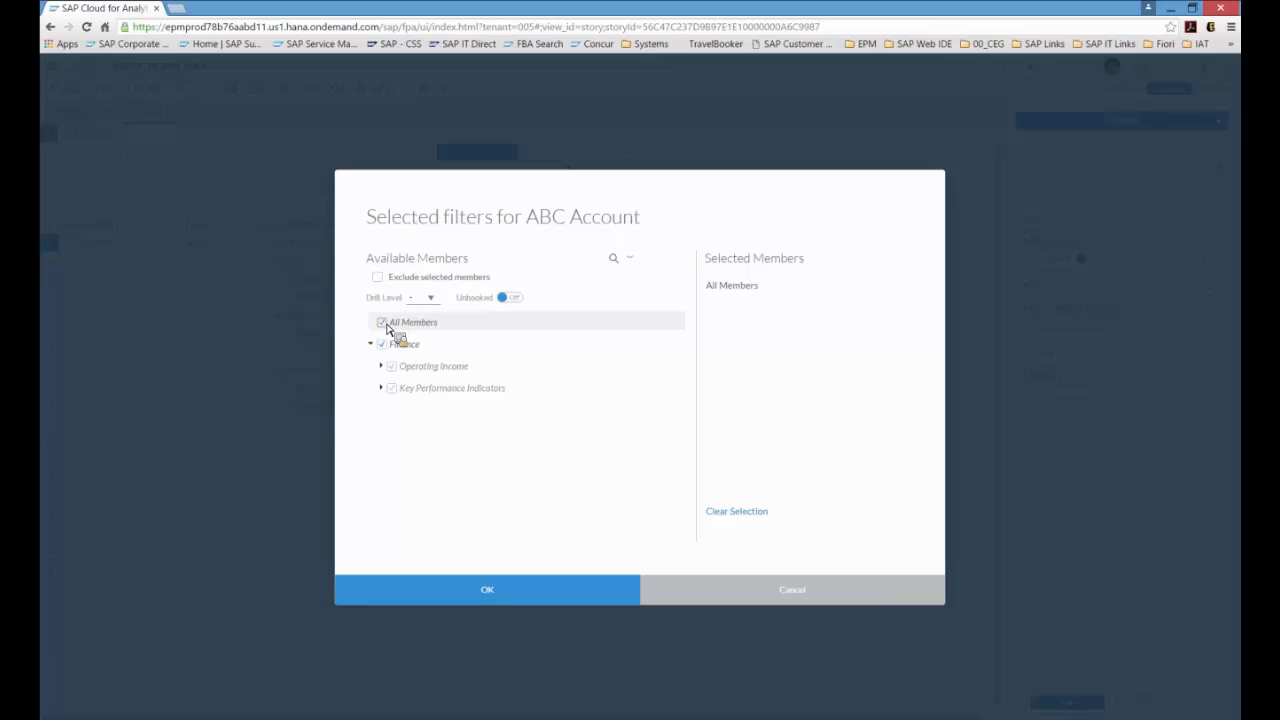
{"action": "left_click", "coordinate": [388, 328]}
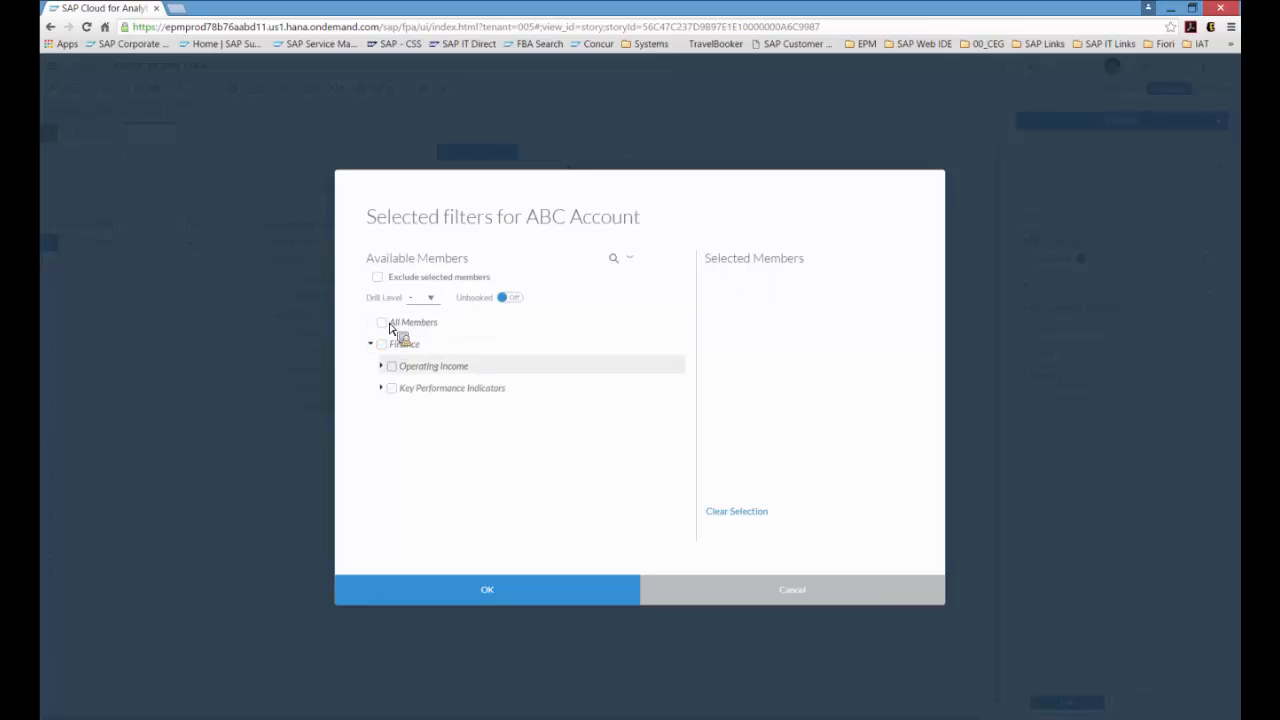
{"action": "left_click", "coordinate": [393, 369]}
{"action": "left_click", "coordinate": [583, 600]}
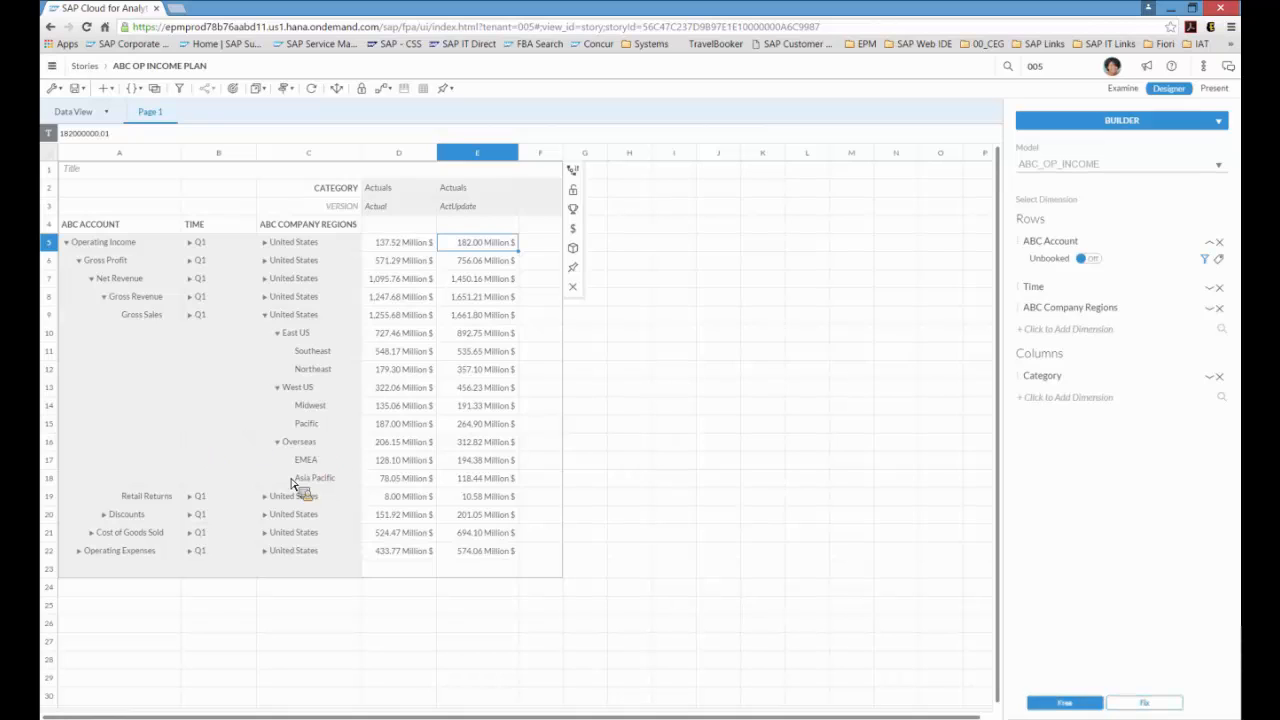
Step: Collapse Operating Income, expand United States, select its regional values and view them as a chart in Examine mode
{"action": "left_click", "coordinate": [67, 244]}
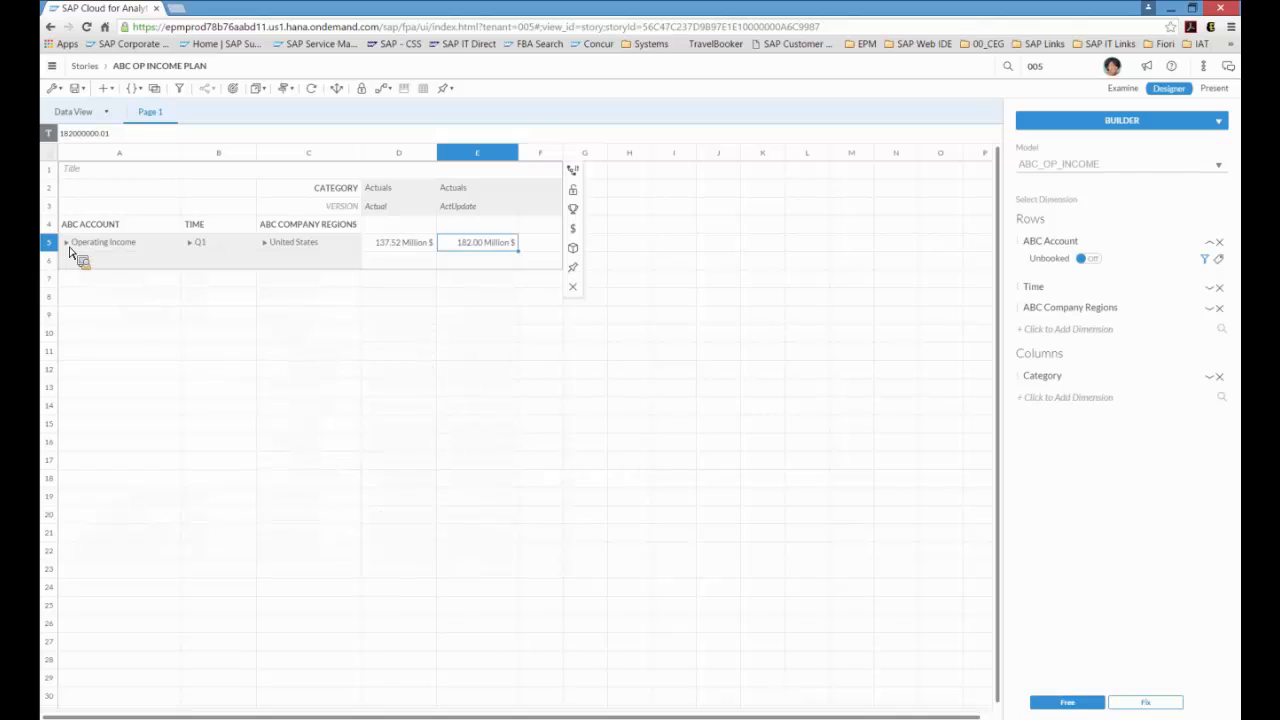
{"action": "left_click", "coordinate": [266, 243]}
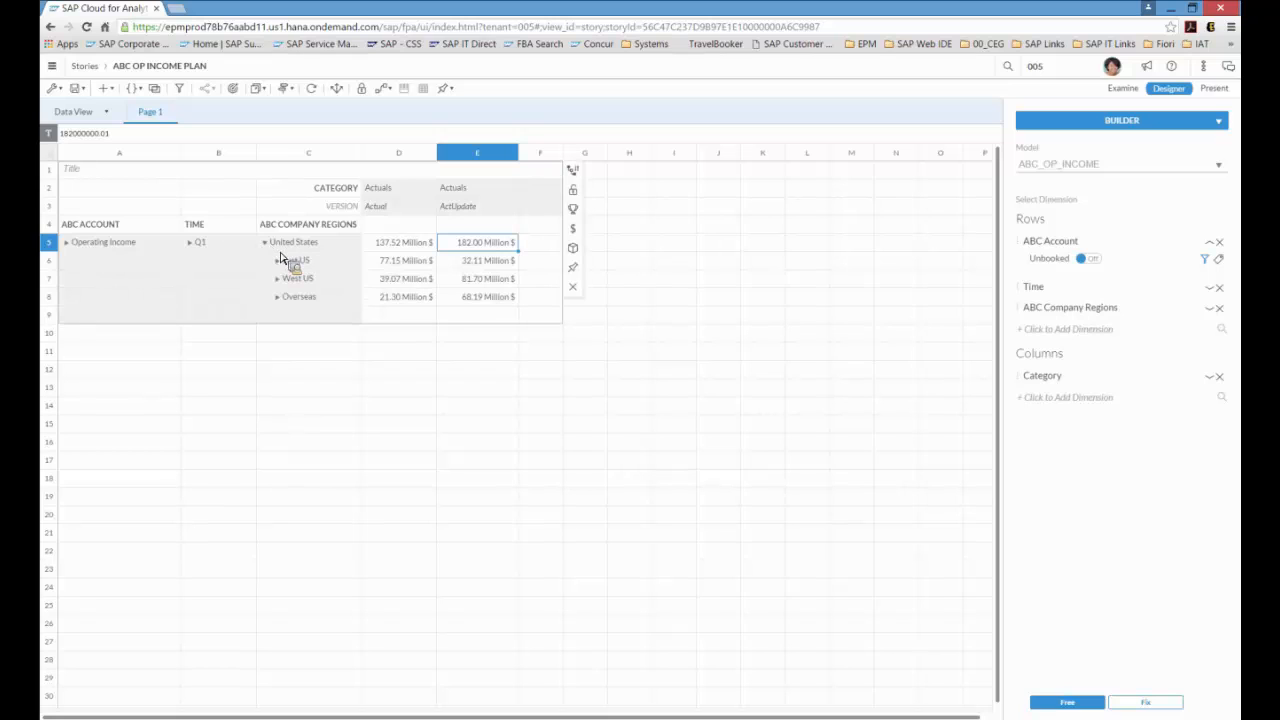
{"action": "left_click", "coordinate": [630, 316]}
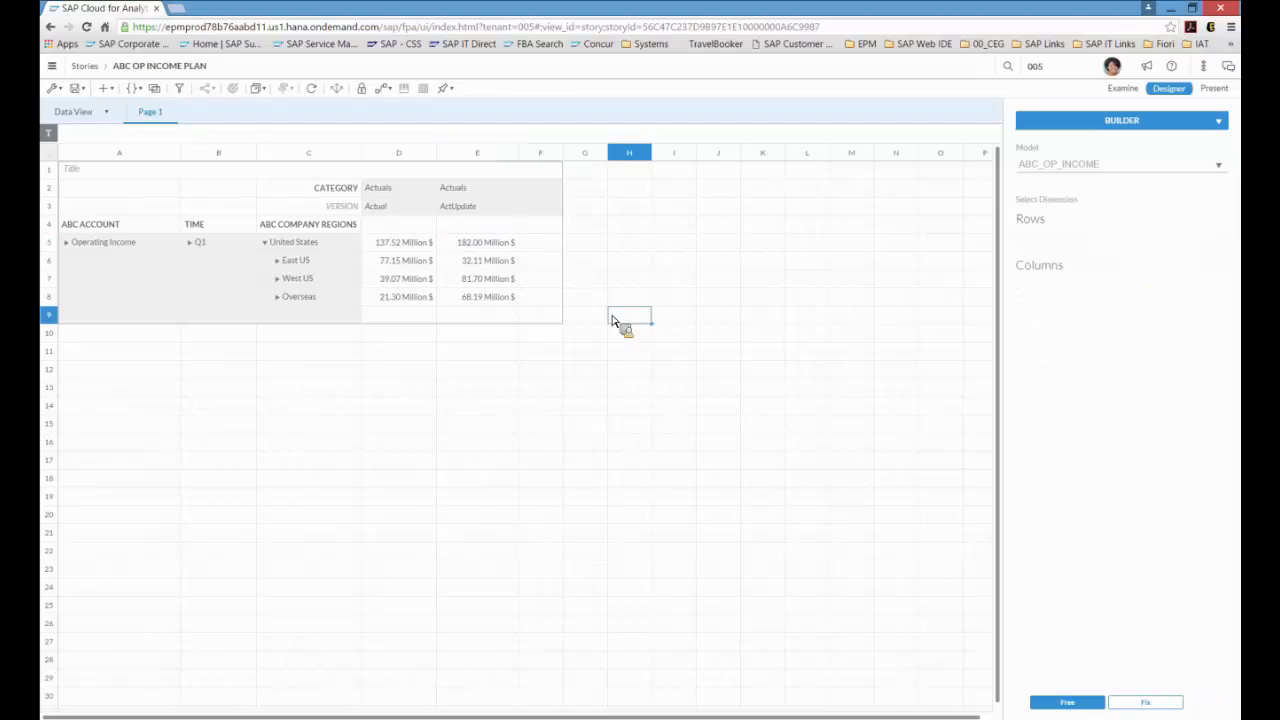
{"action": "left_click_drag", "start_coordinate": [412, 262], "coordinate": [467, 305]}
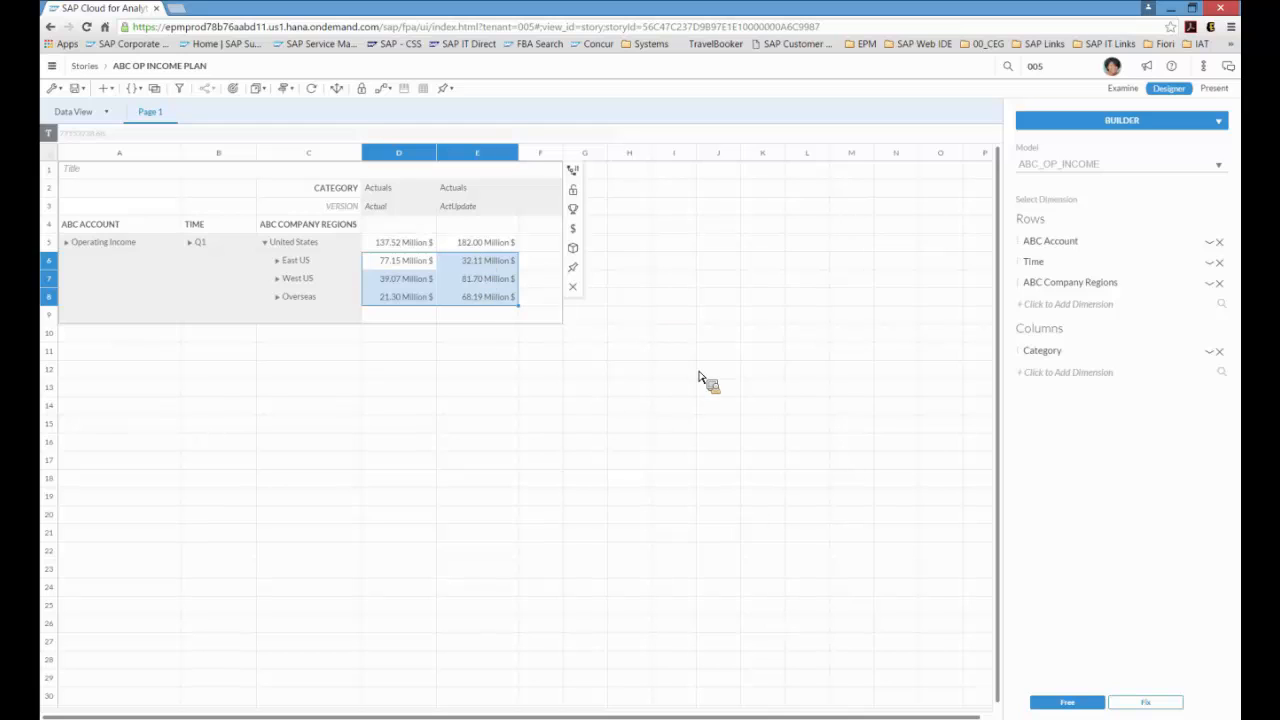
{"action": "left_click", "coordinate": [1123, 92]}
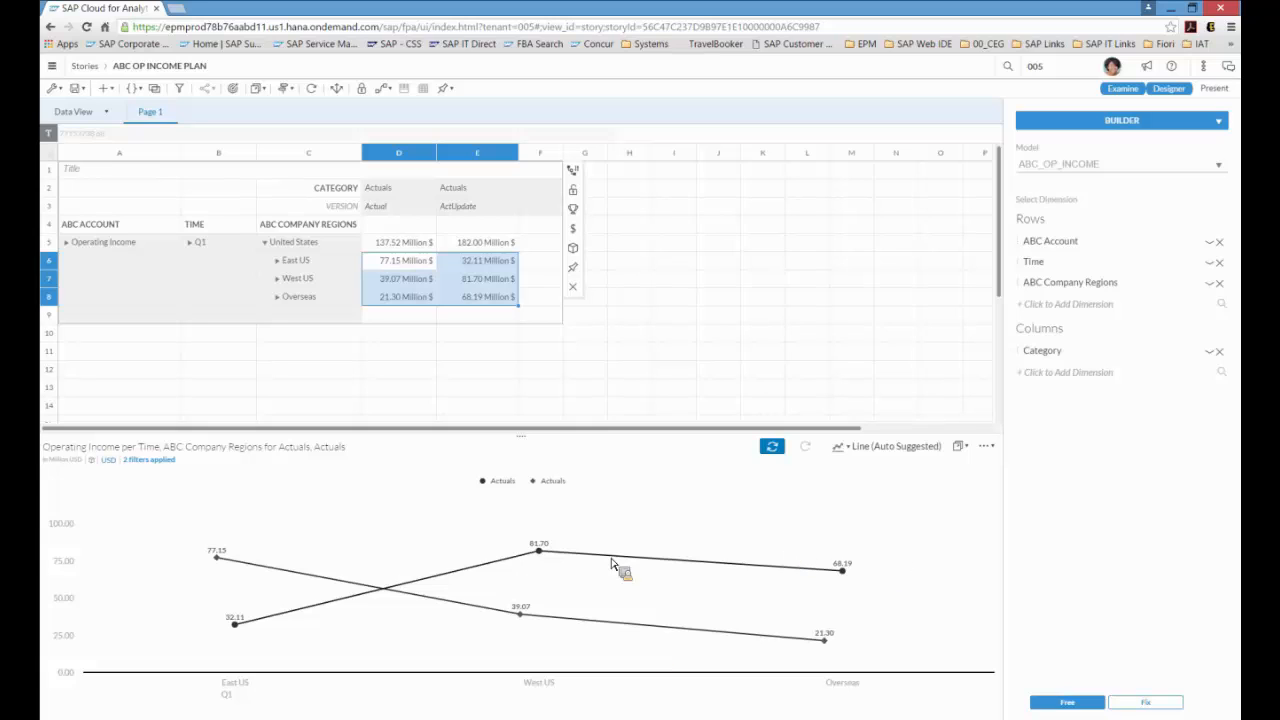
Step: Copy the examine chart to a new canvas page and change its chart type to Bar/Column
{"action": "left_click", "coordinate": [966, 448]}
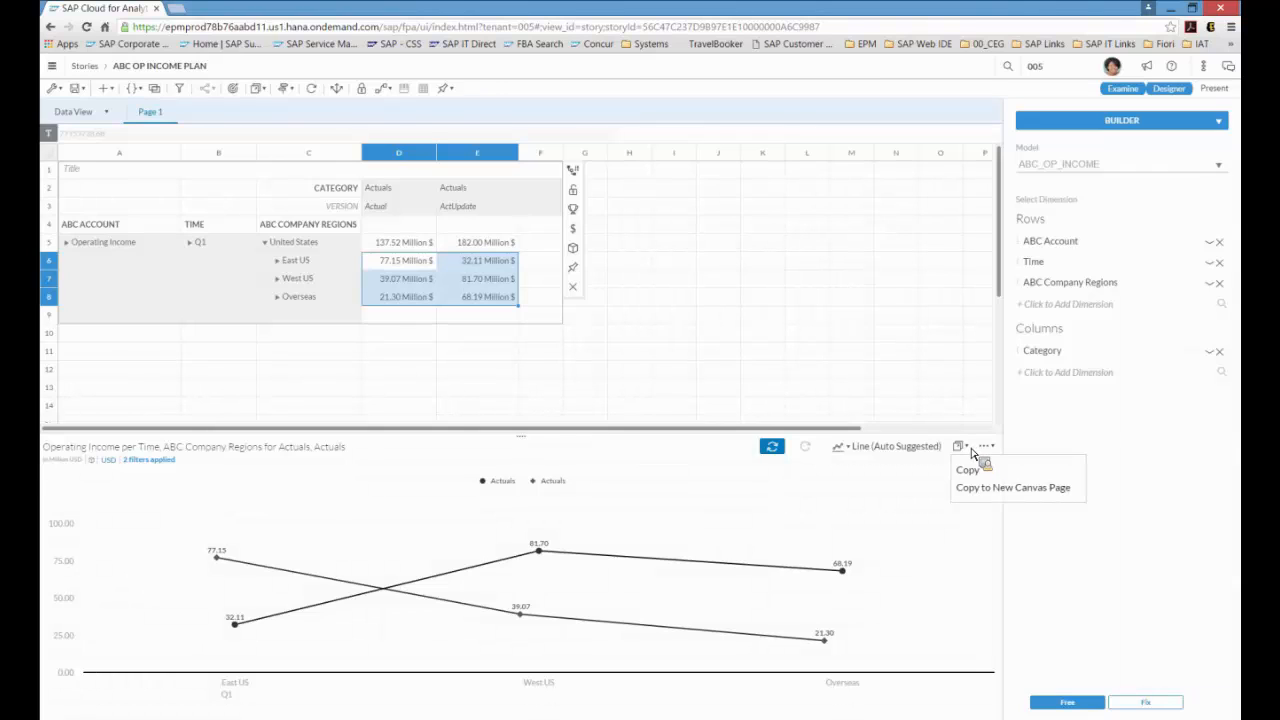
{"action": "left_click", "coordinate": [983, 489]}
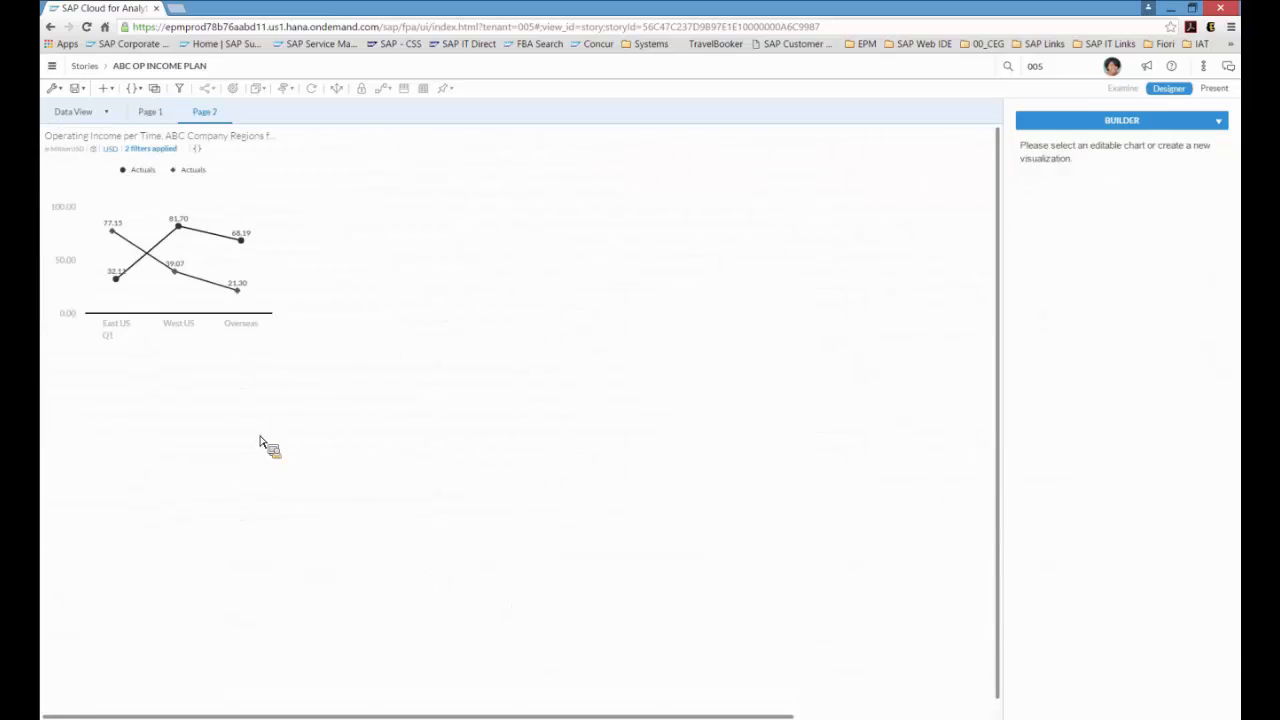
{"action": "left_click", "coordinate": [246, 342]}
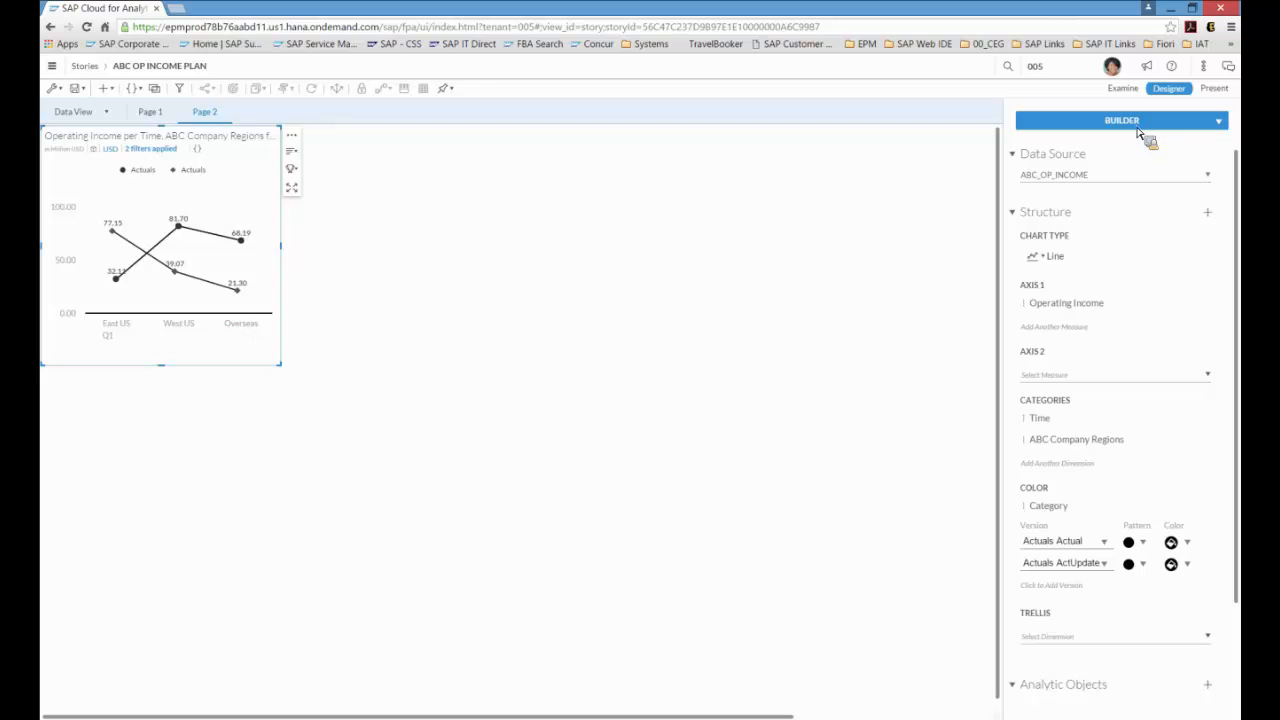
{"action": "left_click", "coordinate": [1064, 258]}
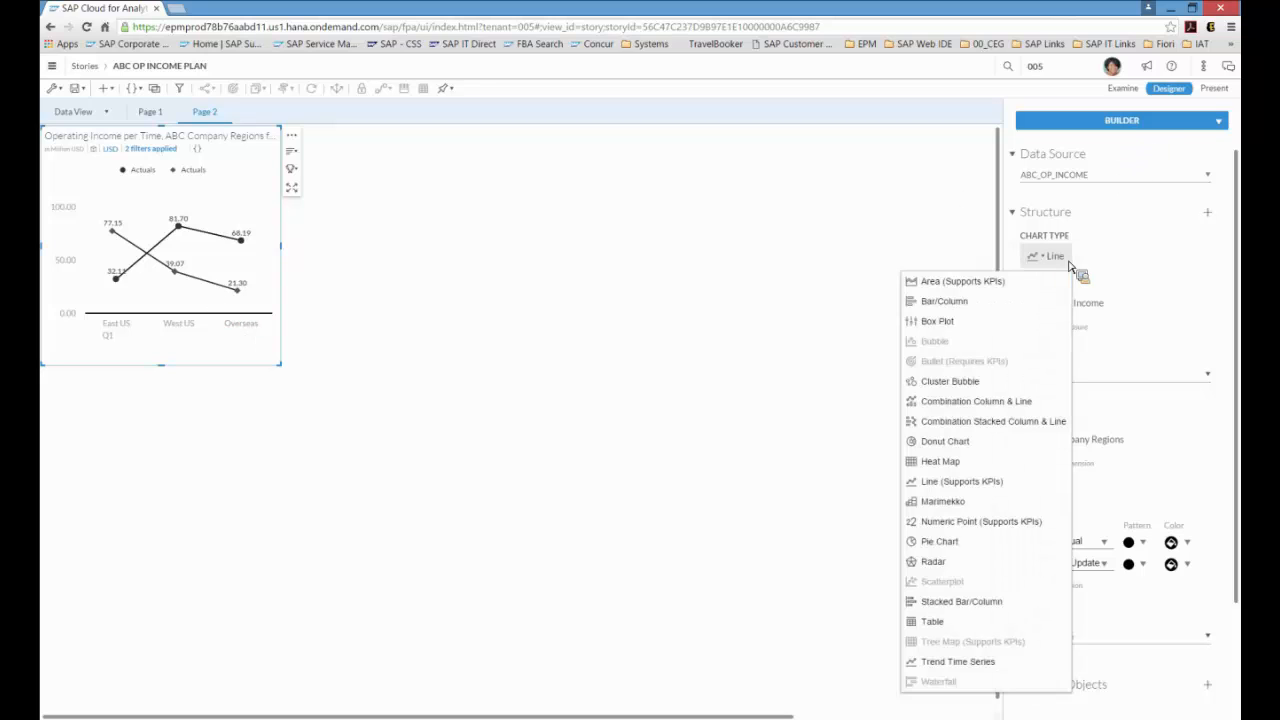
{"action": "left_click", "coordinate": [1012, 304]}
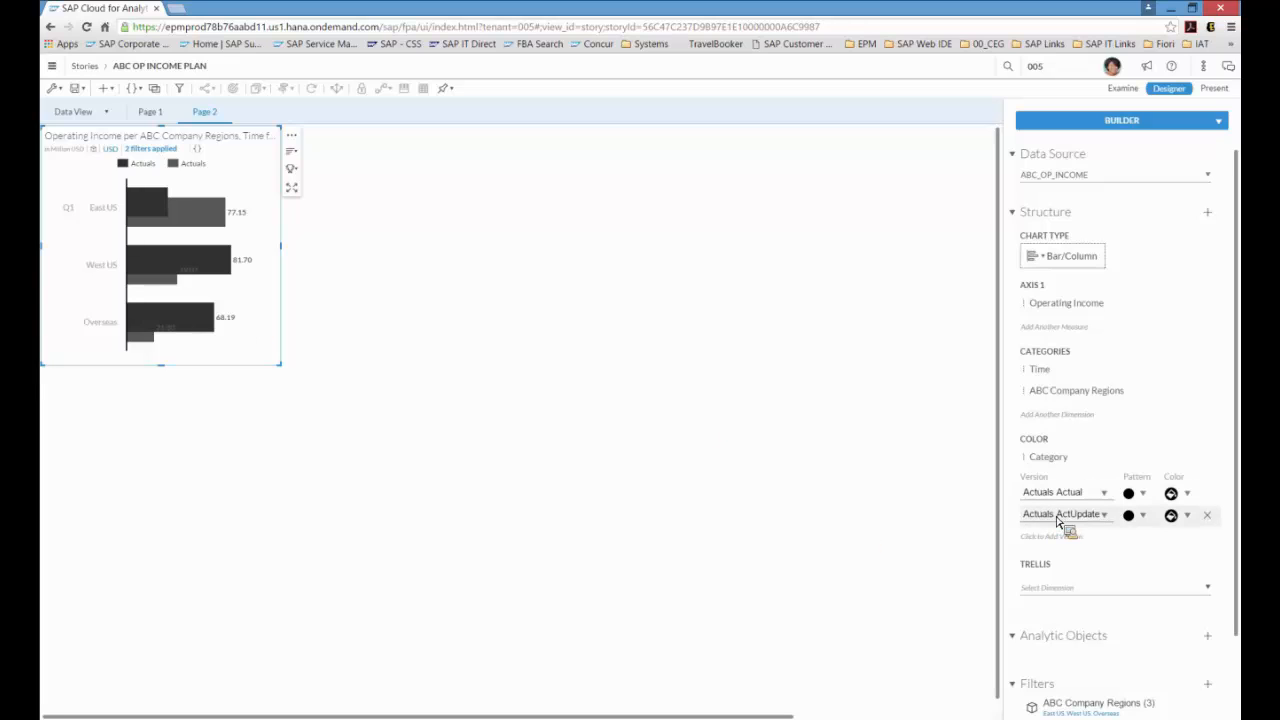
Step: Set the Actuals Actual version's bar color to blue
{"action": "left_click", "coordinate": [1188, 496]}
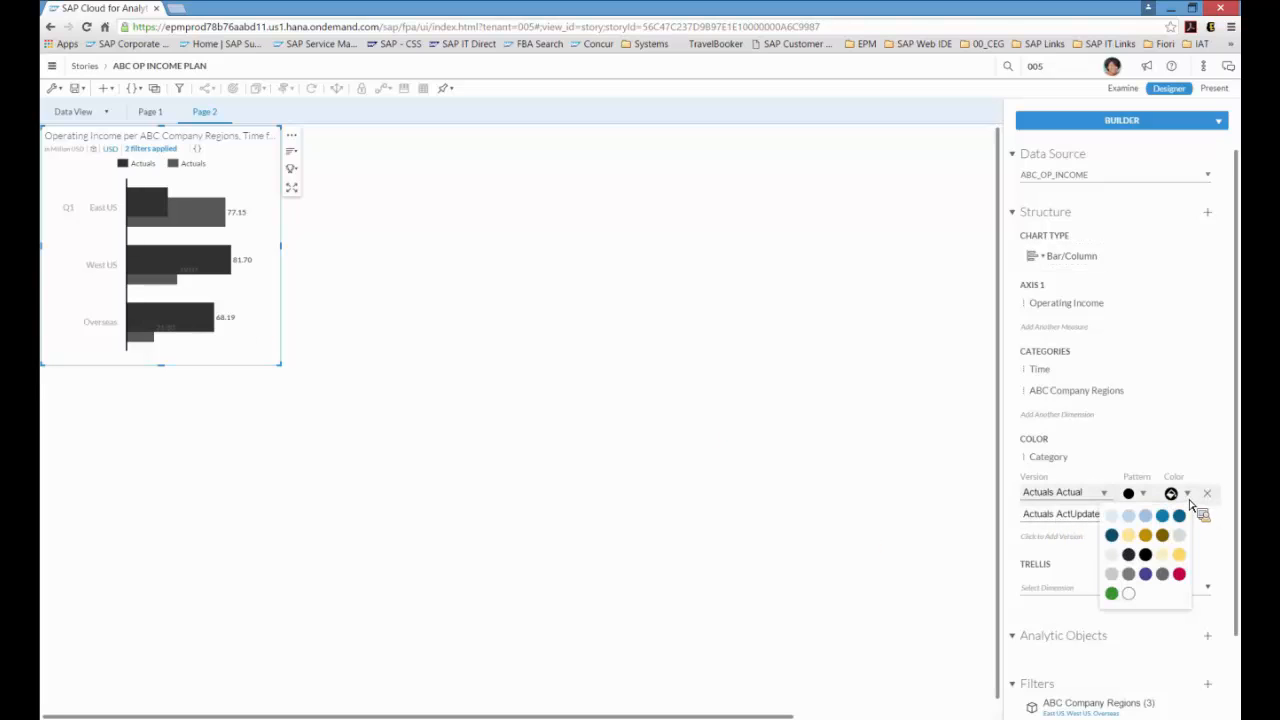
{"action": "left_click", "coordinate": [1163, 515]}
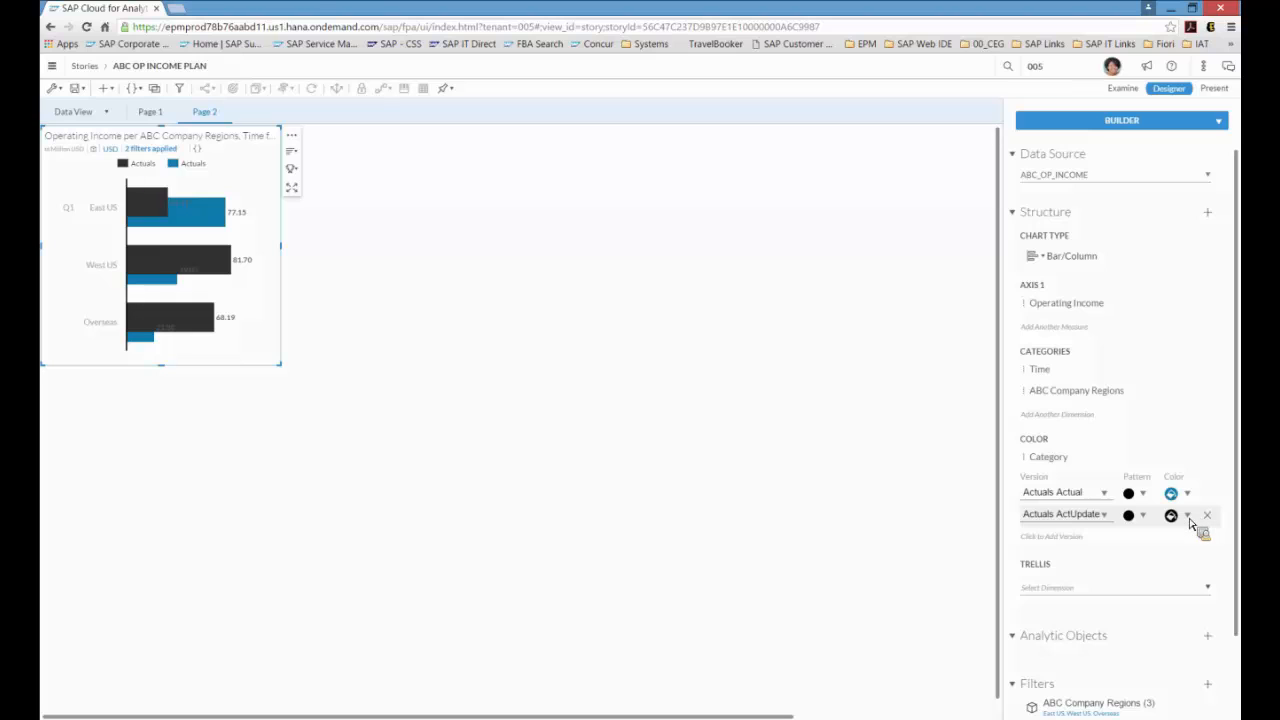
Step: Give the Actuals ActUpdate version a hatched pattern and a light yellow color
{"action": "left_click", "coordinate": [1143, 515]}
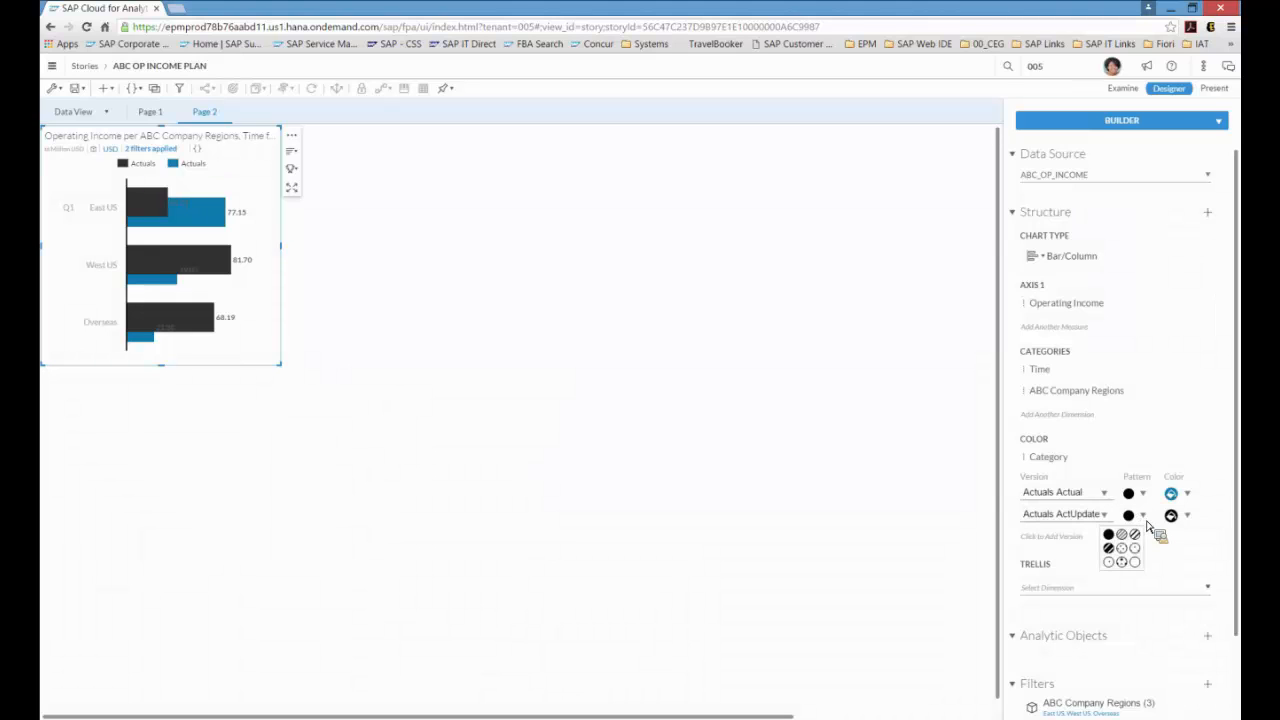
{"action": "left_click", "coordinate": [1131, 543]}
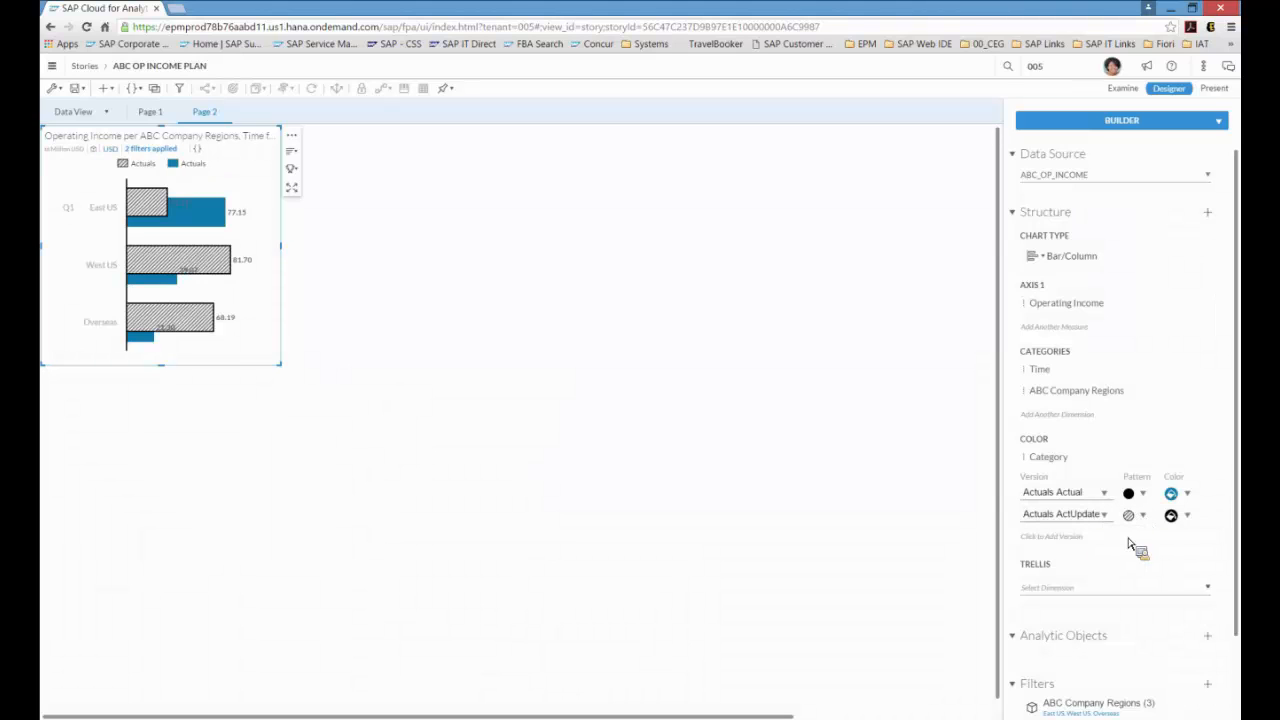
{"action": "left_click", "coordinate": [1187, 516]}
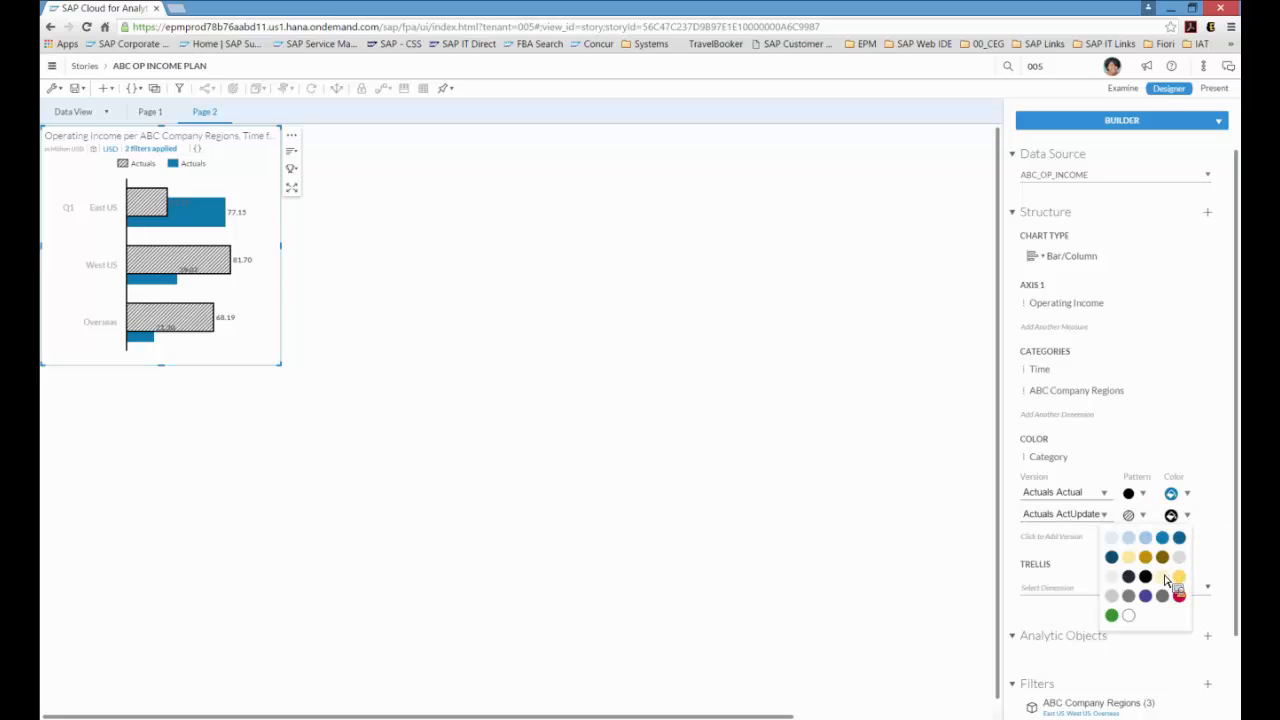
{"action": "left_click", "coordinate": [1131, 559]}
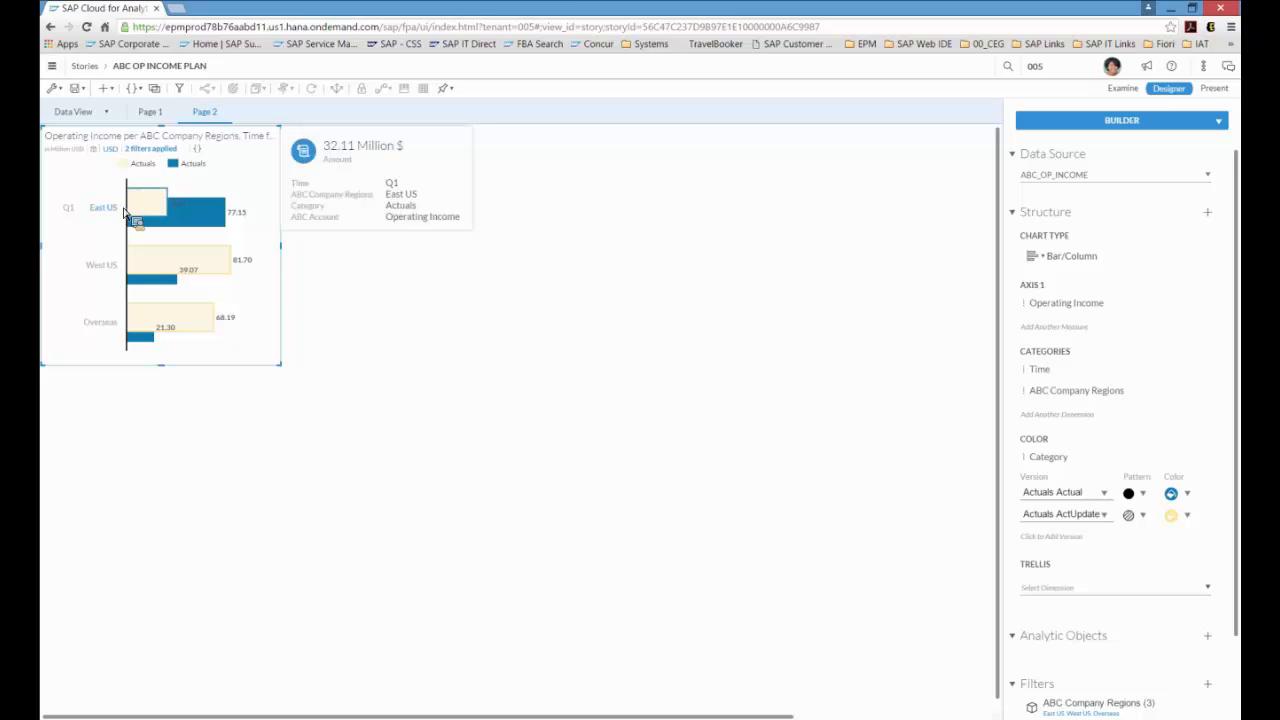
Step: Add a Variance analytic object with Actuals Actual as baseline and Actuals ActUpdate as the compared version
{"action": "mouse_move", "coordinate": [162, 217]}
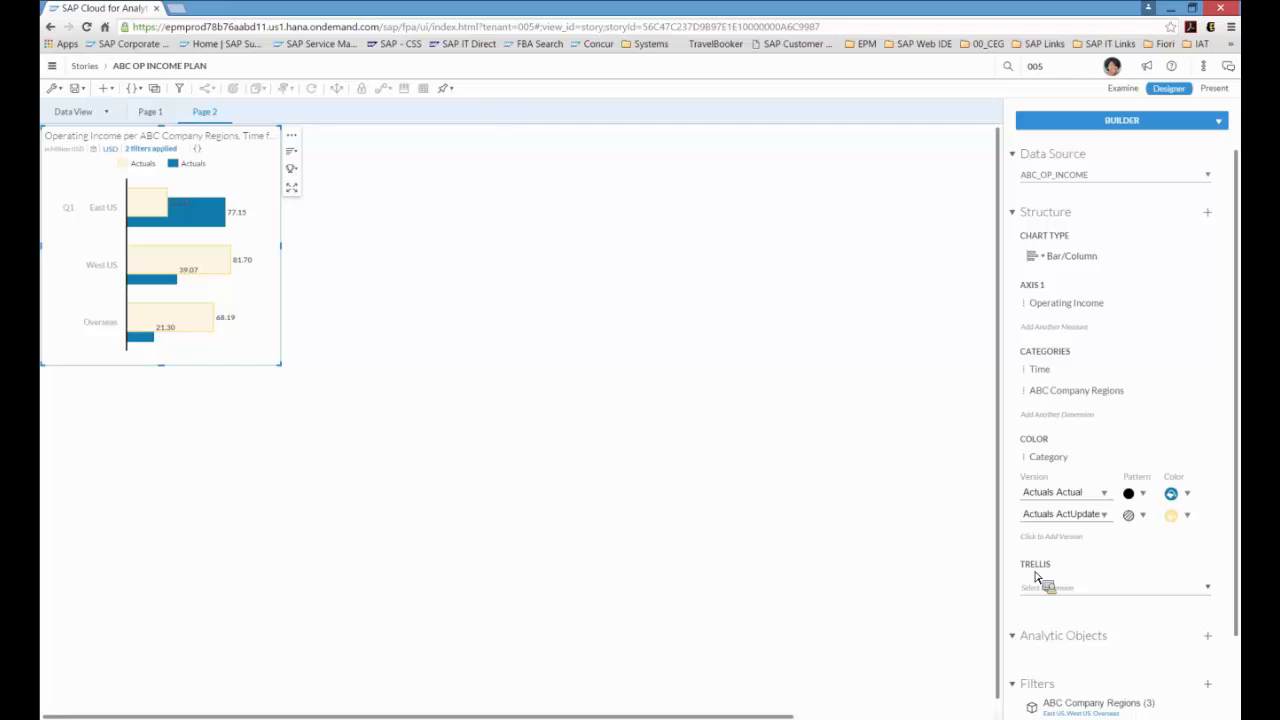
{"action": "scroll", "coordinate": [1232, 565], "scroll_direction": "down", "scroll_amount": 1}
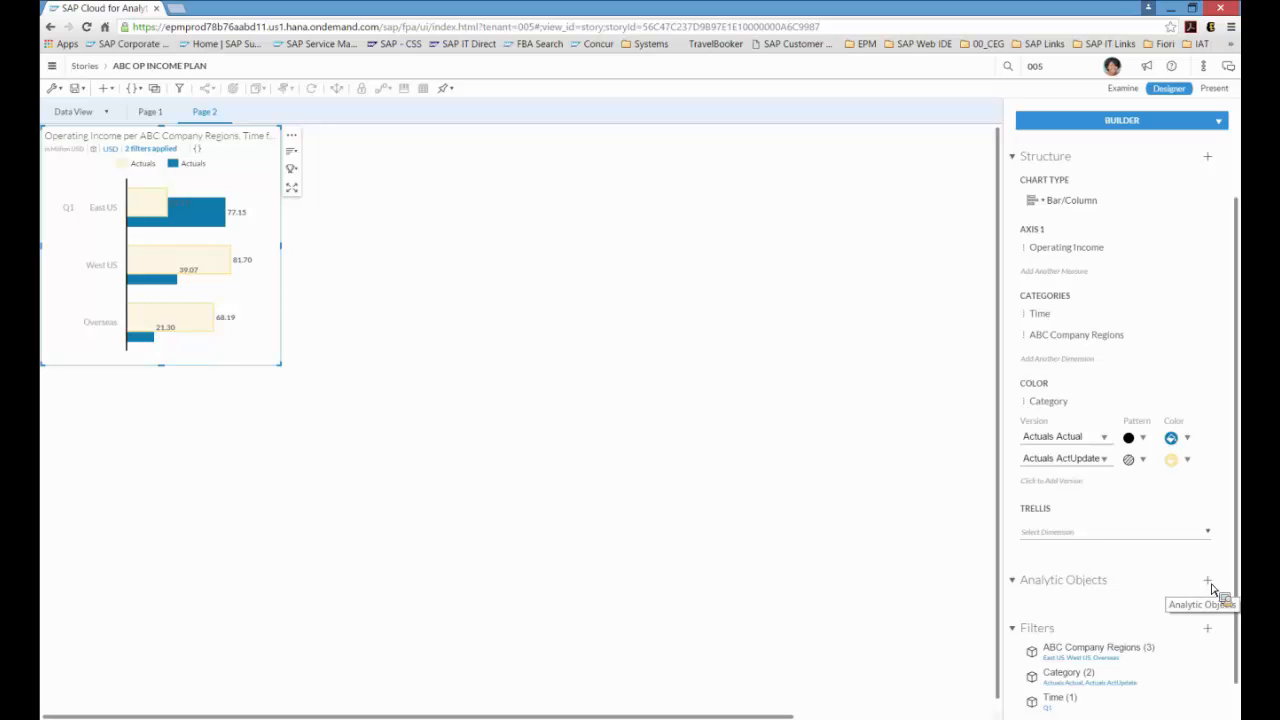
{"action": "left_click", "coordinate": [1209, 582]}
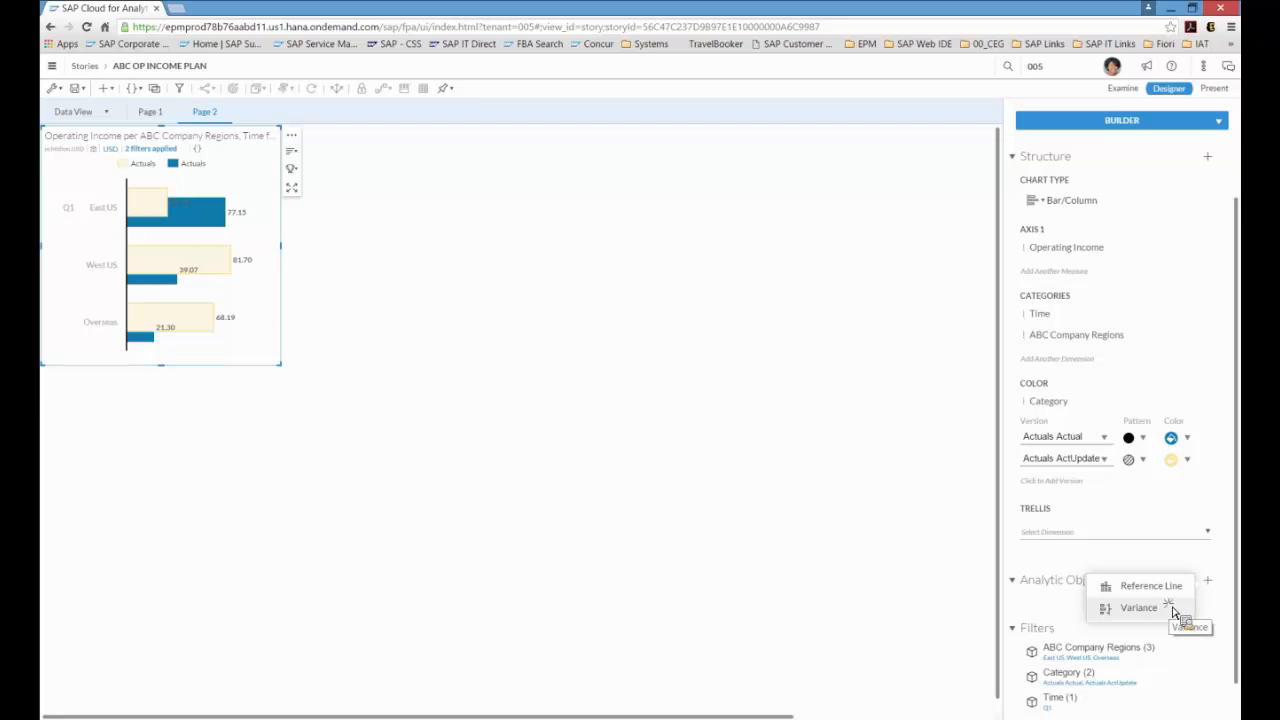
{"action": "left_click", "coordinate": [1175, 610]}
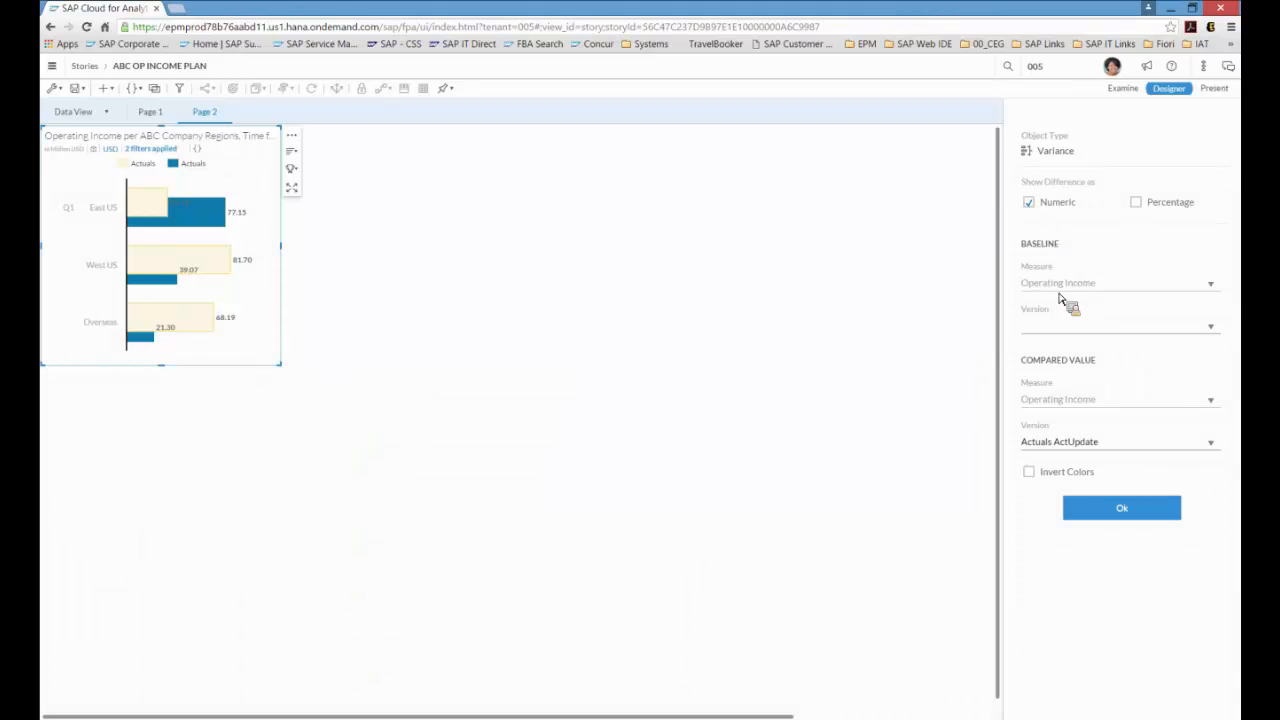
{"action": "left_click", "coordinate": [1210, 330]}
{"action": "left_click", "coordinate": [1190, 373]}
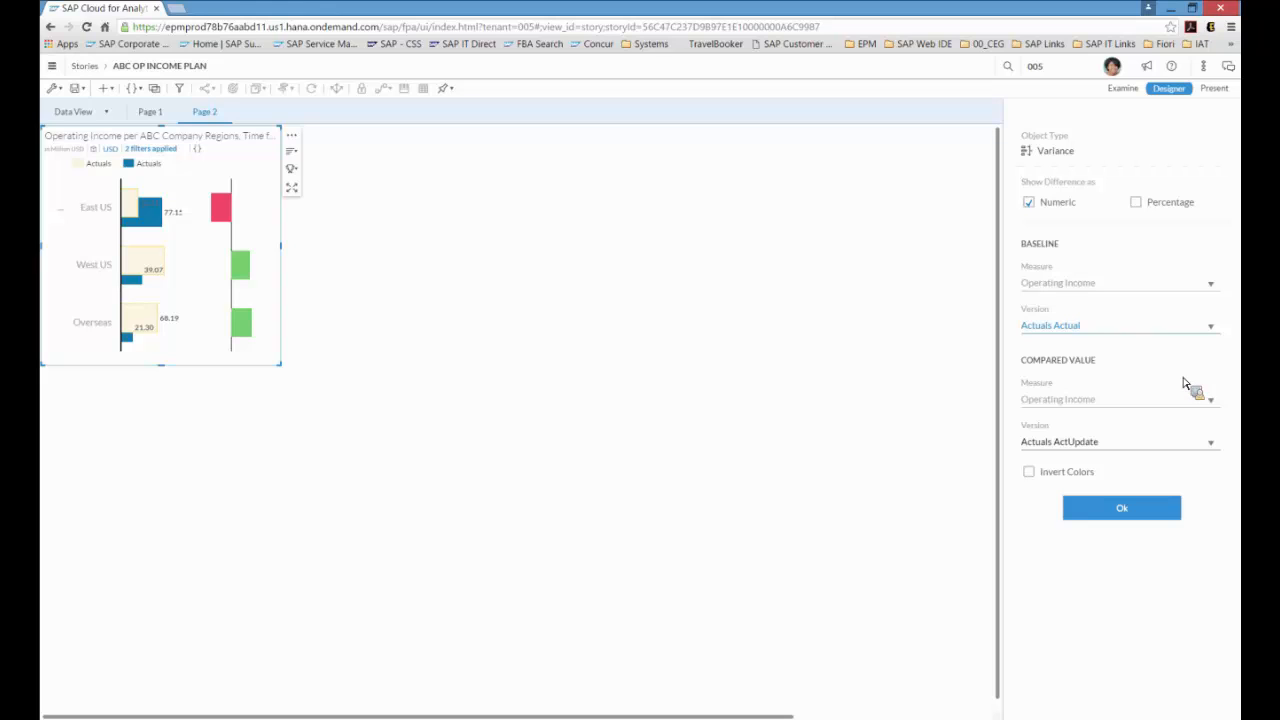
{"action": "left_click", "coordinate": [1120, 512]}
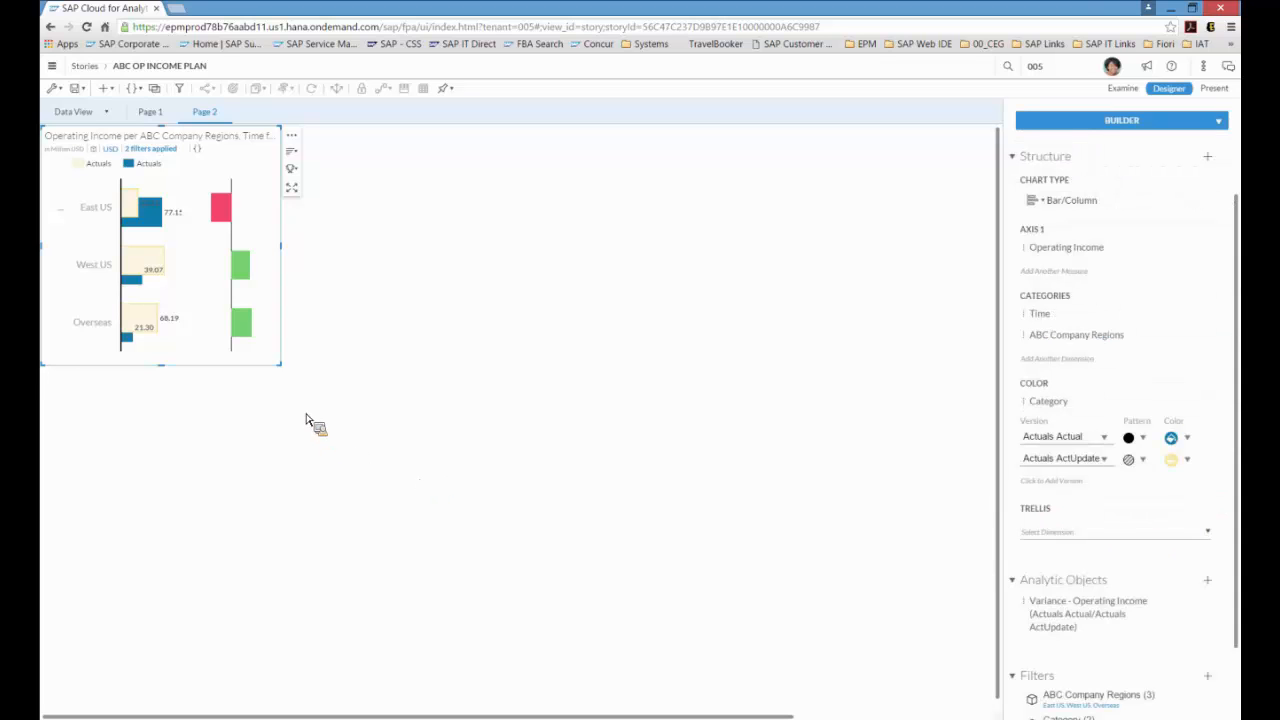
Step: Enlarge the variance chart and pin it to the Home screen
{"action": "left_click_drag", "start_coordinate": [283, 367], "coordinate": [360, 443]}
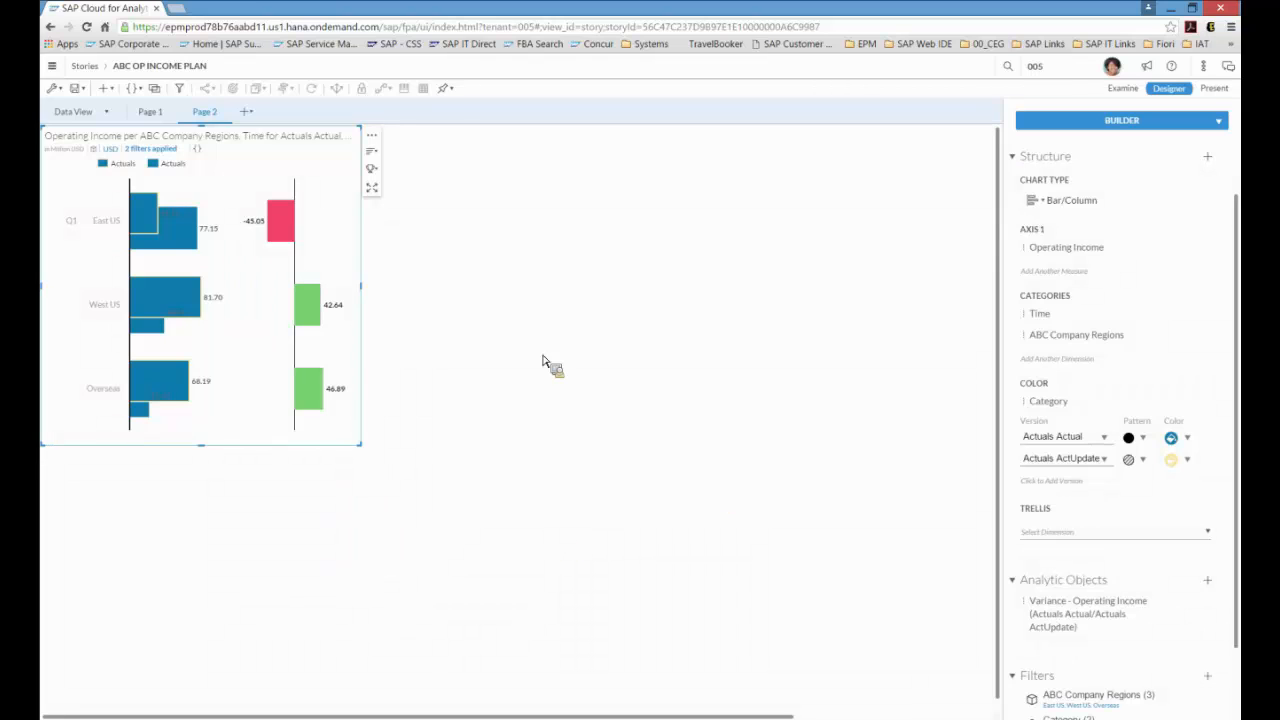
{"action": "left_click", "coordinate": [452, 90]}
{"action": "left_click", "coordinate": [463, 109]}
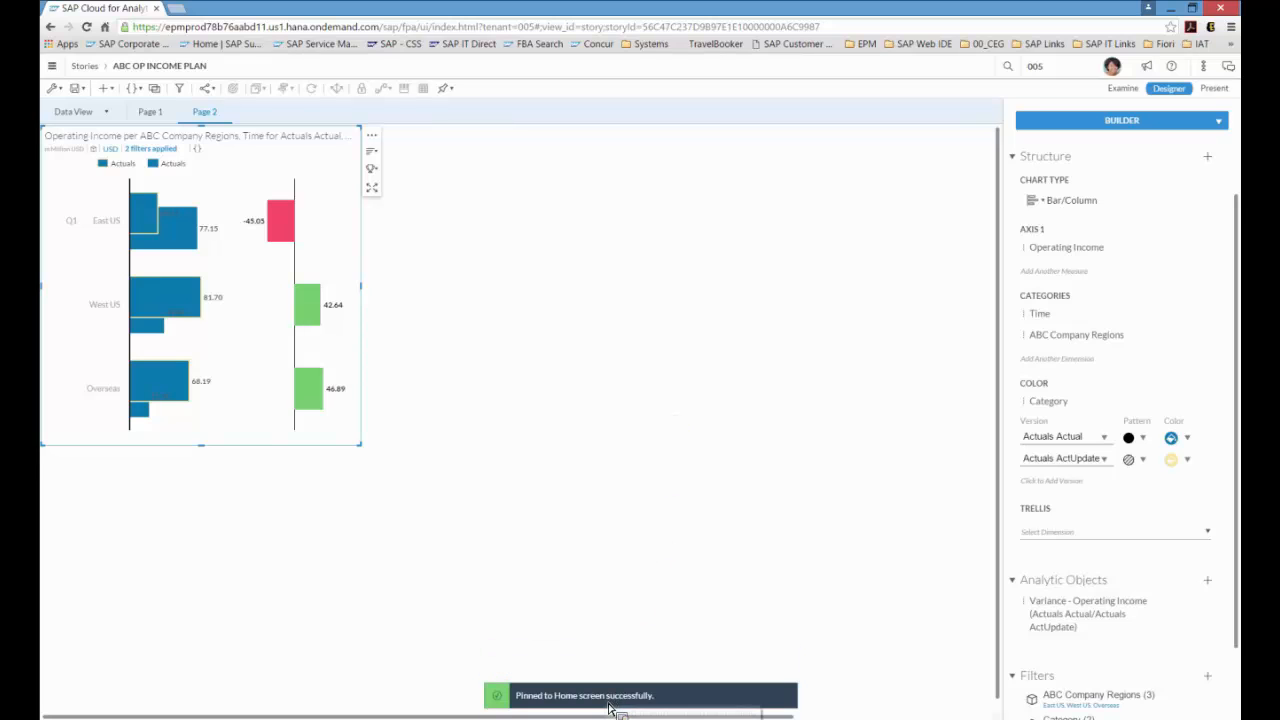
Step: On Page 1, title the table 'ABC Co. What If Op Income +30%'
{"action": "left_click", "coordinate": [151, 112]}
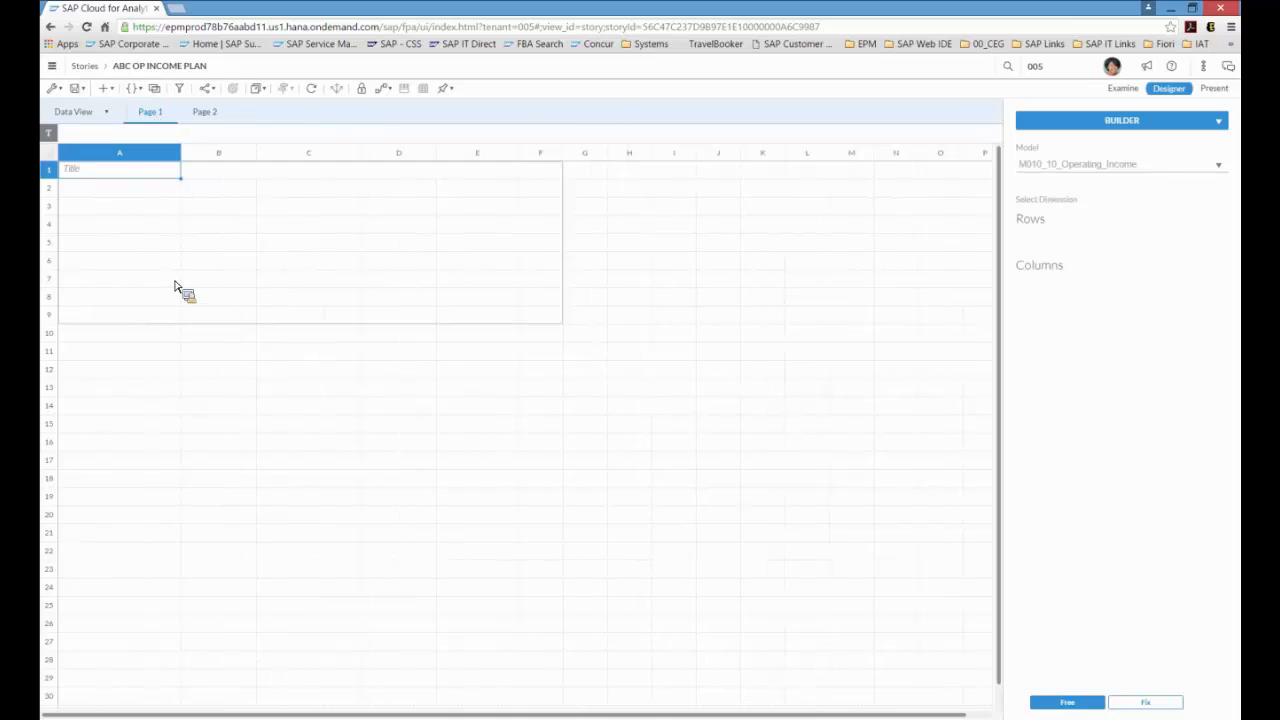
{"action": "left_click", "coordinate": [398, 243]}
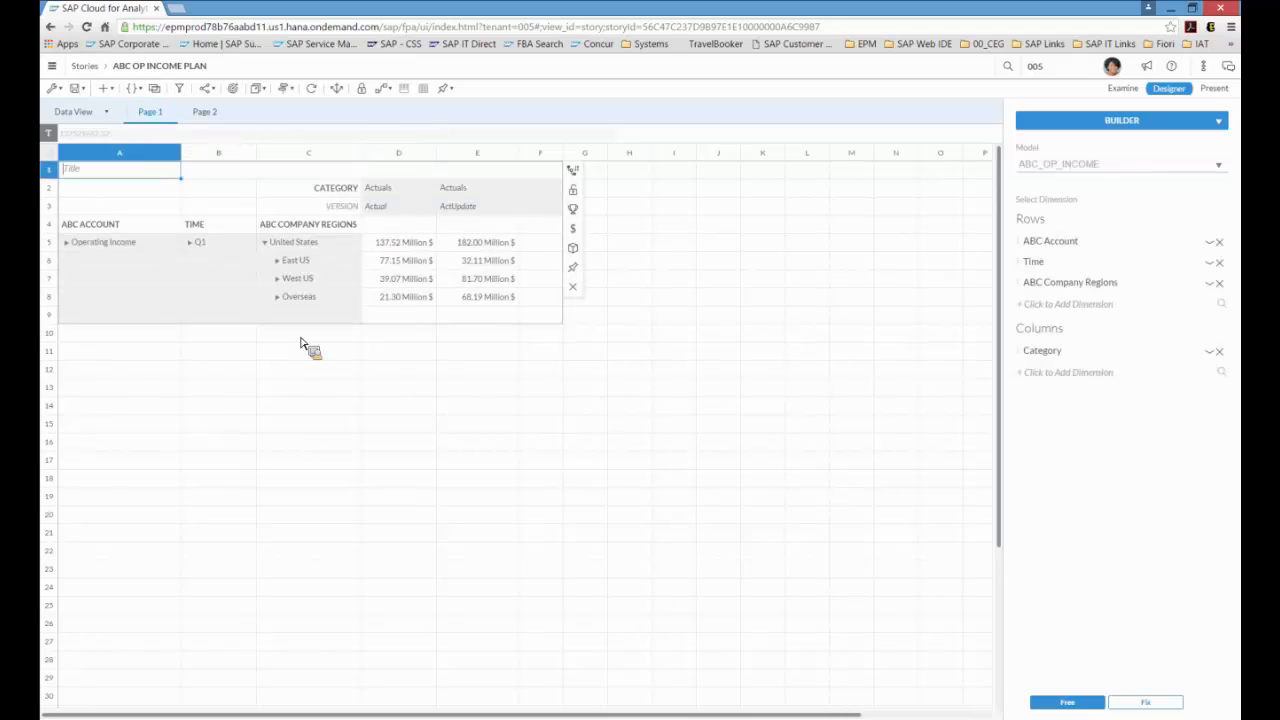
{"action": "type", "text": "ABC Co. What If Op Income >30%"}
{"action": "left_click", "coordinate": [157, 190]}
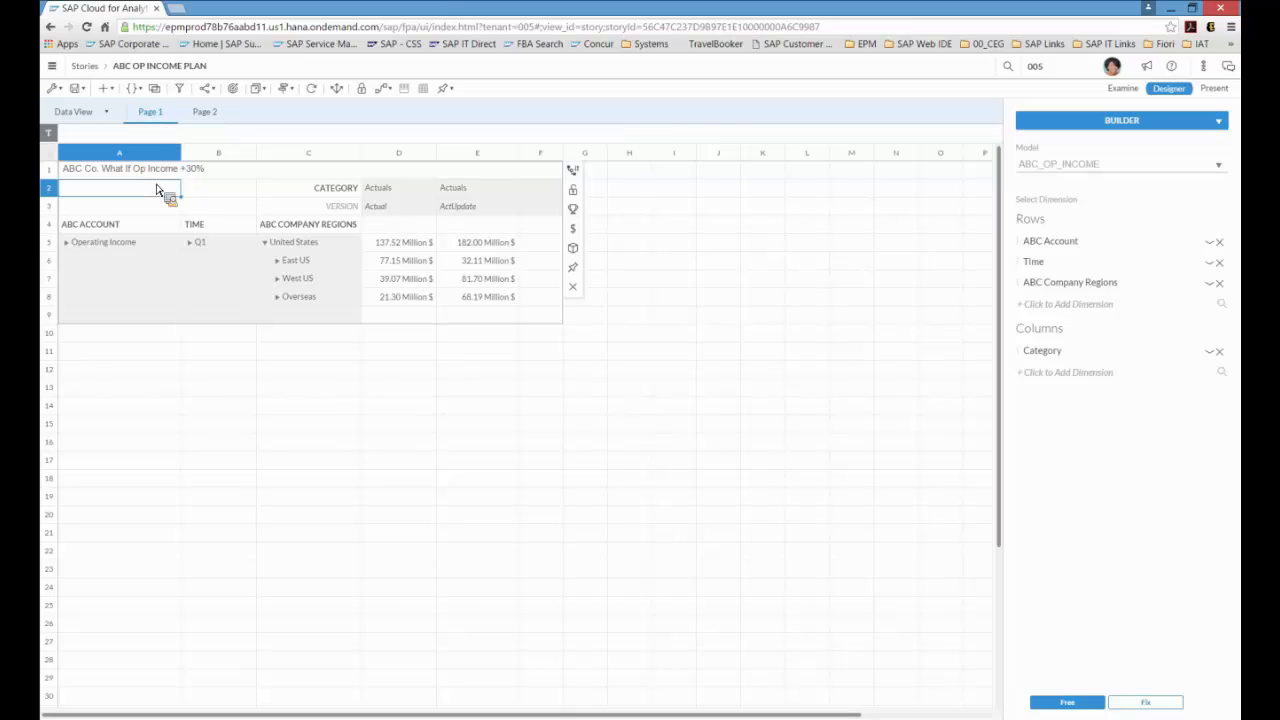
Step: Create a new discussion for the ABC OP INCOME PLAN story with two planning users as participants
{"action": "left_click", "coordinate": [1158, 706]}
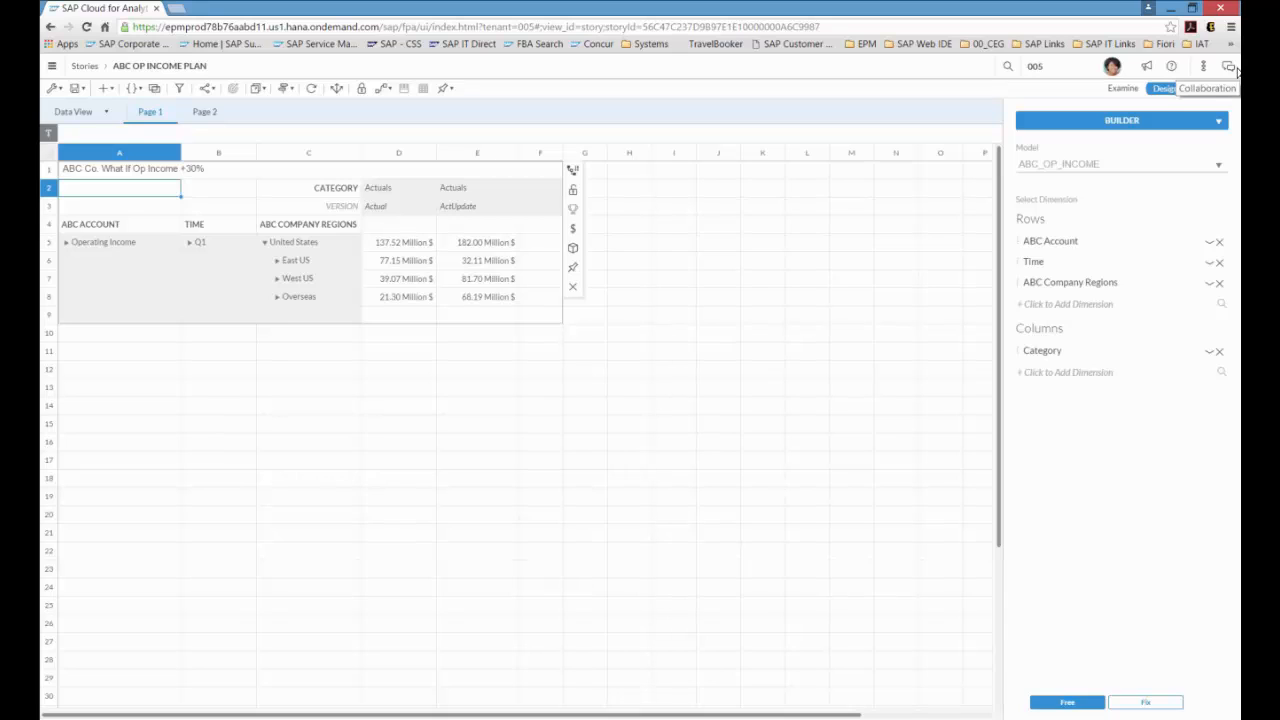
{"action": "left_click", "coordinate": [1235, 68]}
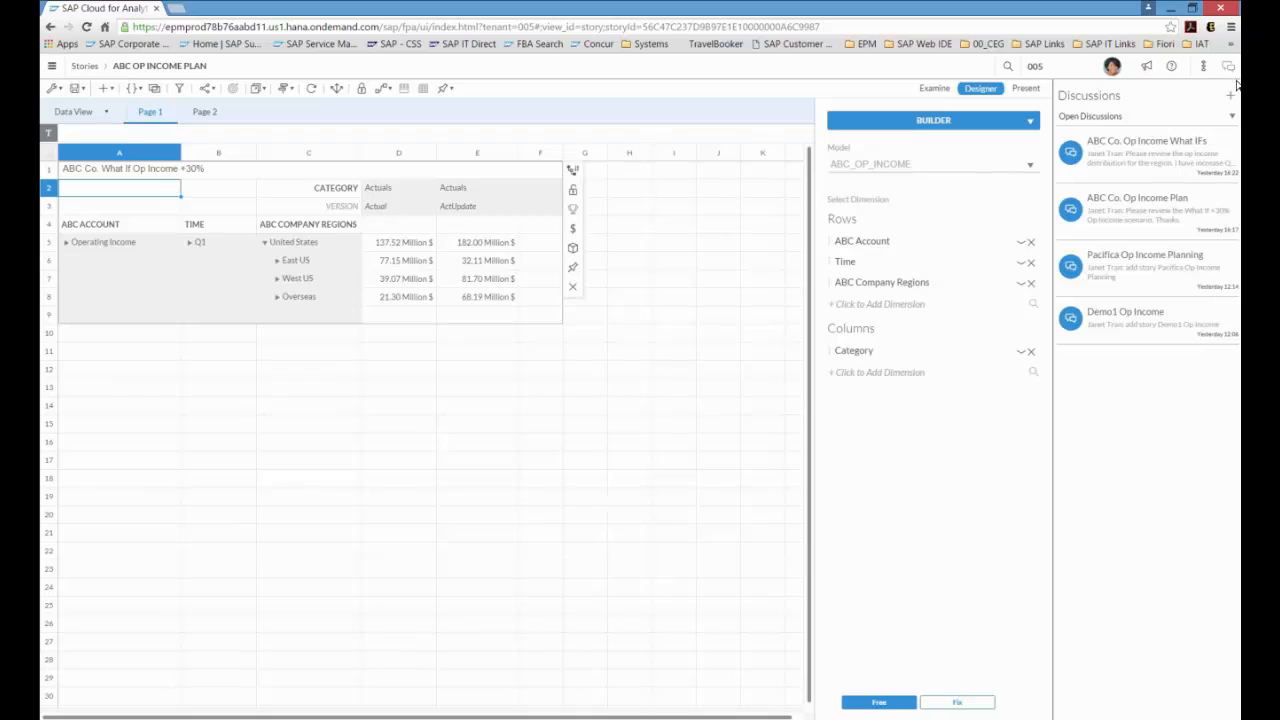
{"action": "left_click", "coordinate": [1236, 101]}
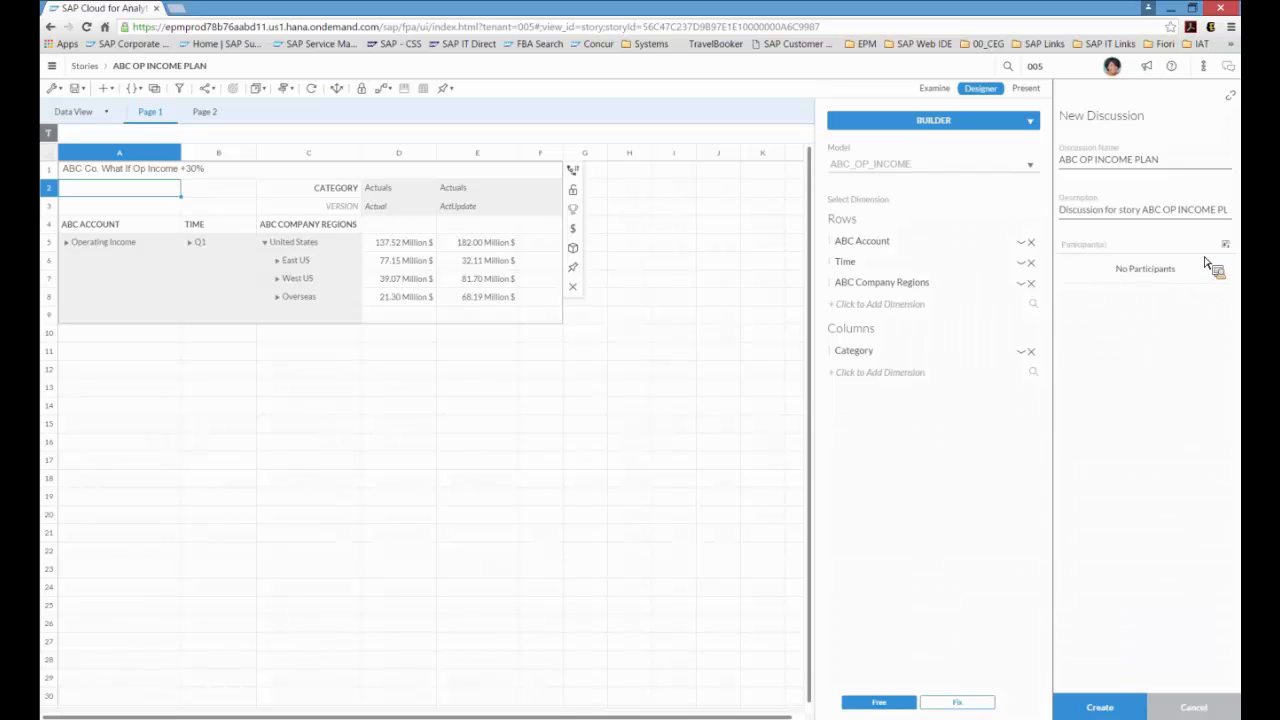
{"action": "left_click", "coordinate": [1207, 262]}
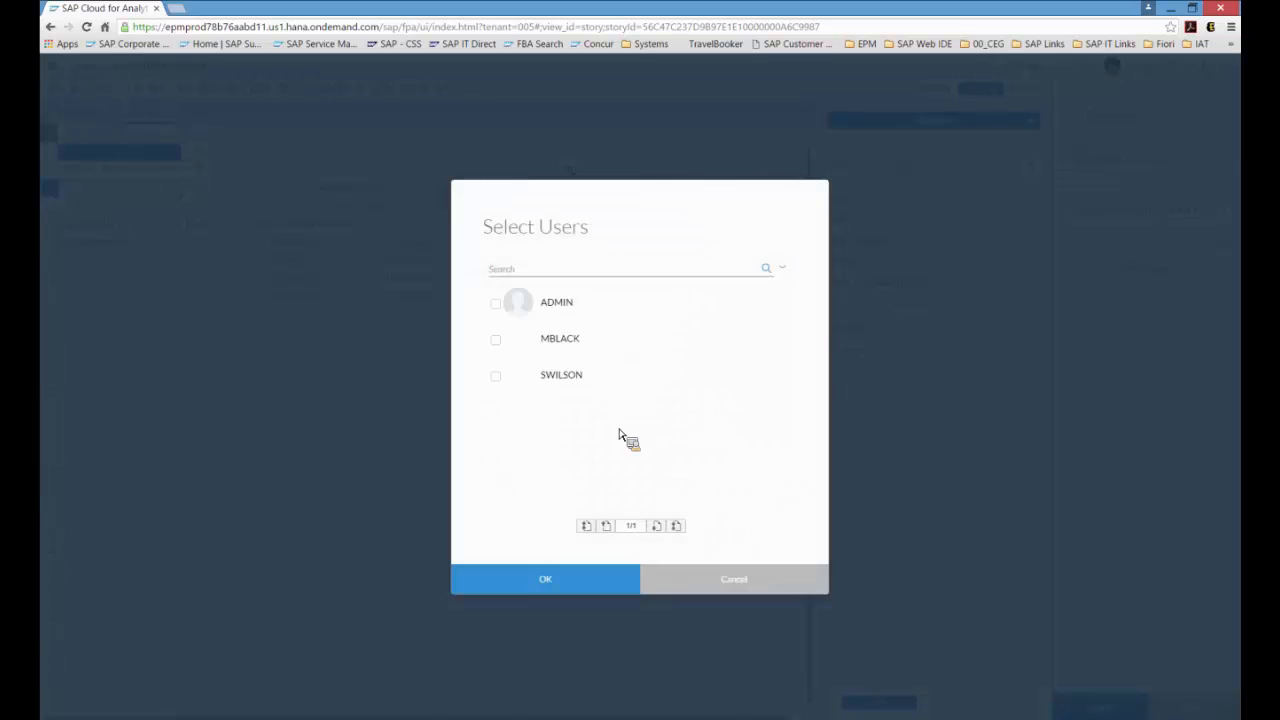
{"action": "left_click", "coordinate": [495, 339]}
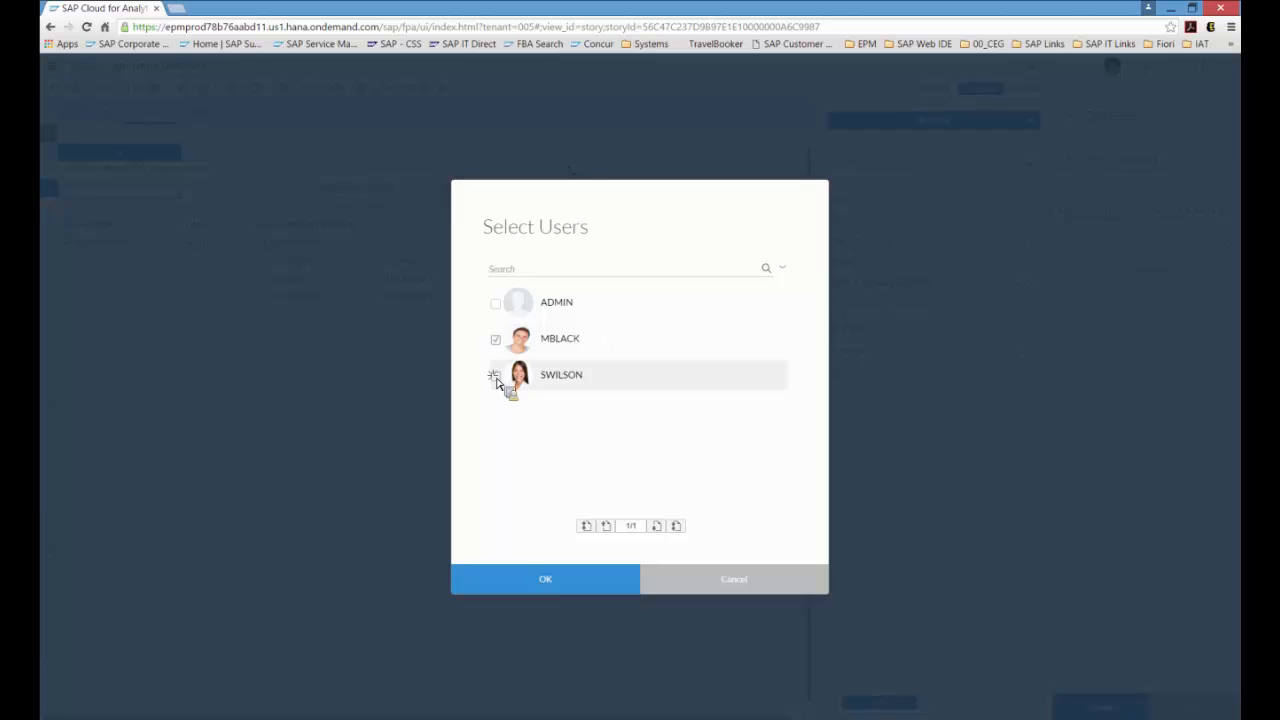
{"action": "left_click", "coordinate": [496, 377]}
{"action": "left_click", "coordinate": [557, 580]}
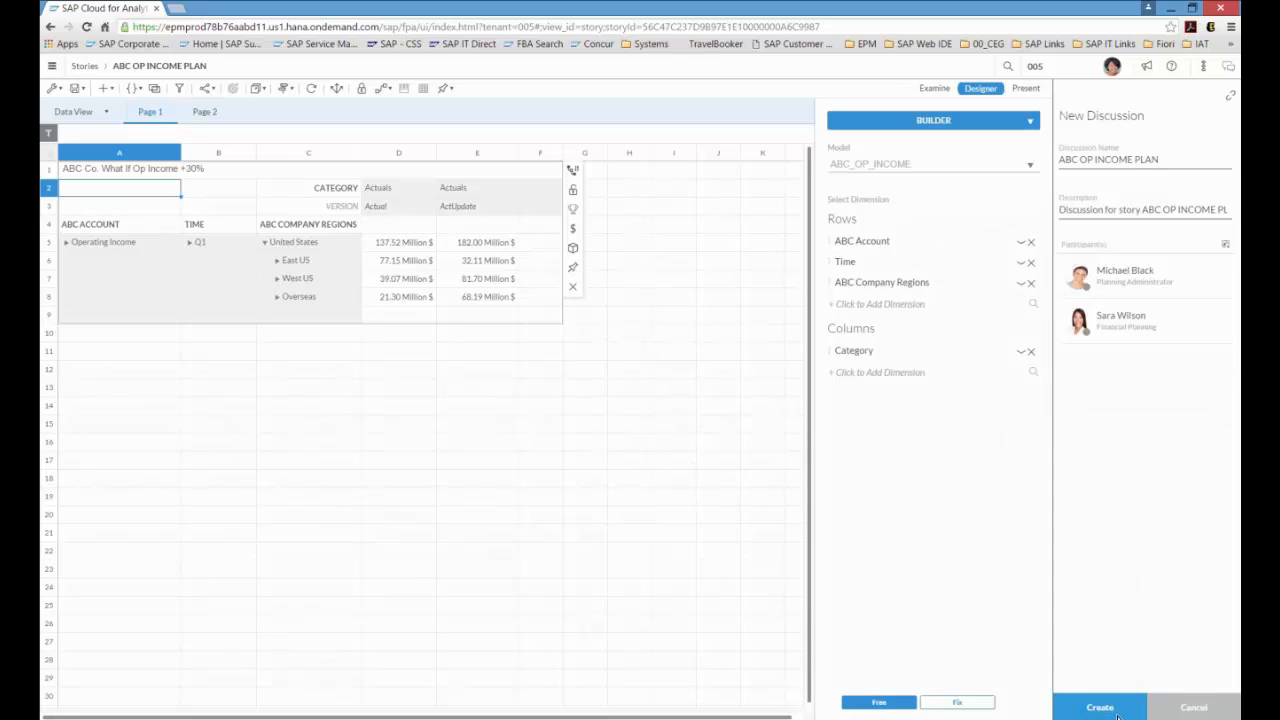
{"action": "left_click", "coordinate": [1100, 707]}
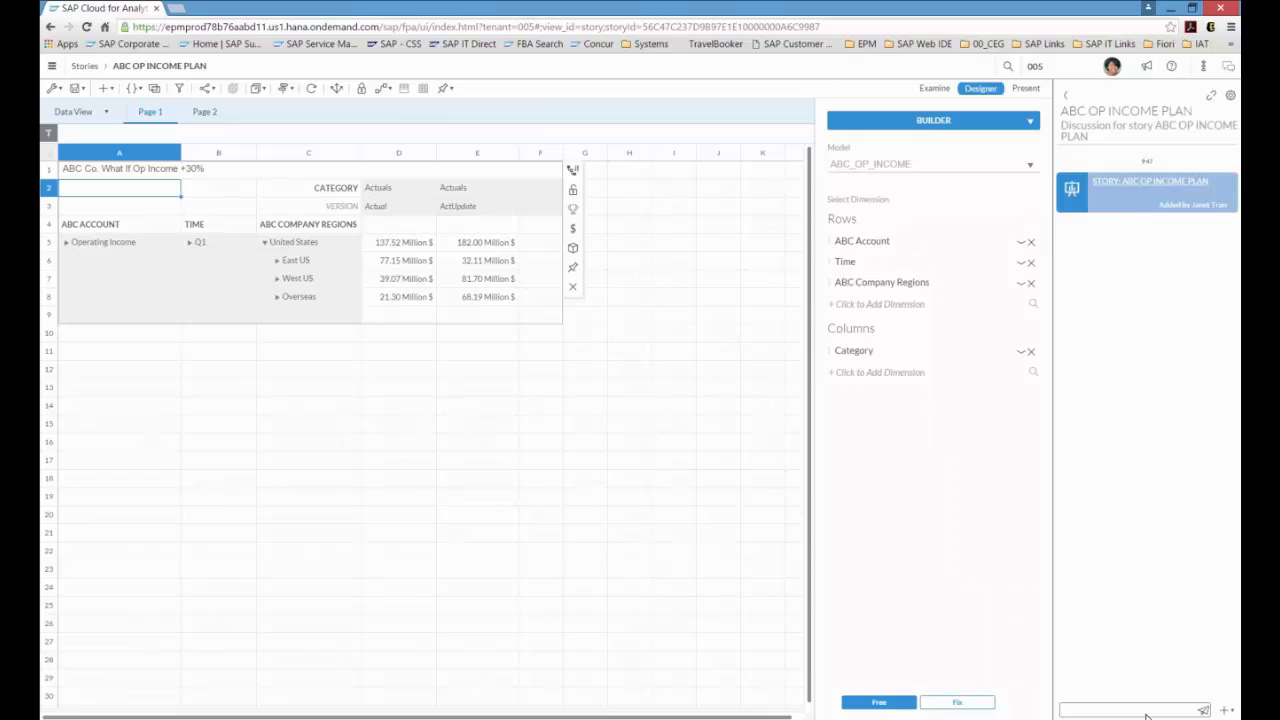
Step: Post a discussion message asking the participants to help validate these operating income values
{"action": "type", "text": "Hi Please "}
{"action": "type", "text": "help me "}
{"action": "type", "text": "val"}
{"action": "type", "text": "idate "}
{"action": "type", "text": "the"}
{"action": "type", "text": "se"}
{"action": "type", "text": " op ind"}
{"action": "type", "text": "o"}
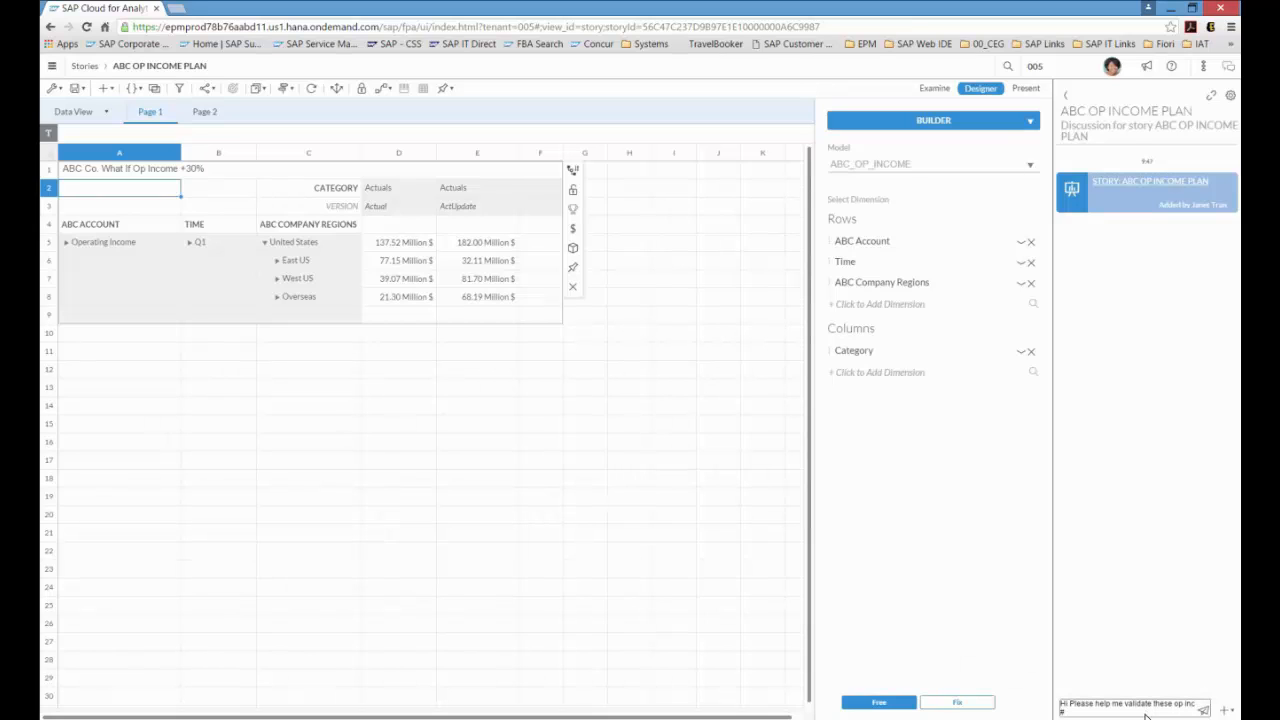
{"action": "key", "text": "Return"}
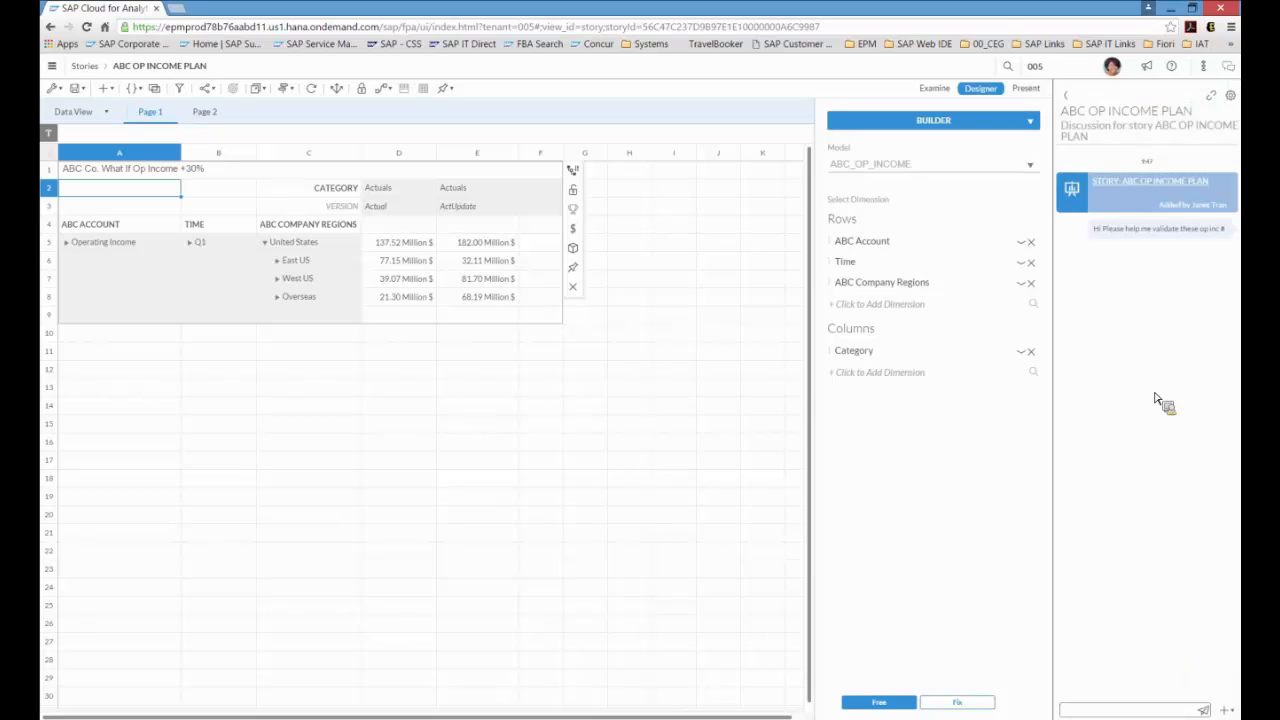
{"action": "left_click", "coordinate": [1227, 712]}
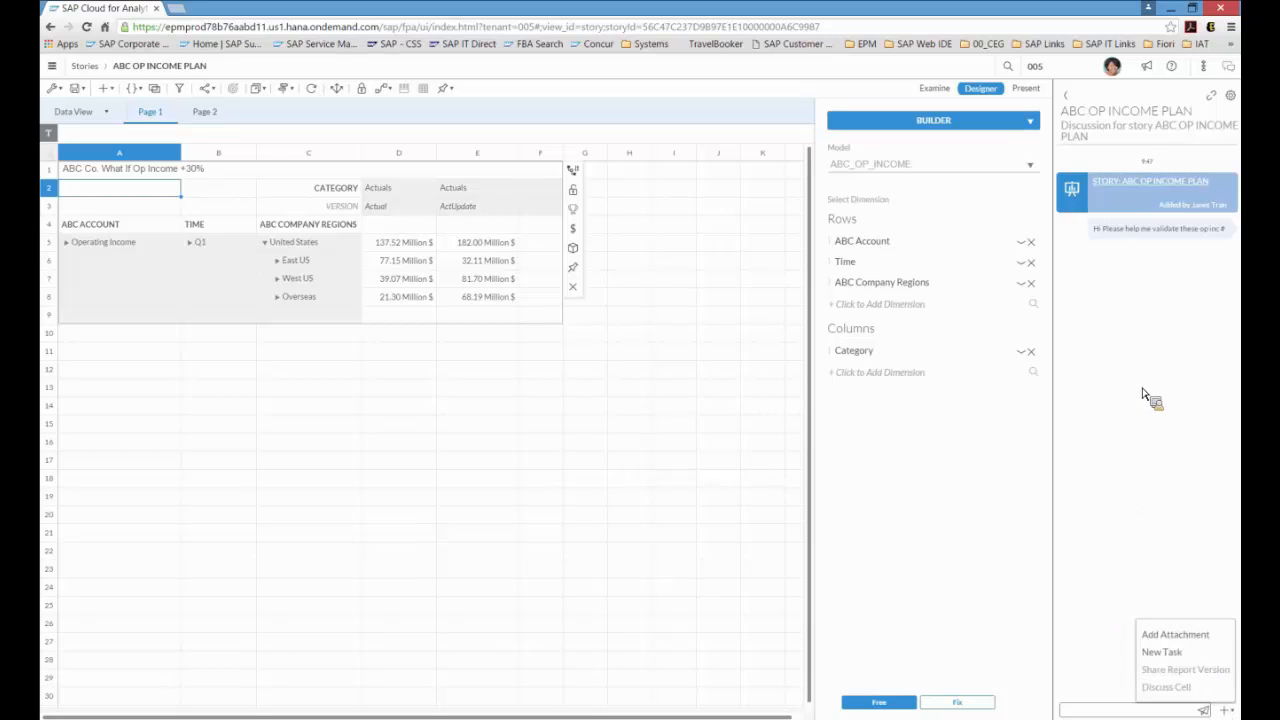
{"action": "left_click", "coordinate": [1143, 393]}
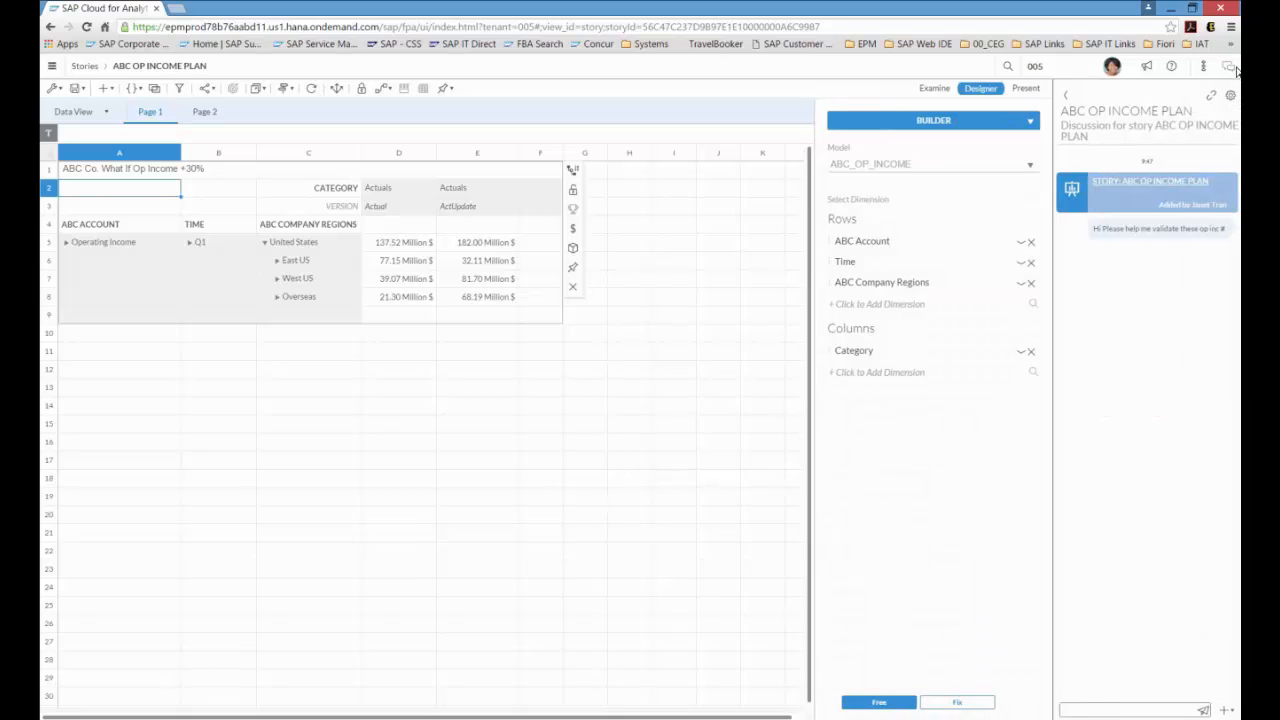
{"action": "left_click", "coordinate": [1234, 67]}
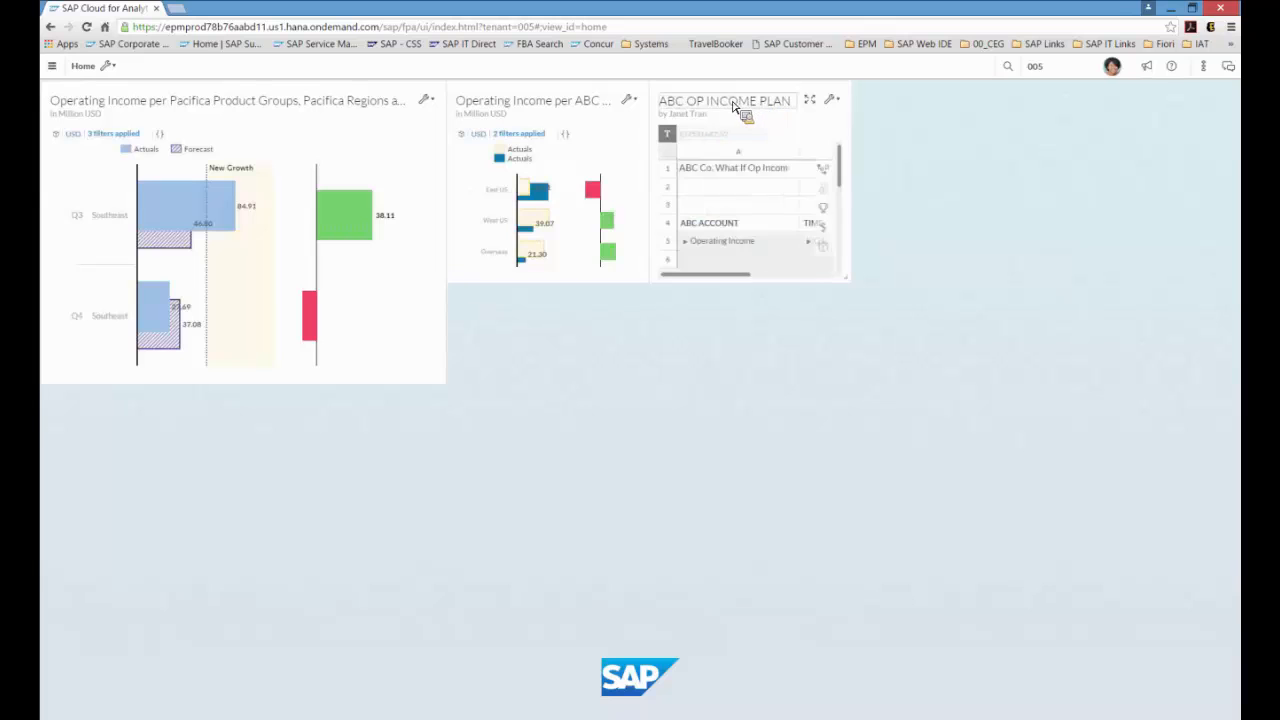
Step: On the Home screen, move and enlarge the ABC OP INCOME PLAN tile and enlarge the variance chart tile
{"action": "left_click_drag", "start_coordinate": [730, 95], "coordinate": [832, 97]}
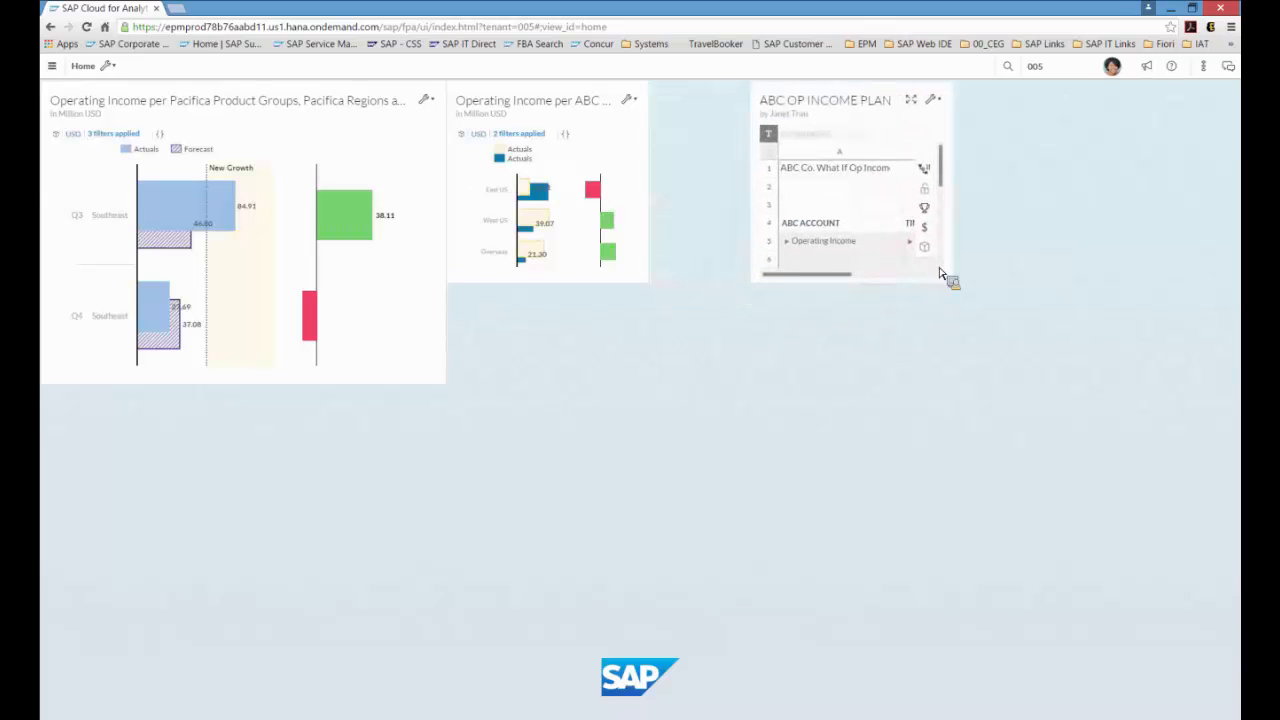
{"action": "left_click_drag", "start_coordinate": [954, 289], "coordinate": [1130, 364]}
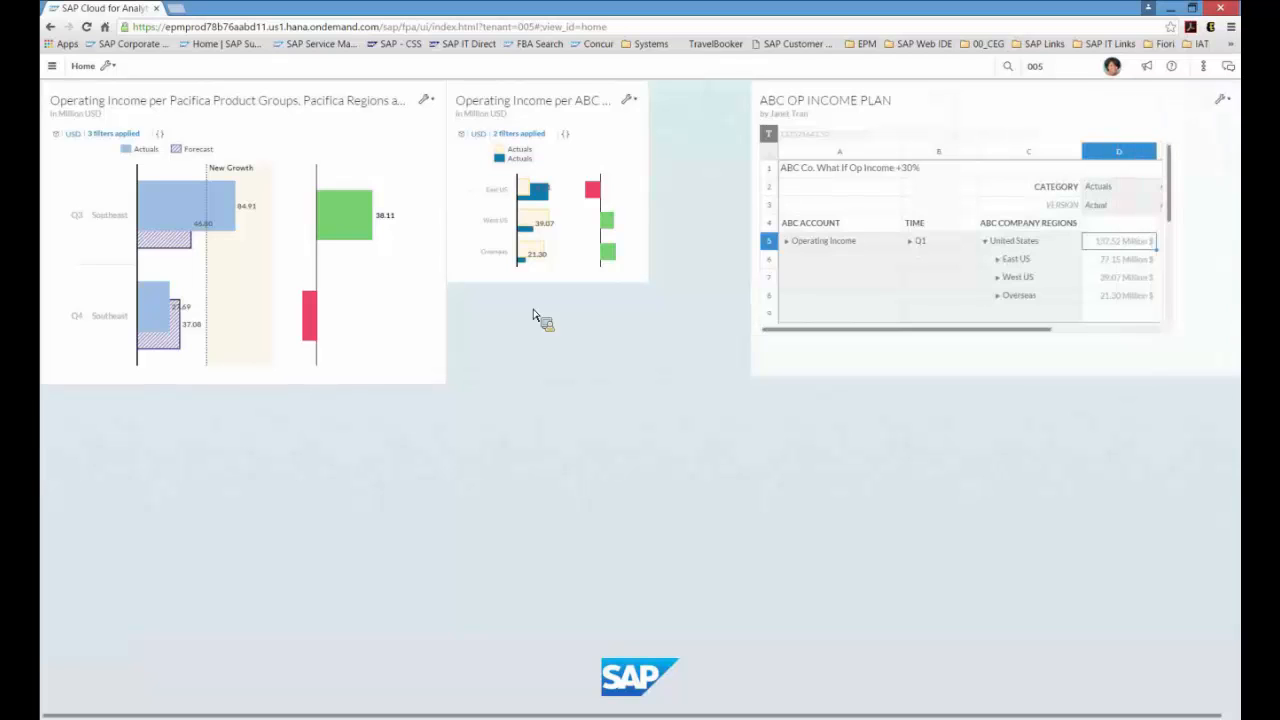
{"action": "left_click_drag", "start_coordinate": [640, 290], "coordinate": [684, 397]}
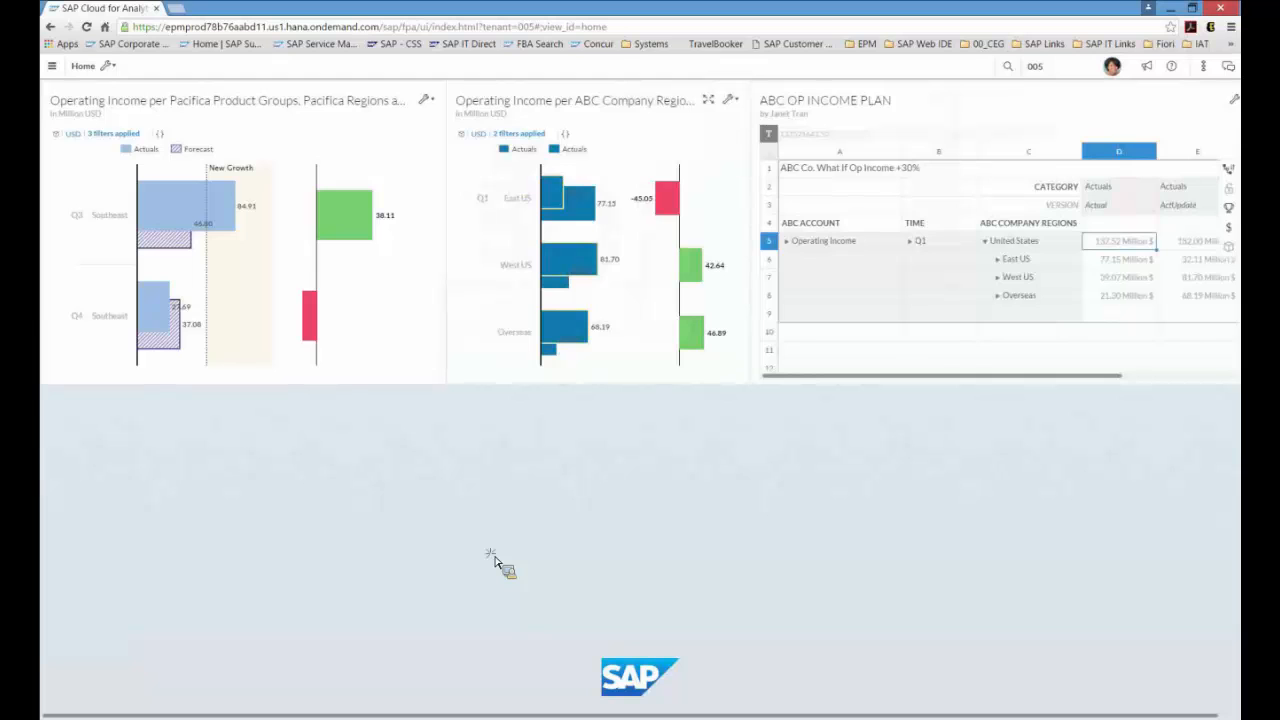